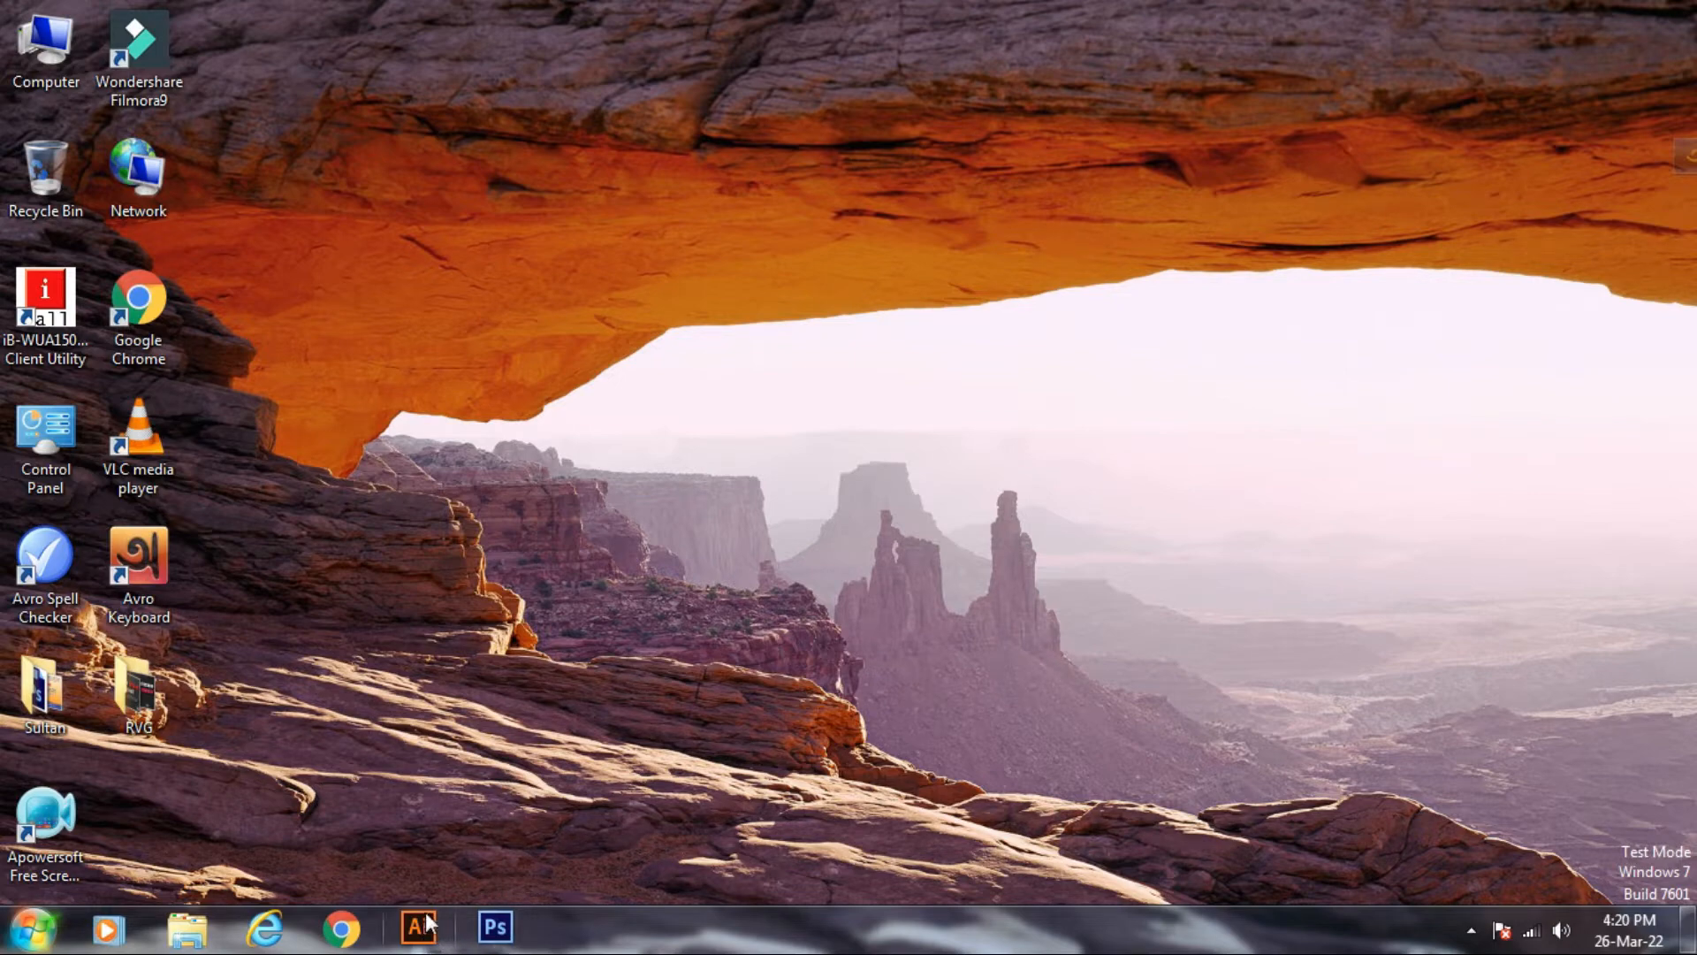
- Launch Adobe Illustrator and open the settings for a new document
click(427, 923)
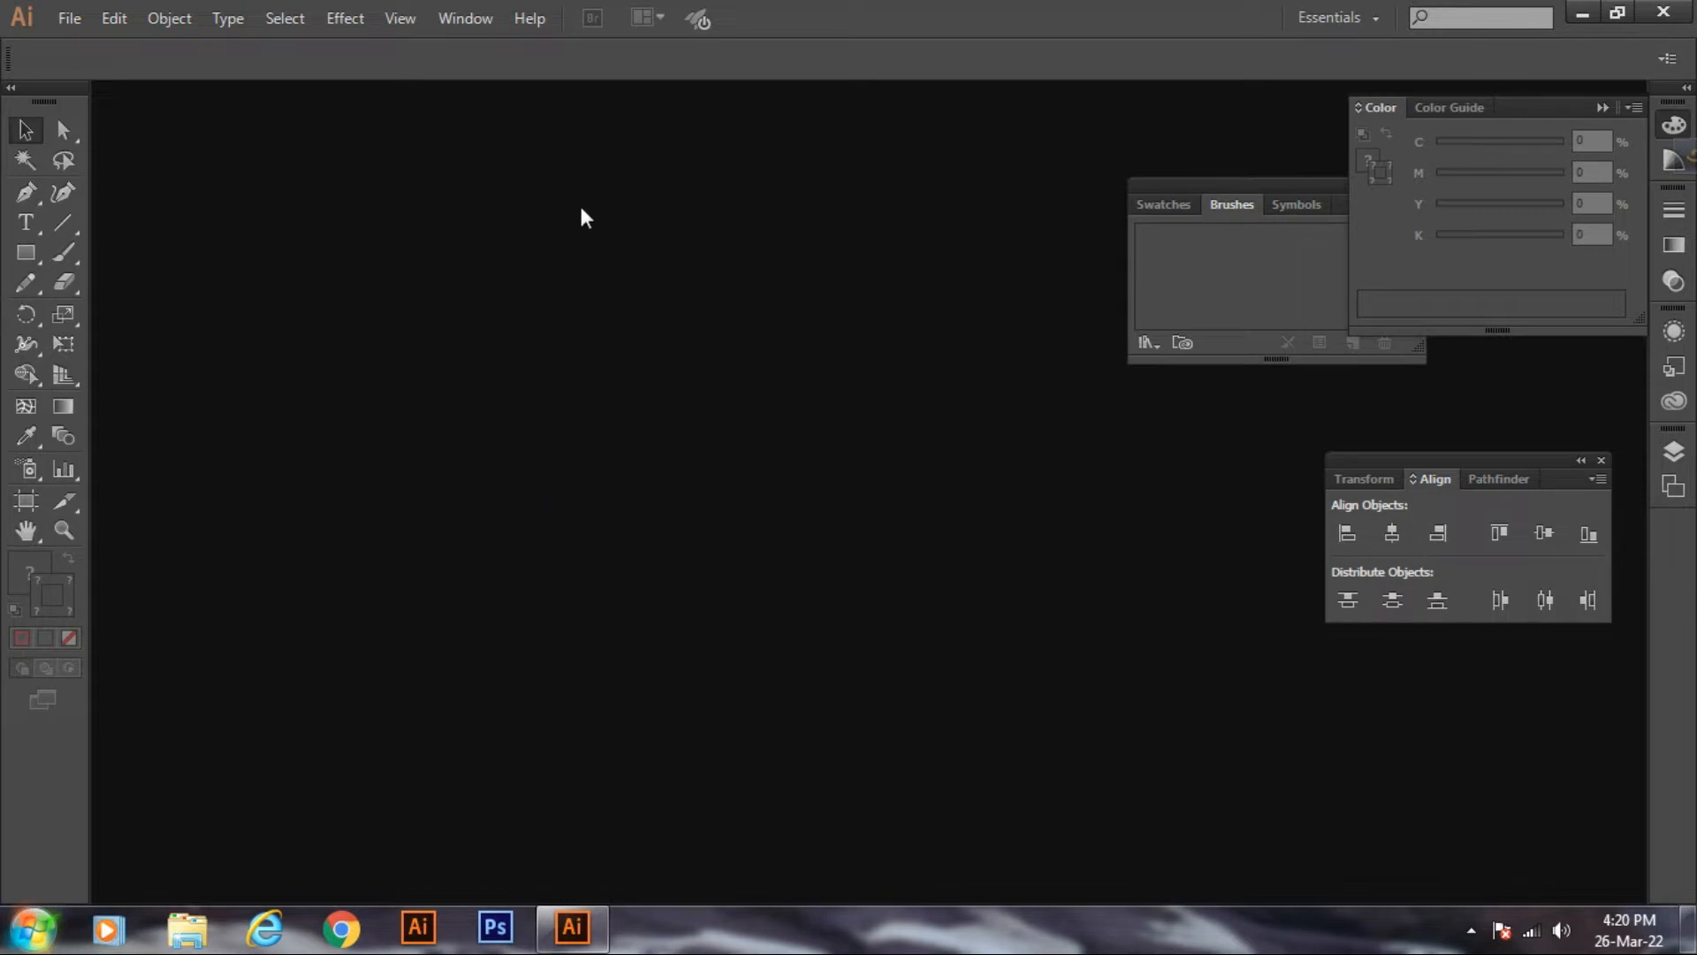
click(66, 13)
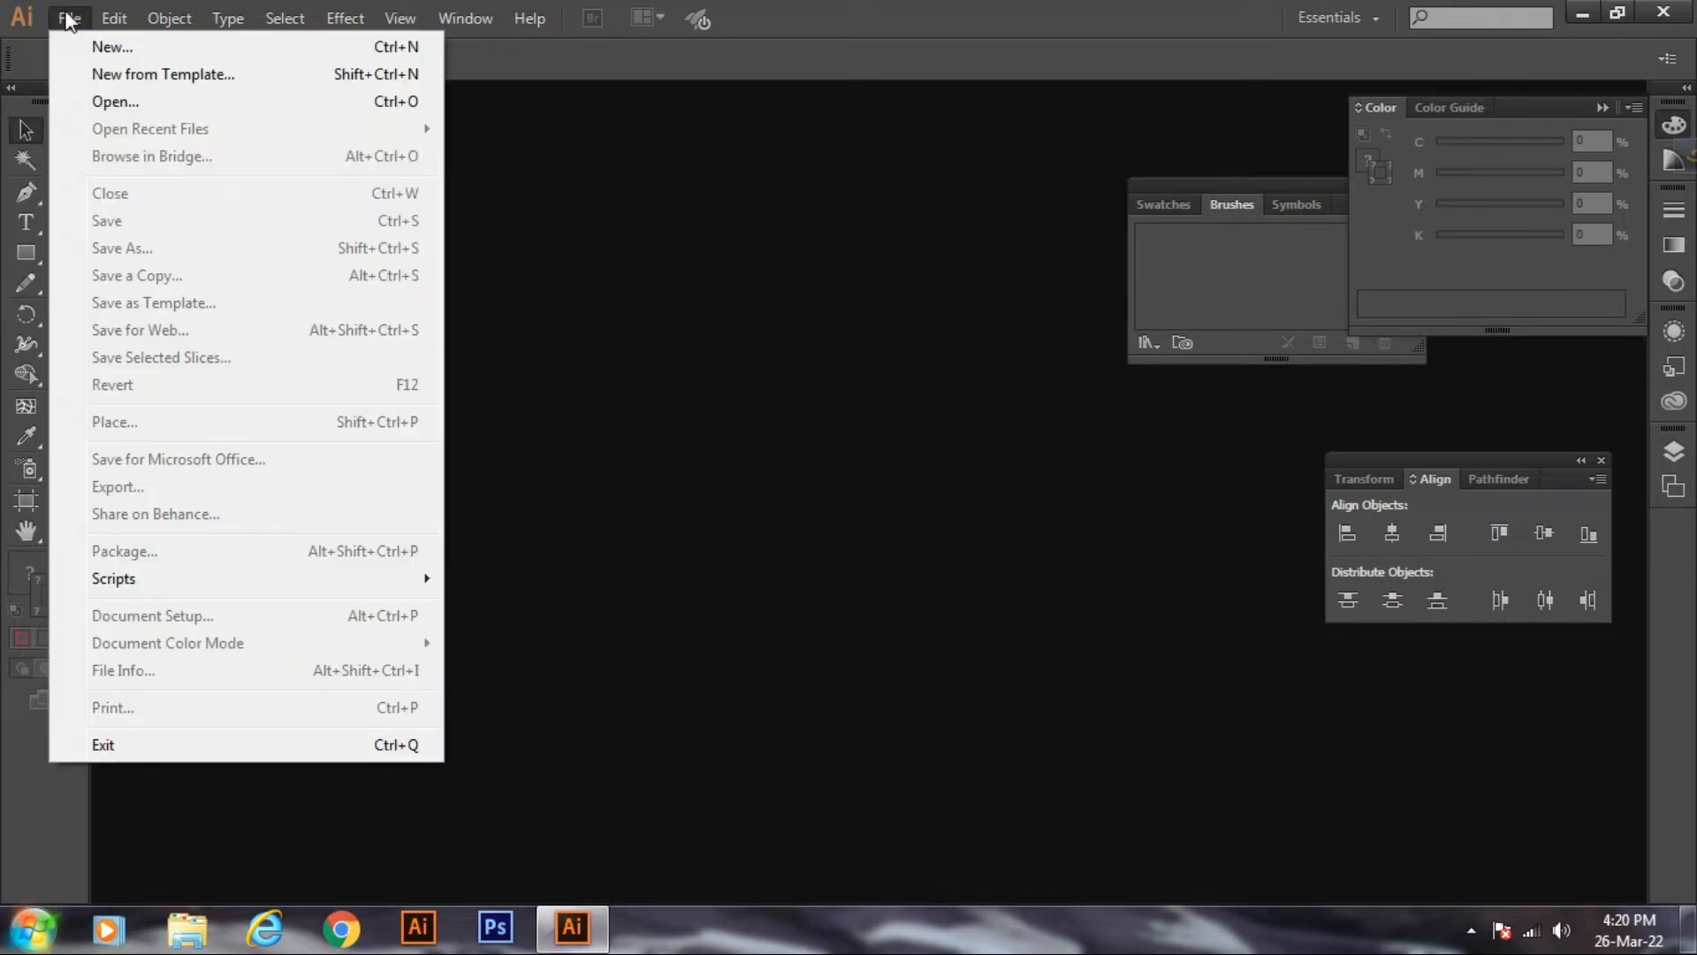
click(103, 44)
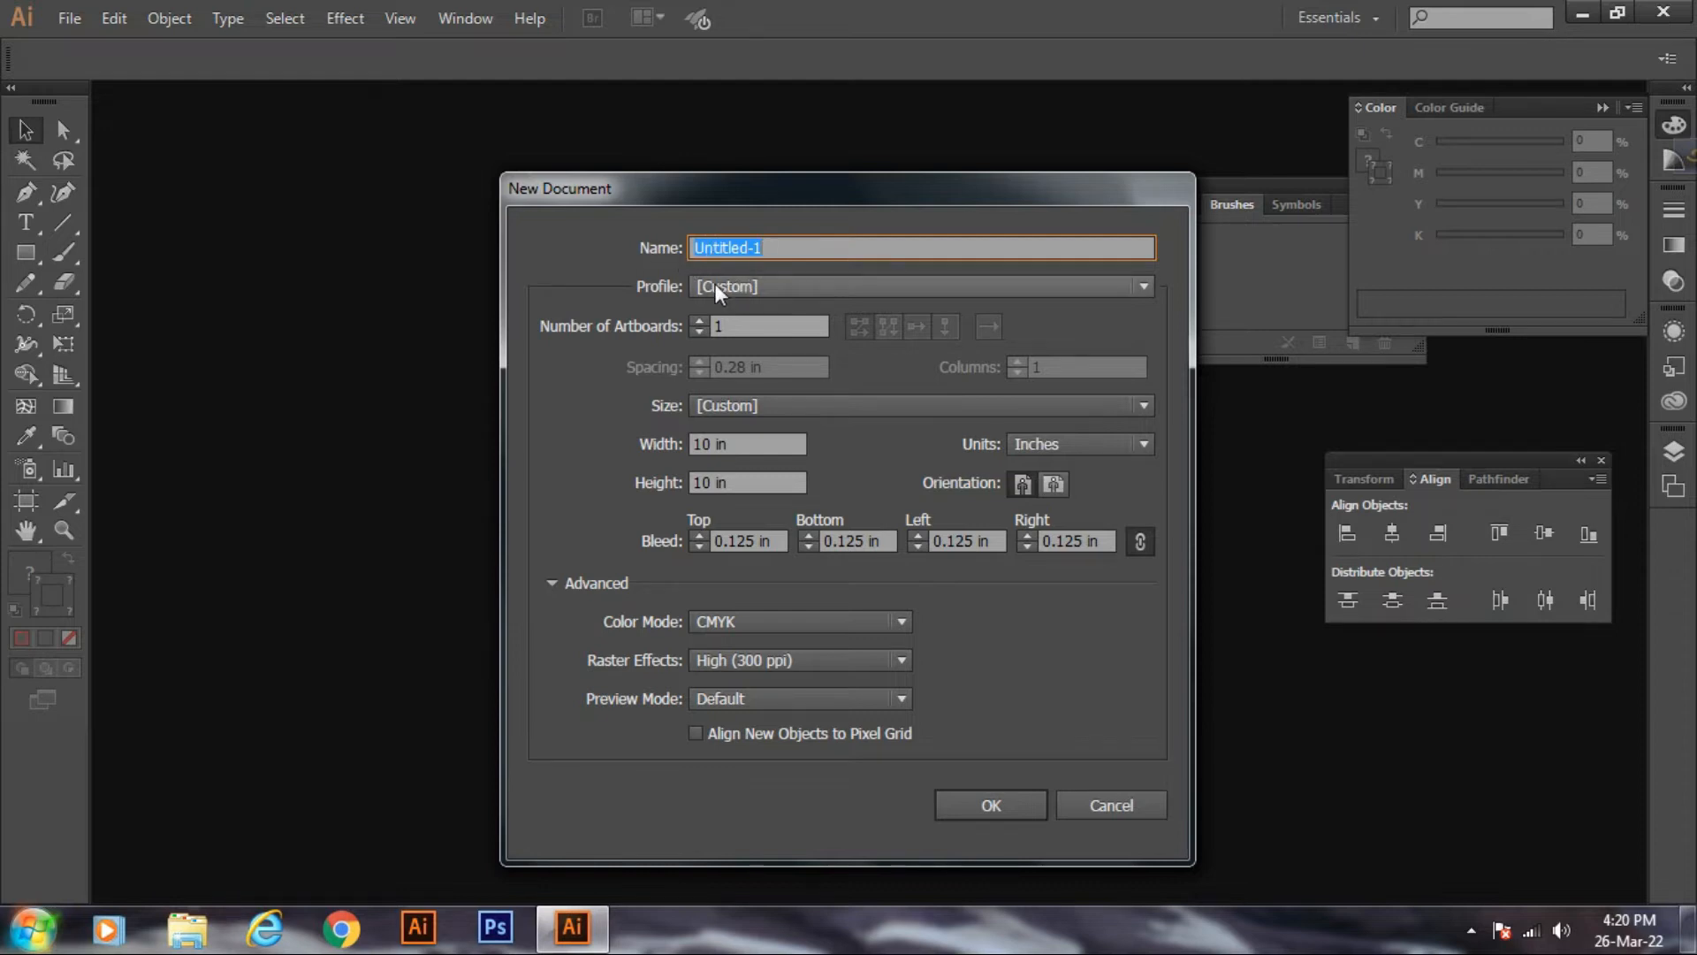
- Examine the profile, size, dimension, units, color mode and raster effects options for the new document
click(766, 290)
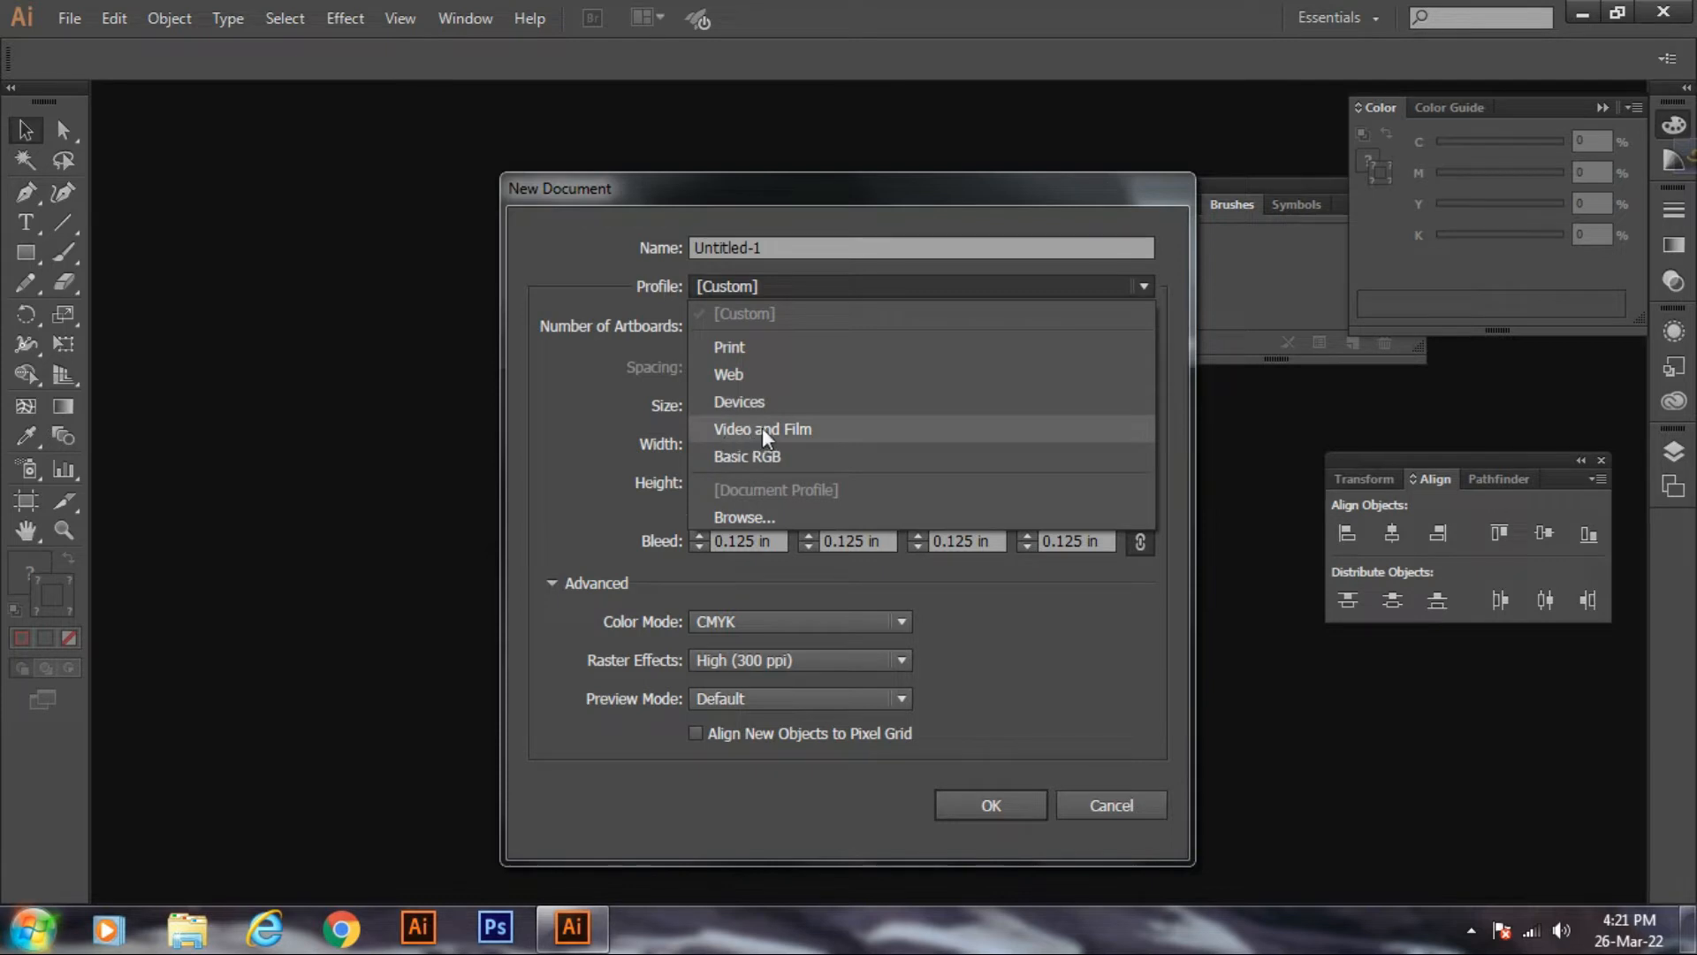
click(577, 435)
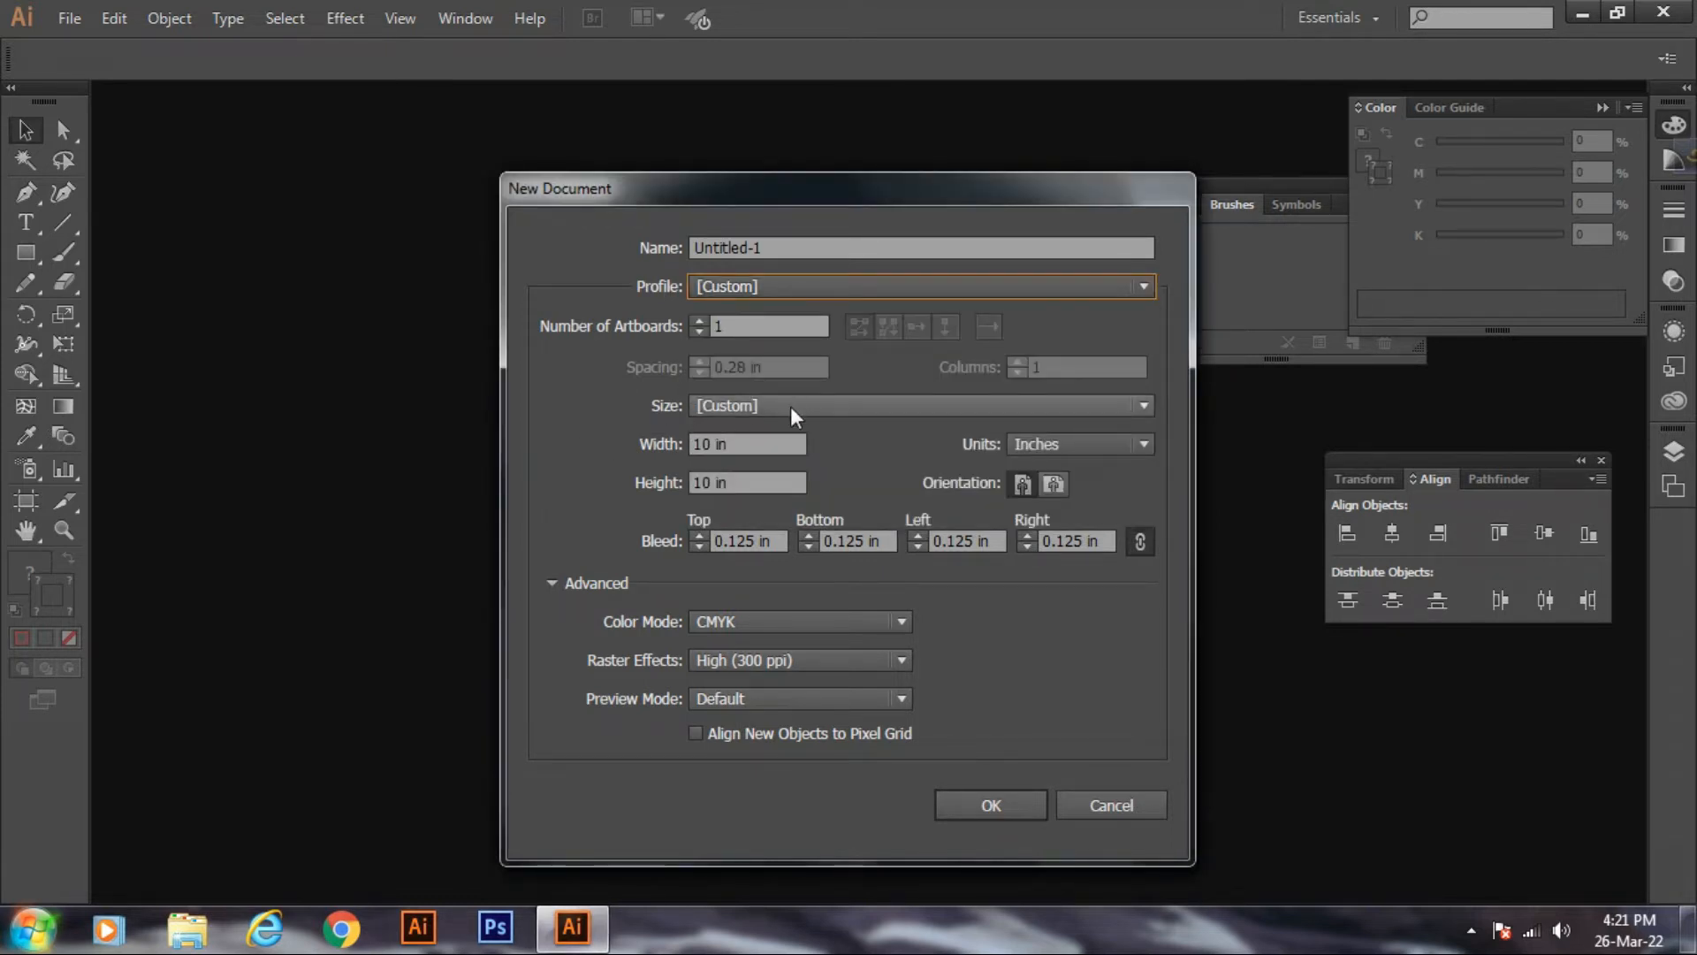
click(866, 409)
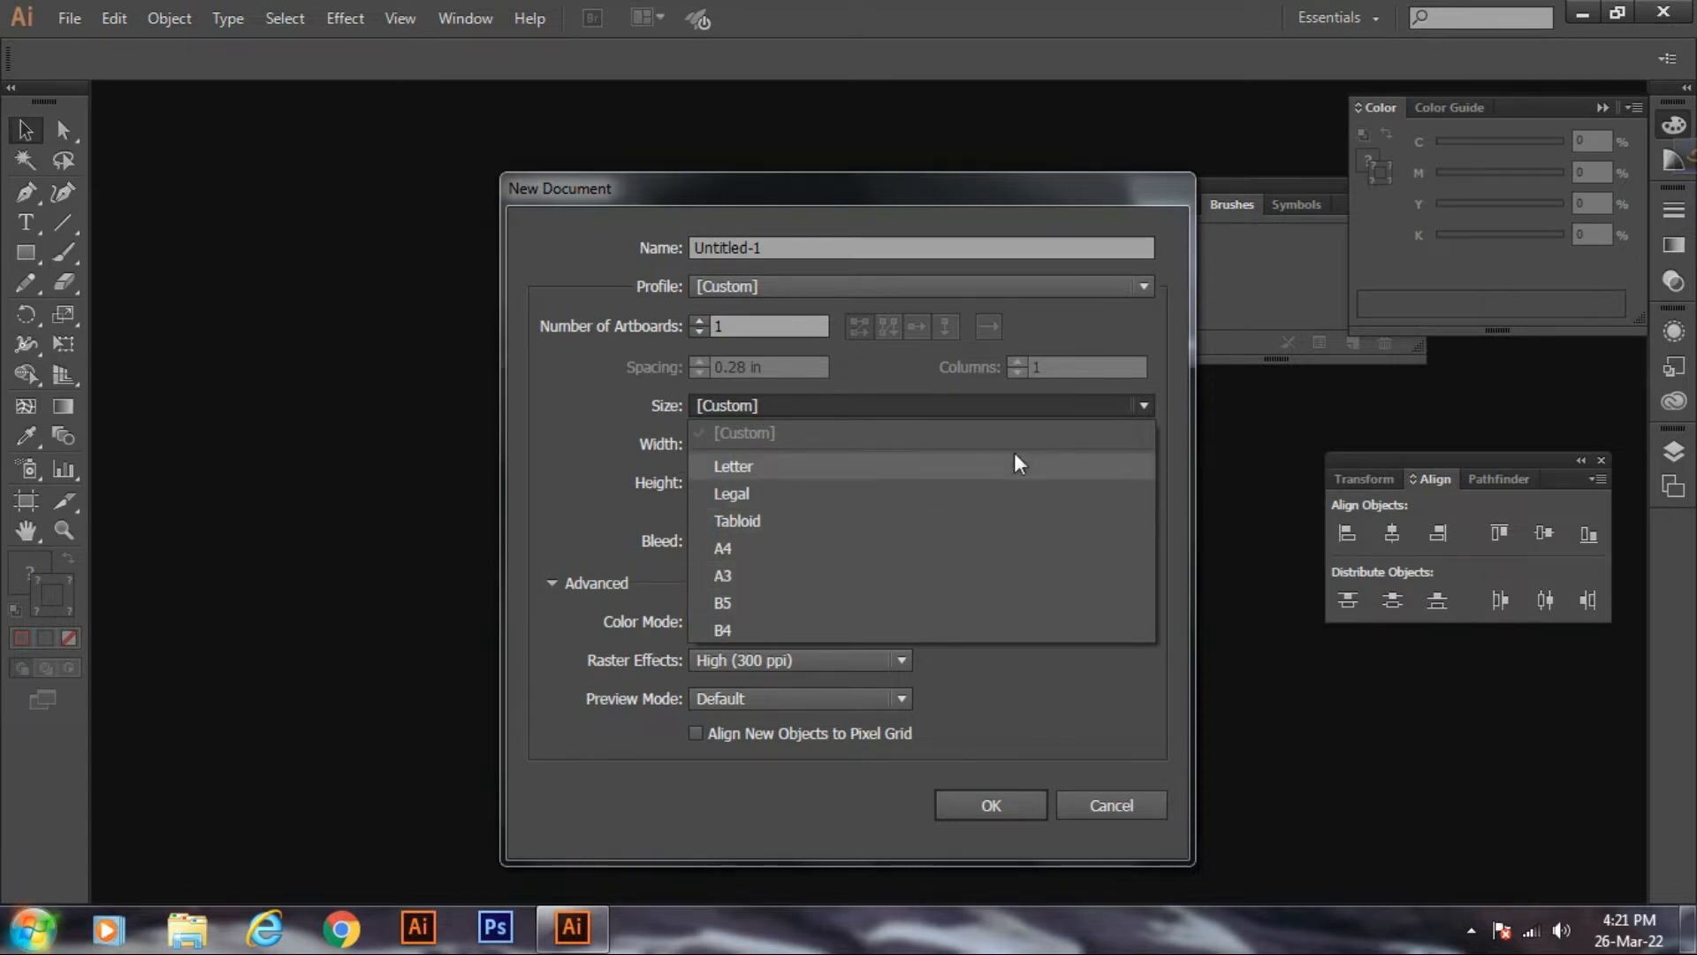
click(833, 405)
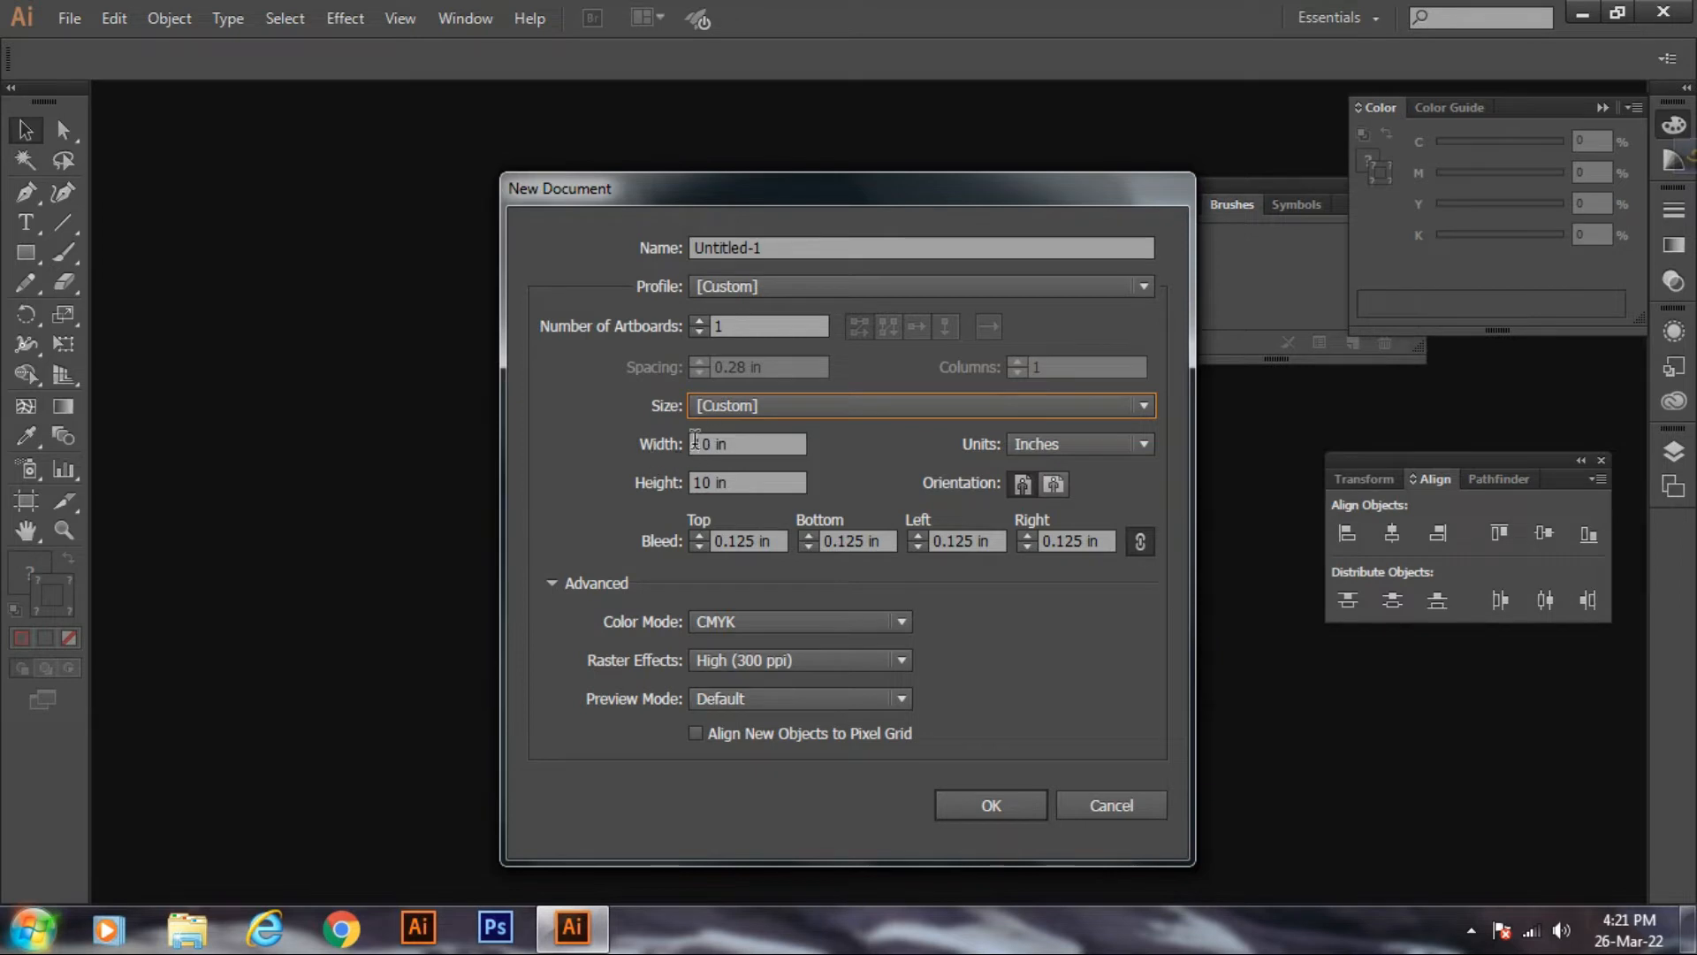
click(733, 445)
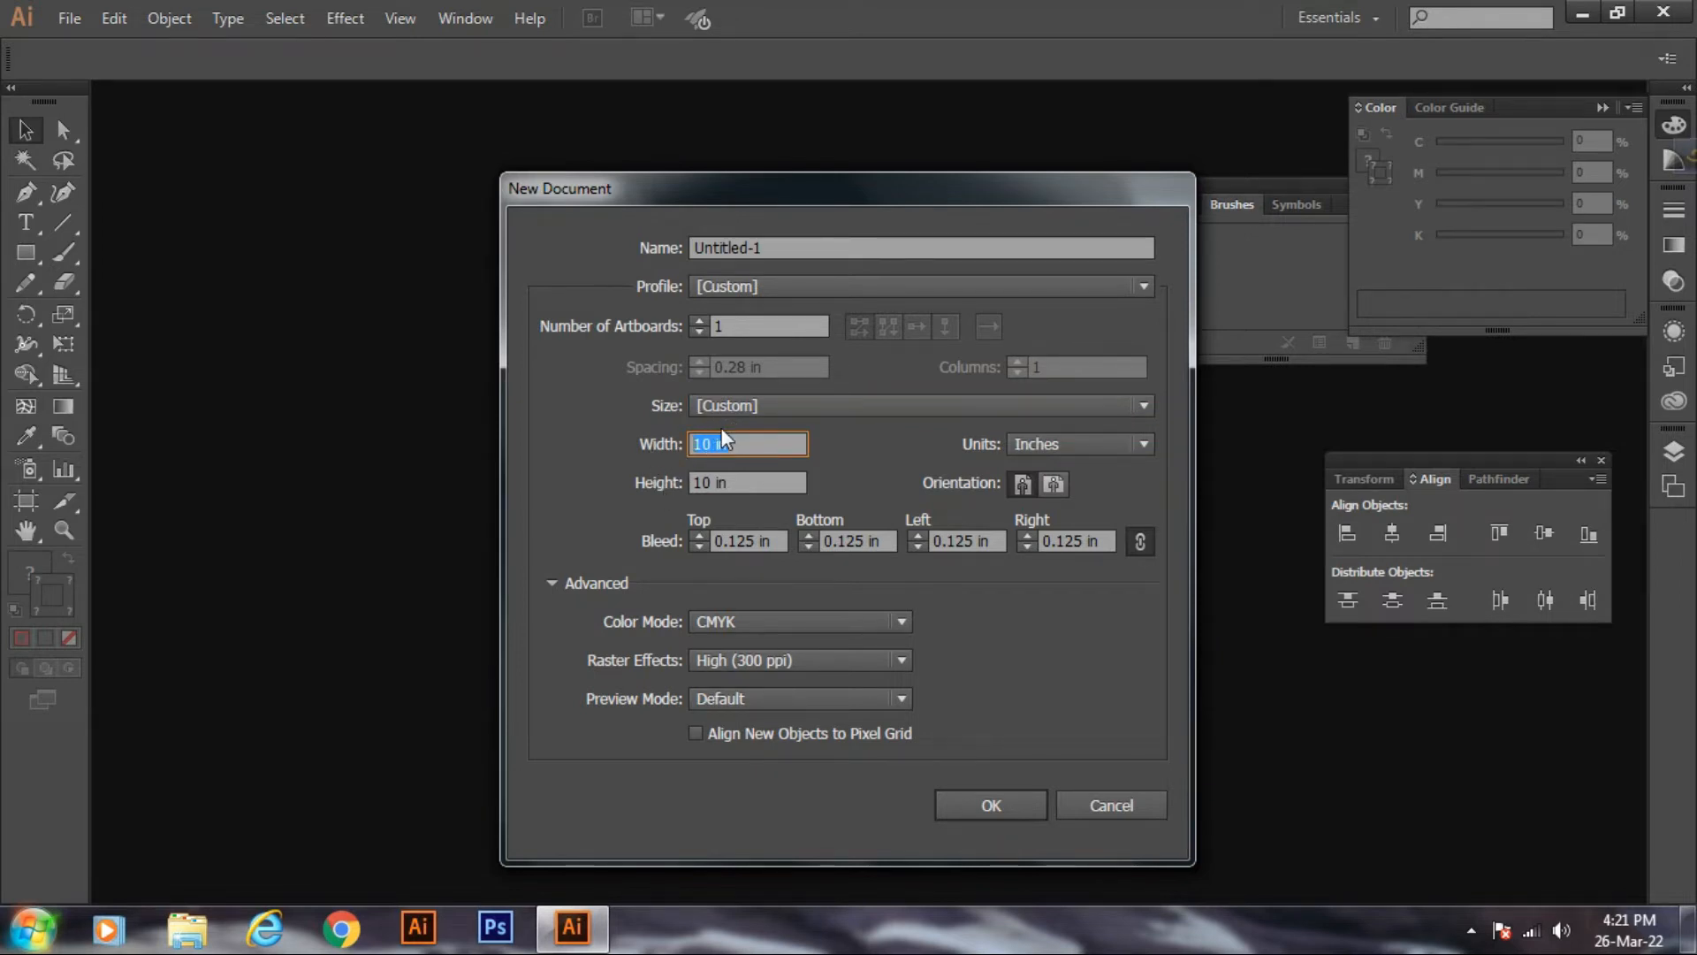
click(725, 482)
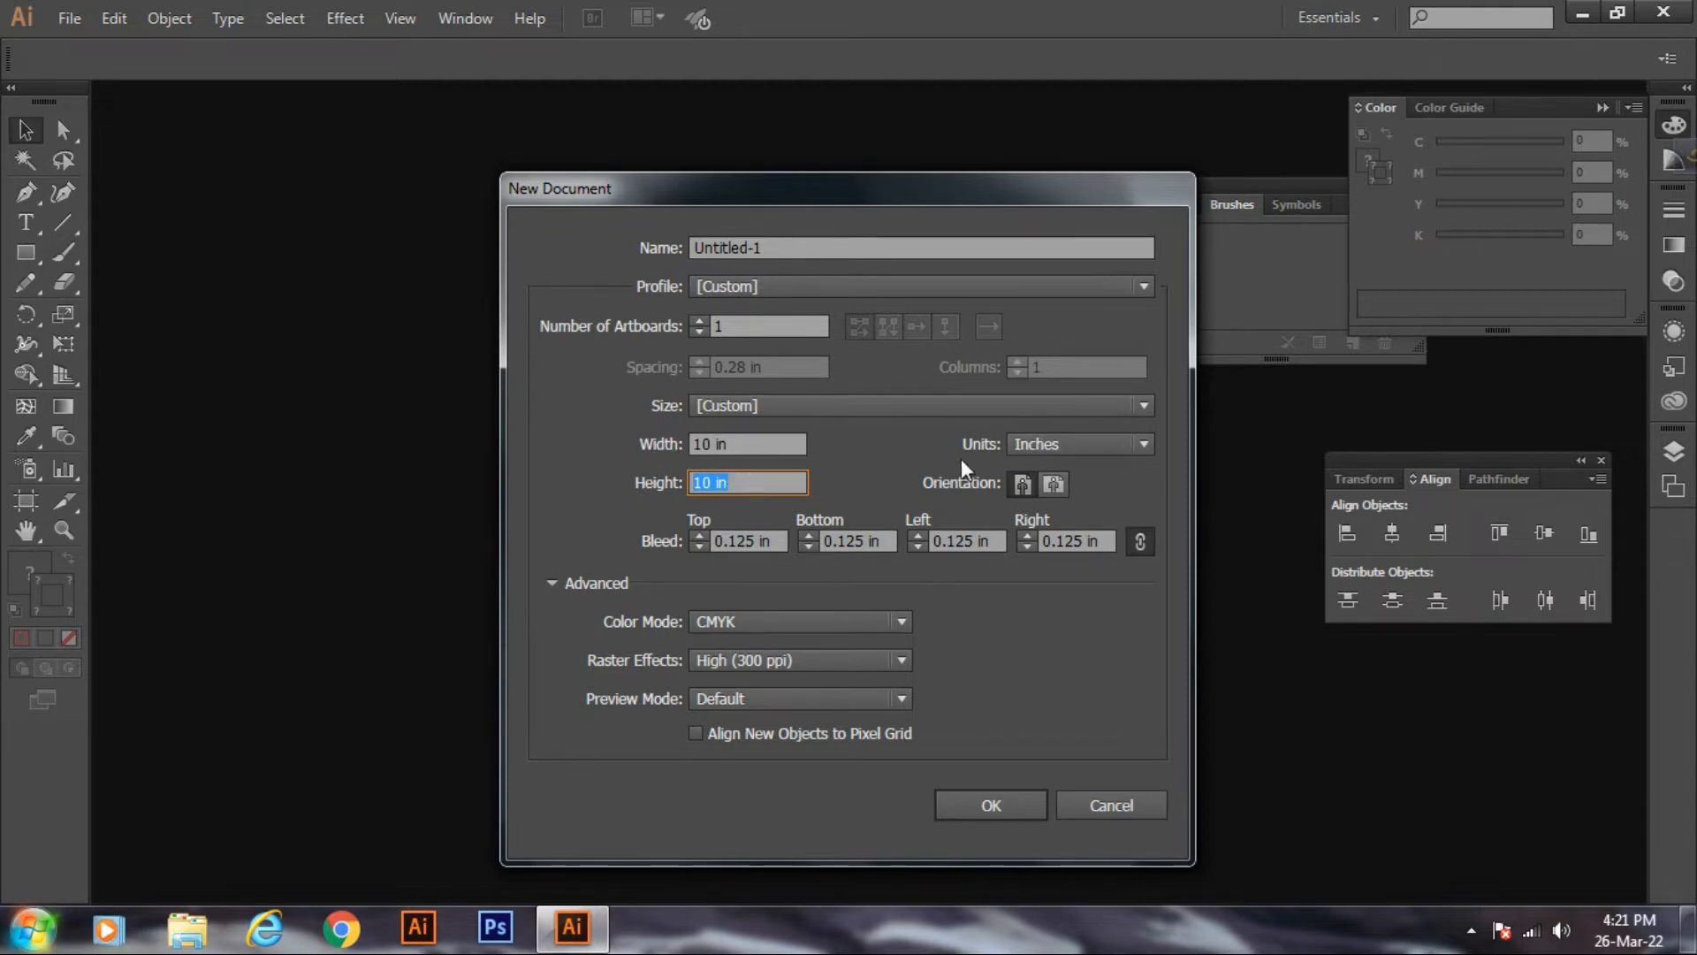
click(1051, 442)
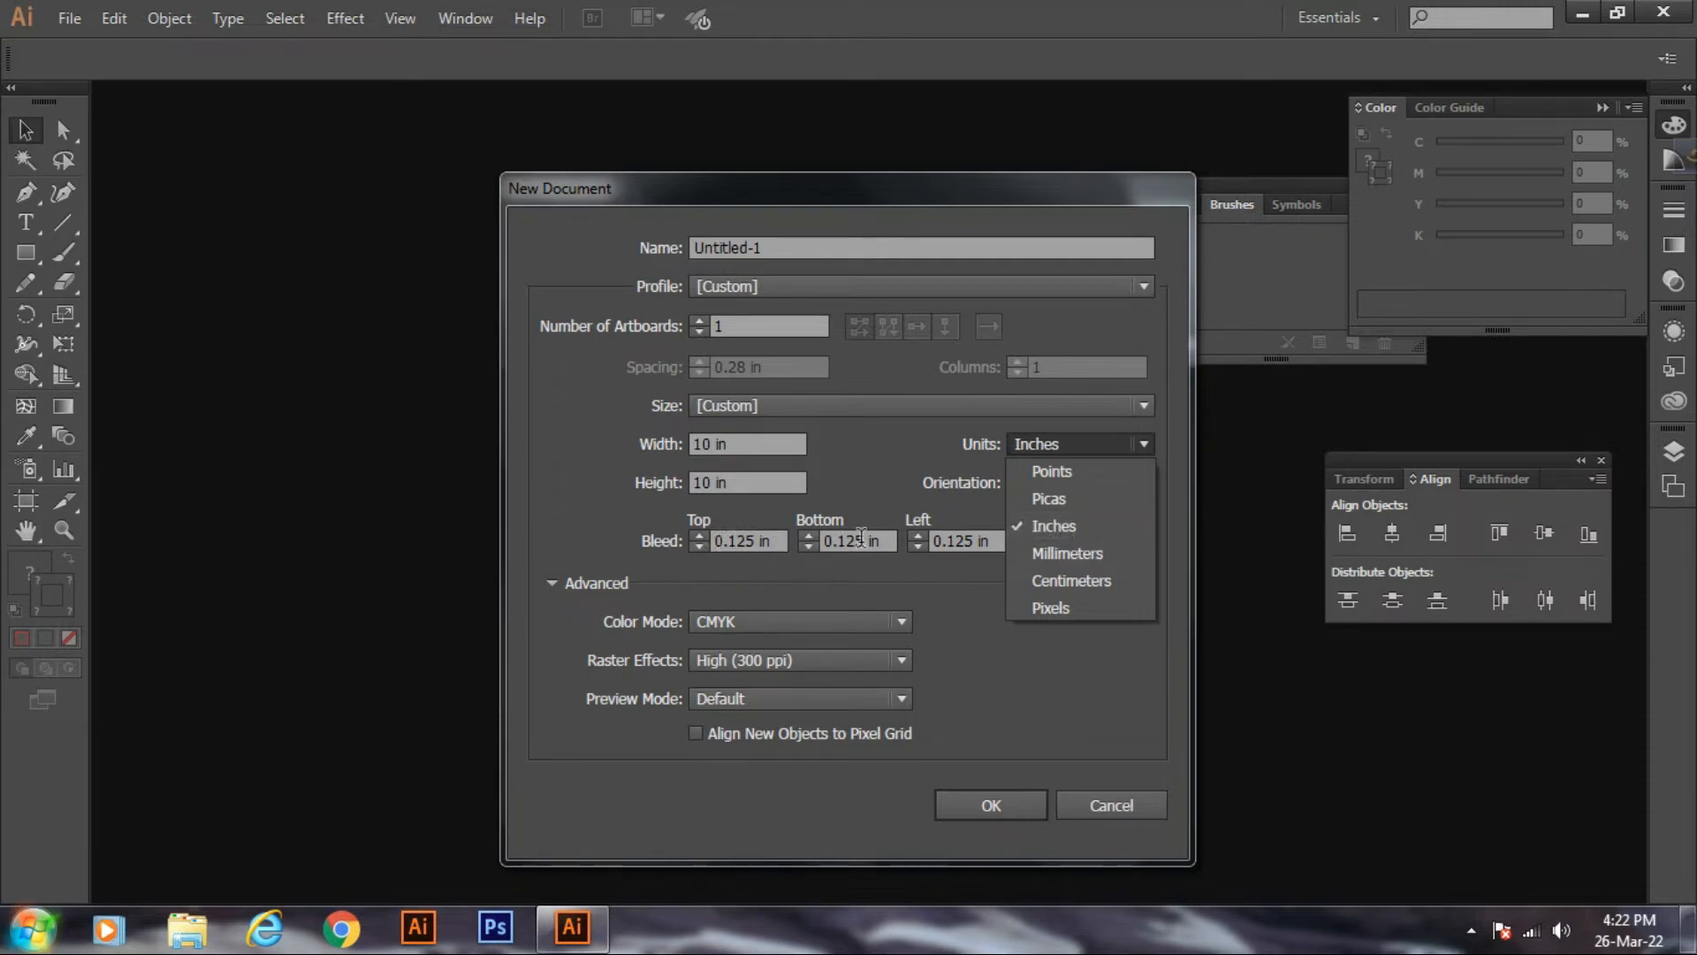
click(964, 596)
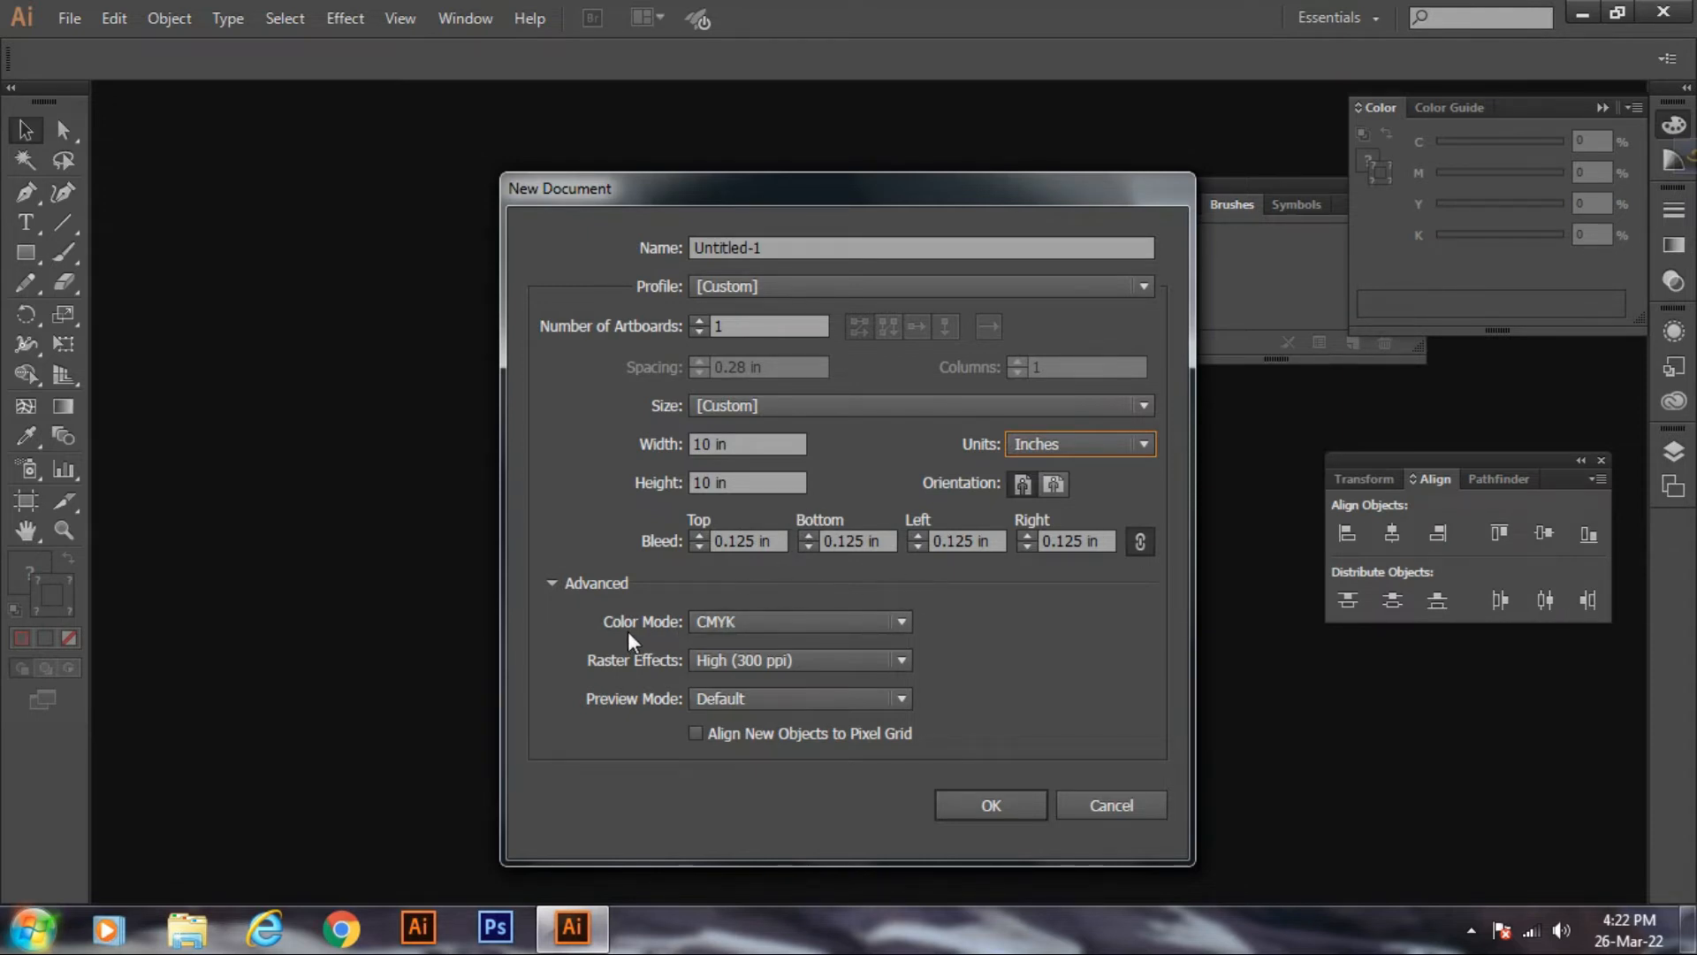
click(752, 625)
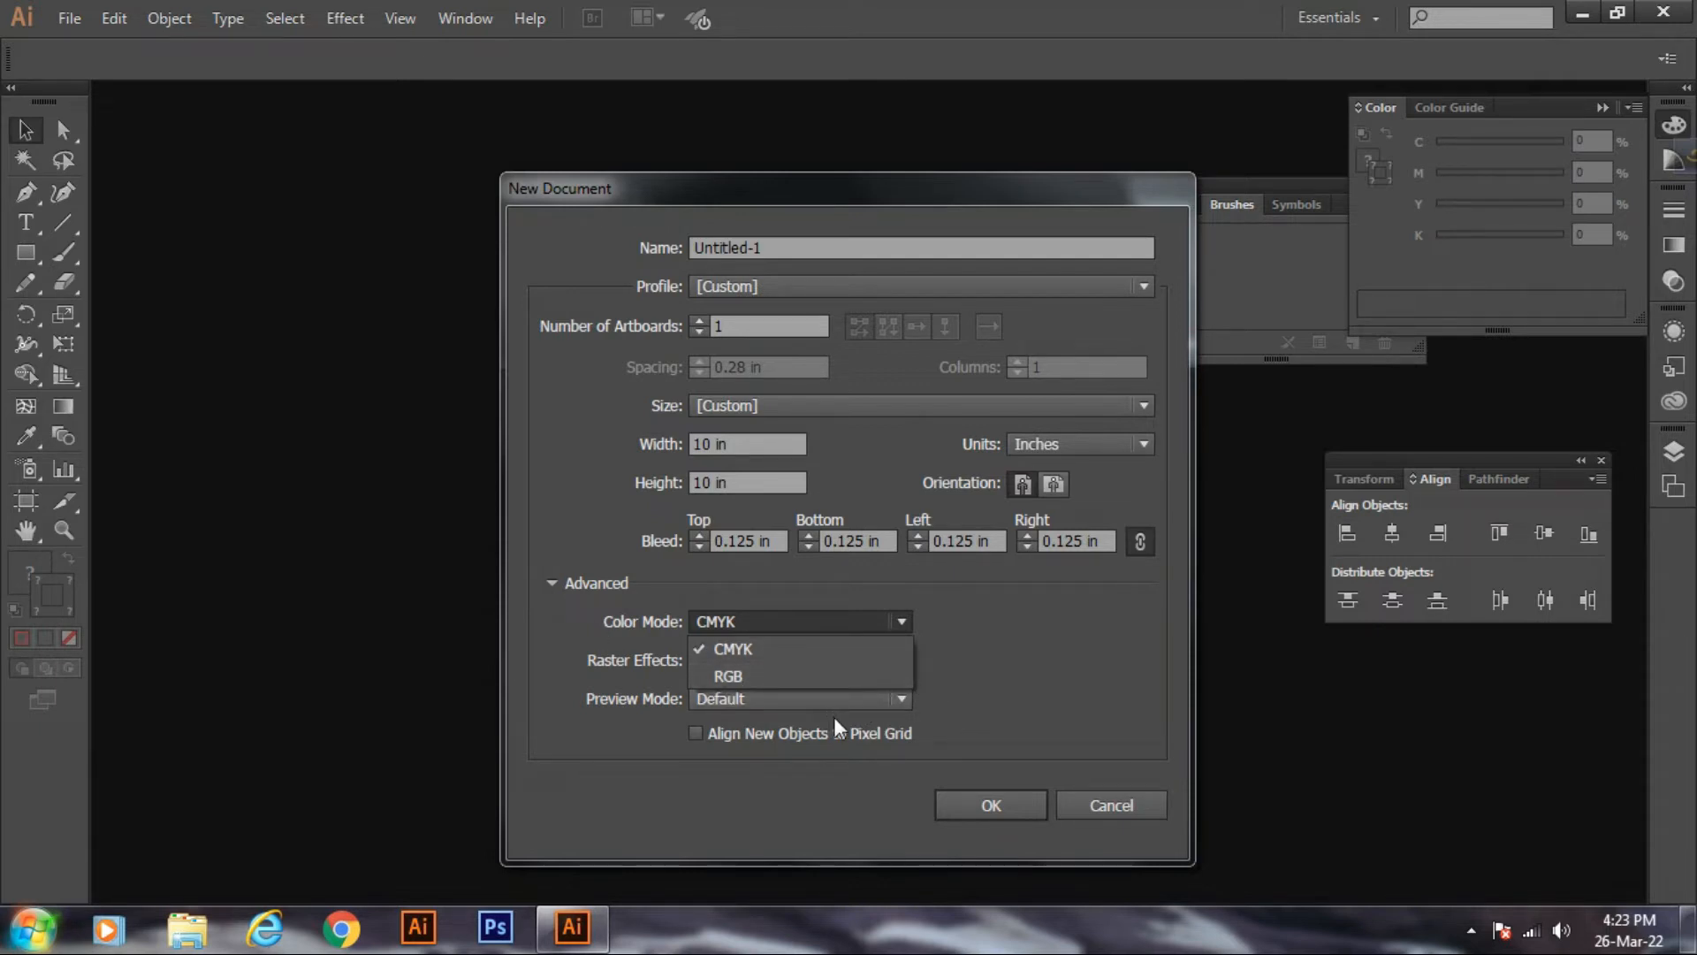
click(955, 801)
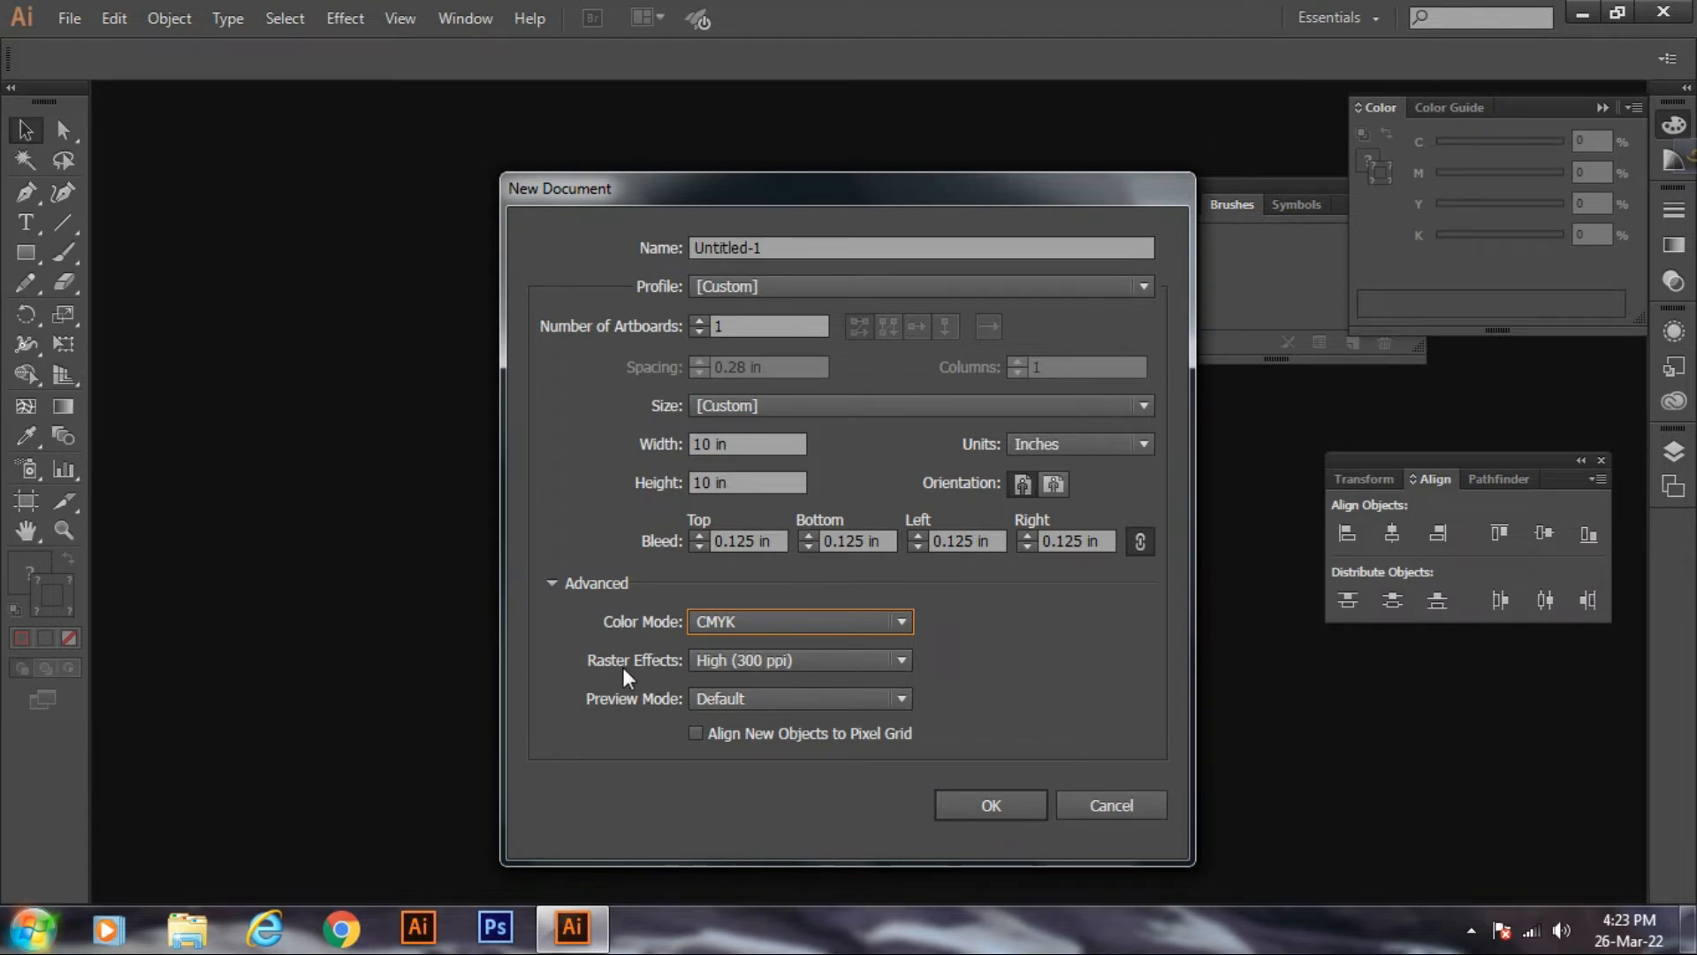
click(786, 663)
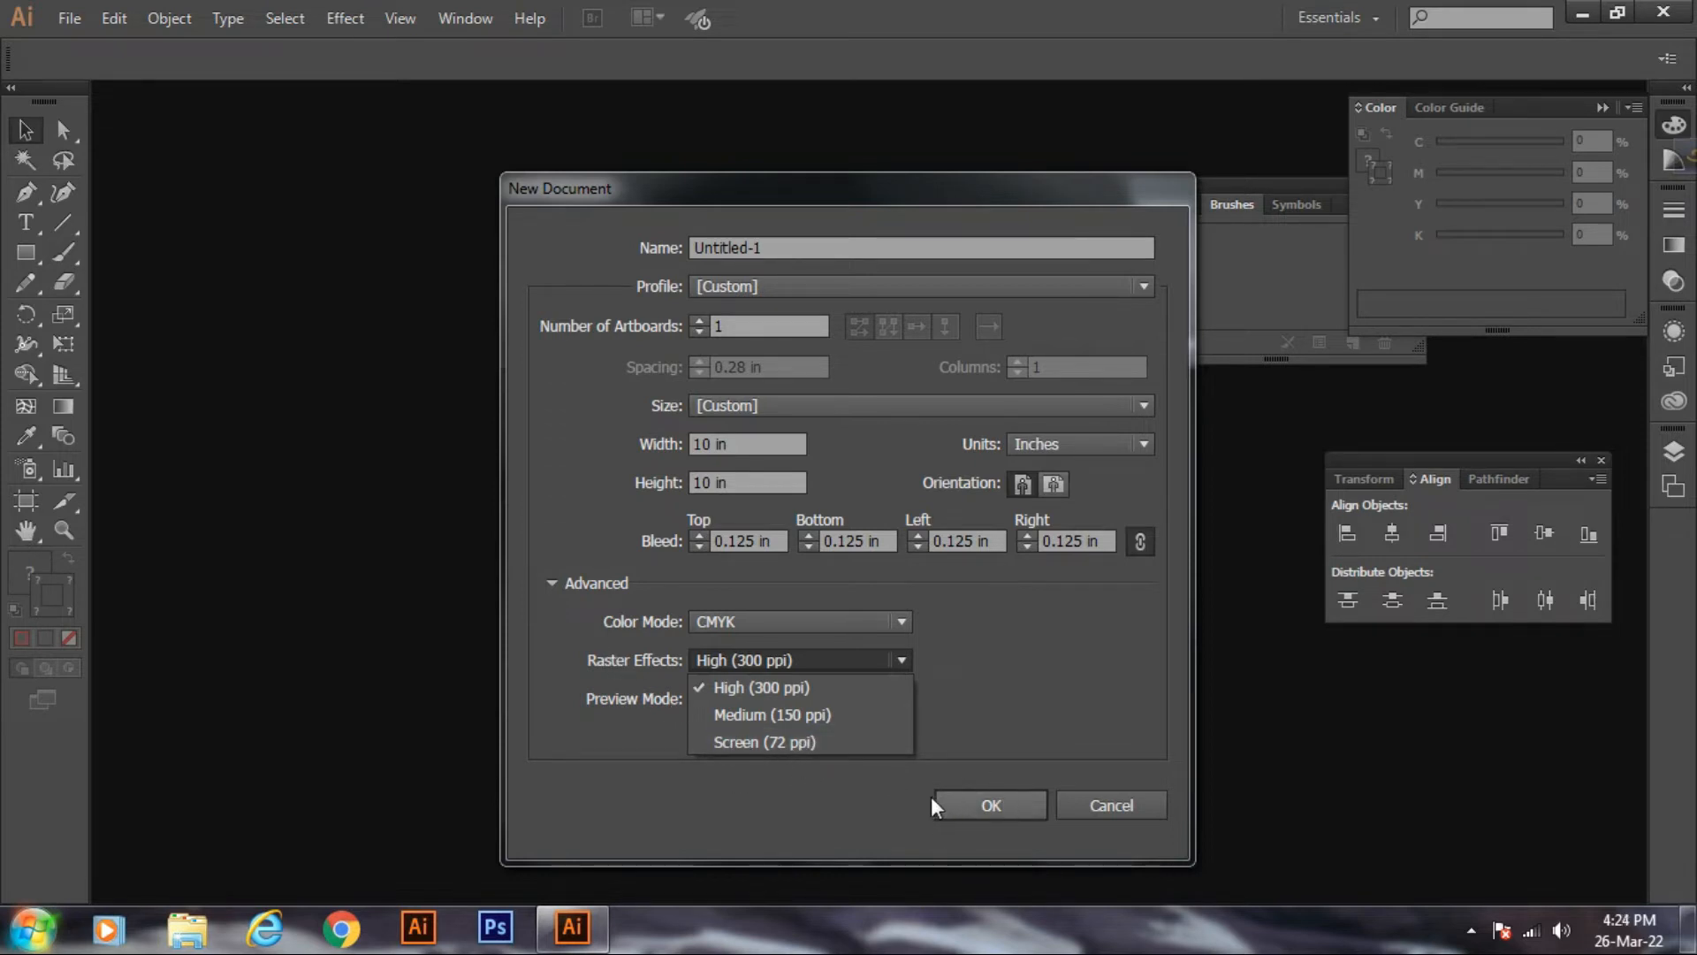
click(979, 804)
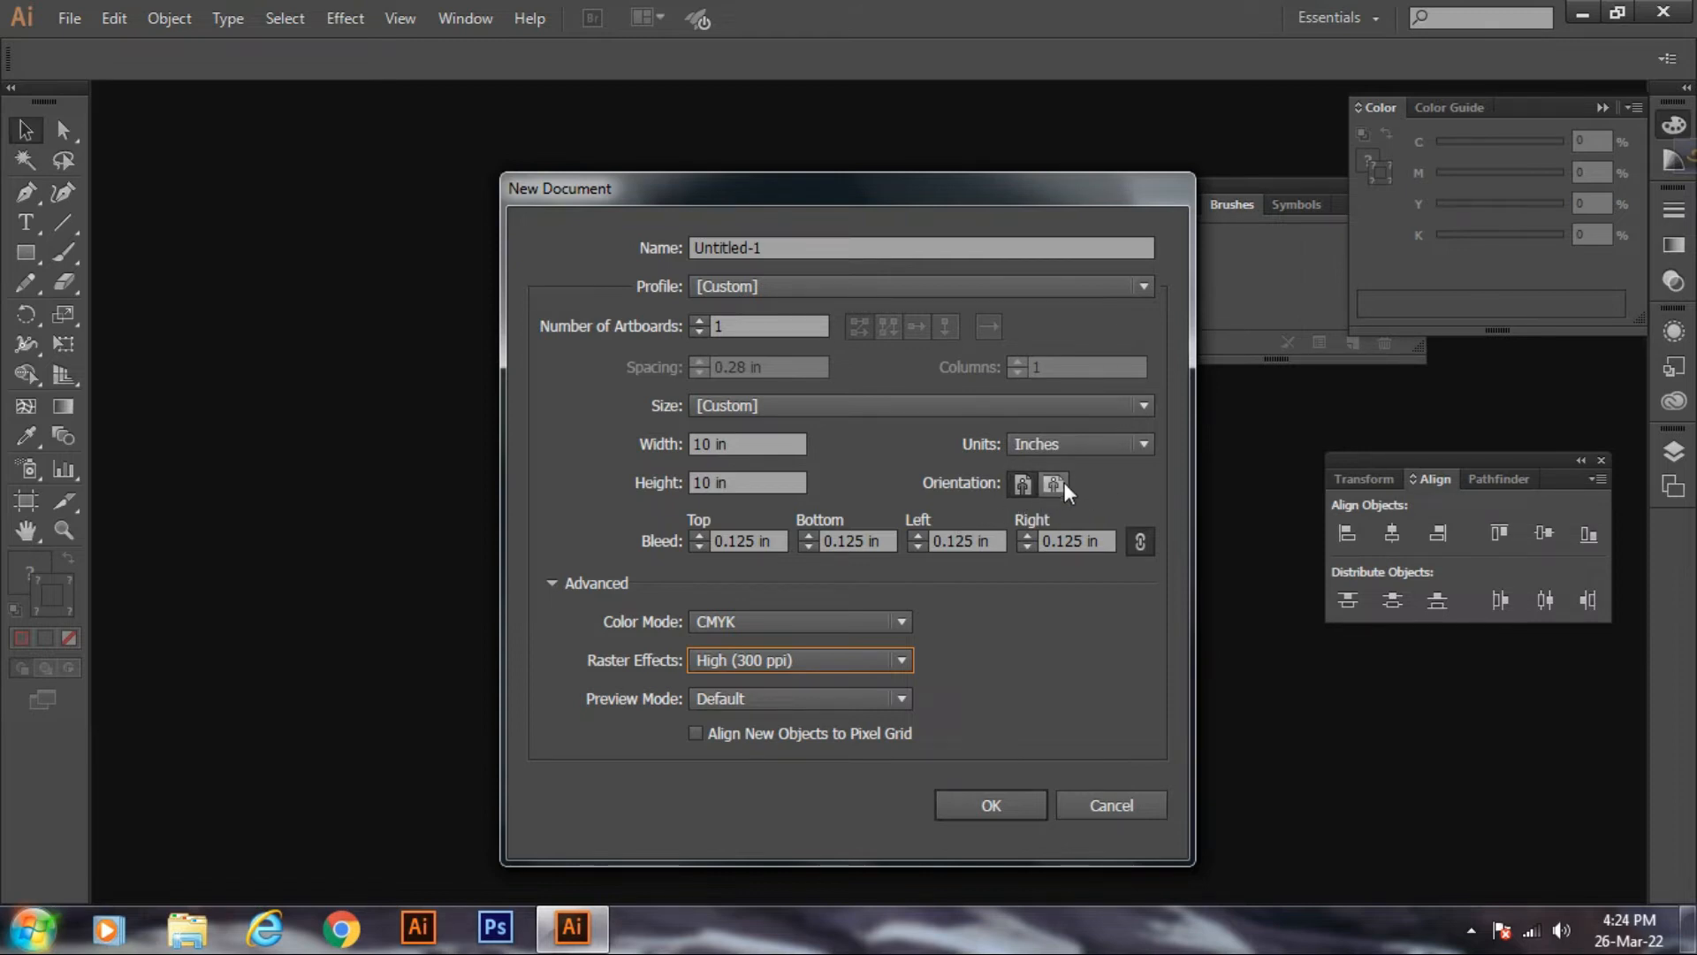
- Create the 10 × 10 in CMYK document at 300 ppi with portrait orientation
click(1023, 485)
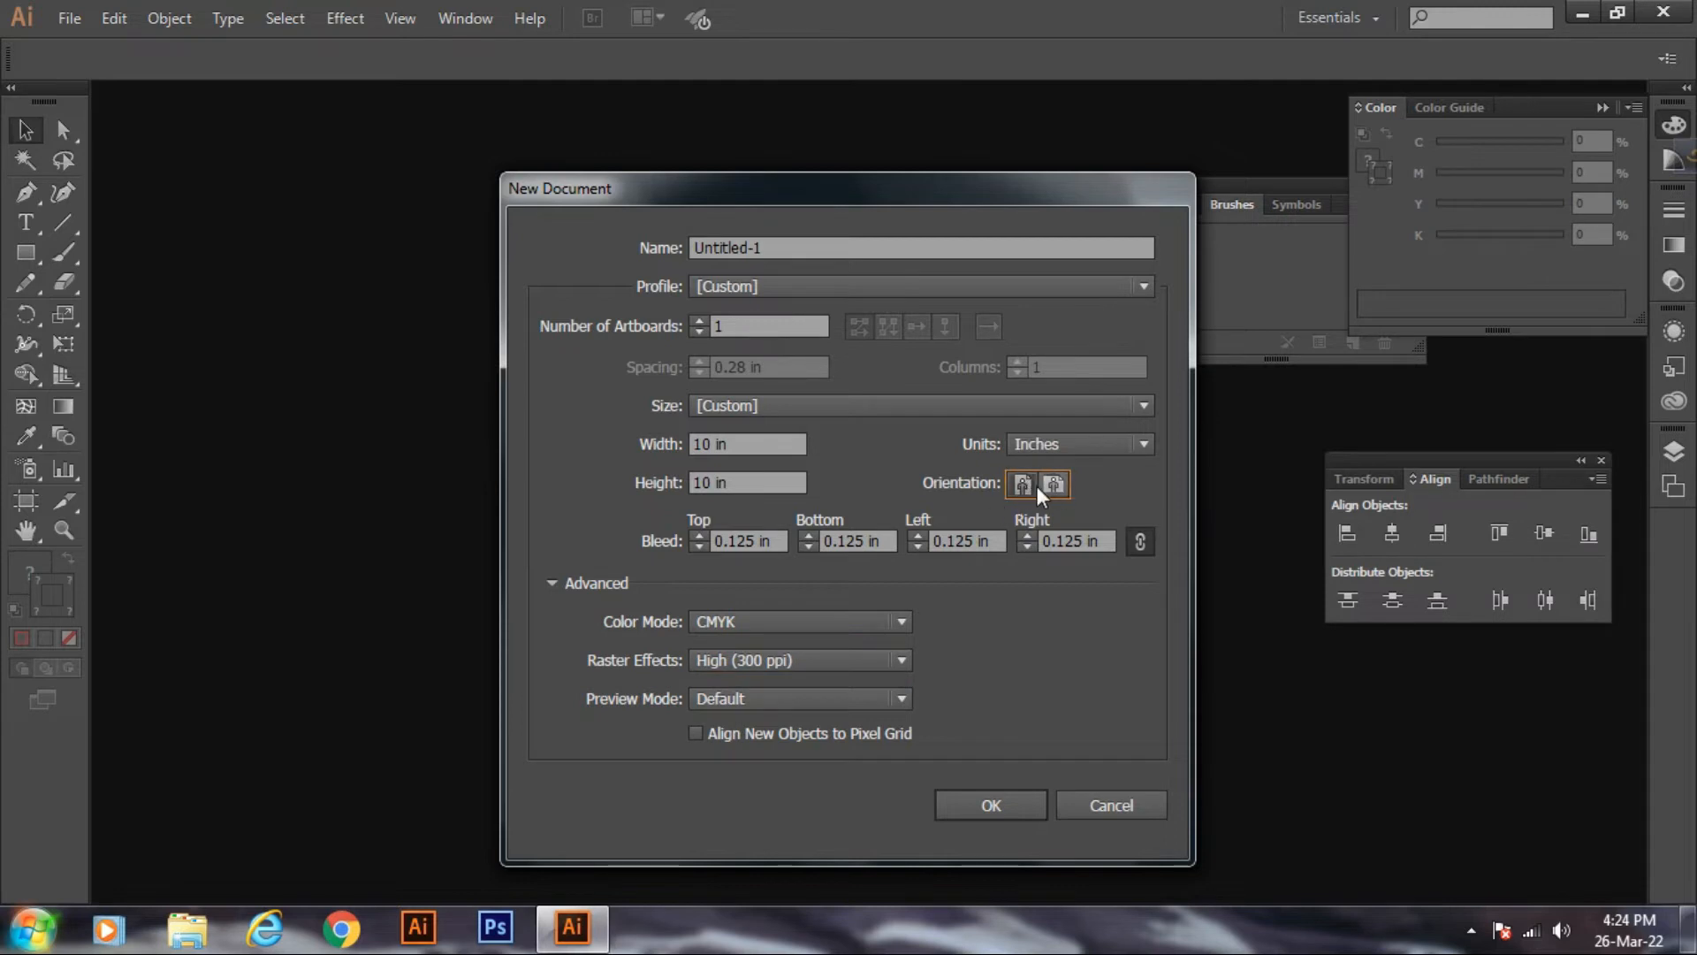
click(994, 810)
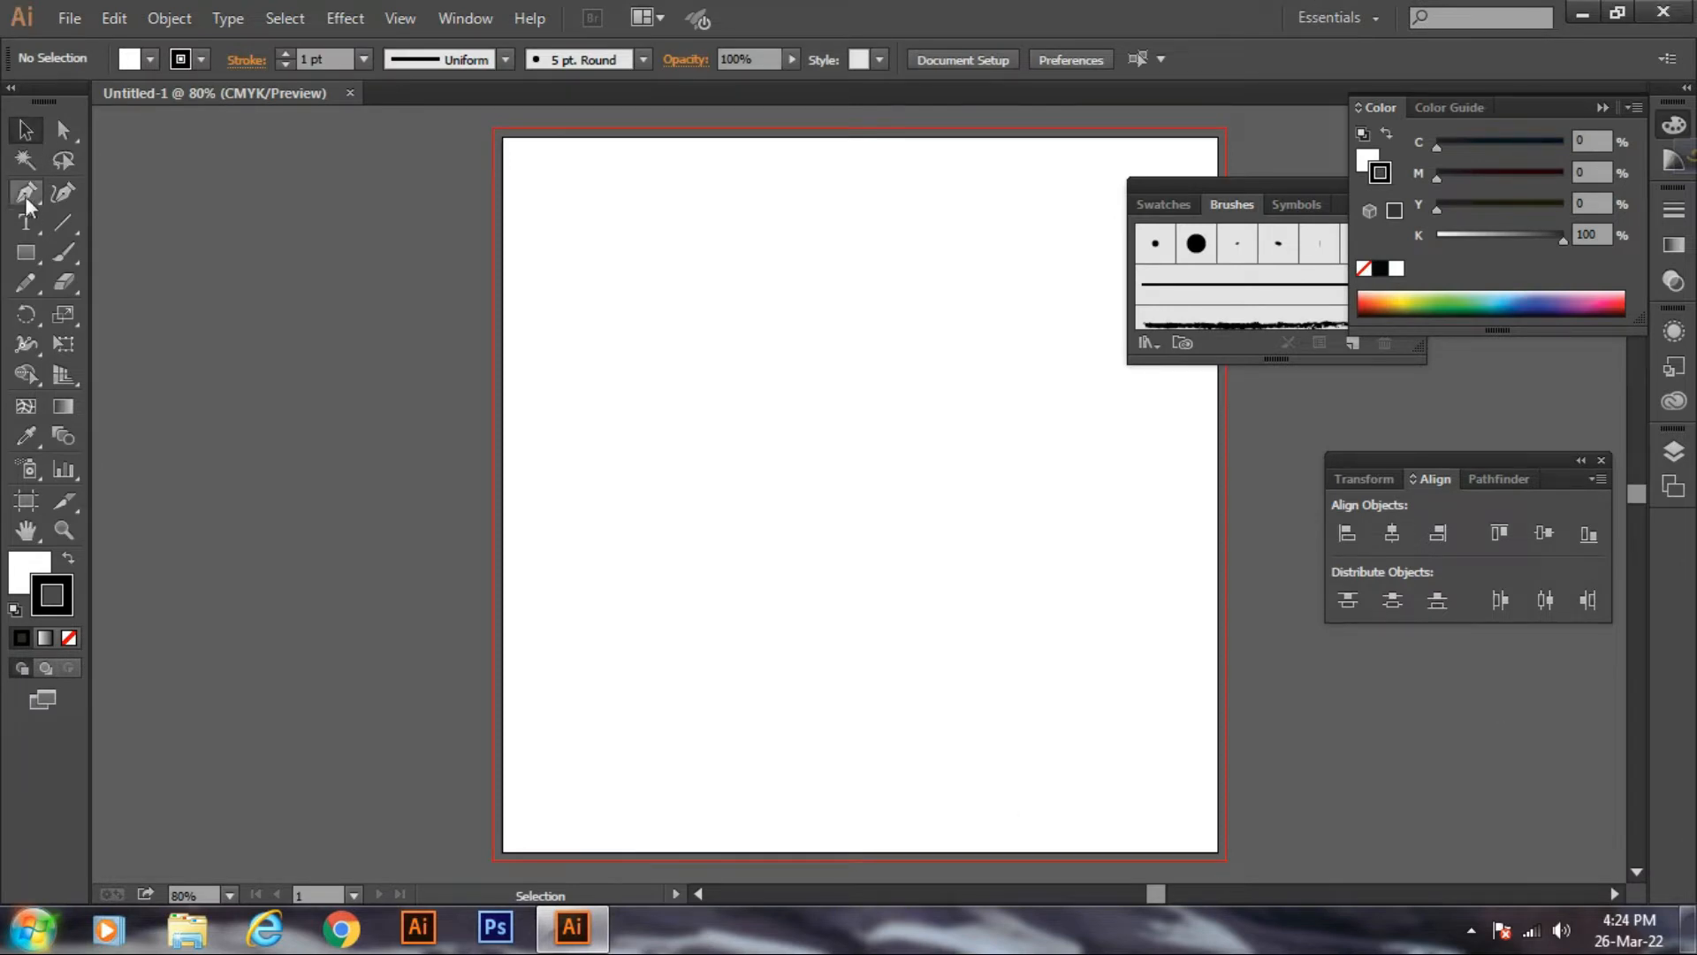
- Draw a square about 2.8 in wide from its center in the upper-left area of the artboard
click(29, 252)
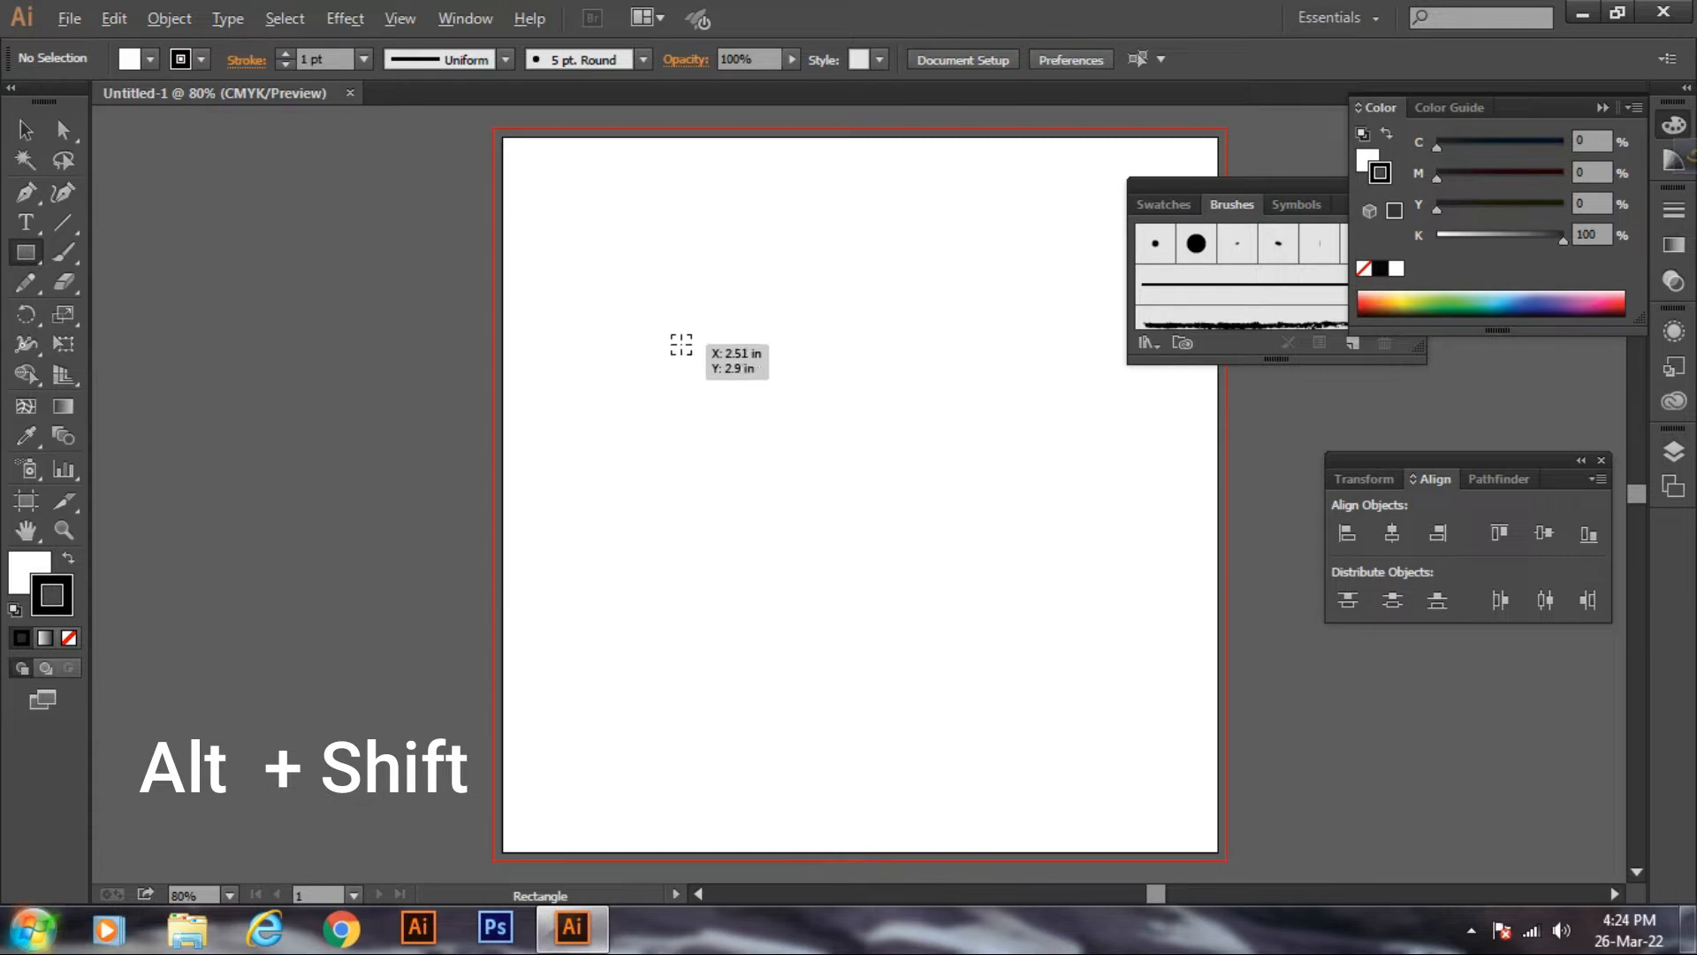
drag(681, 345, 745, 445)
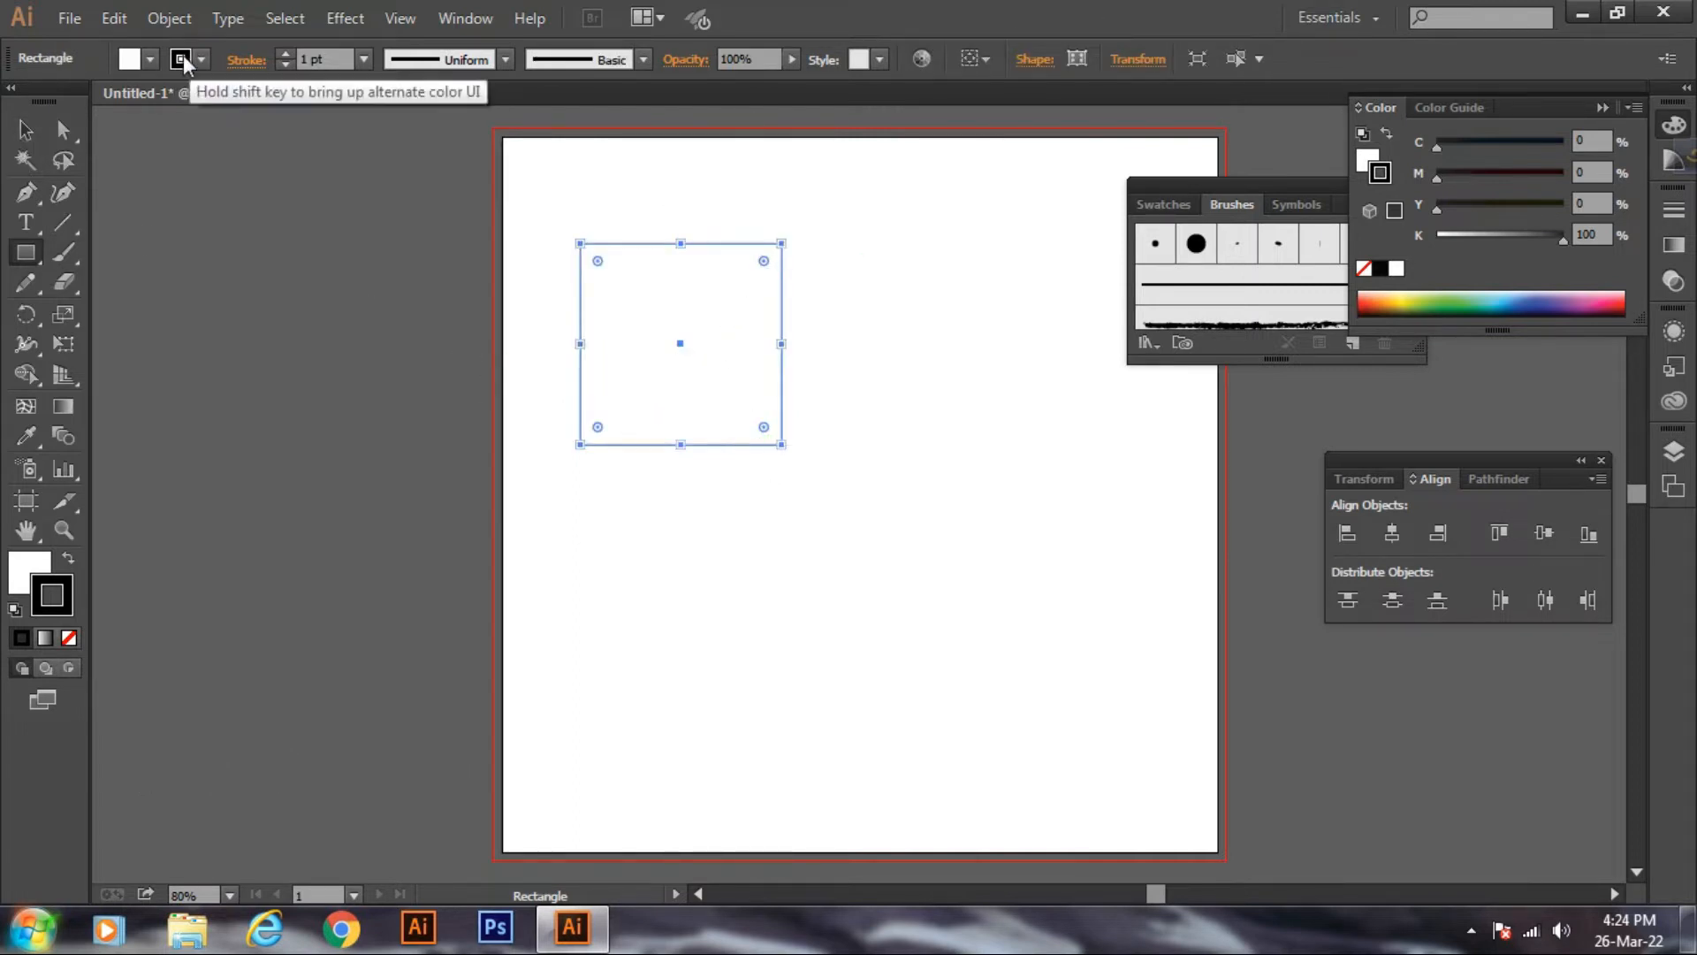
- Try various fill swatches on the square, including red, orange, greens and dark brown
click(150, 59)
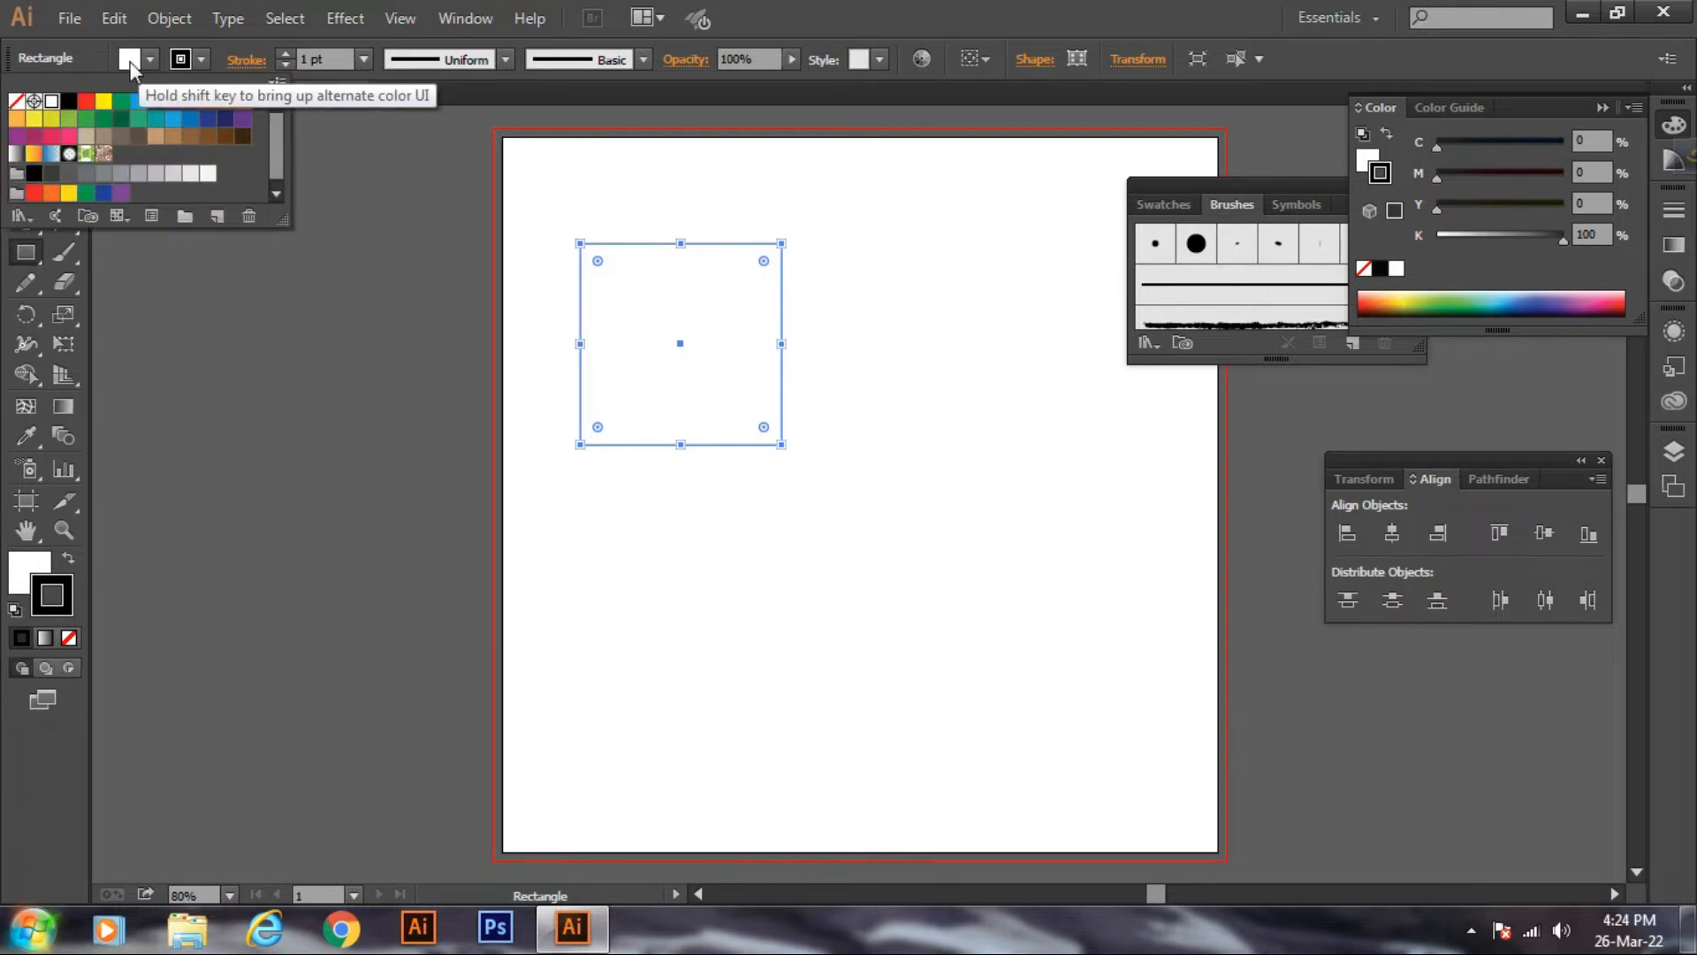
click(86, 101)
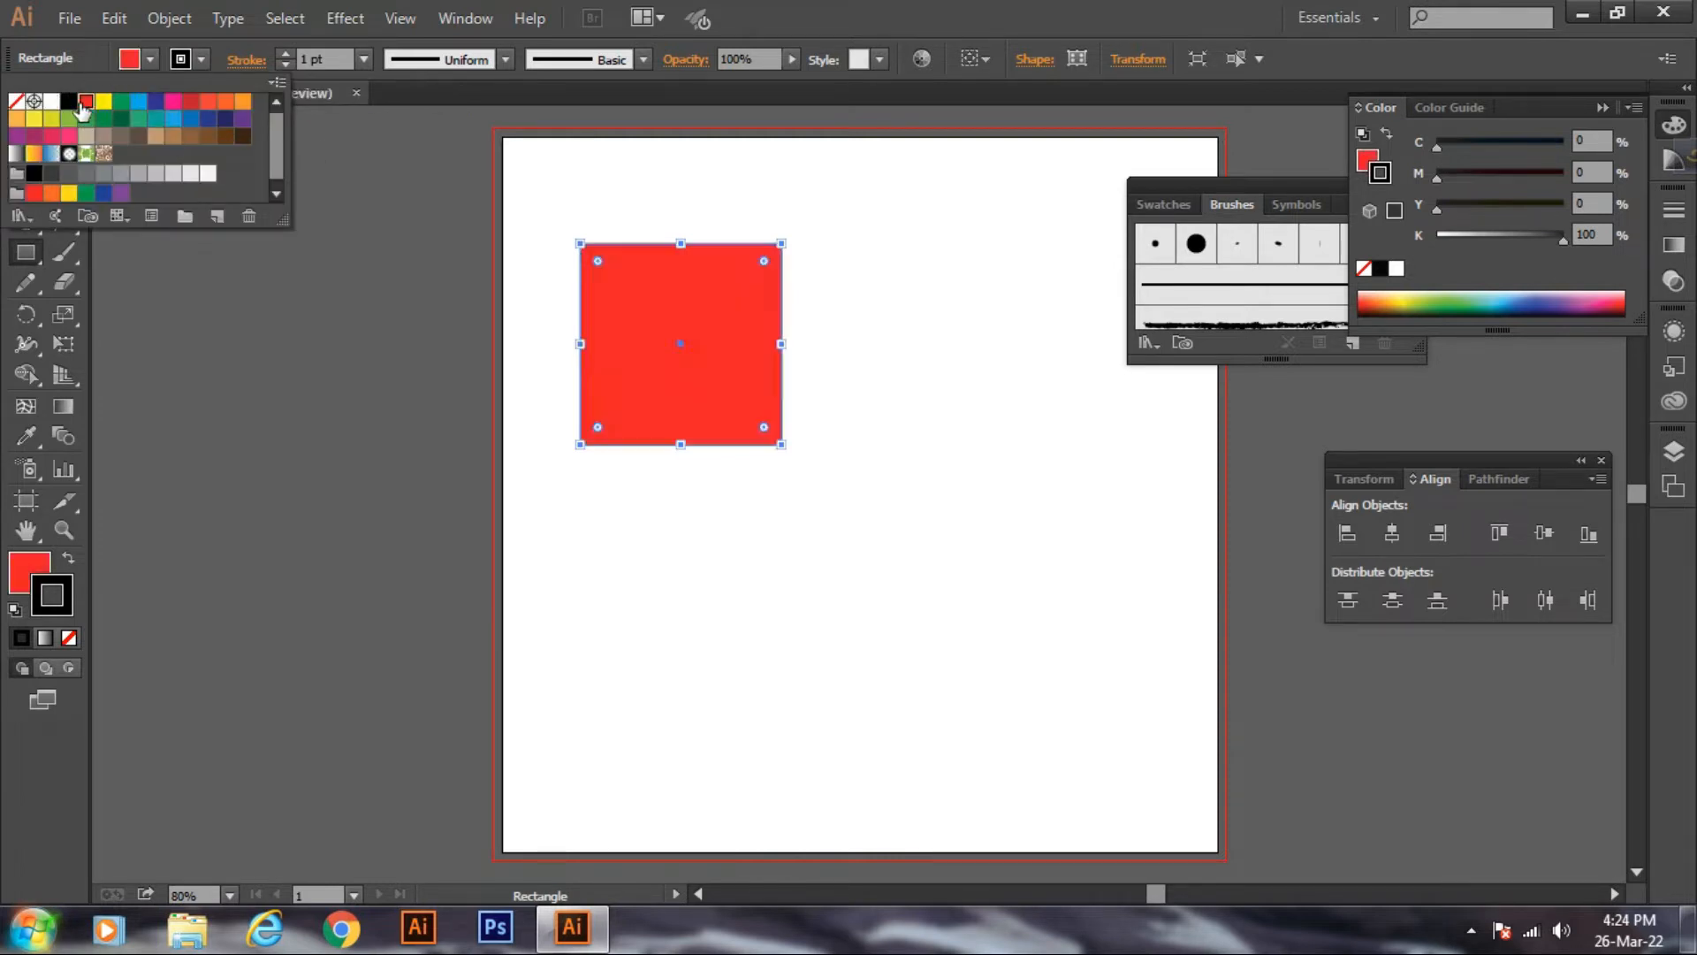
click(70, 100)
click(86, 101)
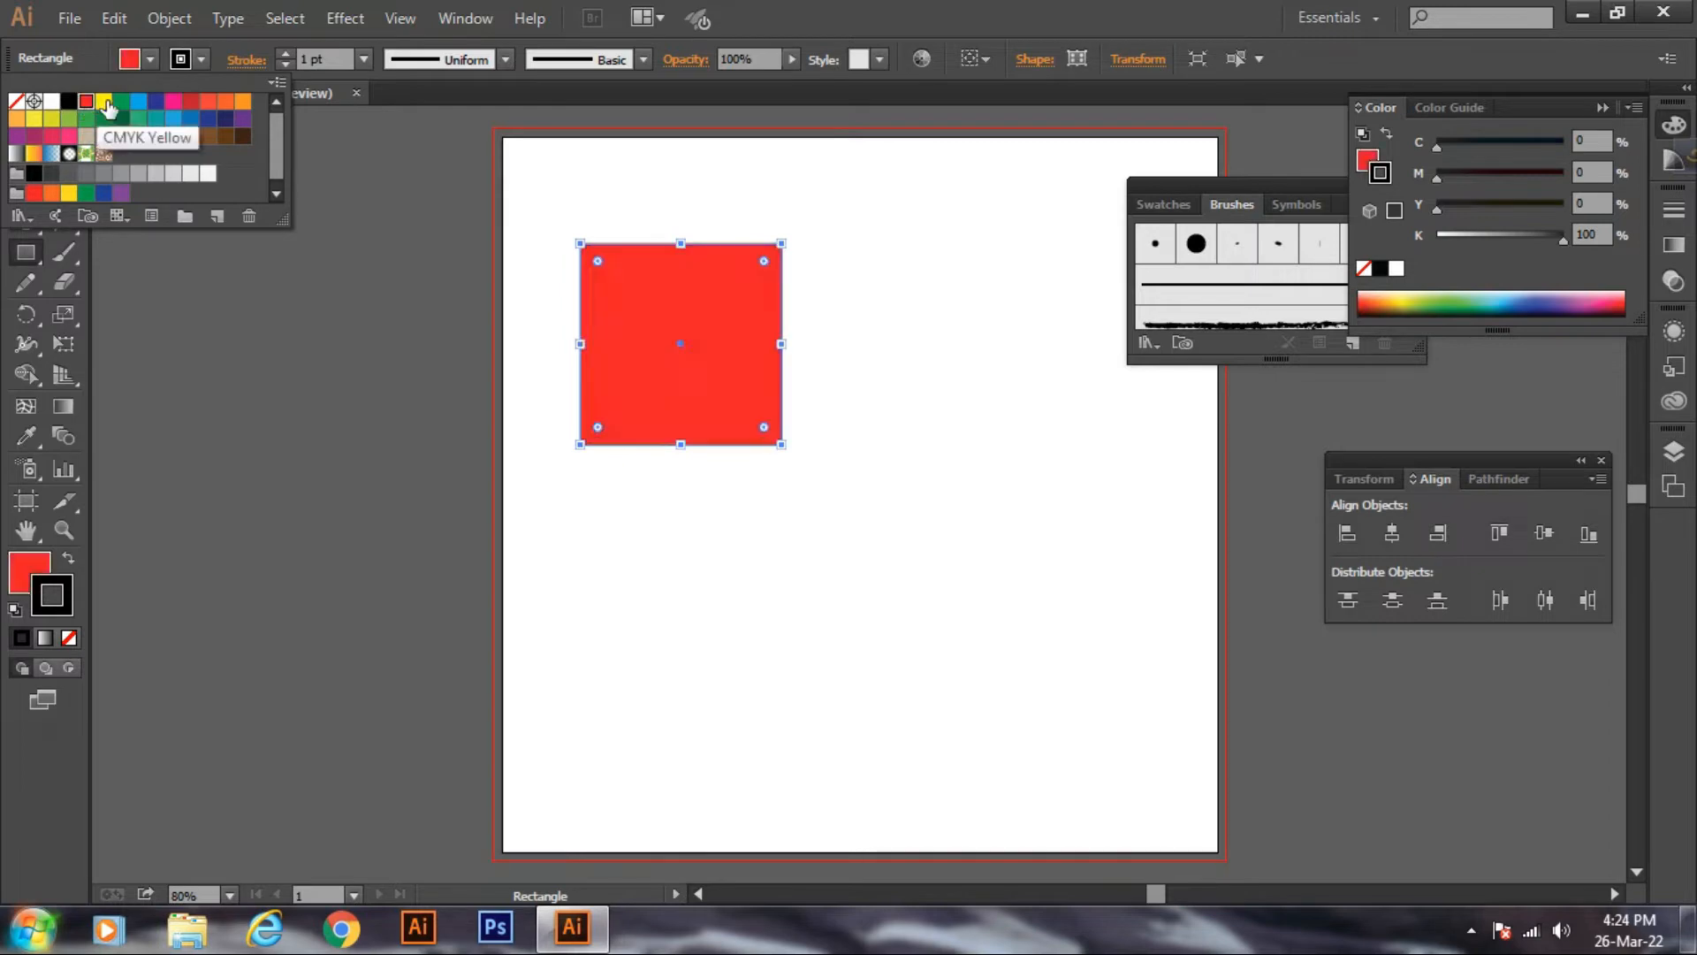
click(103, 101)
click(138, 101)
click(191, 101)
click(209, 101)
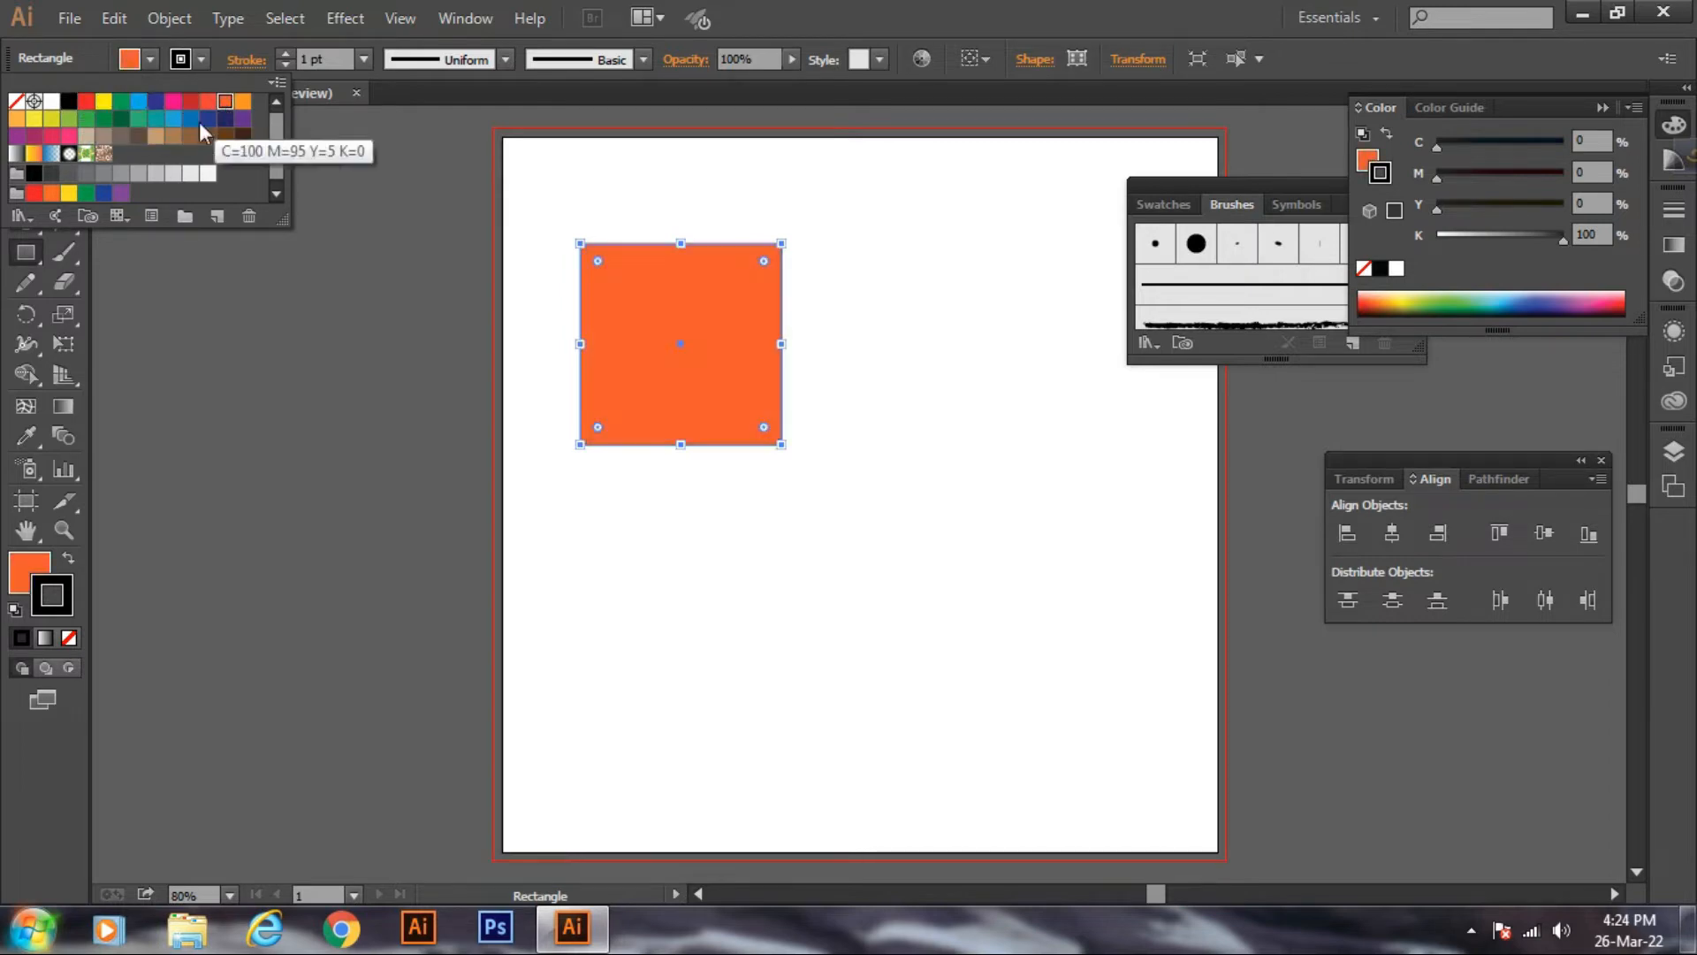
click(173, 118)
click(121, 118)
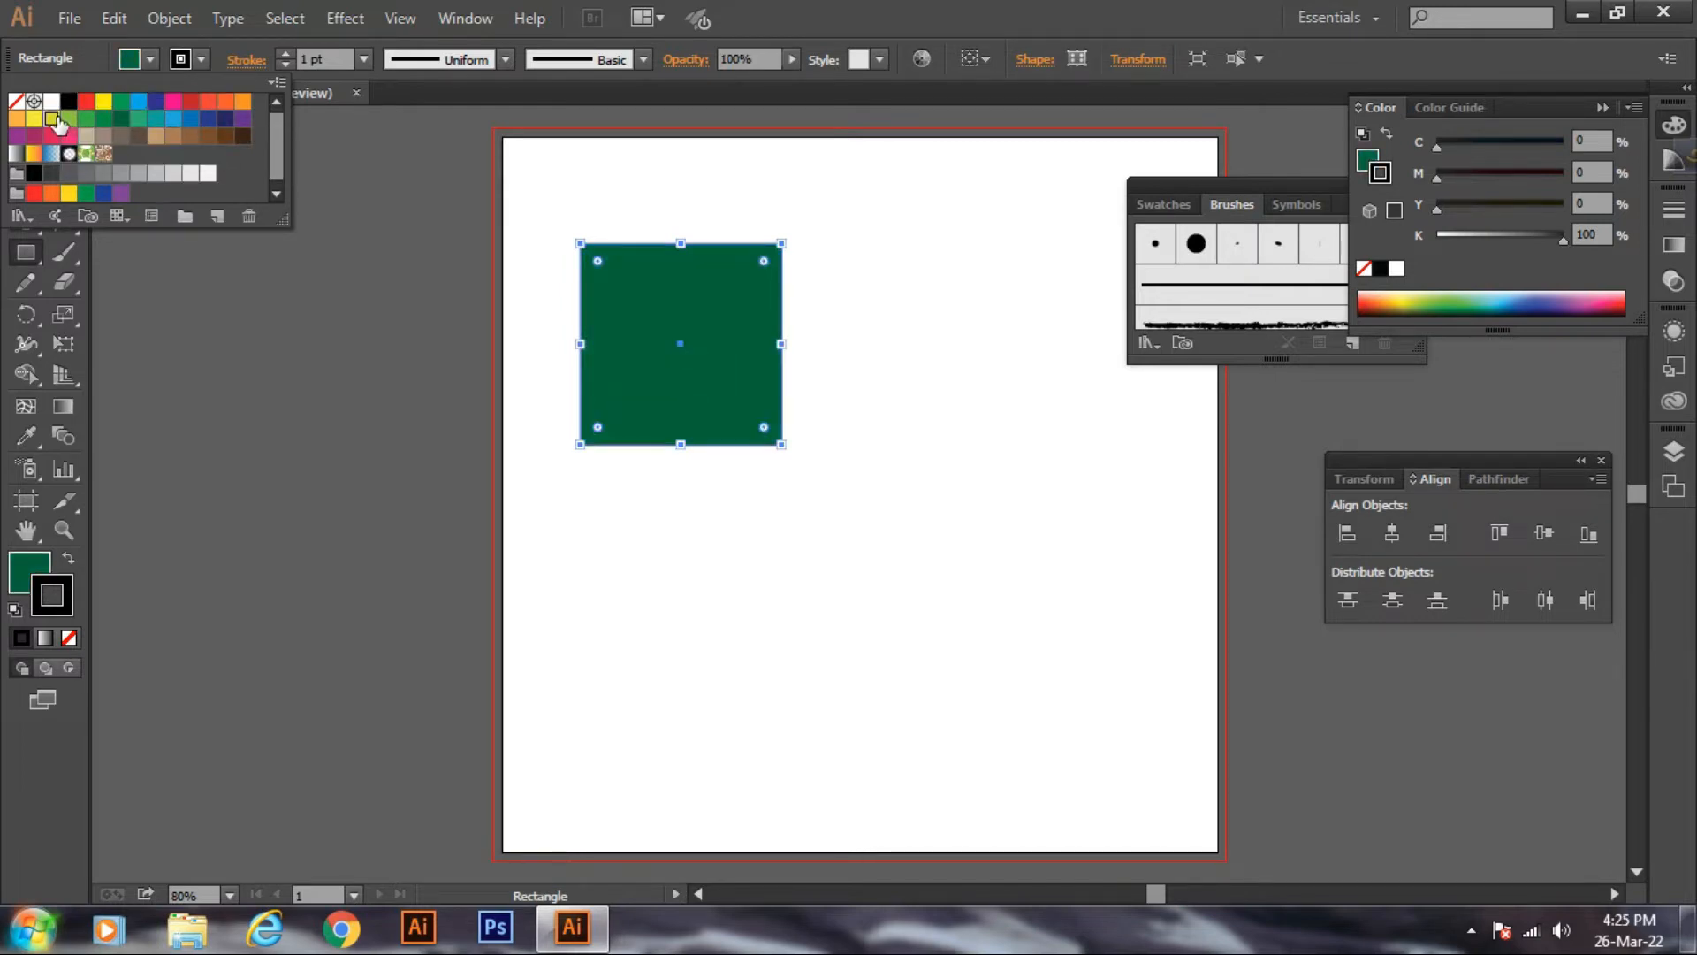
click(52, 118)
click(34, 118)
click(50, 135)
click(104, 119)
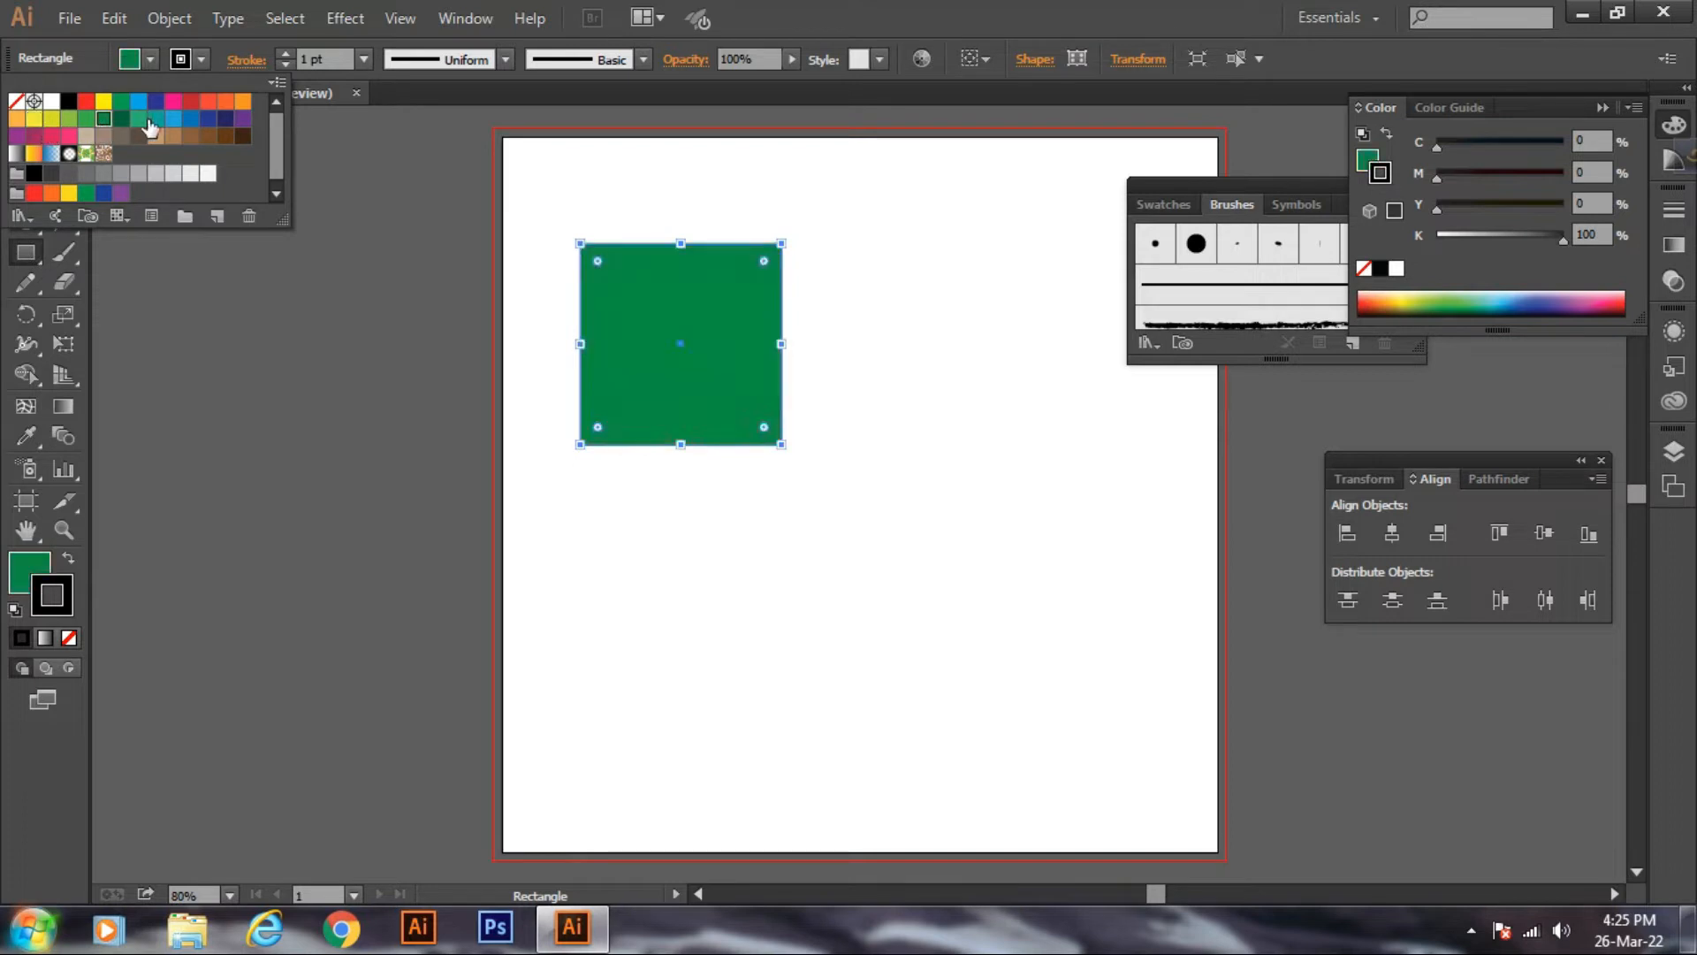
click(155, 118)
click(209, 119)
click(227, 135)
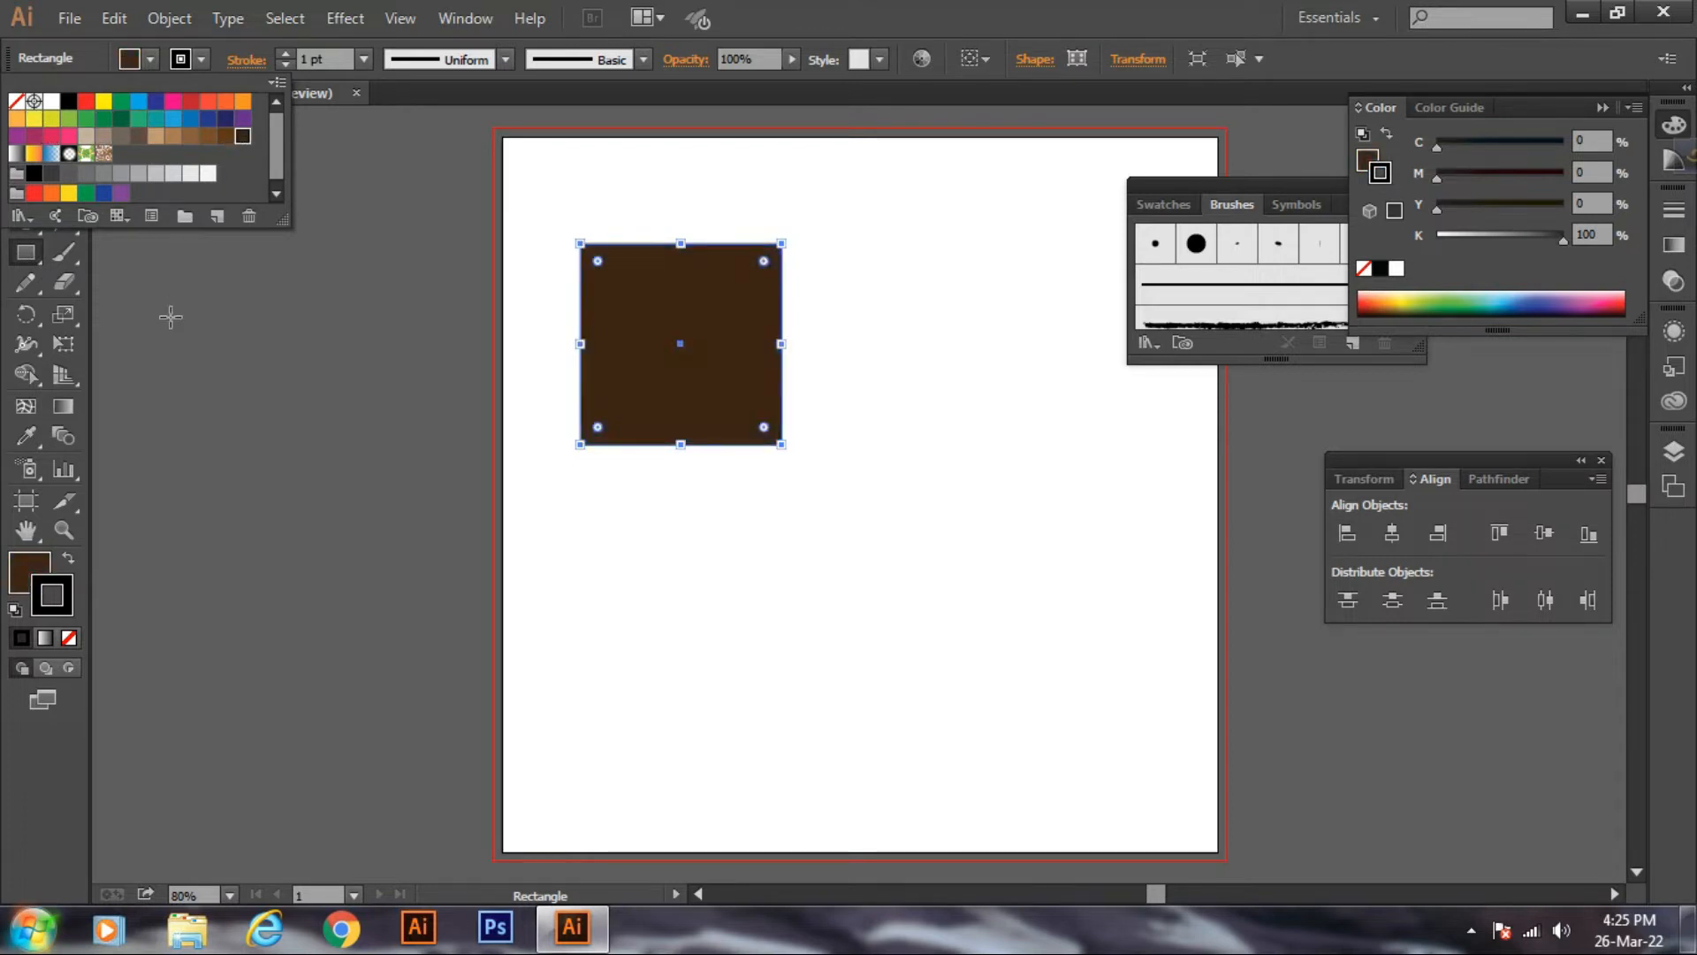
- Change the square's fill to the pure green swatch beside yellow
click(25, 130)
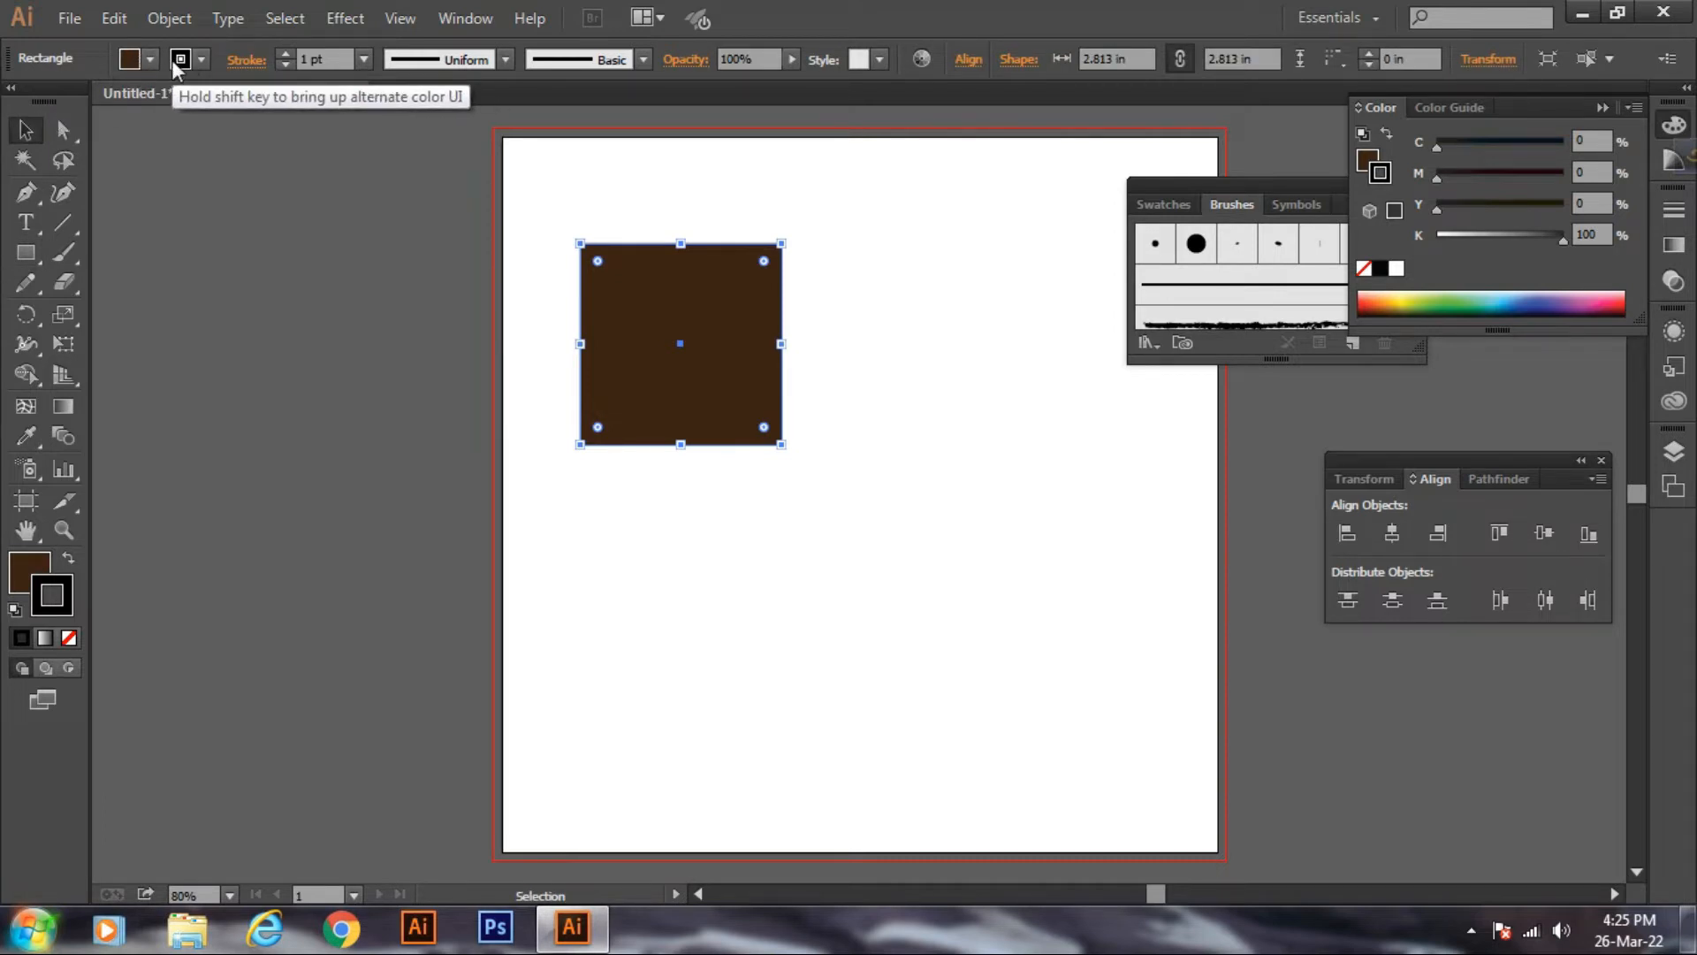
click(201, 59)
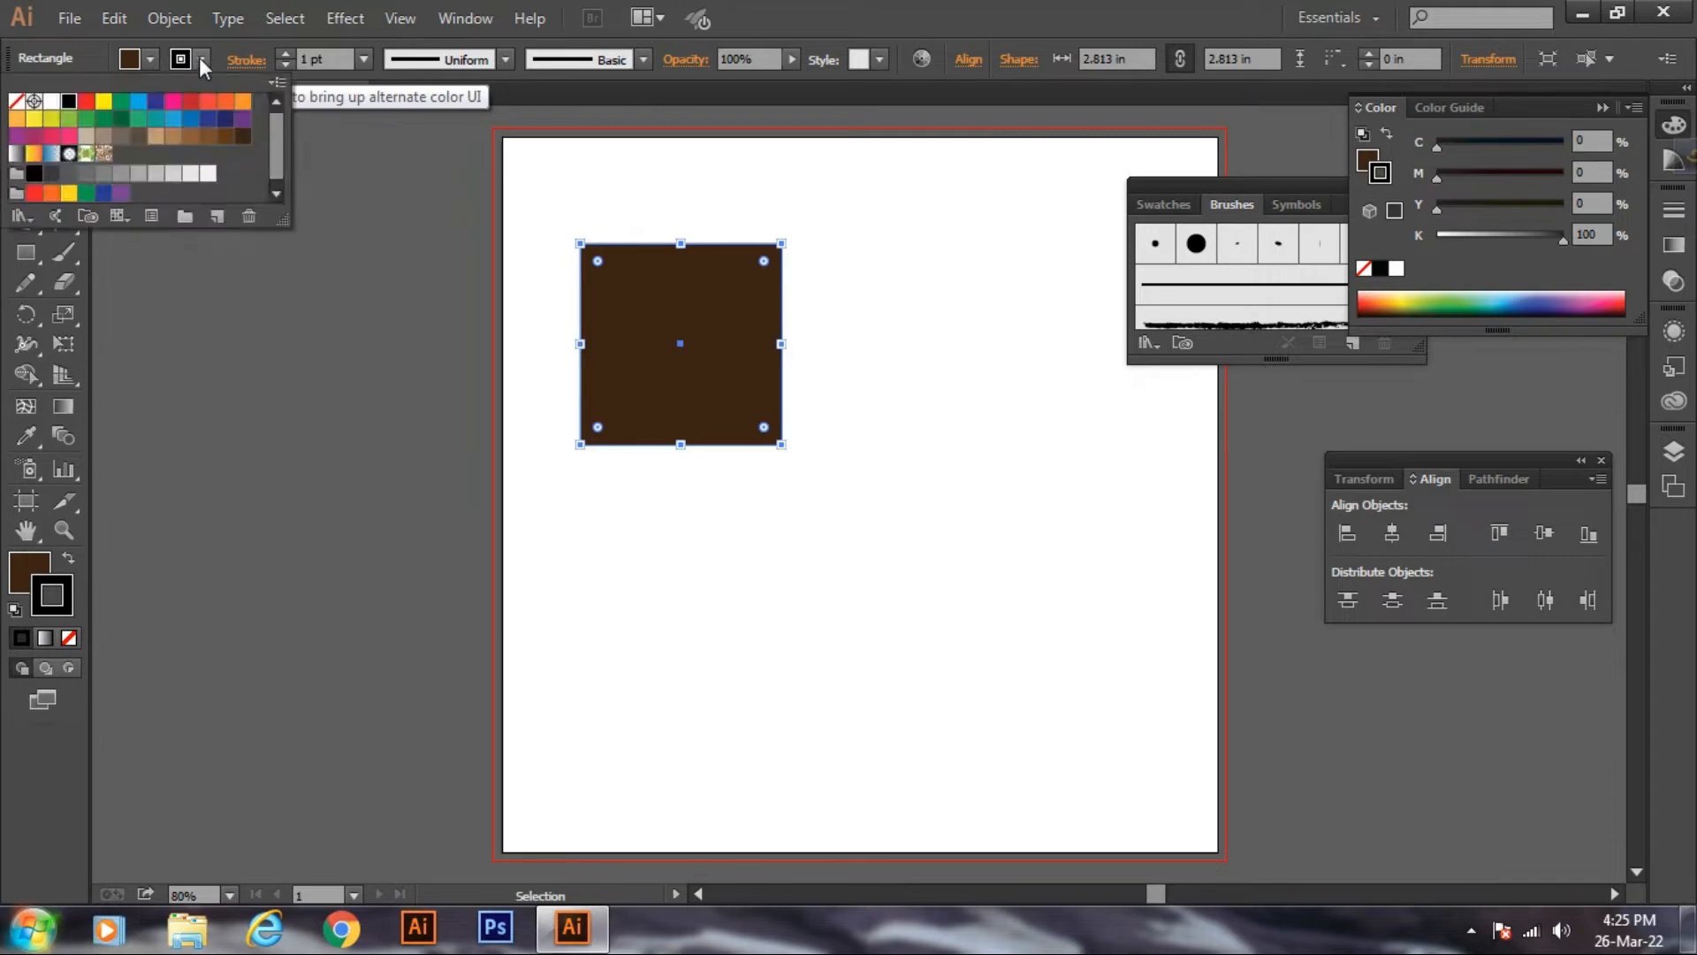
click(199, 56)
click(199, 56)
click(150, 59)
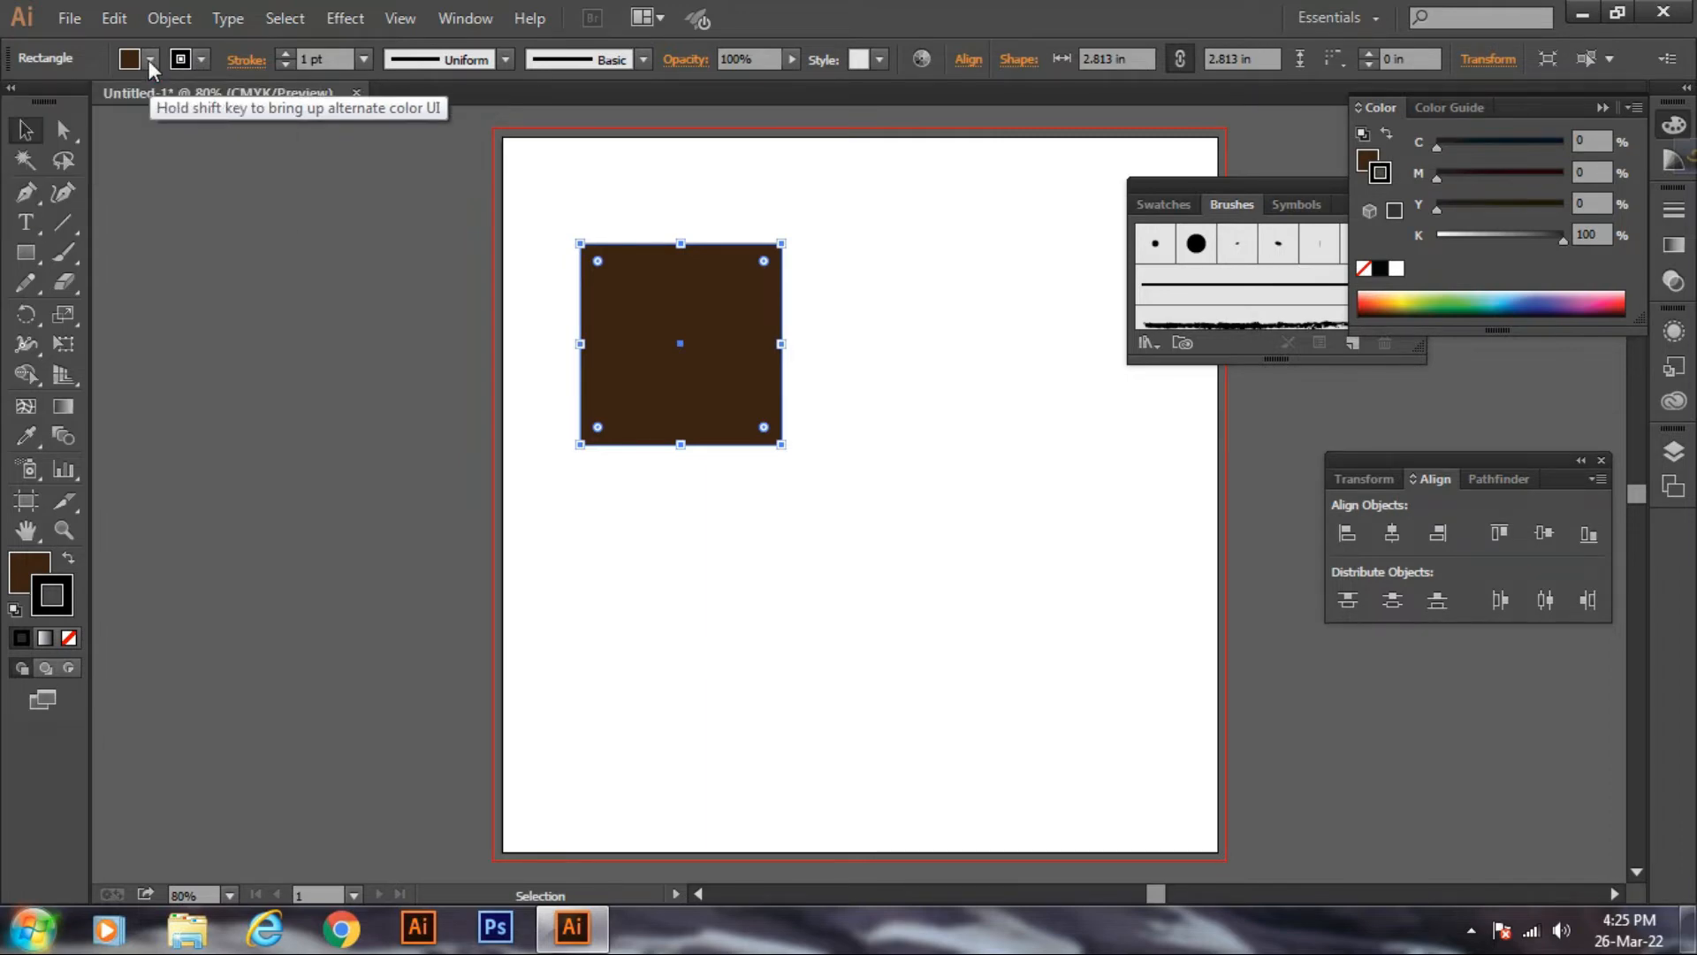
click(150, 60)
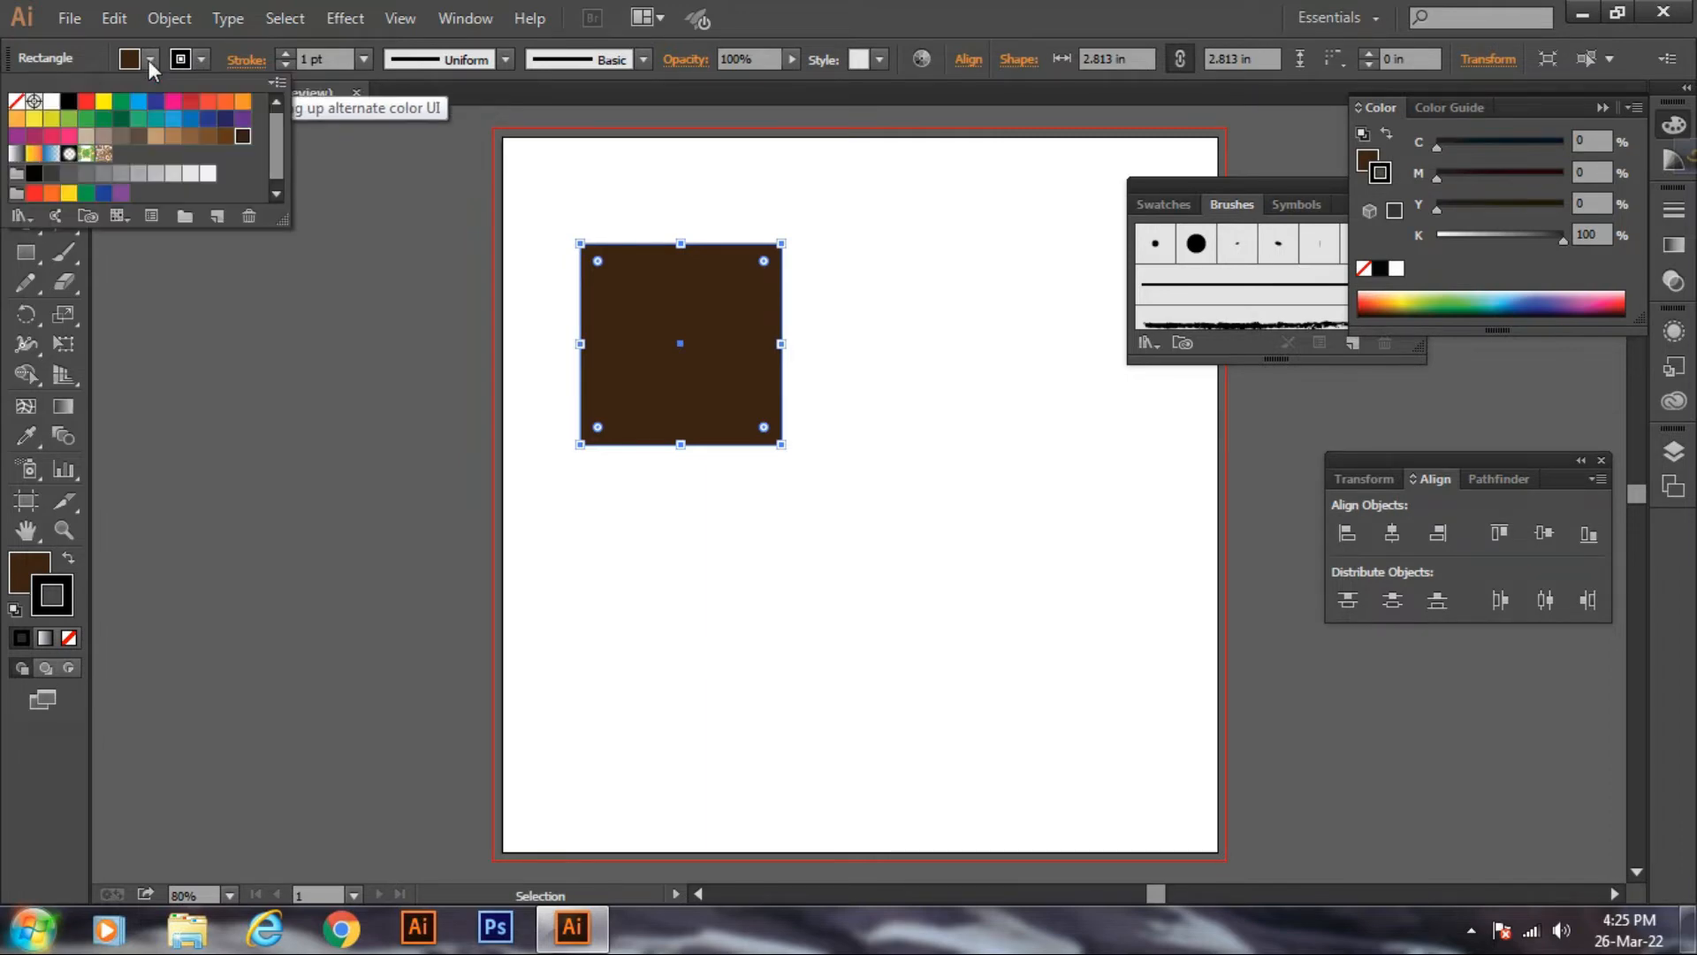
click(103, 102)
click(120, 104)
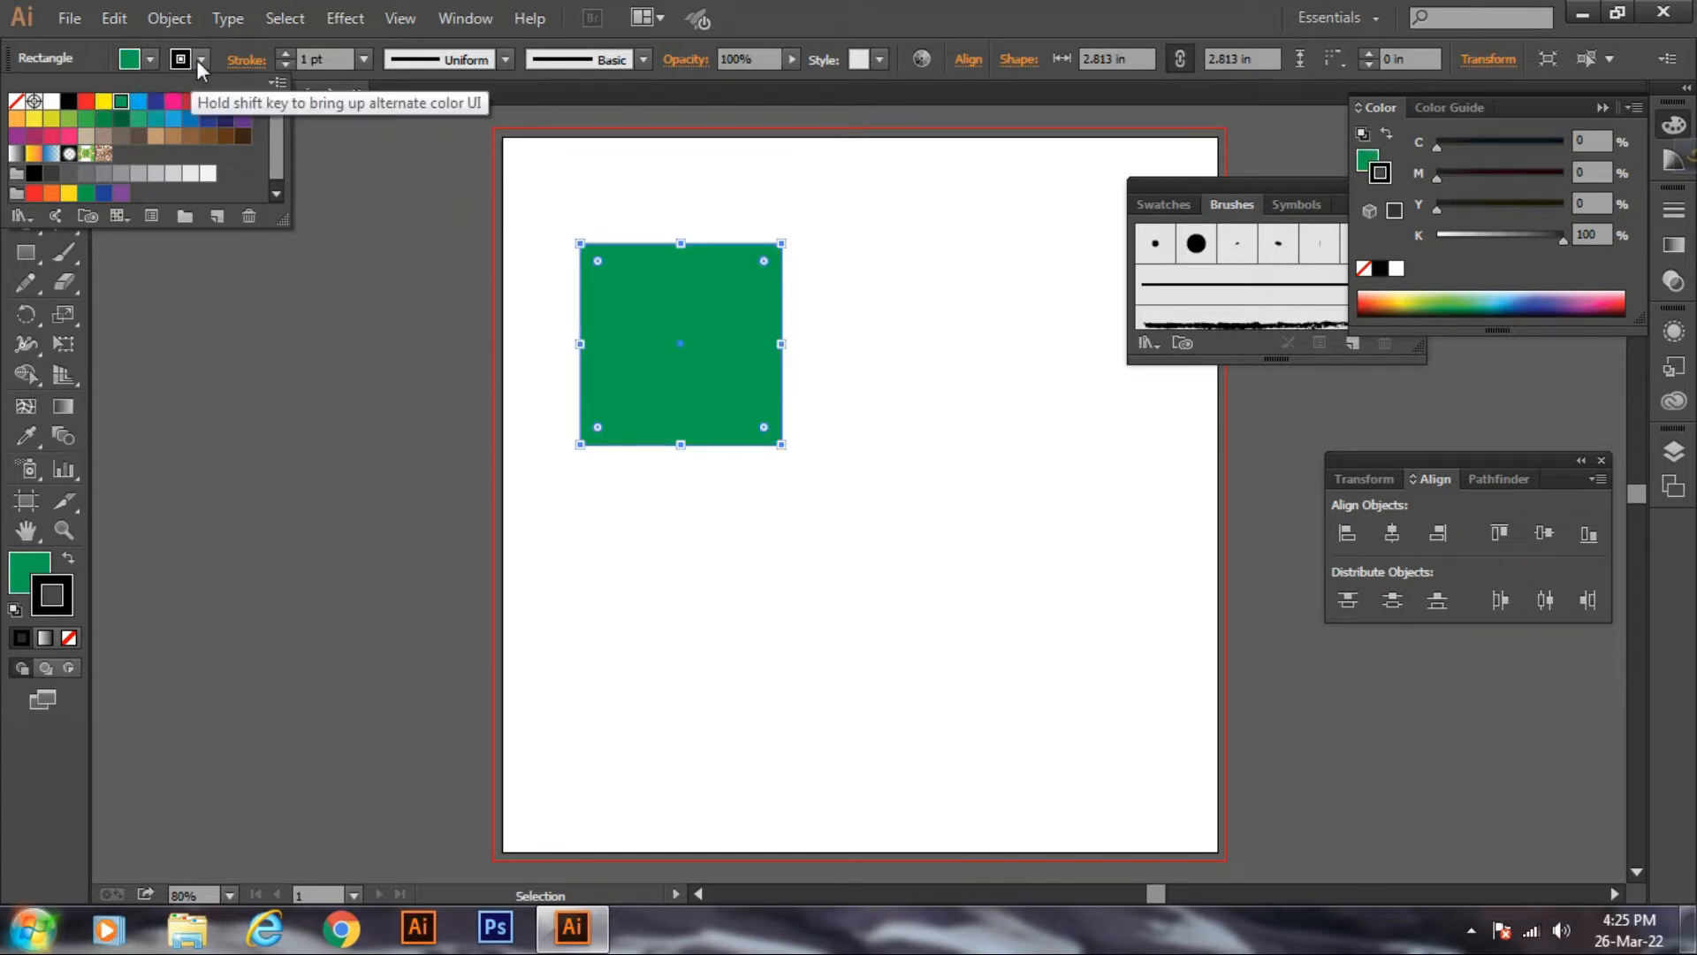
- Set the square's stroke color to the magenta swatch (M=100)
click(198, 62)
click(198, 62)
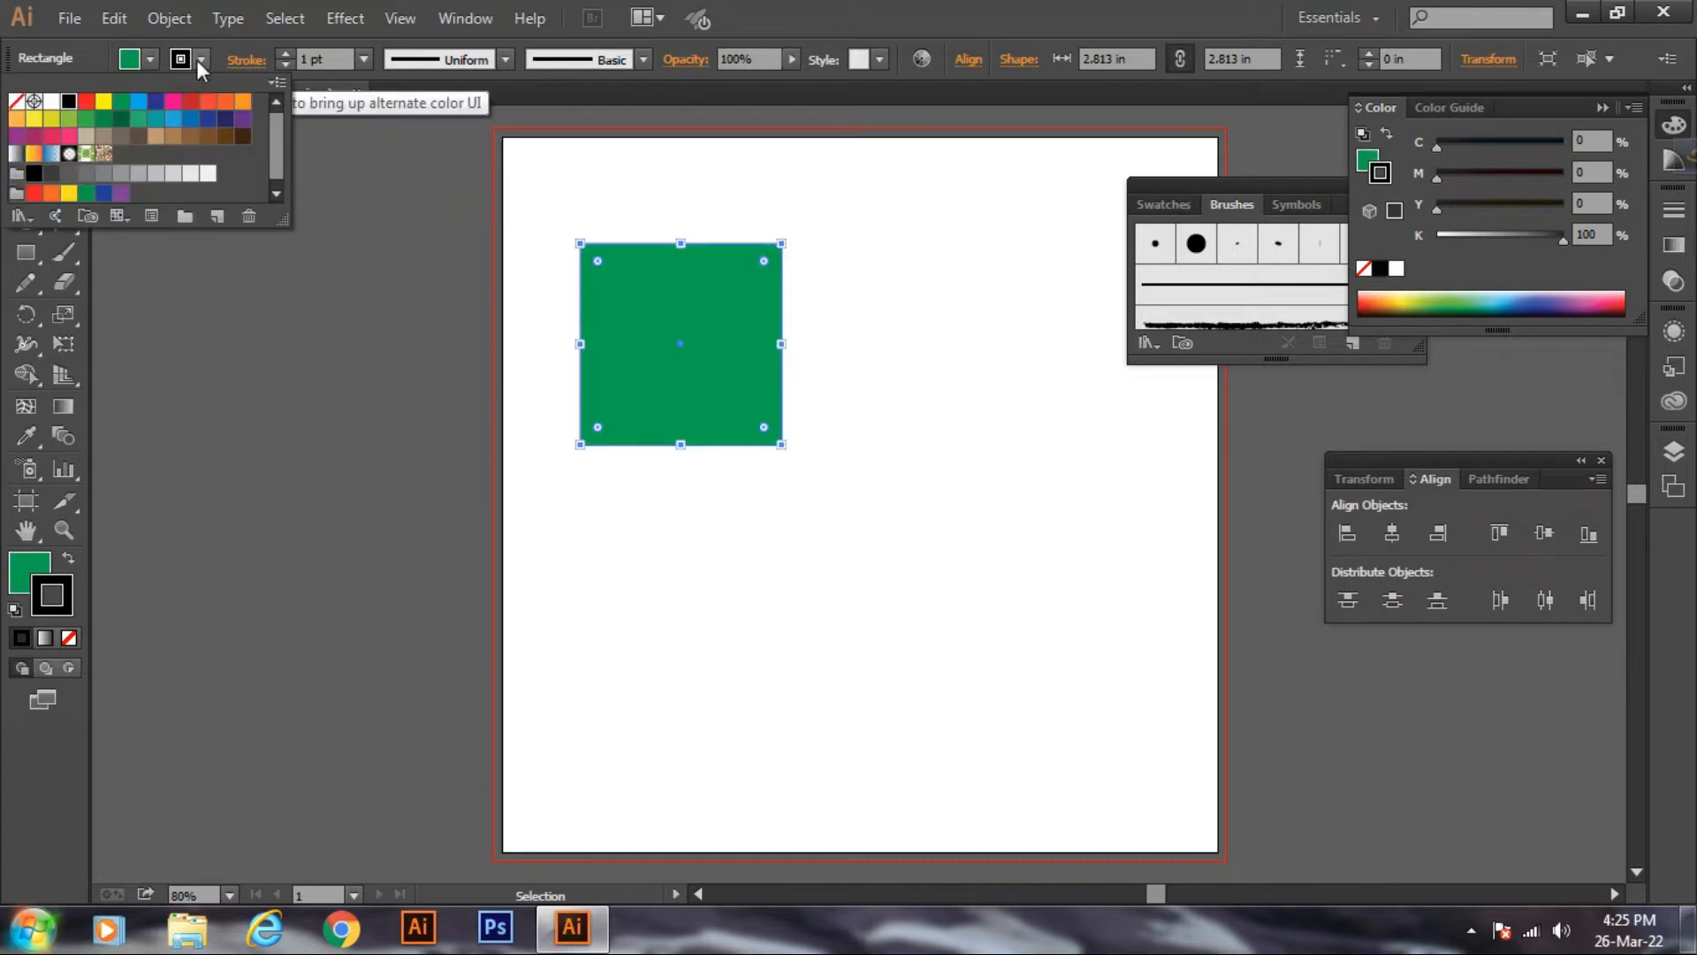
click(174, 105)
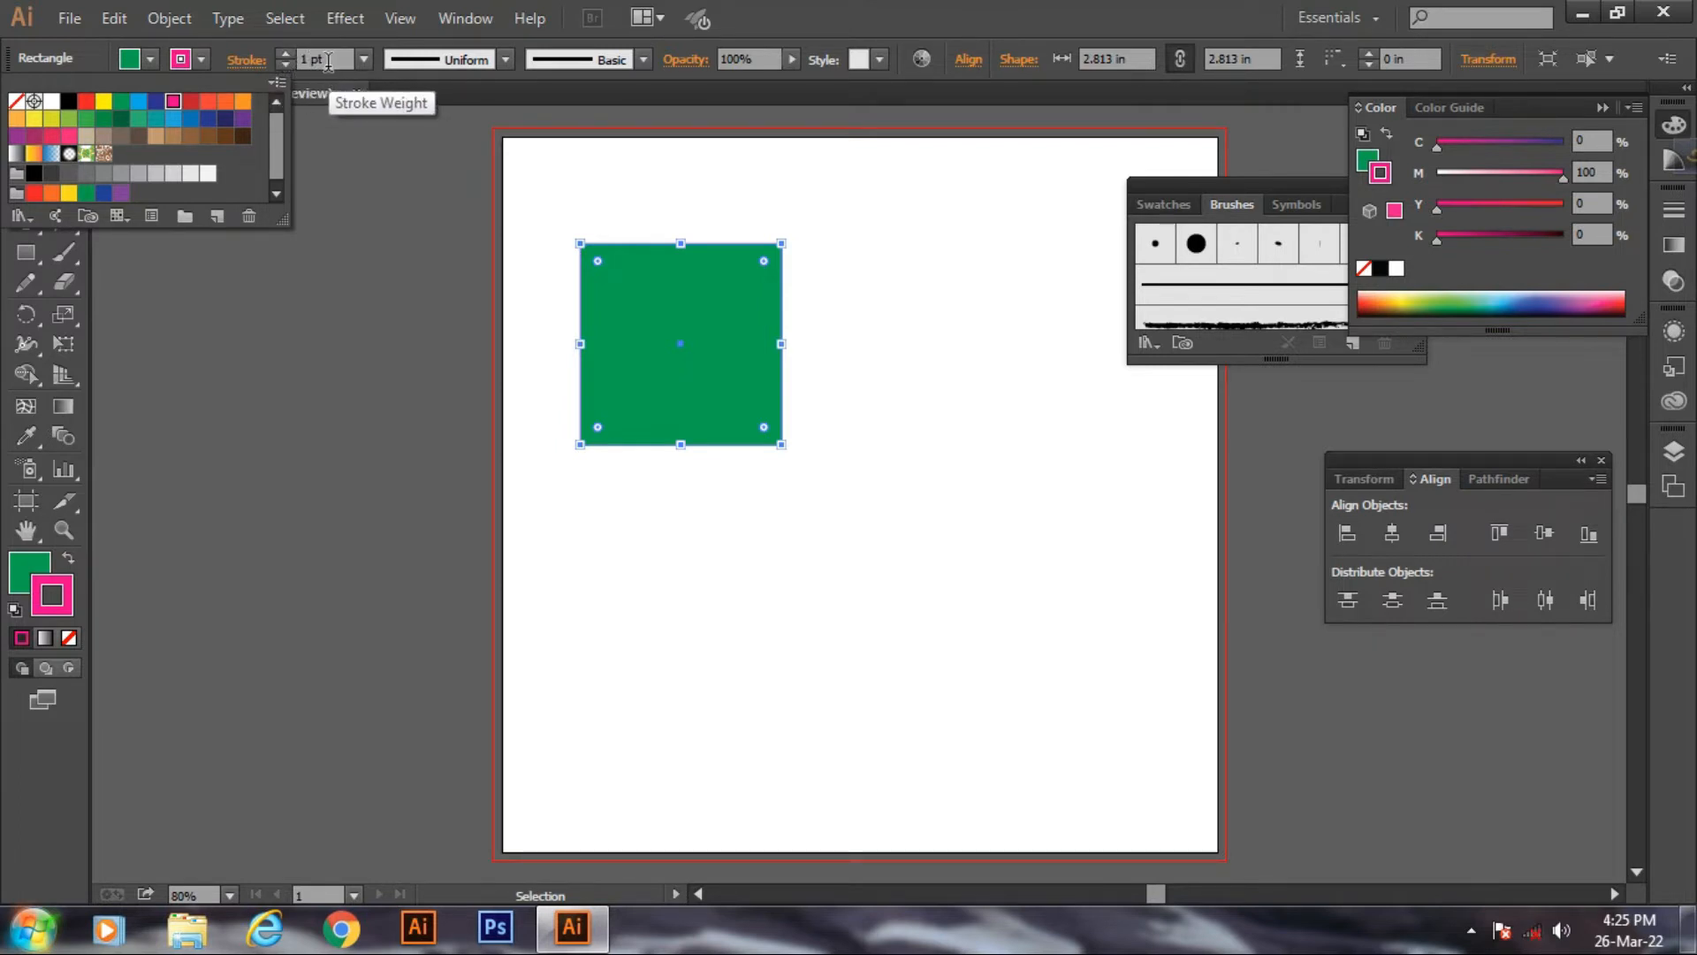
- Increase the square's stroke weight to 3 pt
click(327, 66)
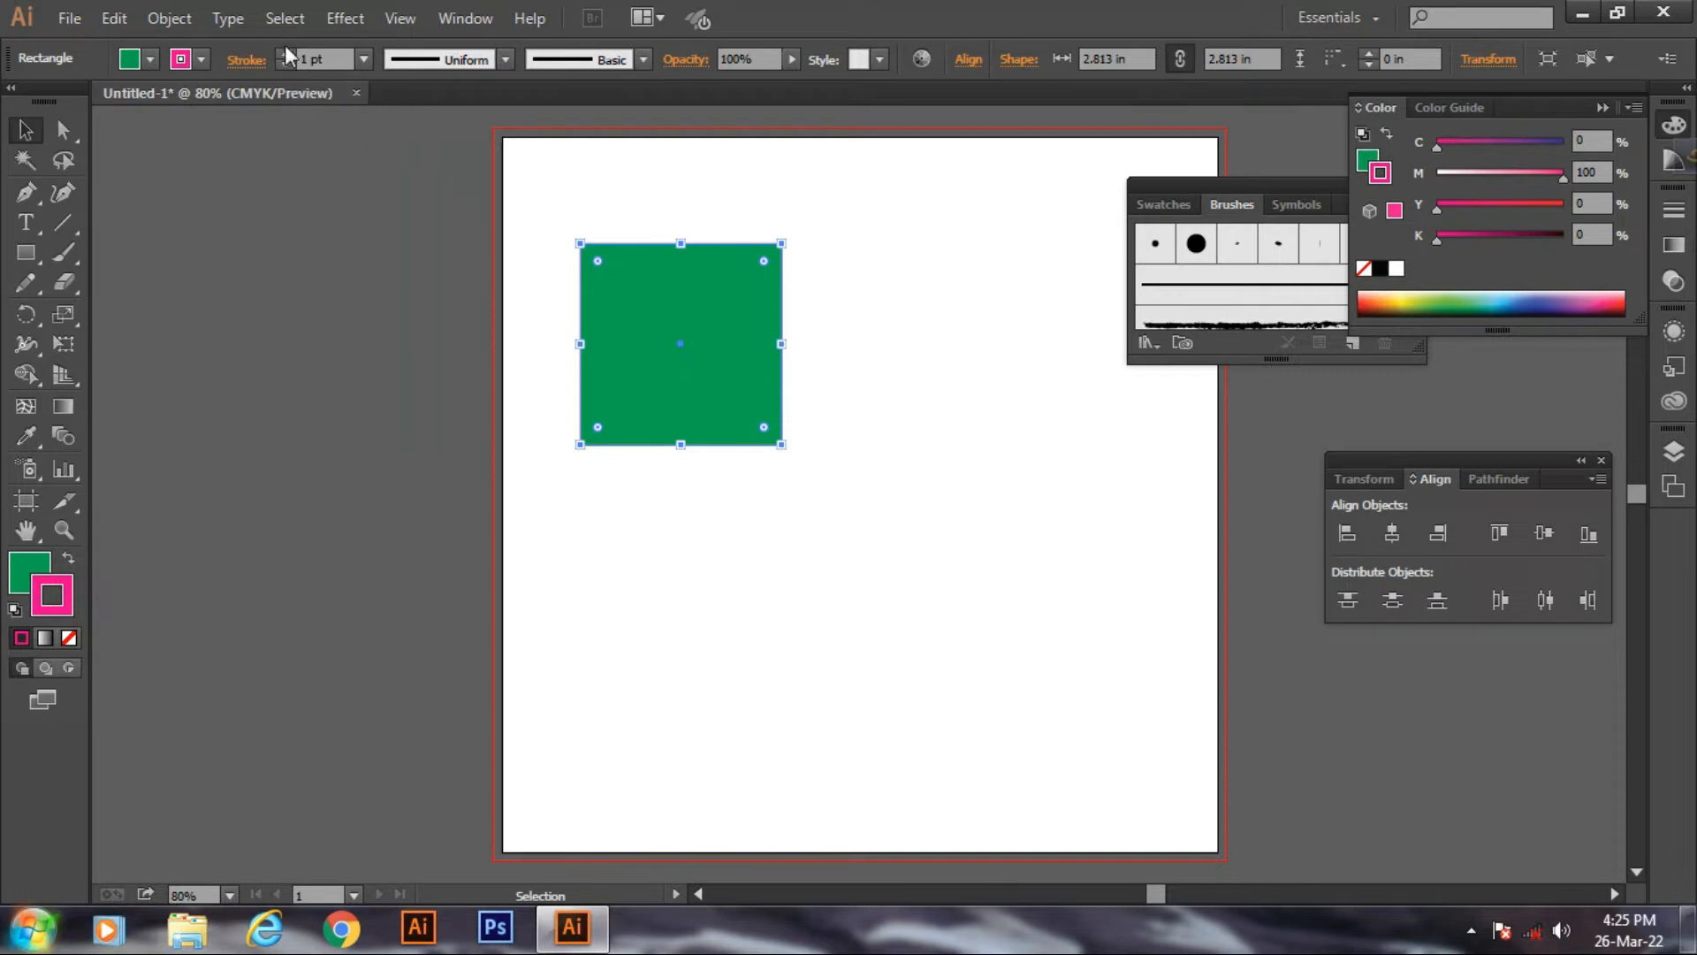
click(284, 54)
click(285, 54)
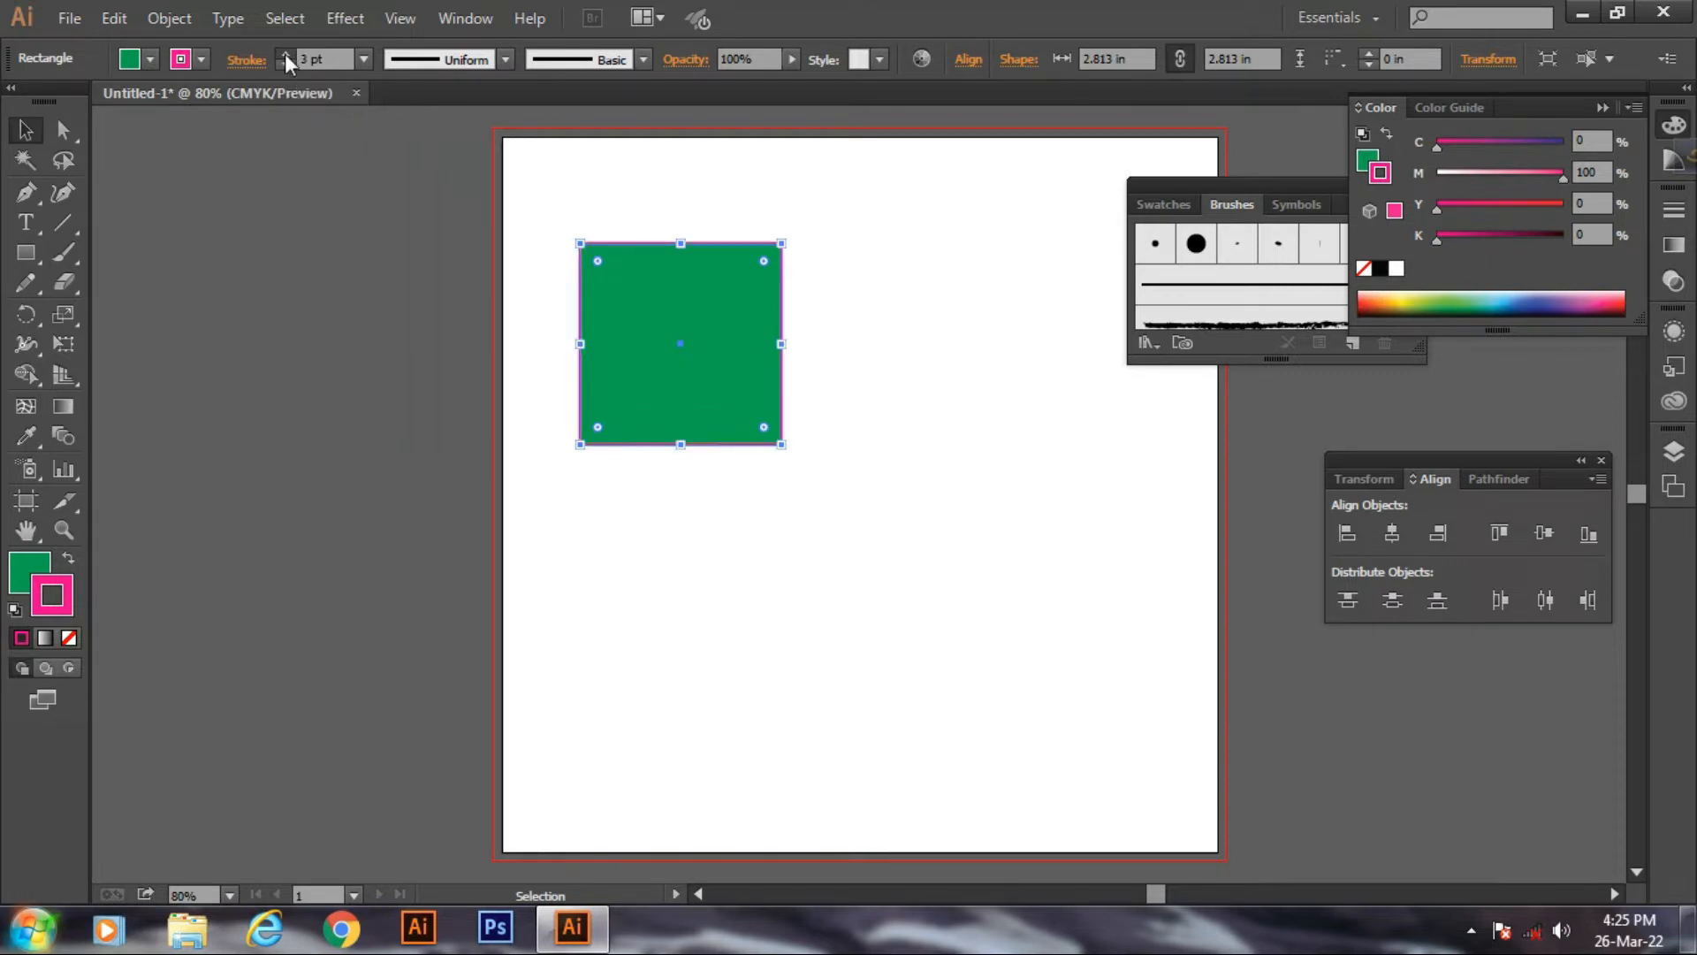
- Increase the square's magenta stroke weight to 17 pt
click(284, 53)
click(284, 54)
click(285, 53)
click(285, 53)
click(285, 52)
click(284, 52)
click(285, 51)
click(285, 52)
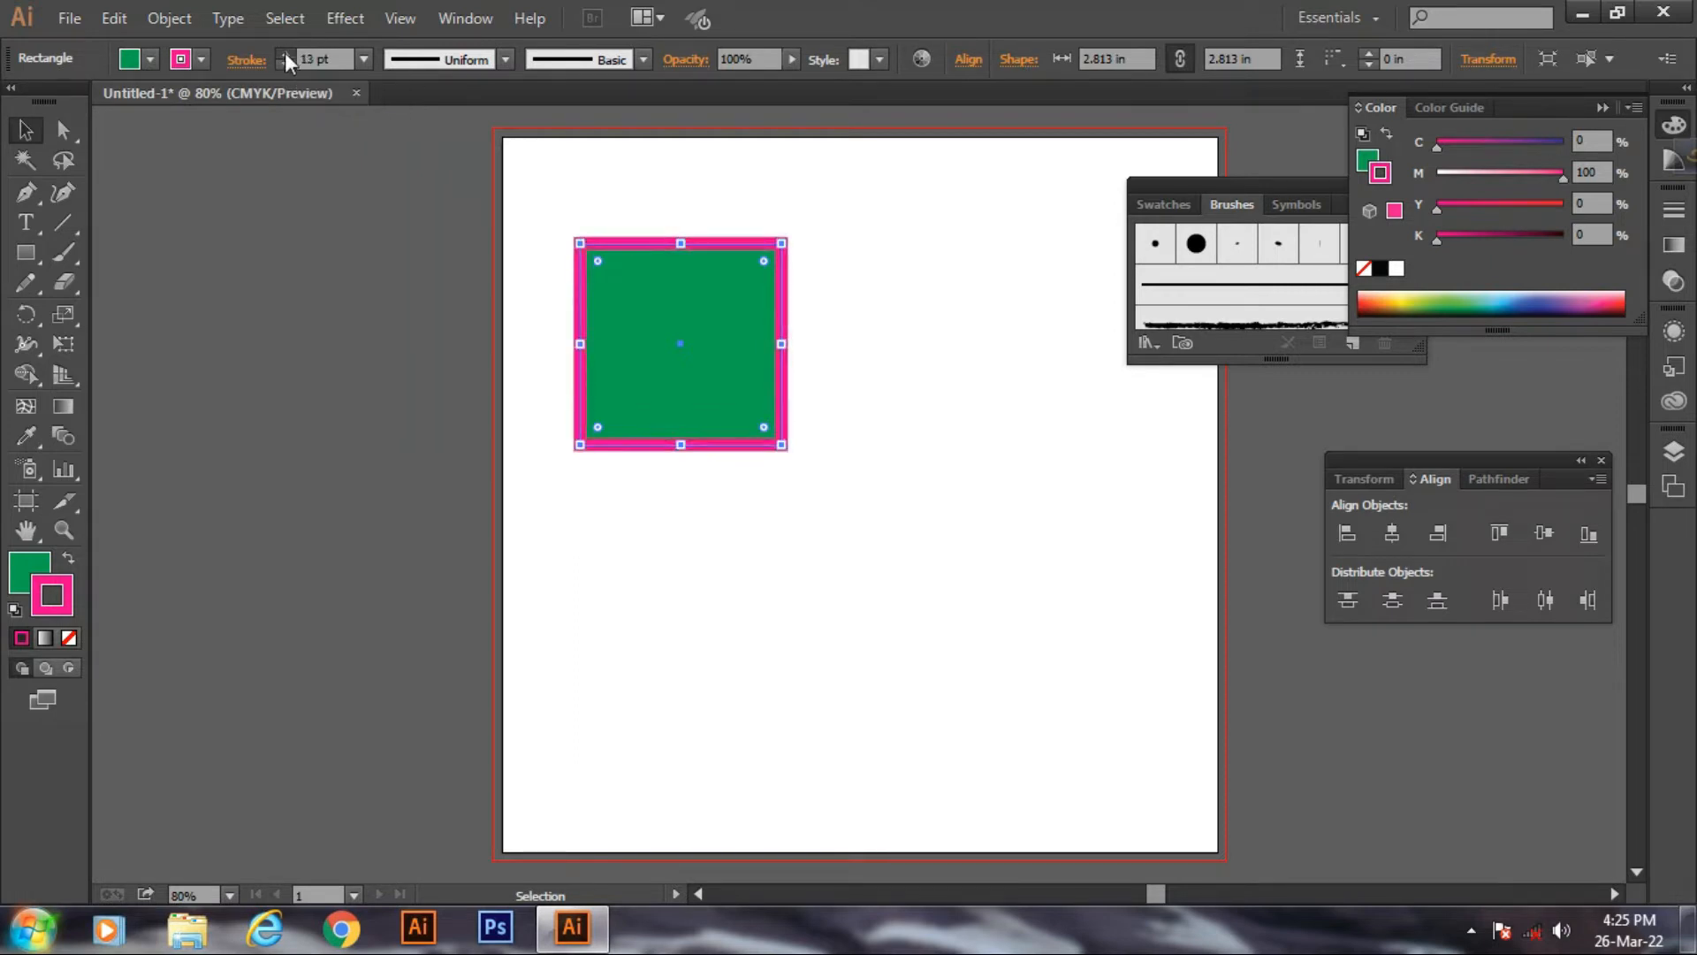
click(285, 51)
click(285, 51)
click(285, 51)
click(285, 51)
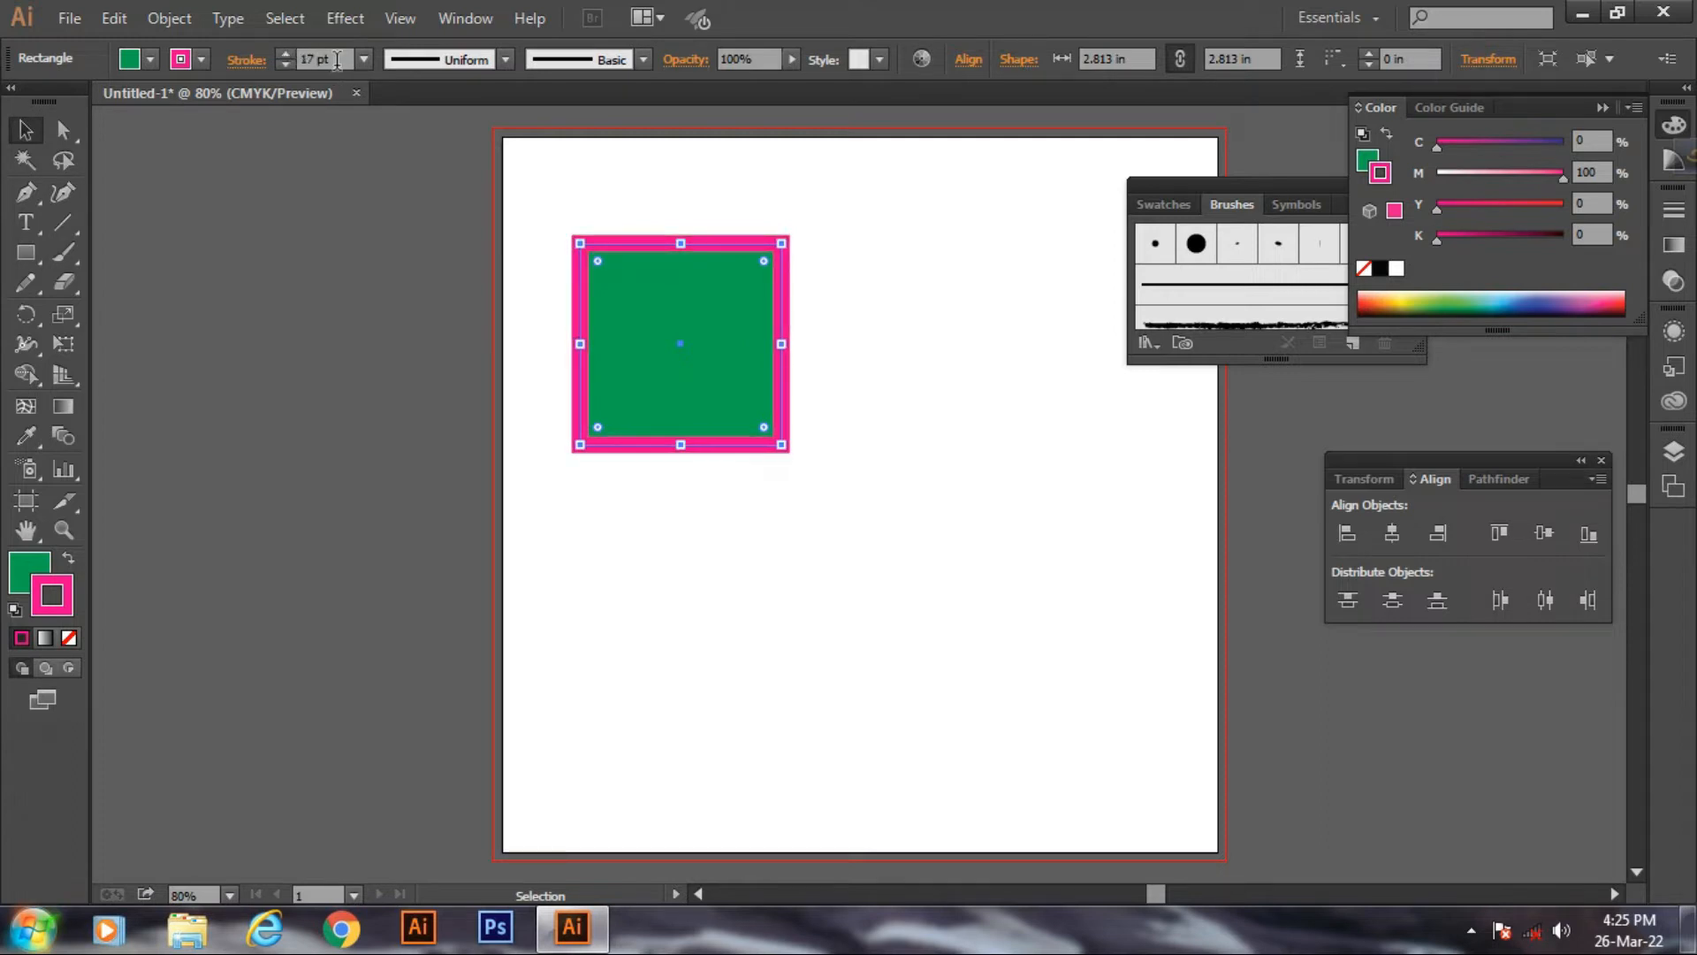
- Keep increasing the square's stroke weight in small increments to more than 80 pt
drag(336, 58, 302, 54)
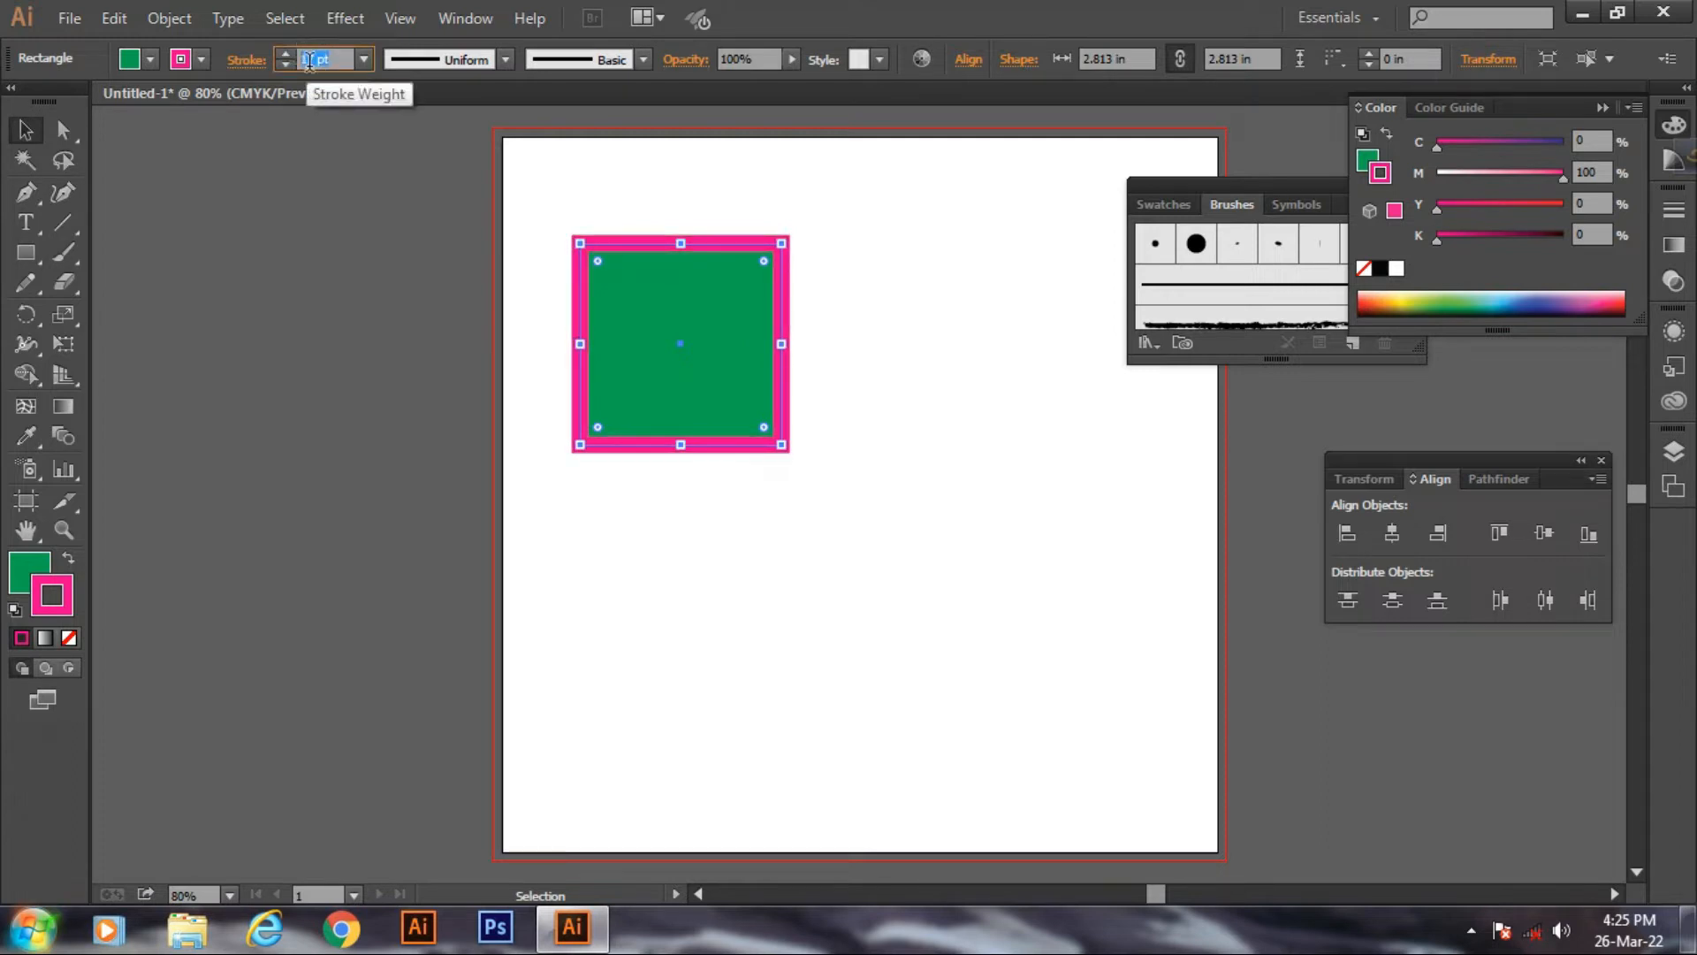
key(Up)
key(Up)
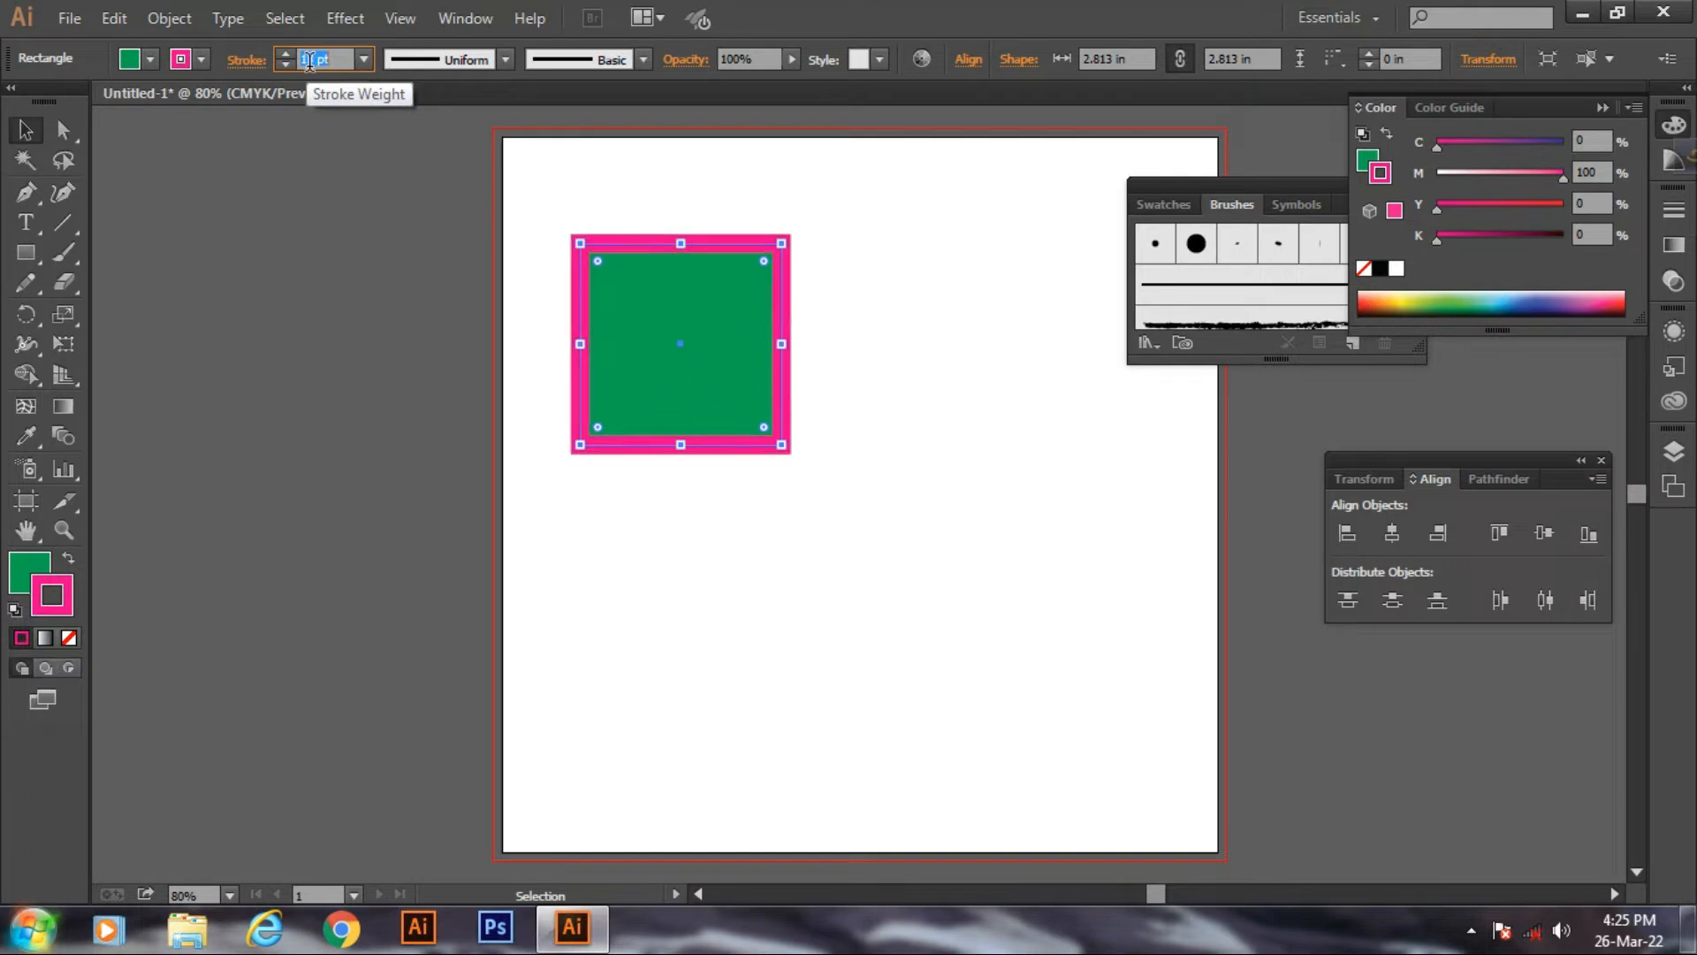
key(Up)
key(Up)
key(Up)
key(Up)
key(Up)
key(Up)
key(Up)
key(Up)
key(Up)
key(Up)
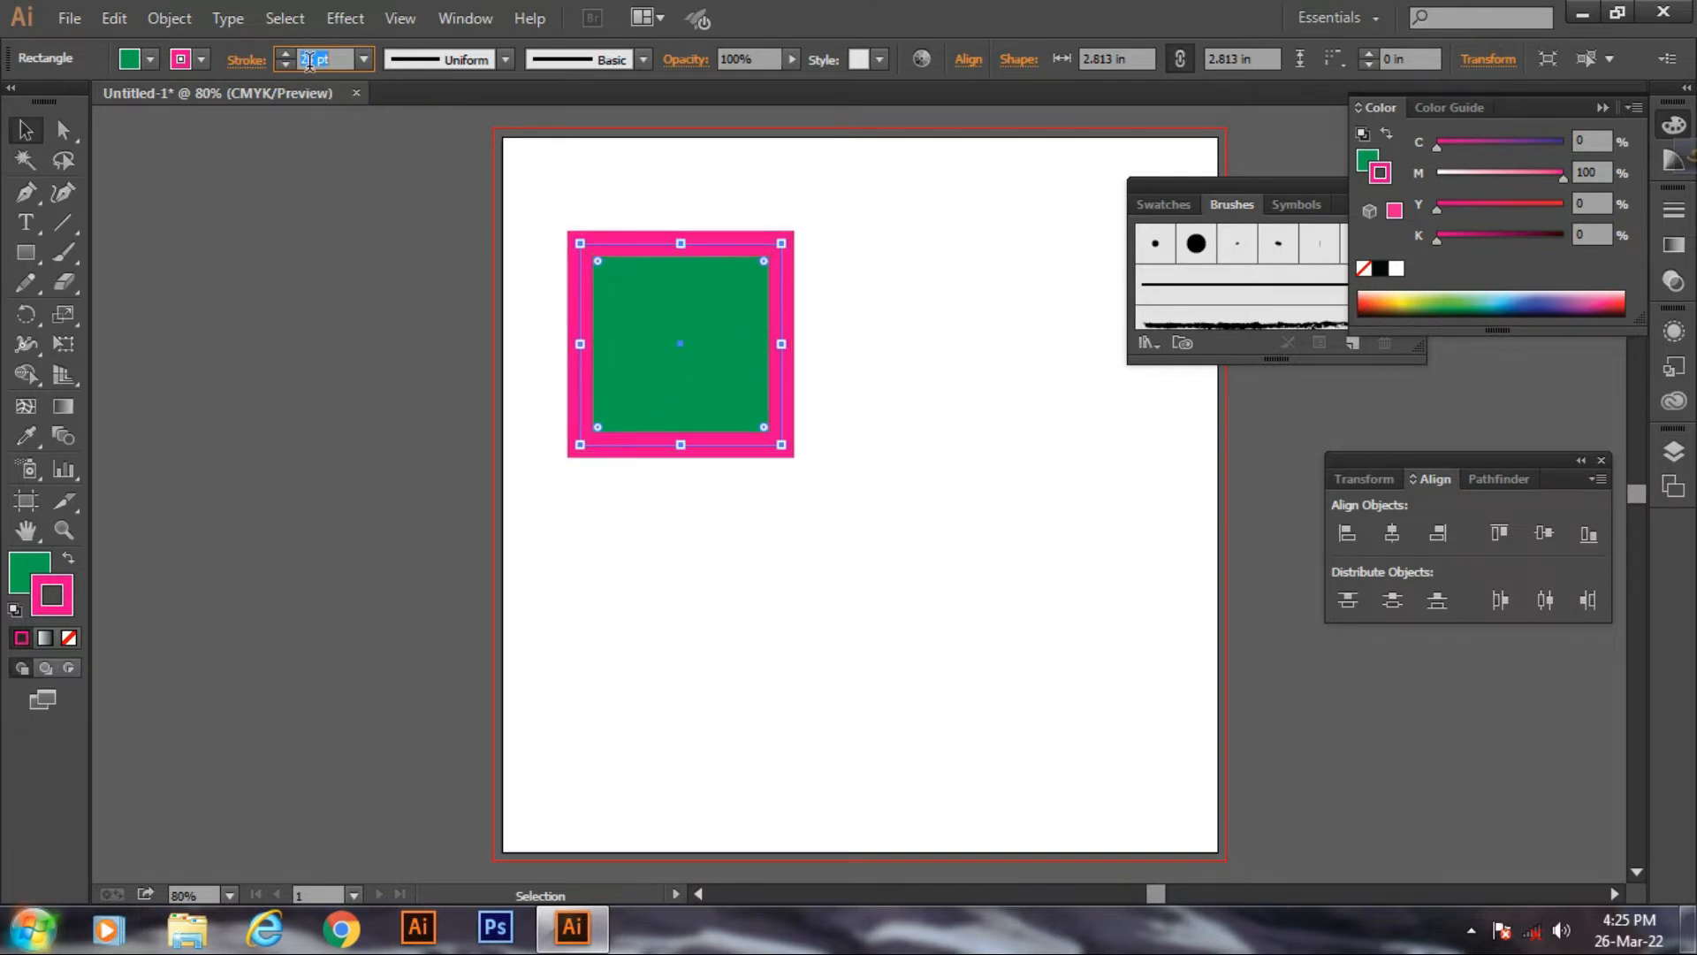
key(Up)
key(Up)
key(Up)
key(Up)
key(Up)
key(Up)
key(Up)
key(Up)
key(Up)
key(Up)
key(Up)
key(Up)
key(Up)
key(Up)
key(Up)
key(Up)
key(Up)
key(Up)
key(Up)
key(Up)
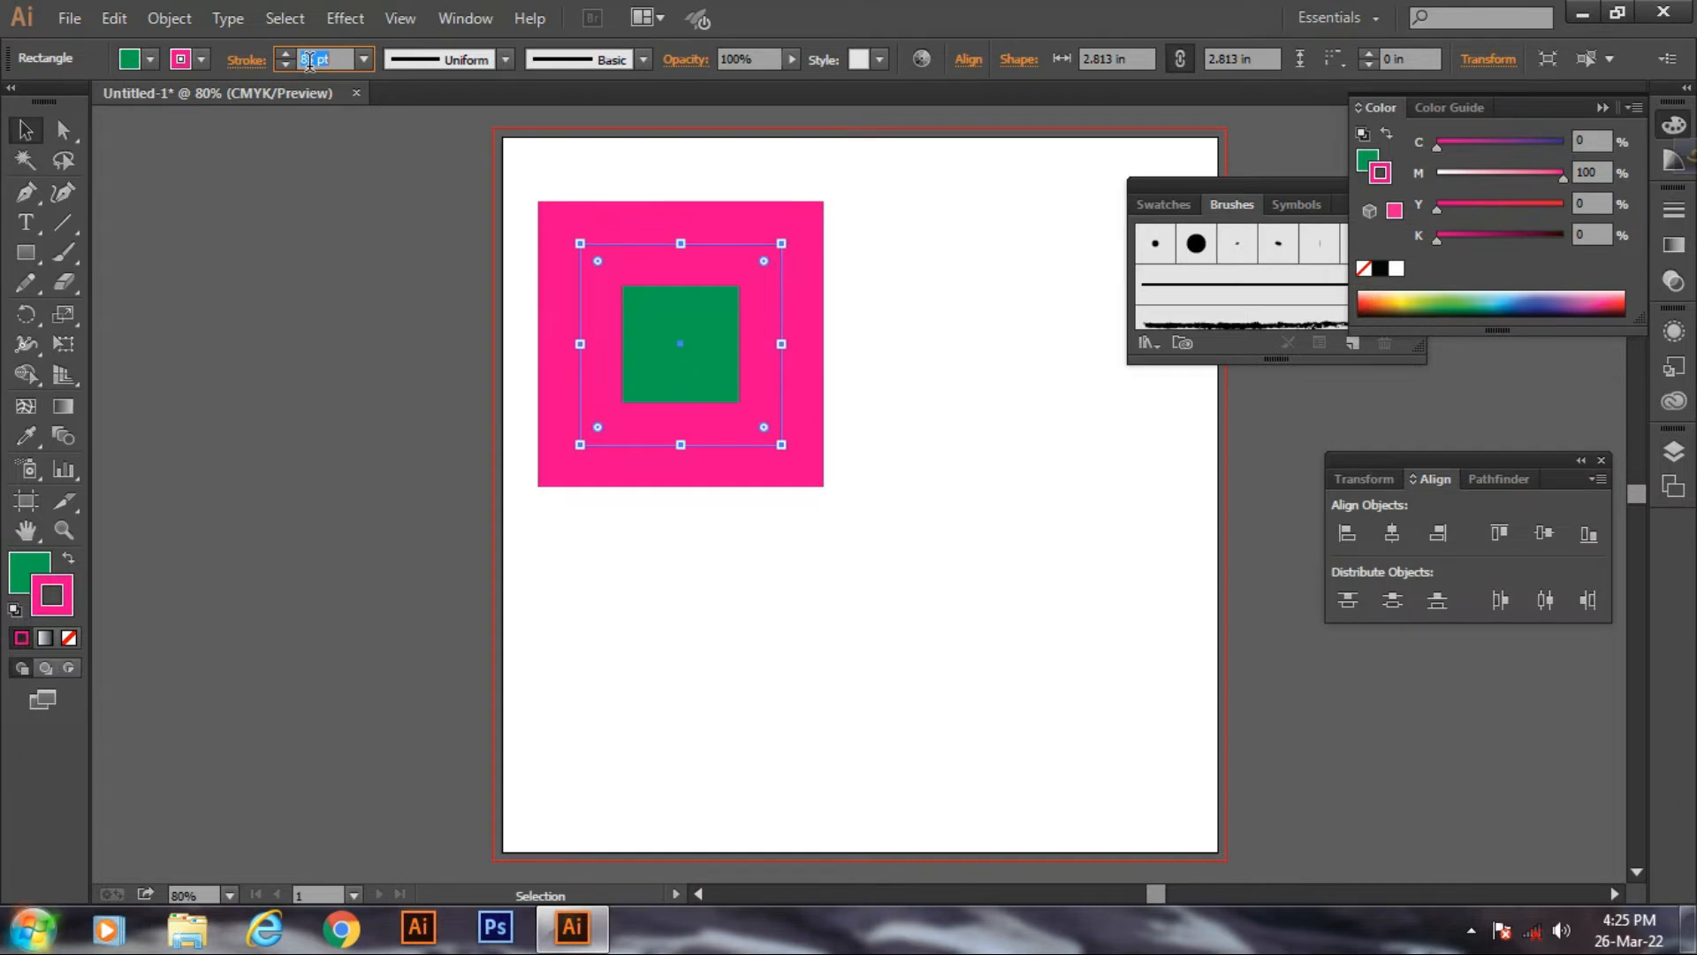
- Lower the square's stroke weight gradually until the magenta outline is practically gone
key(Down)
key(Down)
key(Down)
key(Down)
key(Down)
key(Down)
key(Down)
key(Down)
key(Down)
key(Down)
key(Down)
key(Down)
key(Down)
key(Down)
key(Down)
key(Down)
key(Down)
key(Down)
key(Down)
key(Down)
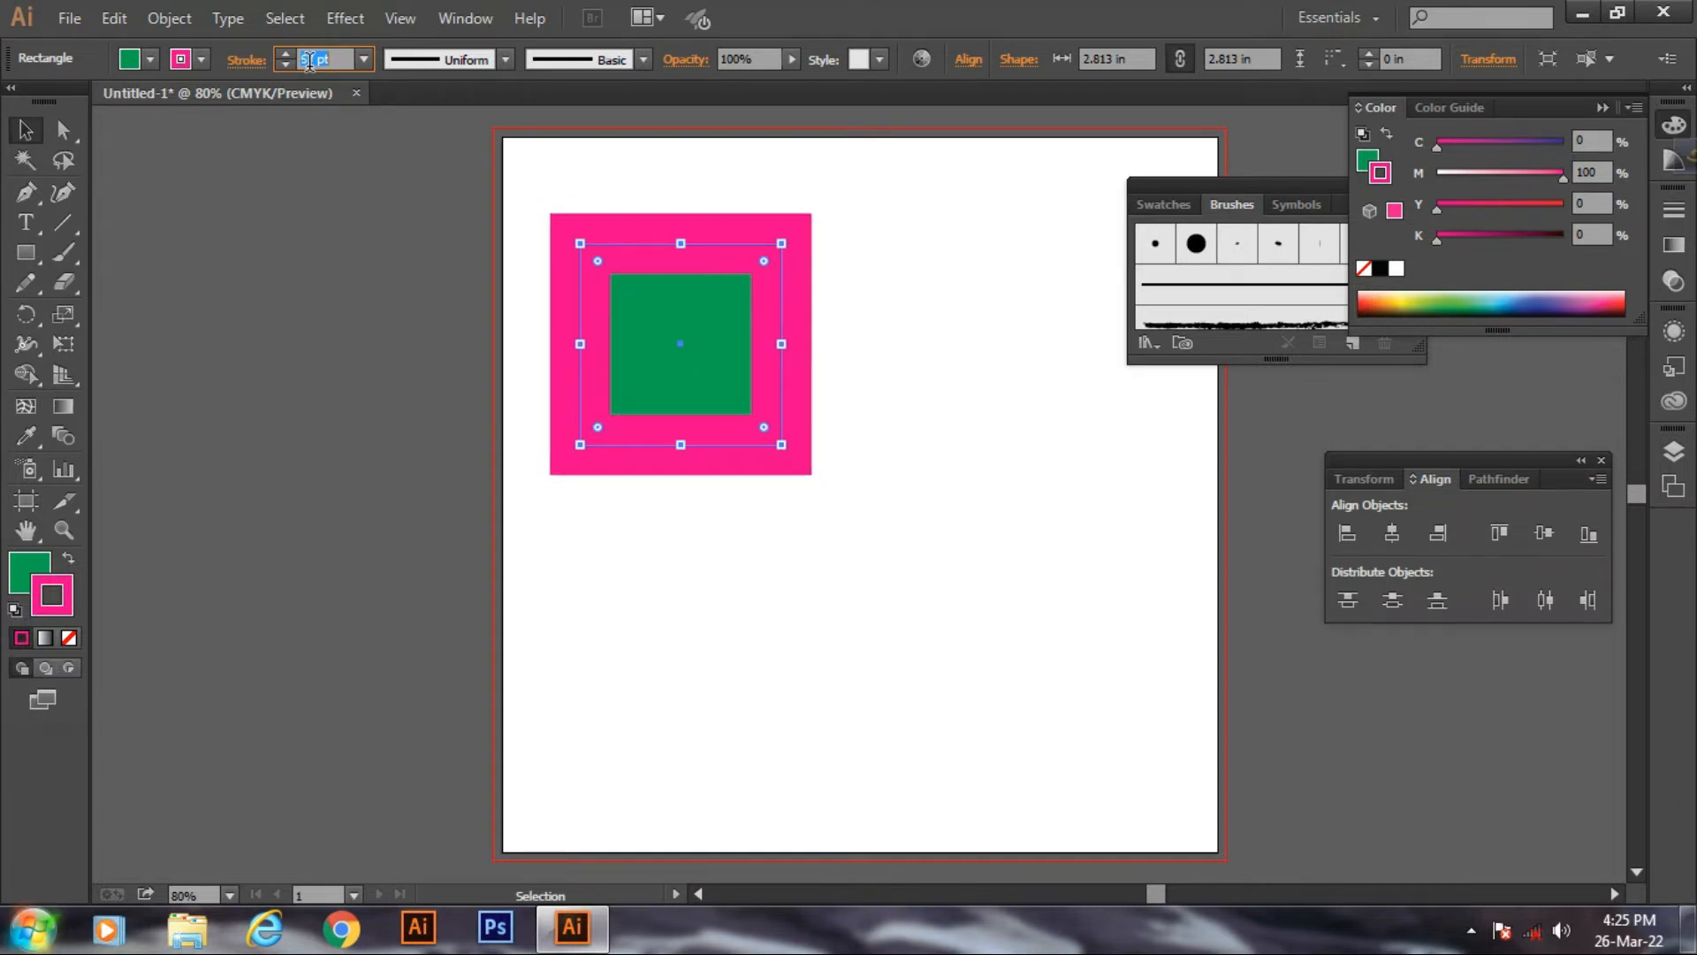
key(Down)
key(Down)
key(Down)
key(Down)
key(Down)
key(Down)
key(Down)
key(Down)
key(Down)
key(Down)
key(Down)
key(Down)
key(Down)
key(Down)
key(Down)
key(Down)
key(Down)
key(Down)
key(Down)
key(Down)
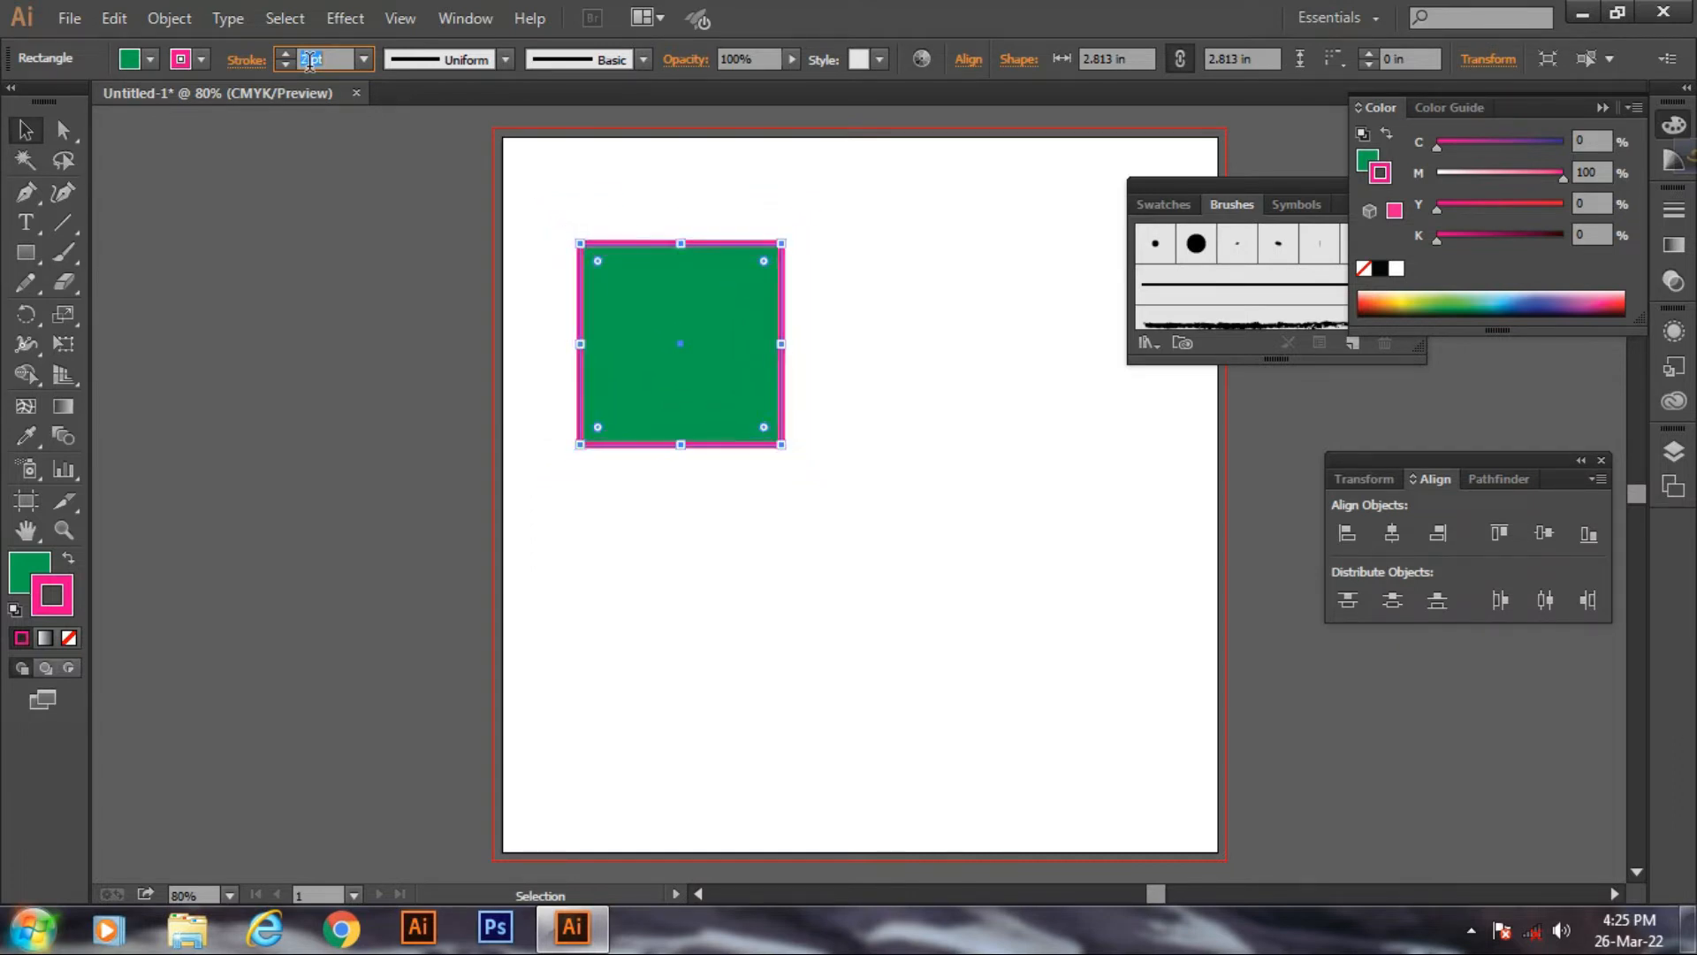
key(Down)
- Raise the square's stroke weight to 63 pt and bring it back down to 15 pt
key(Up)
key(Up)
key(Up)
key(Up)
key(Up)
key(Up)
key(Up)
key(Up)
key(Up)
key(Up)
key(Up)
key(Up)
key(Up)
key(Up)
key(Up)
key(Up)
key(Up)
key(Up)
key(Up)
key(Up)
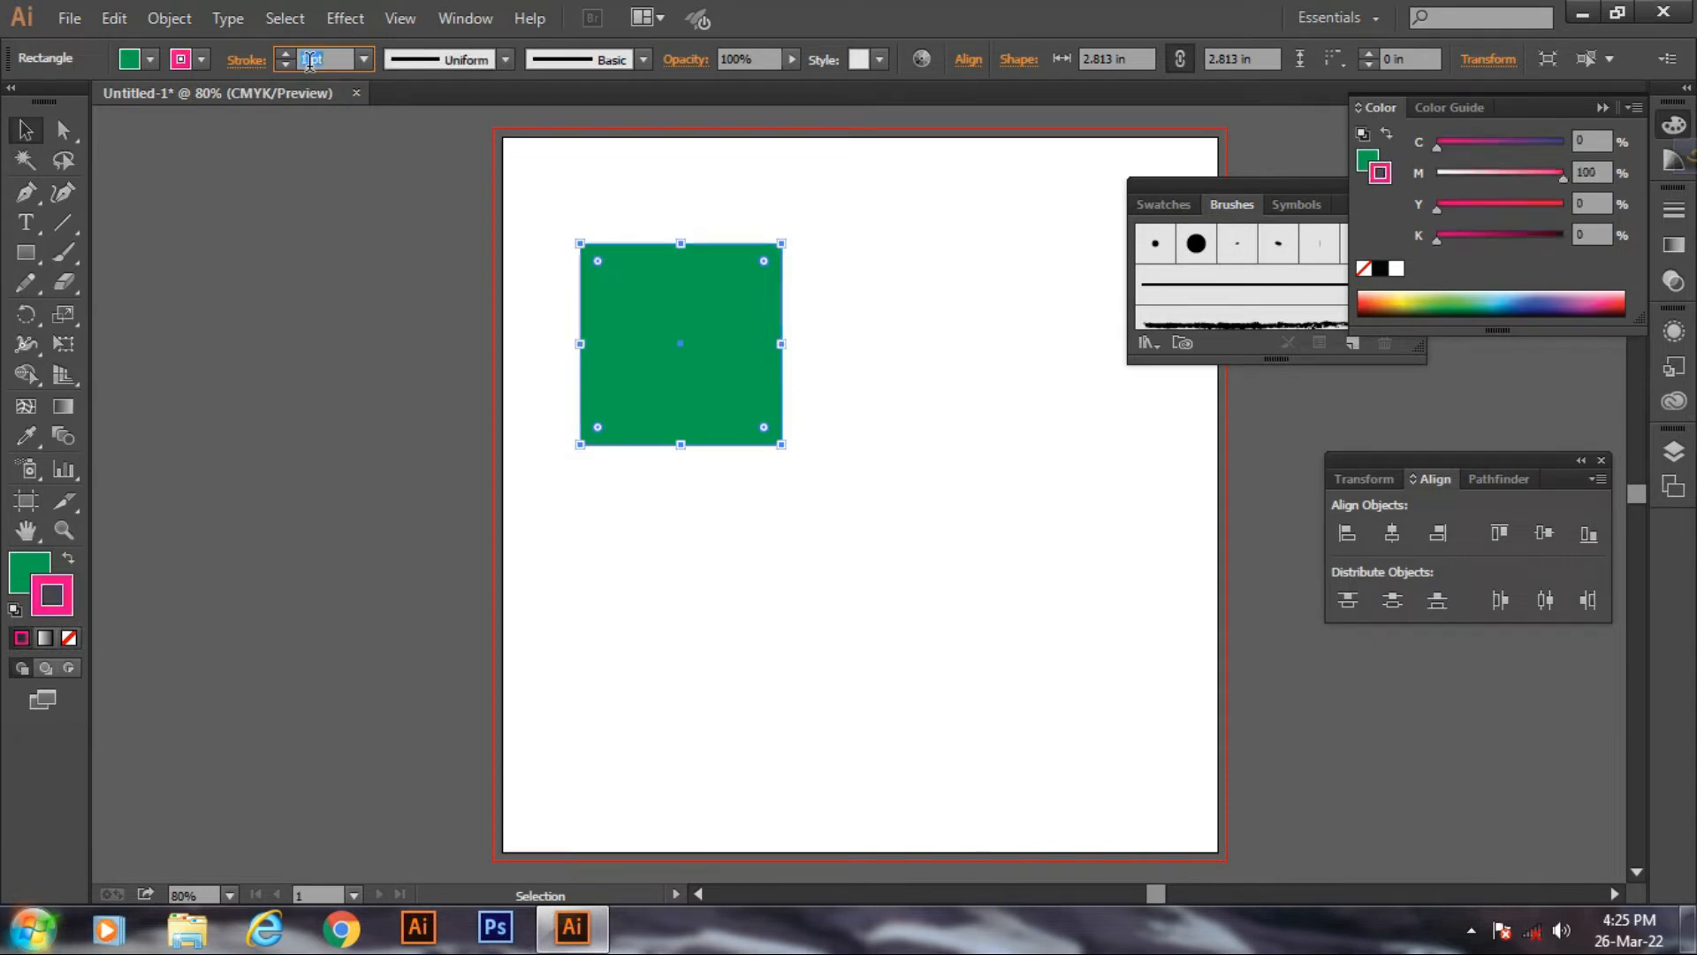
key(Up)
key(Up)
key(Up)
key(Up)
key(Up)
key(Up)
key(Up)
key(Up)
key(Up)
key(Up)
key(Up)
key(Up)
key(Up)
key(Up)
key(Up)
key(Up)
key(Up)
key(Up)
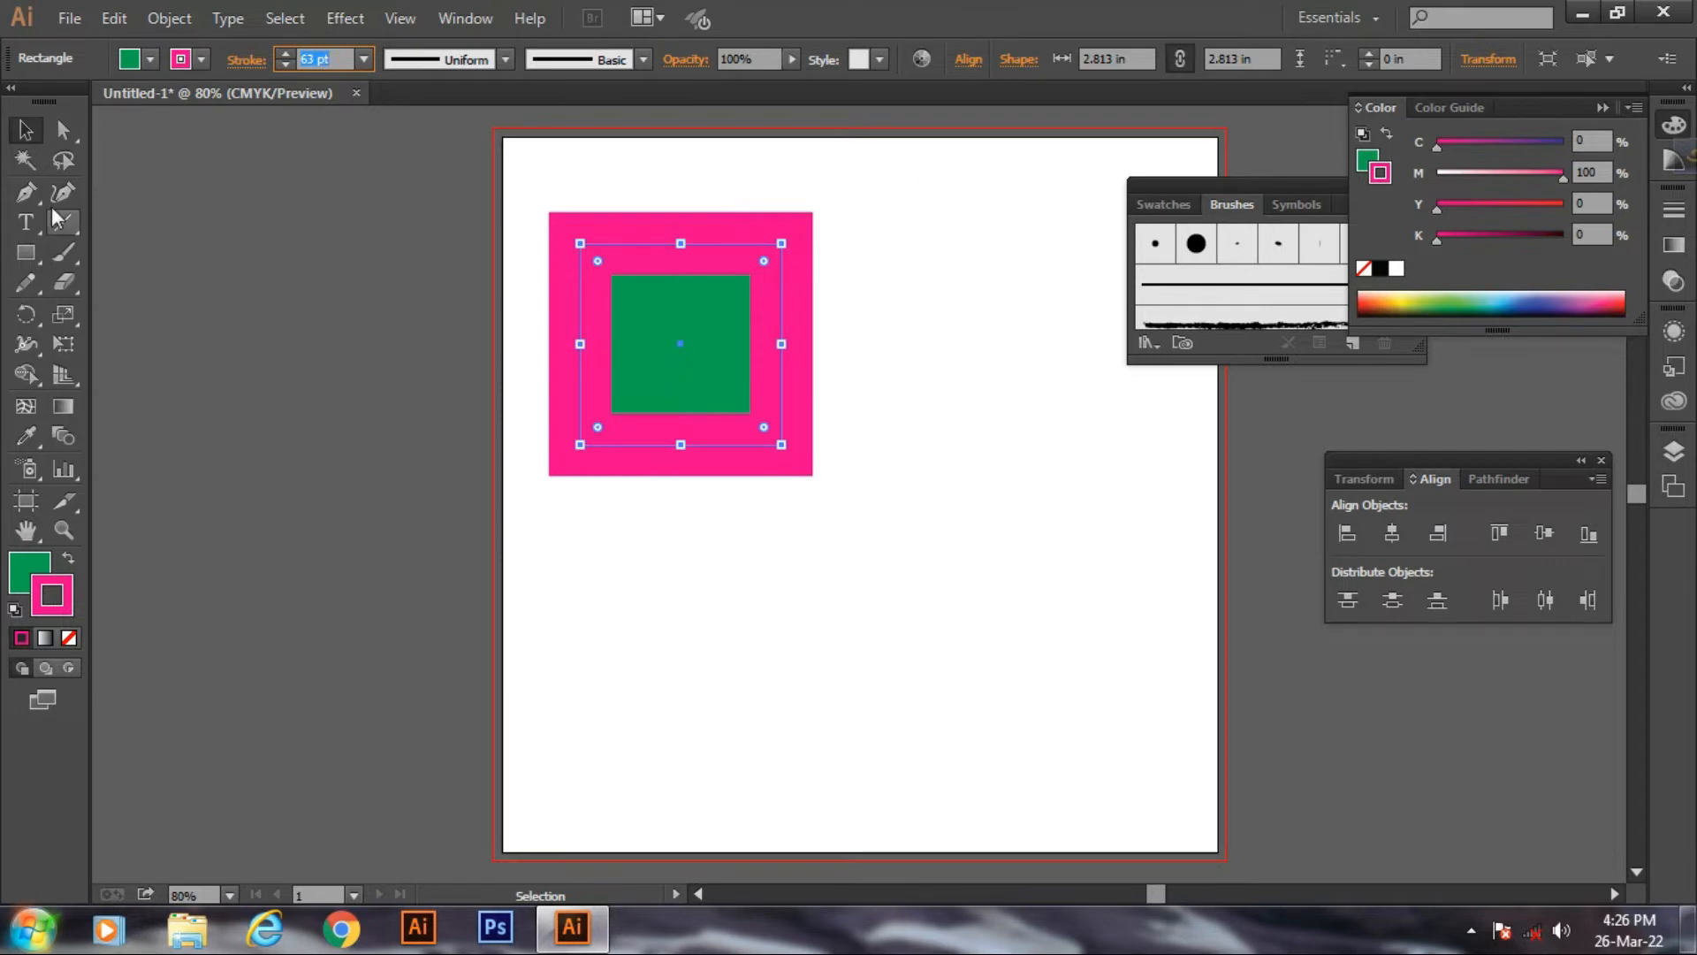
click(284, 63)
drag(284, 63, 285, 64)
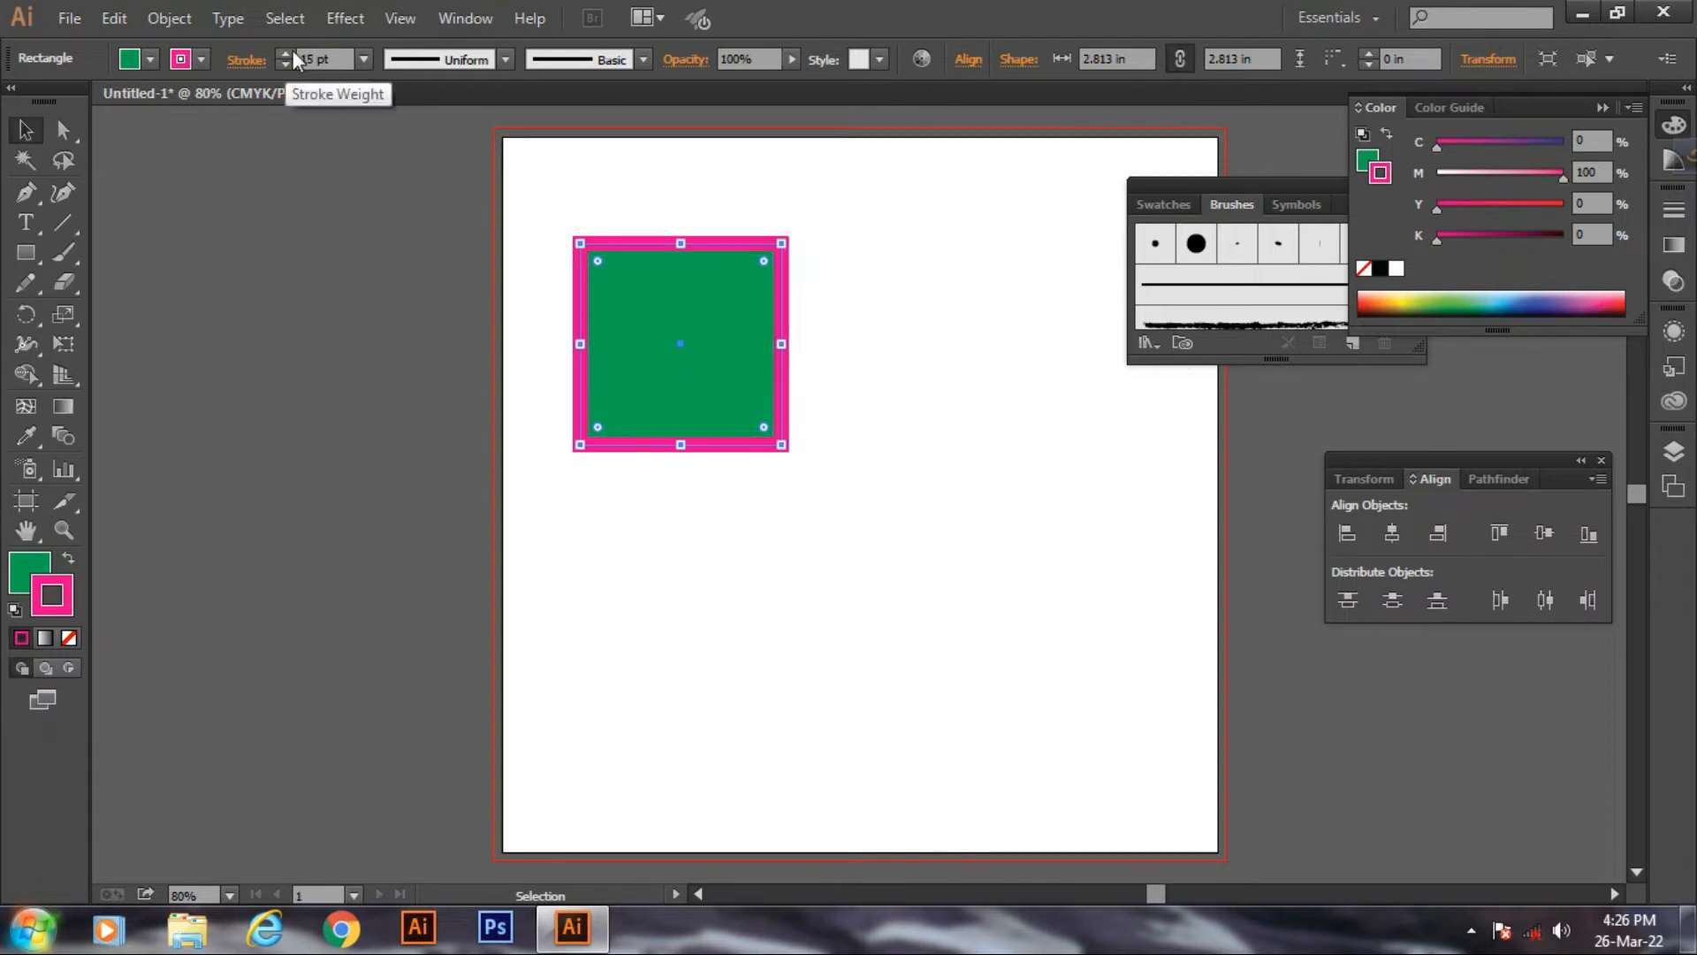
- Set both the fill and the stroke of the square to None
click(149, 57)
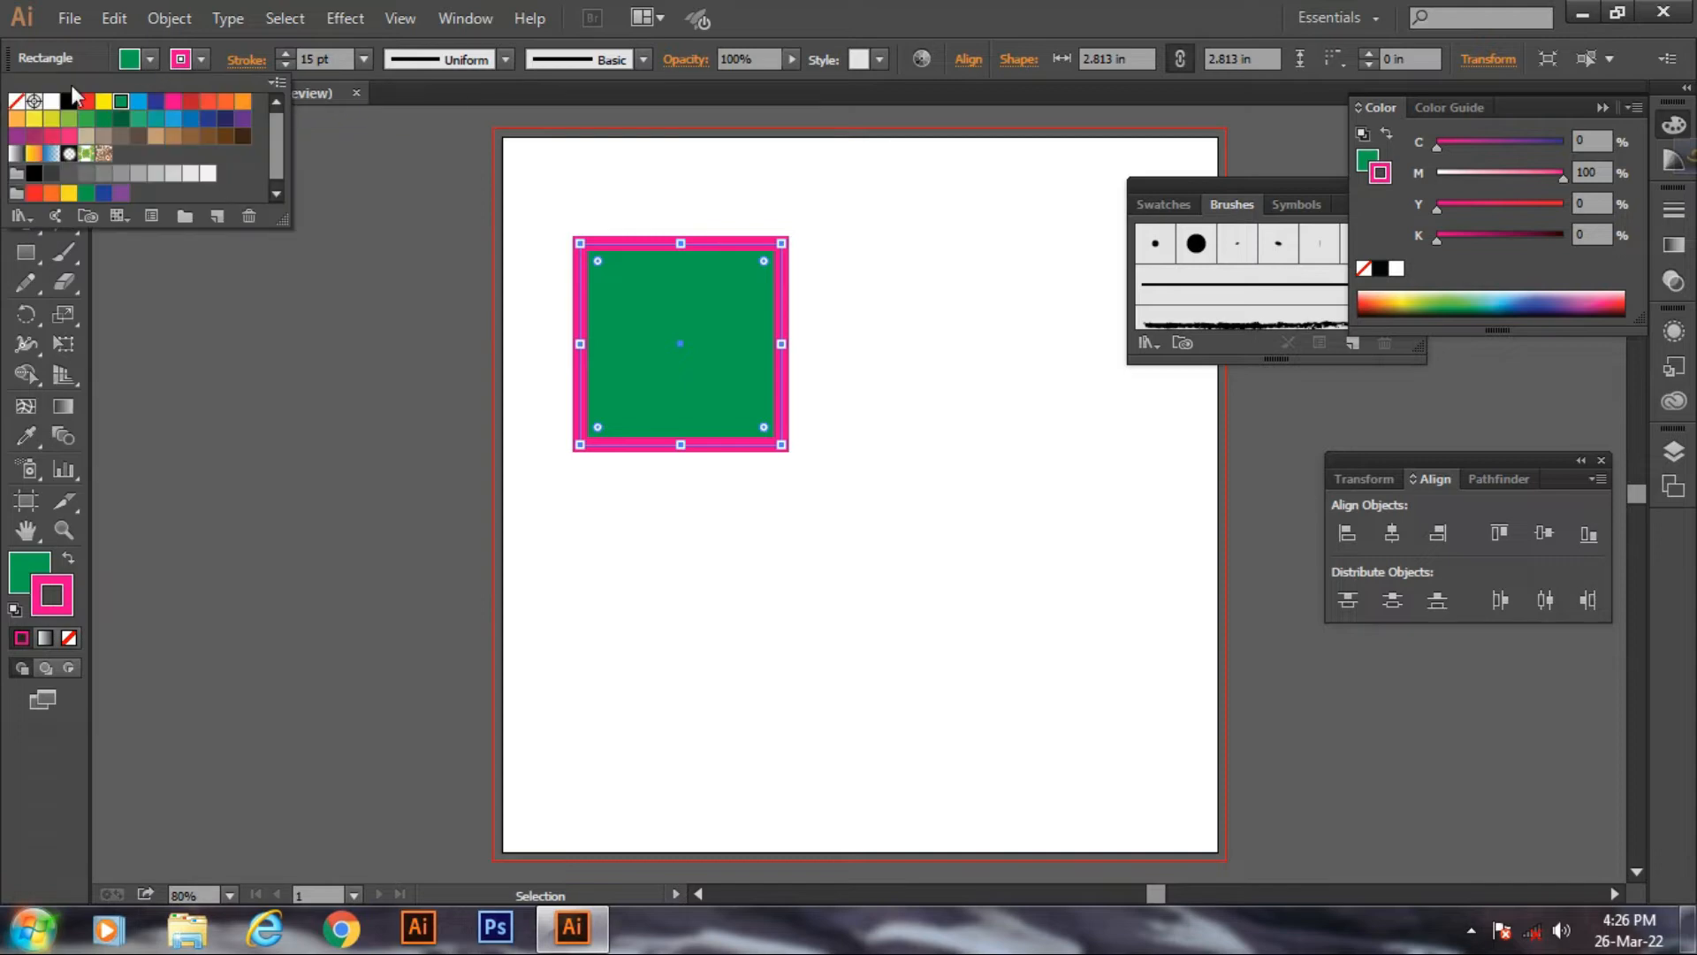
click(19, 103)
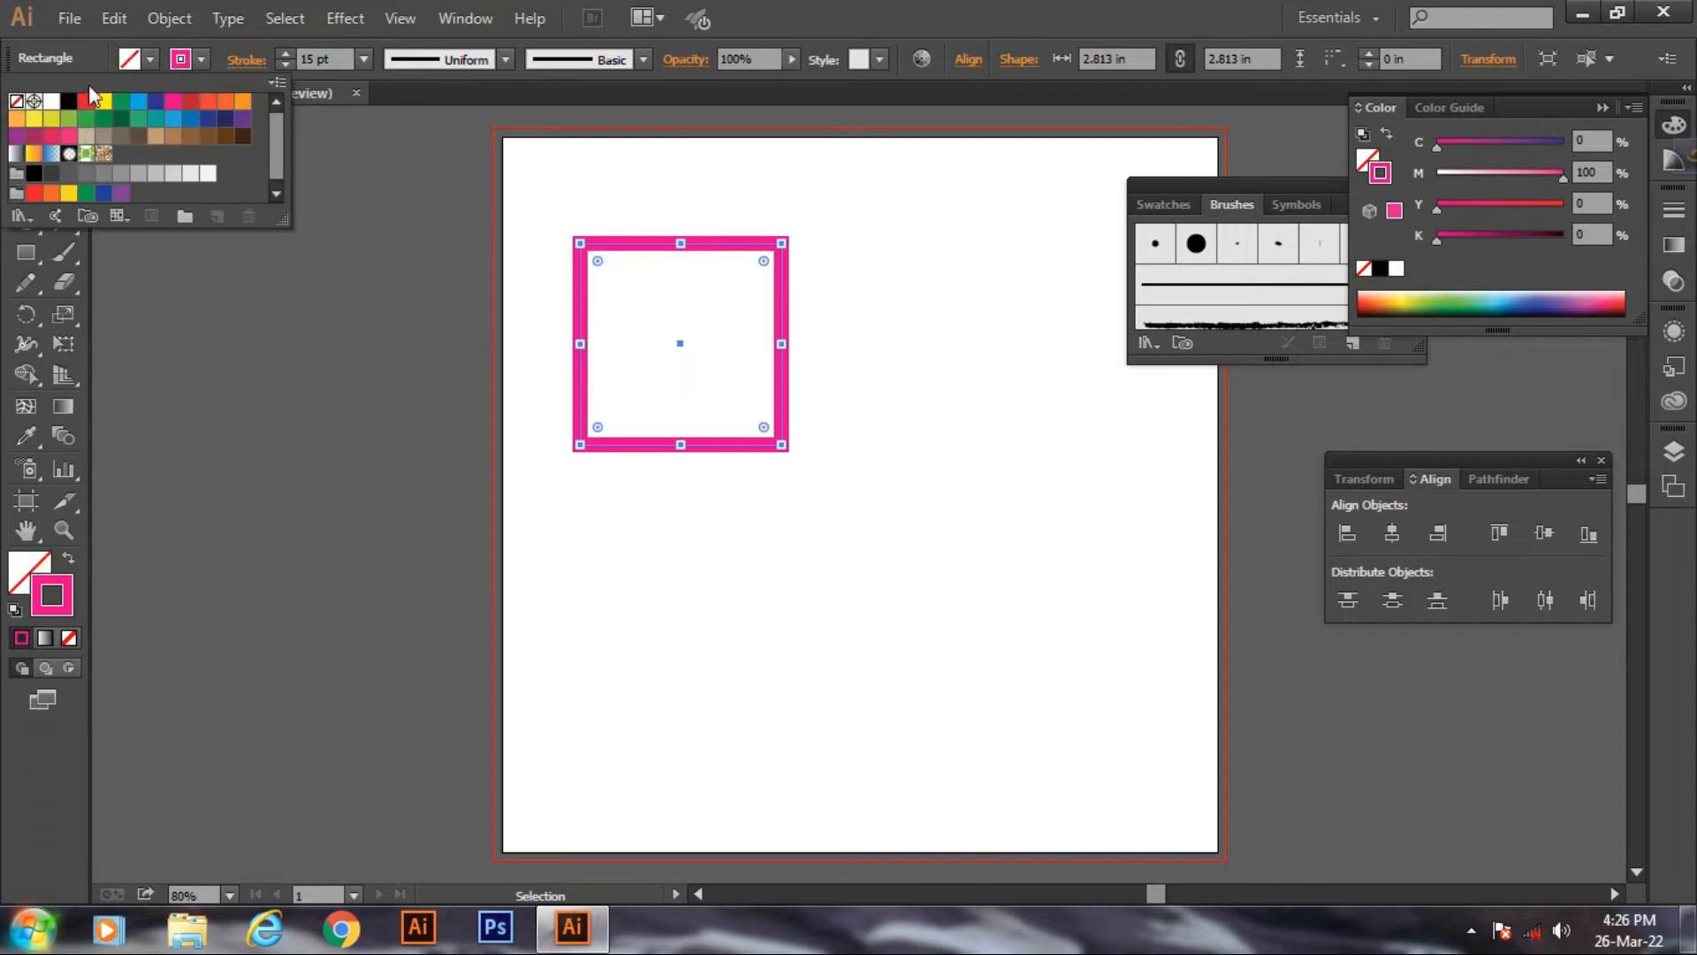
click(198, 58)
click(198, 58)
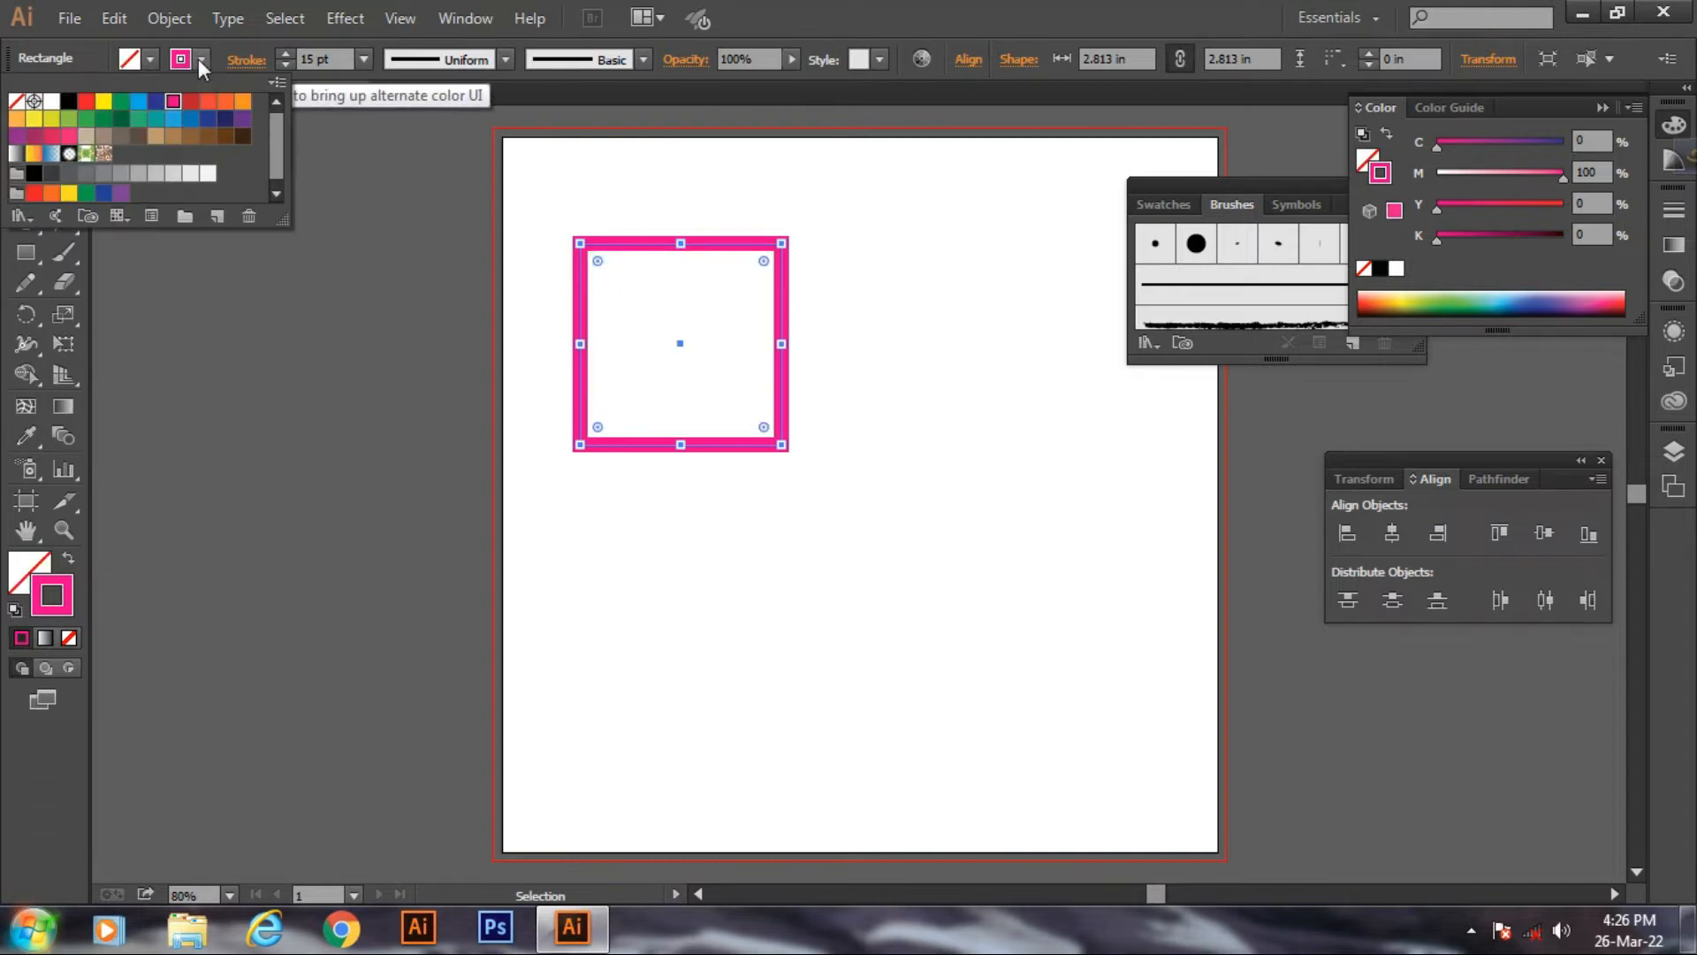
click(16, 104)
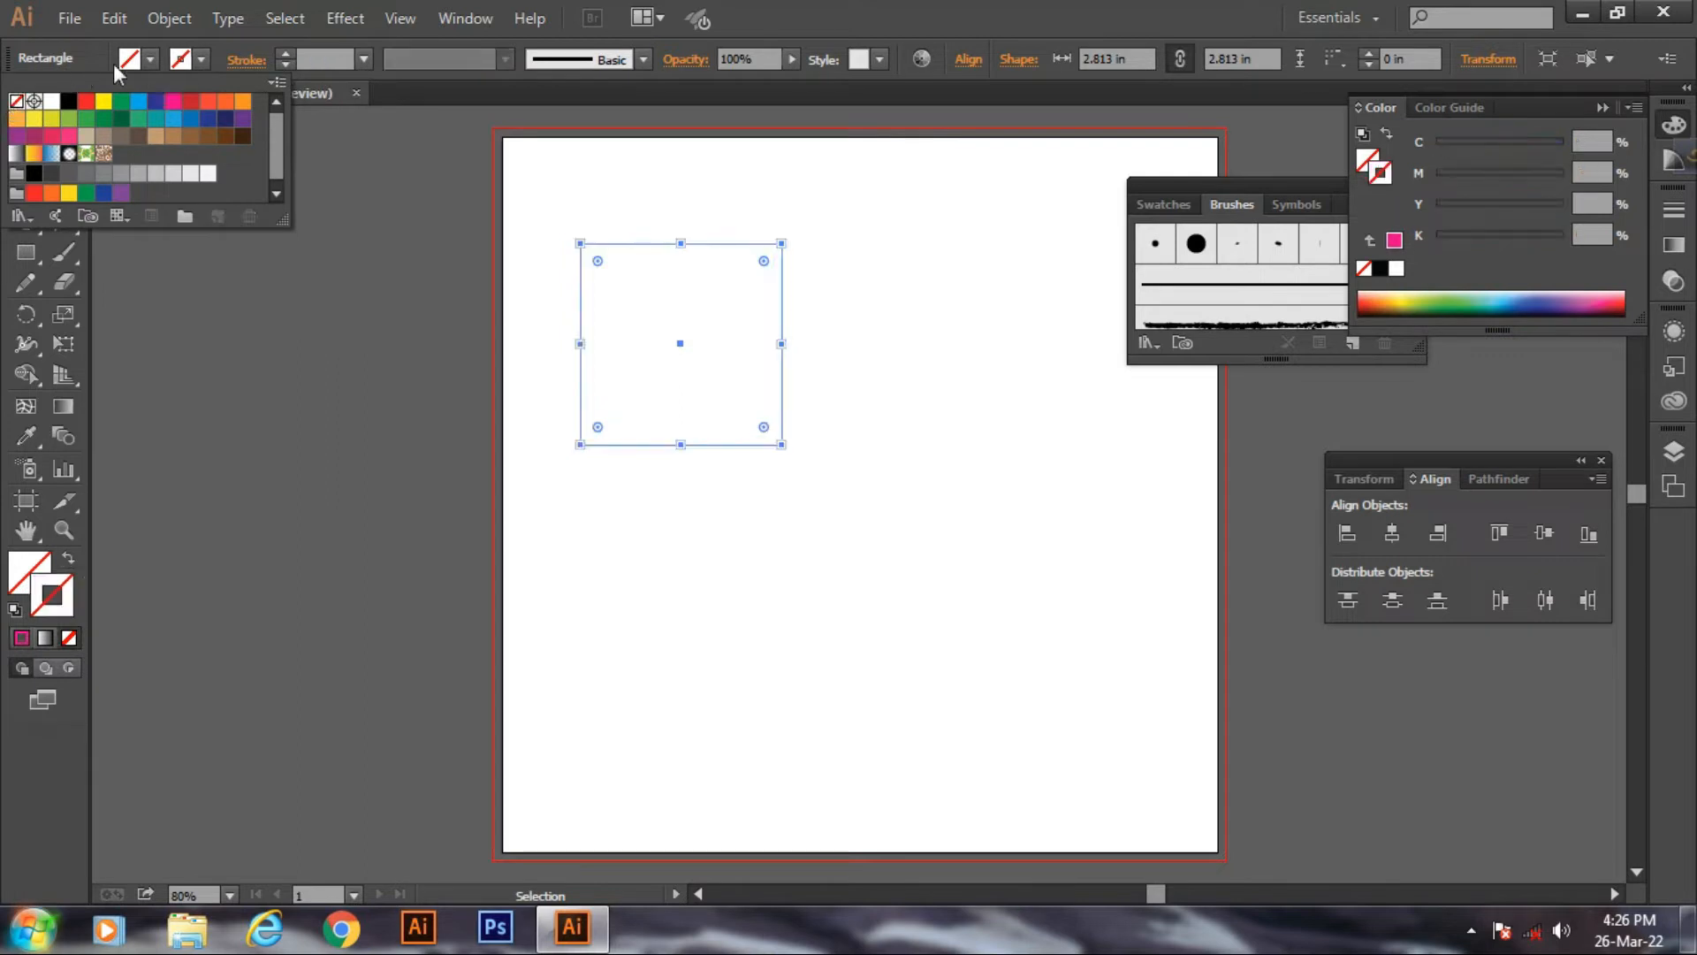
- Give the square a red fill and a matching red stroke (M=100, Y=100)
click(150, 59)
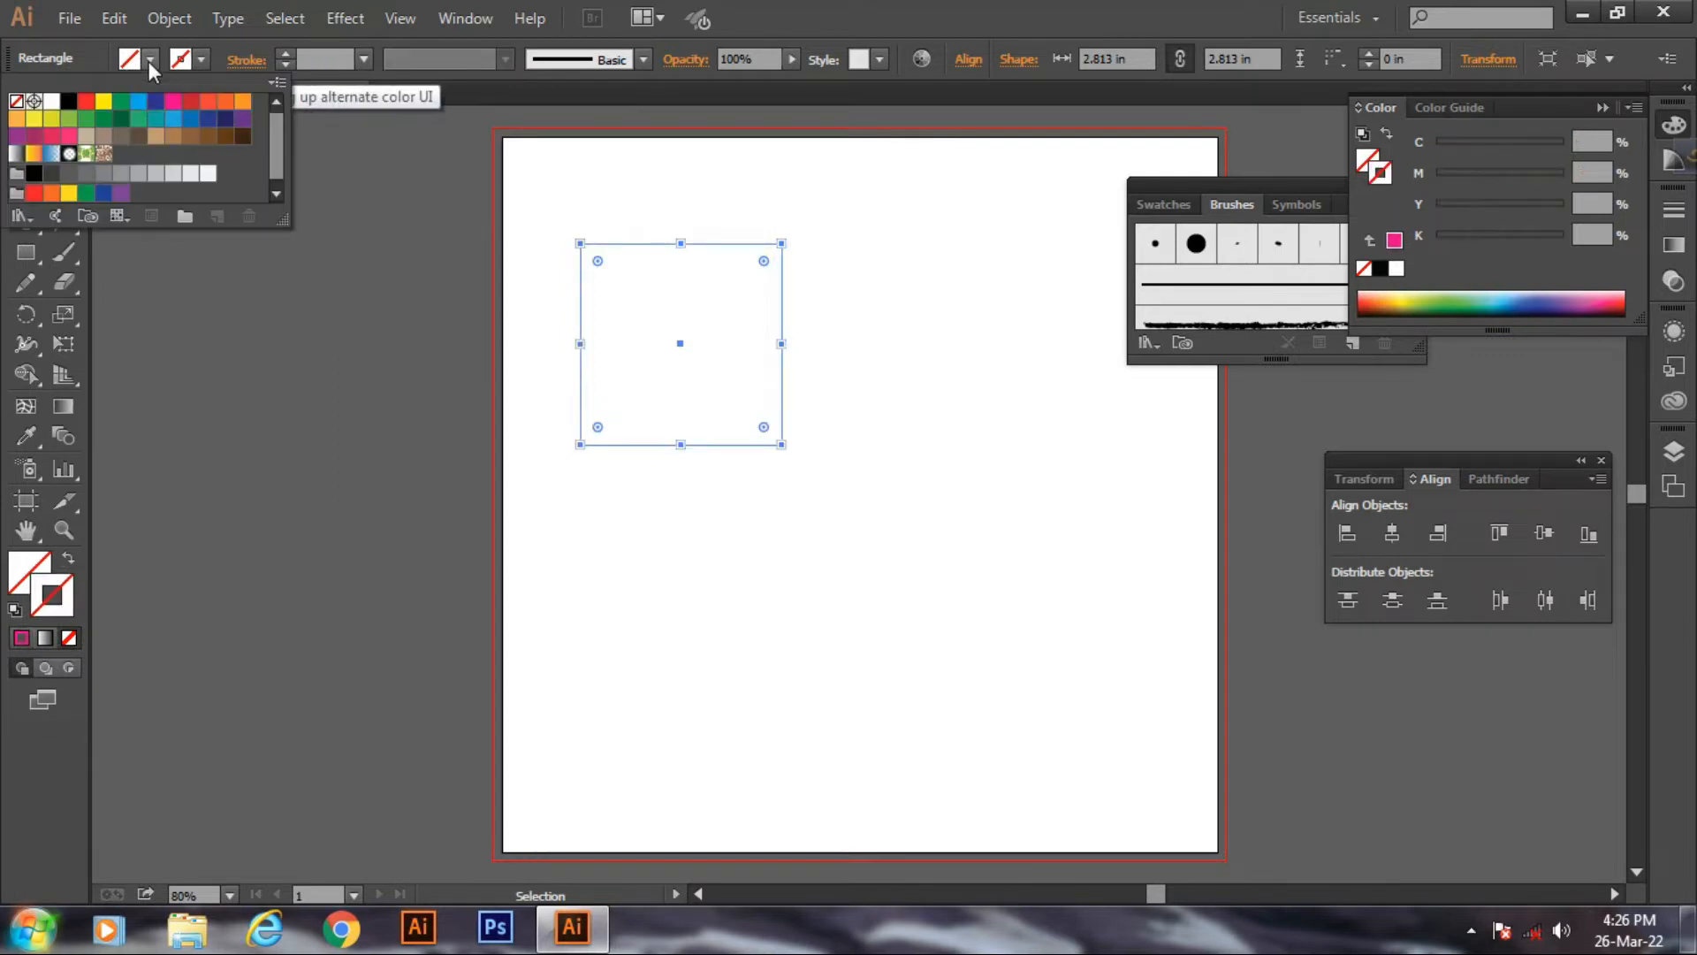
click(86, 101)
click(198, 59)
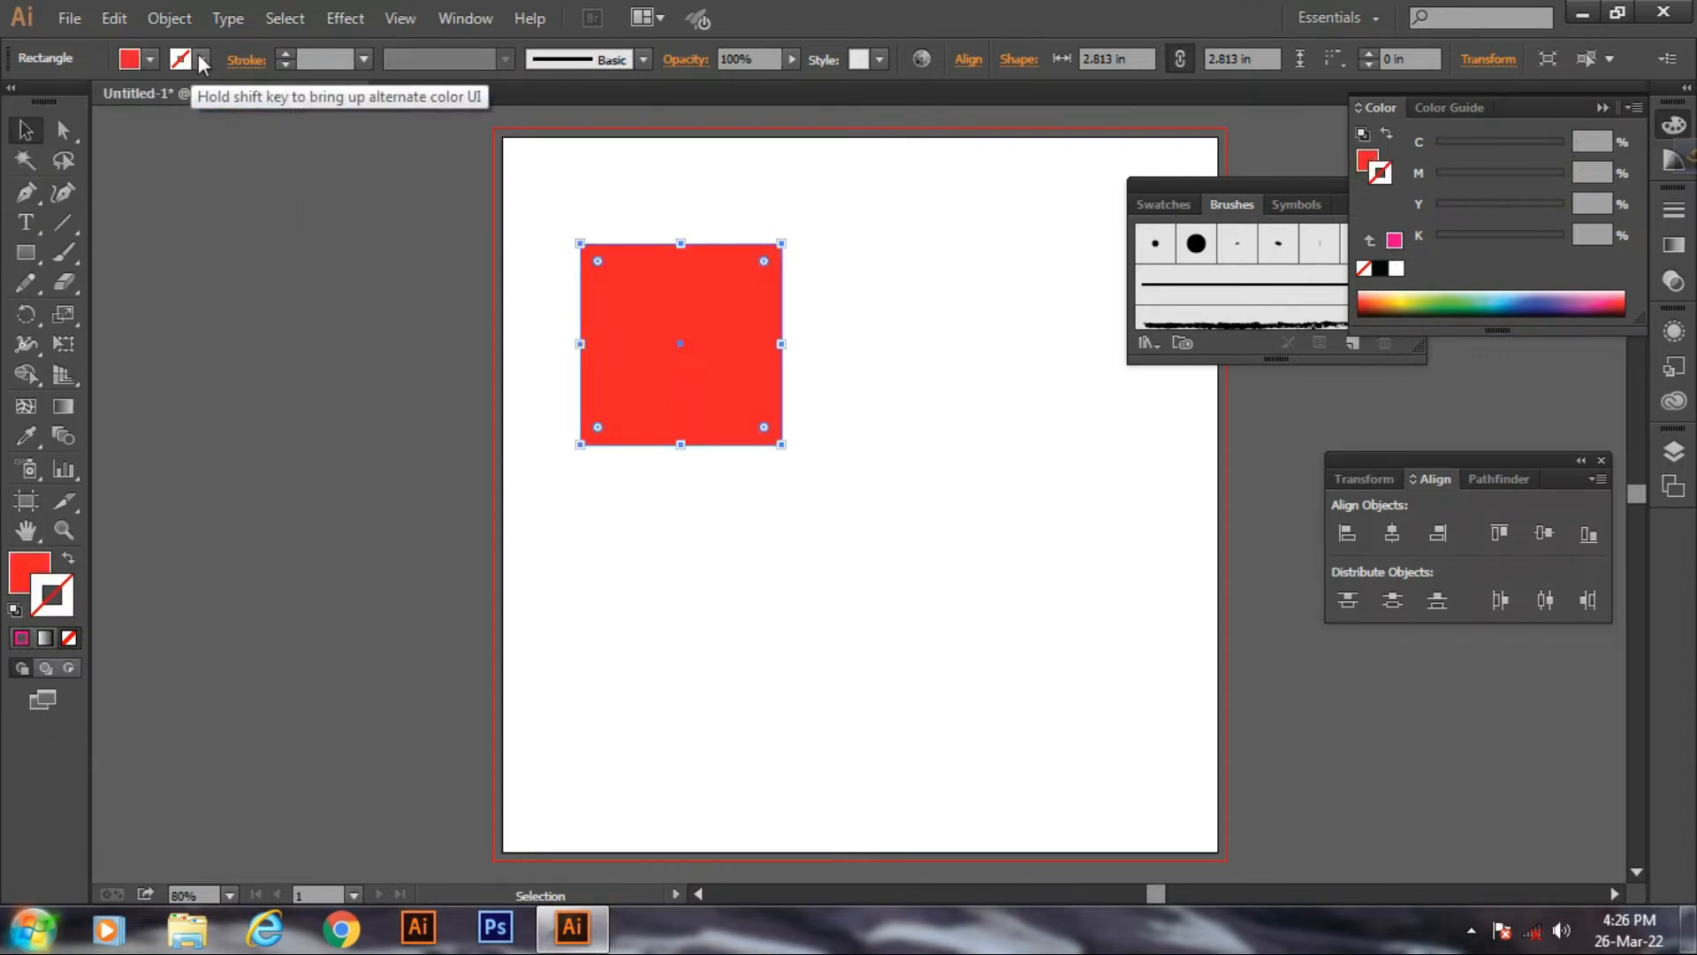
click(198, 60)
click(86, 101)
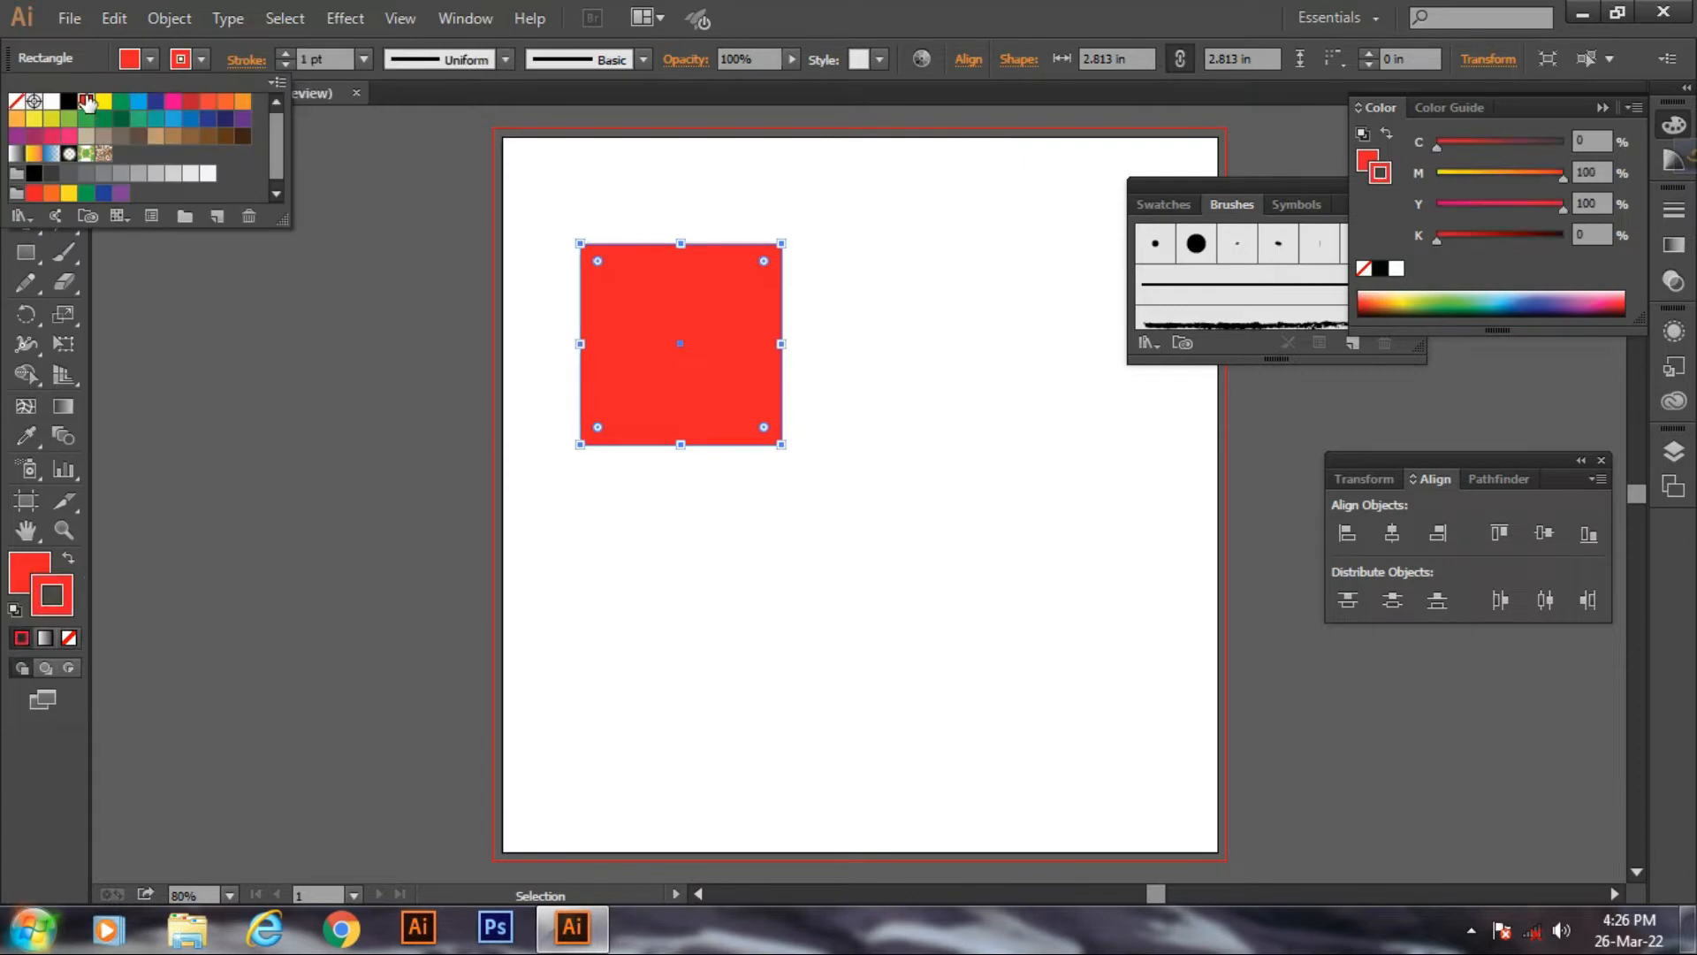
- Remove the square's red fill and red stroke by setting both to None
click(150, 60)
click(149, 61)
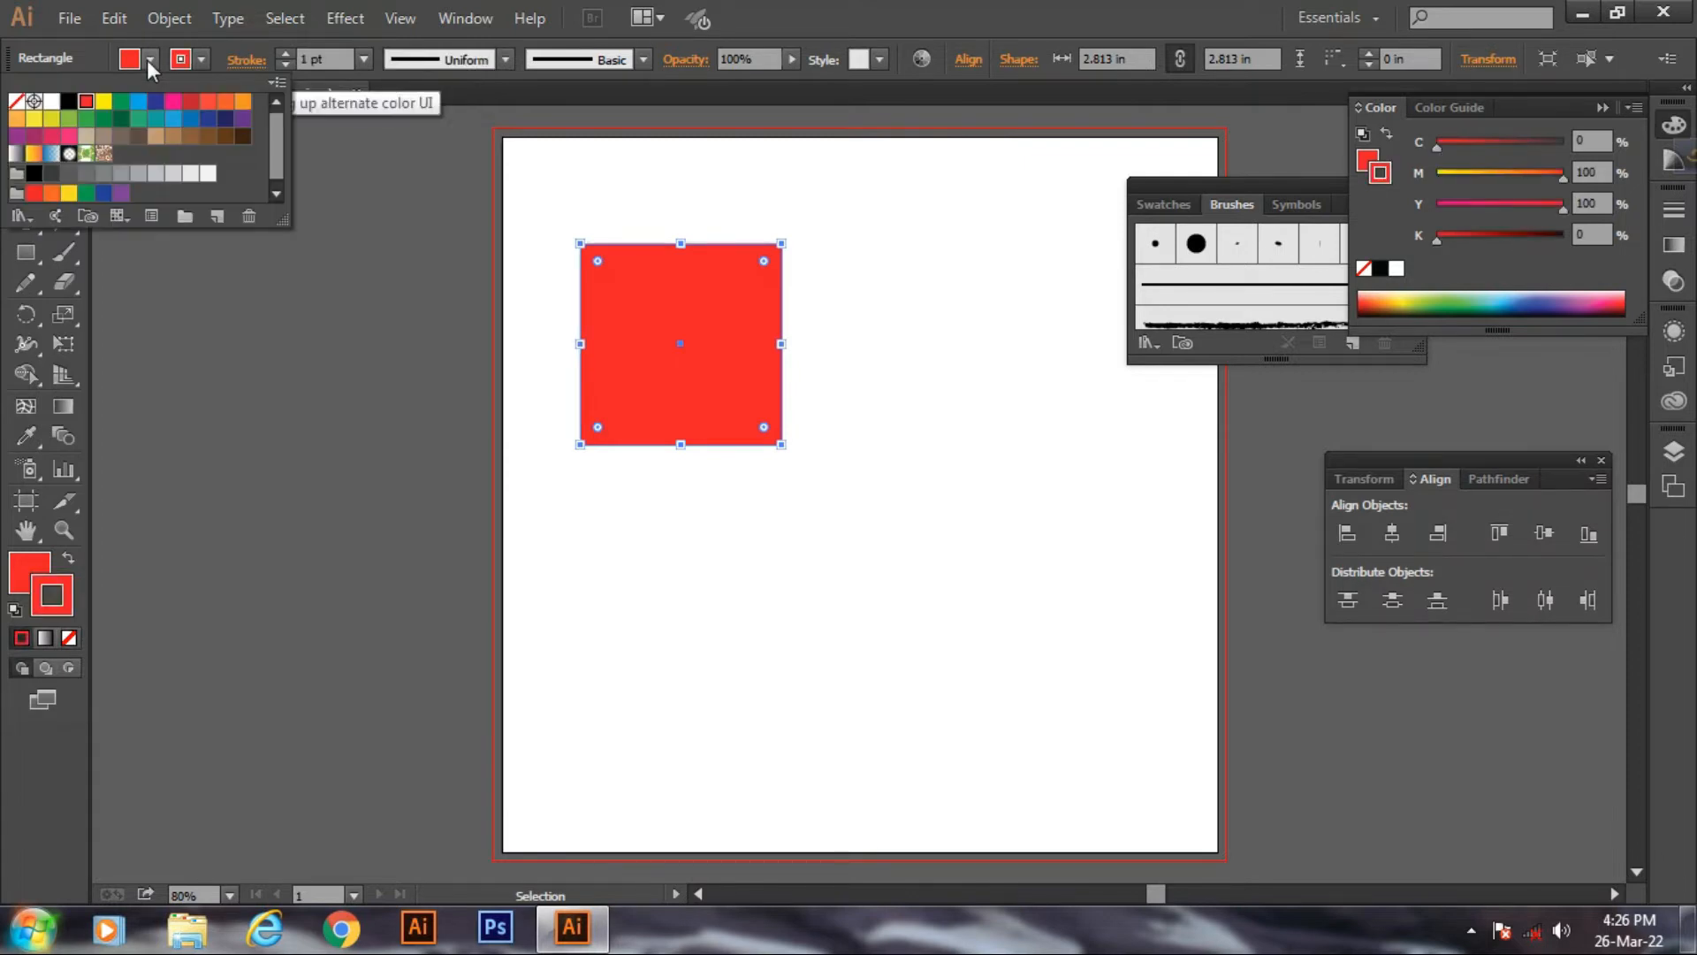
click(16, 101)
click(199, 58)
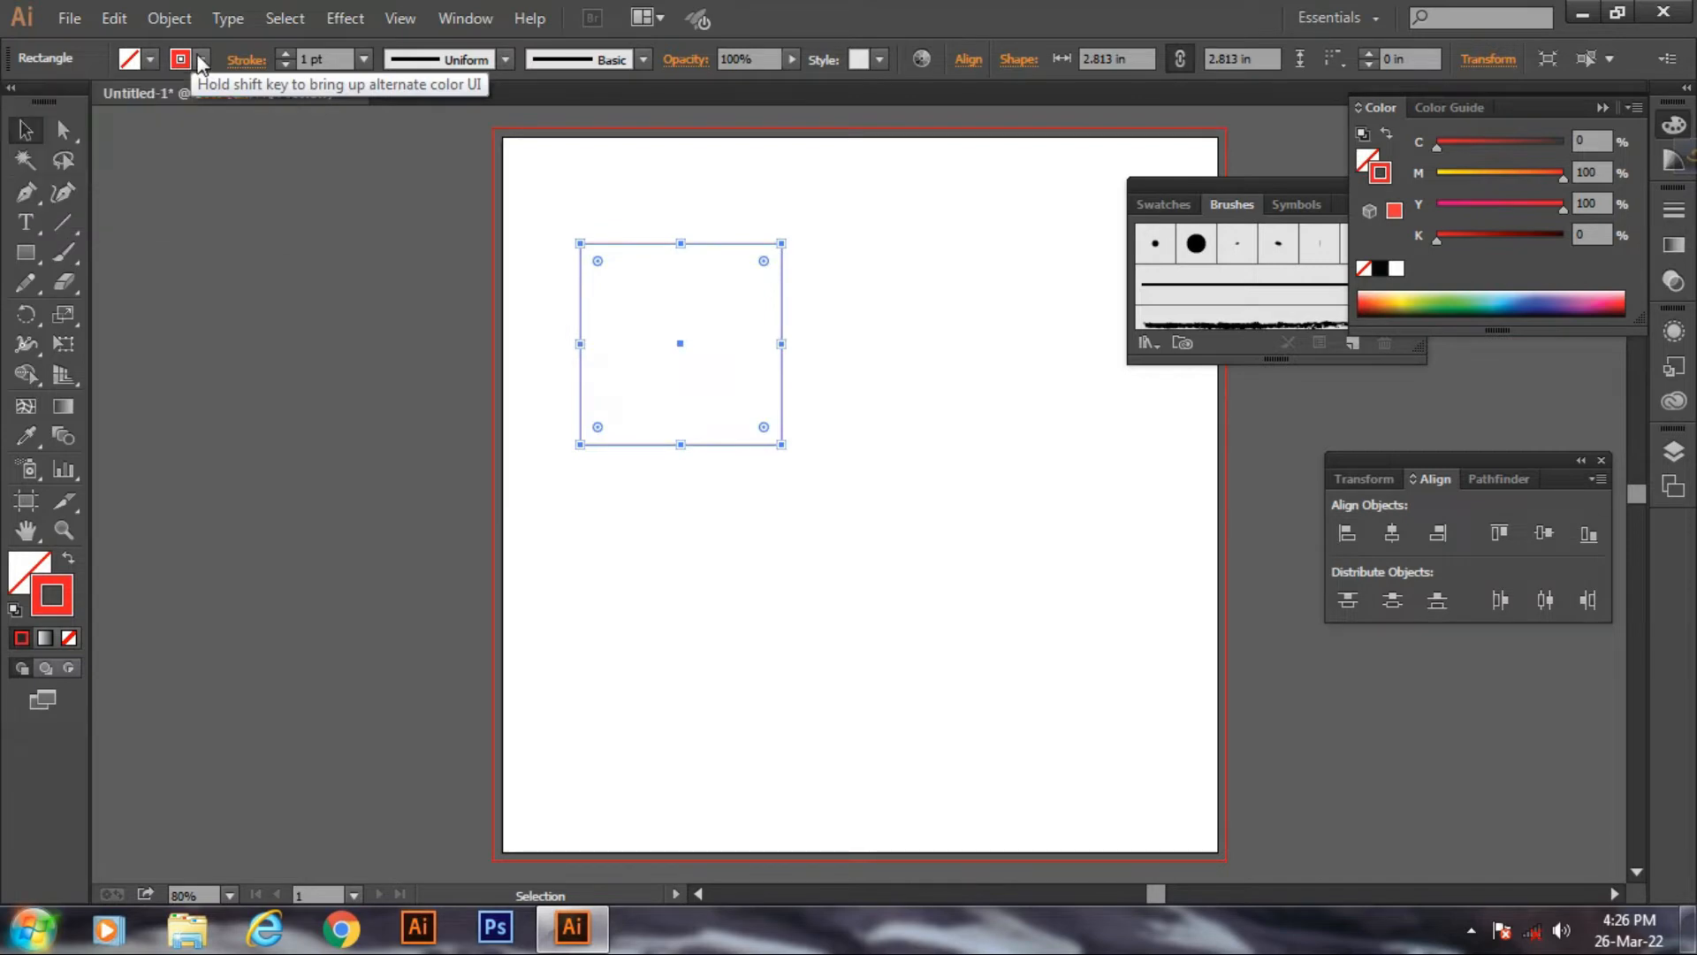
click(198, 57)
click(17, 101)
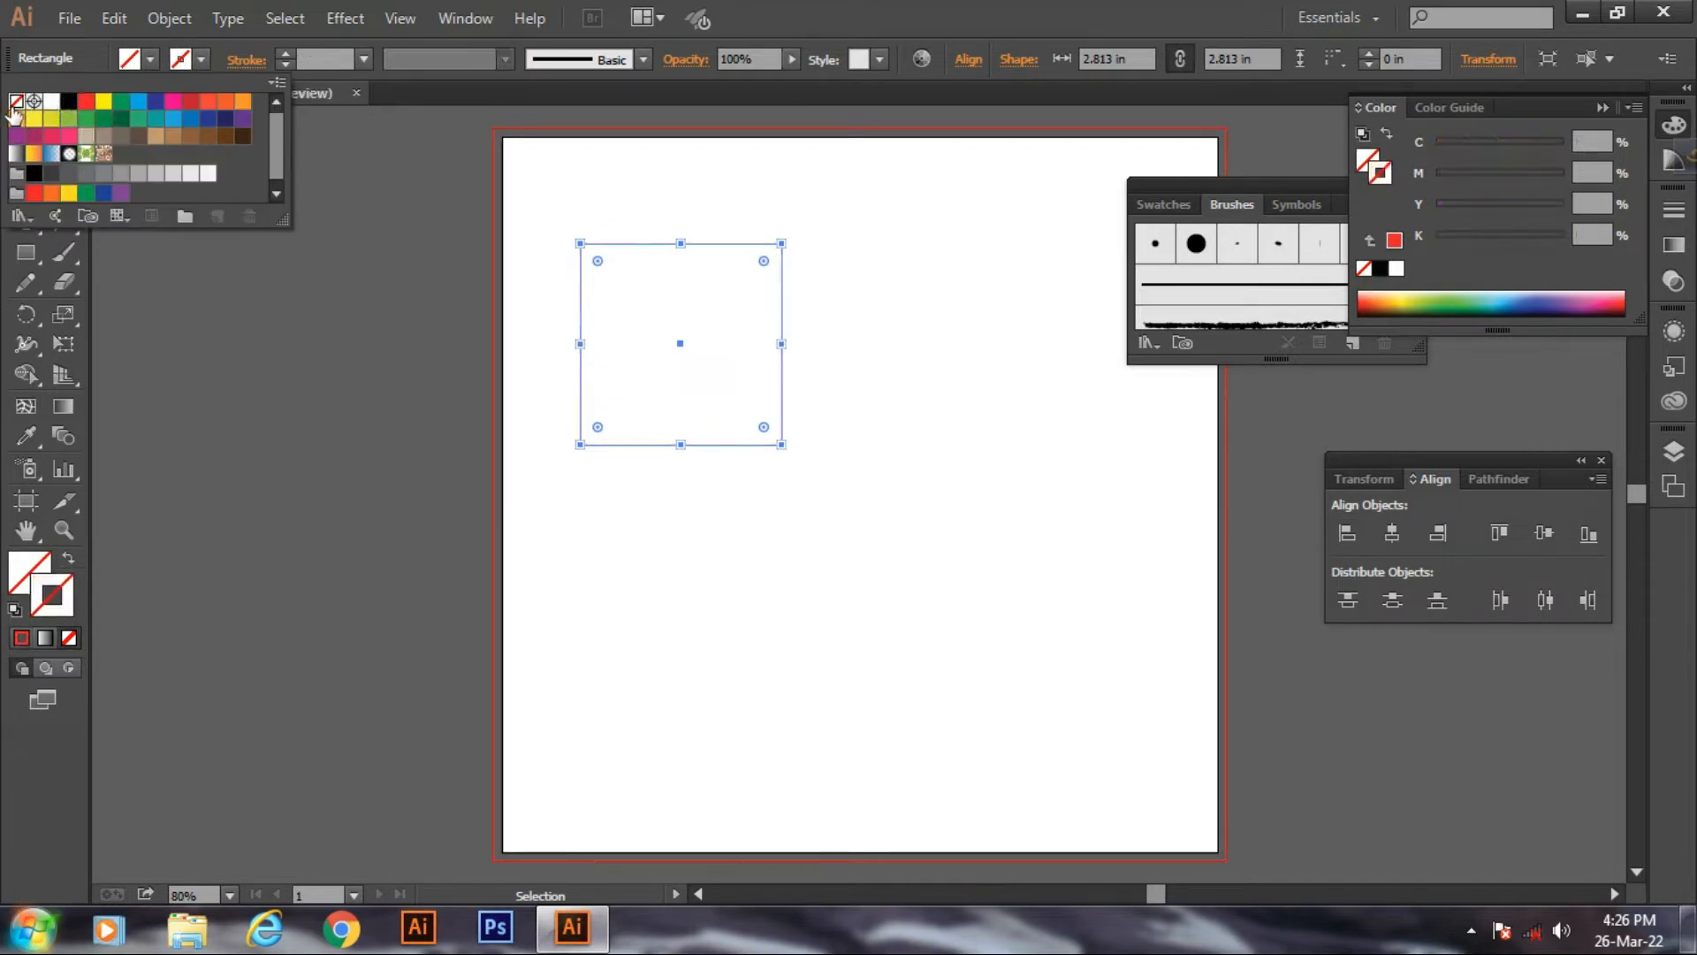
- Apply the red swatch (M=100, Y=100) to the square's stroke and fill again
click(82, 109)
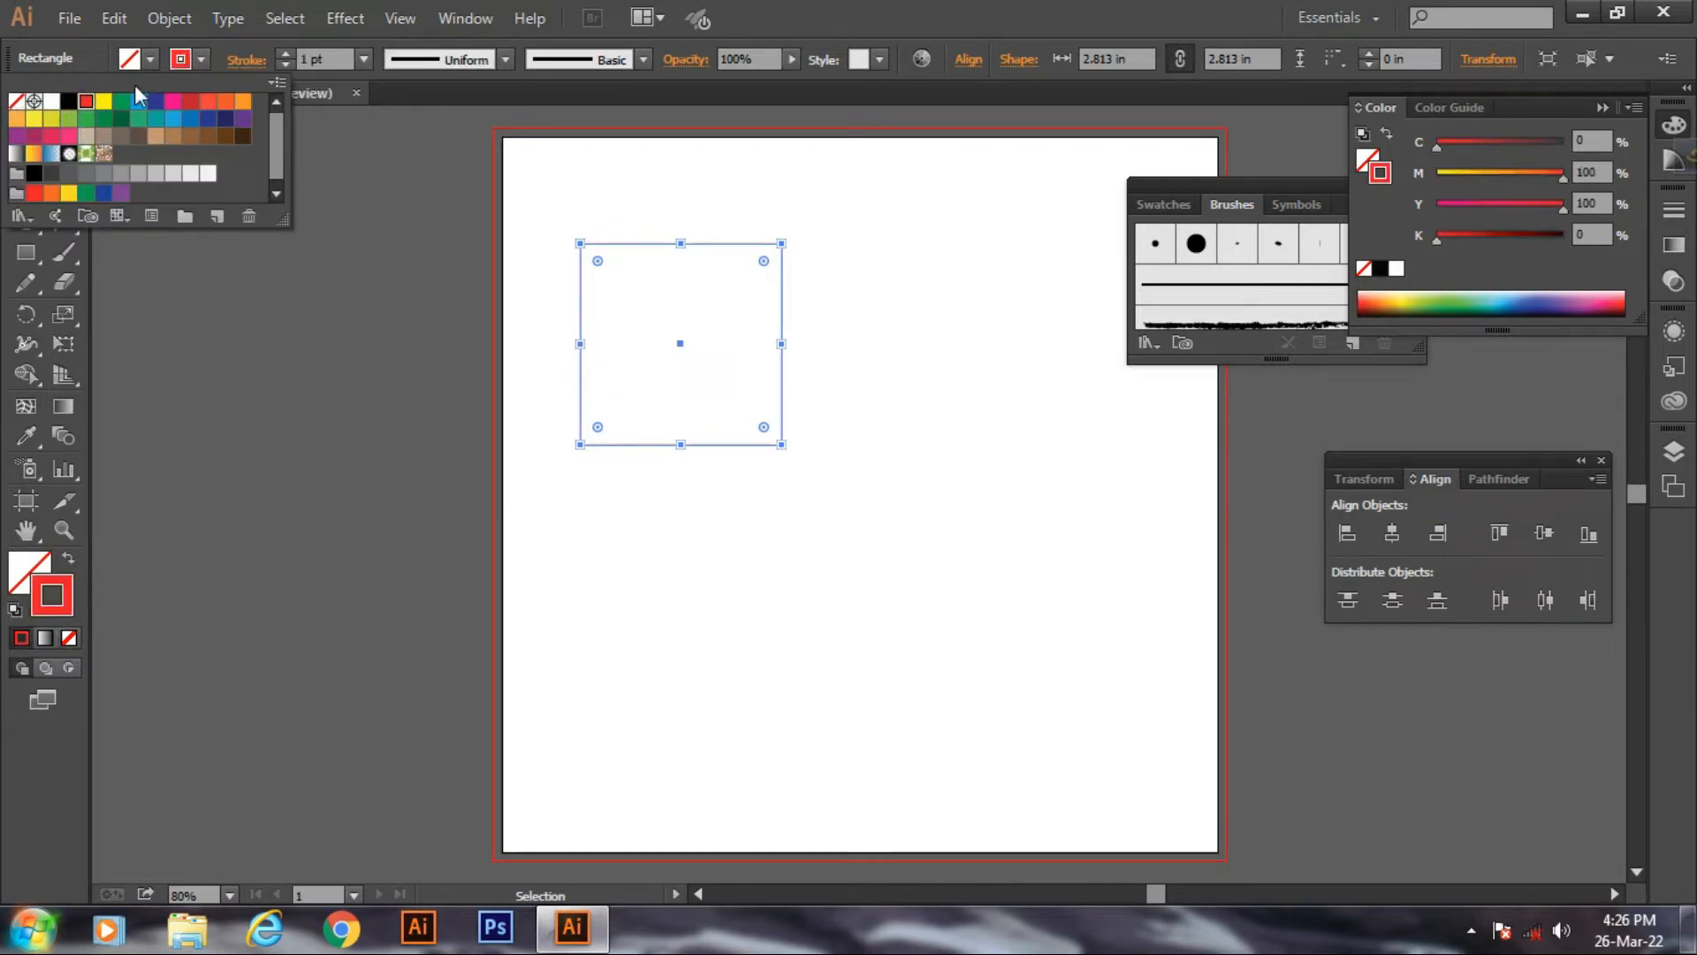
click(143, 60)
click(85, 104)
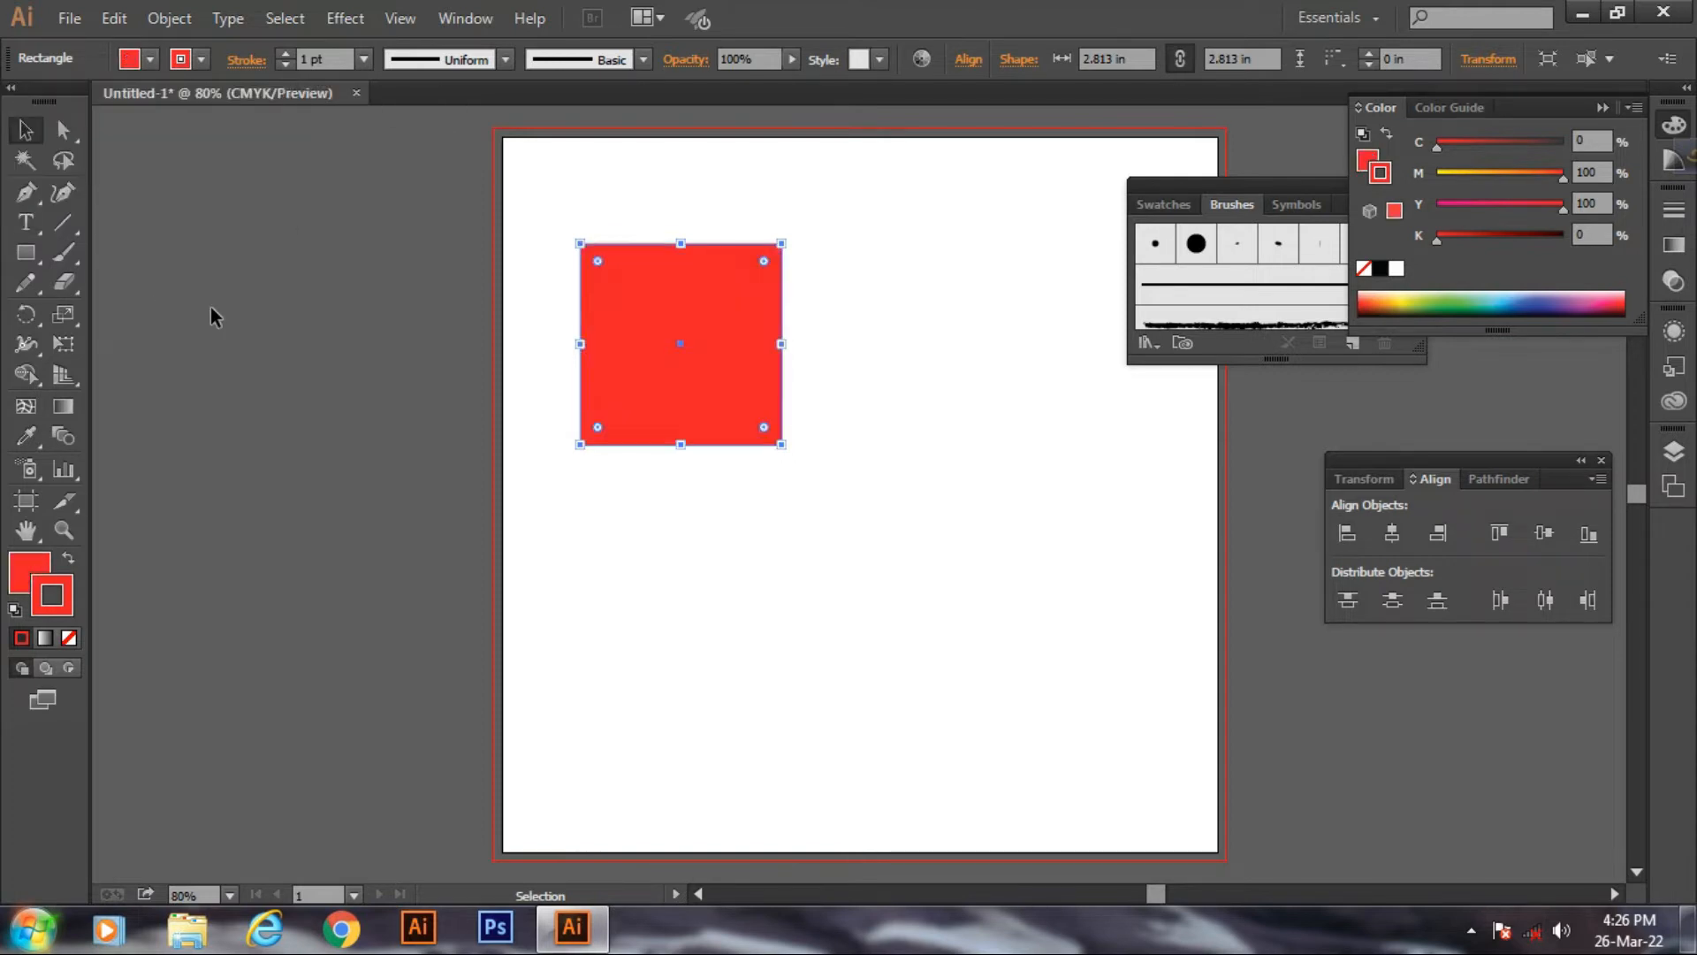
- Deselect and reselect the red square, and set its stroke to None while keeping the red fill
click(711, 223)
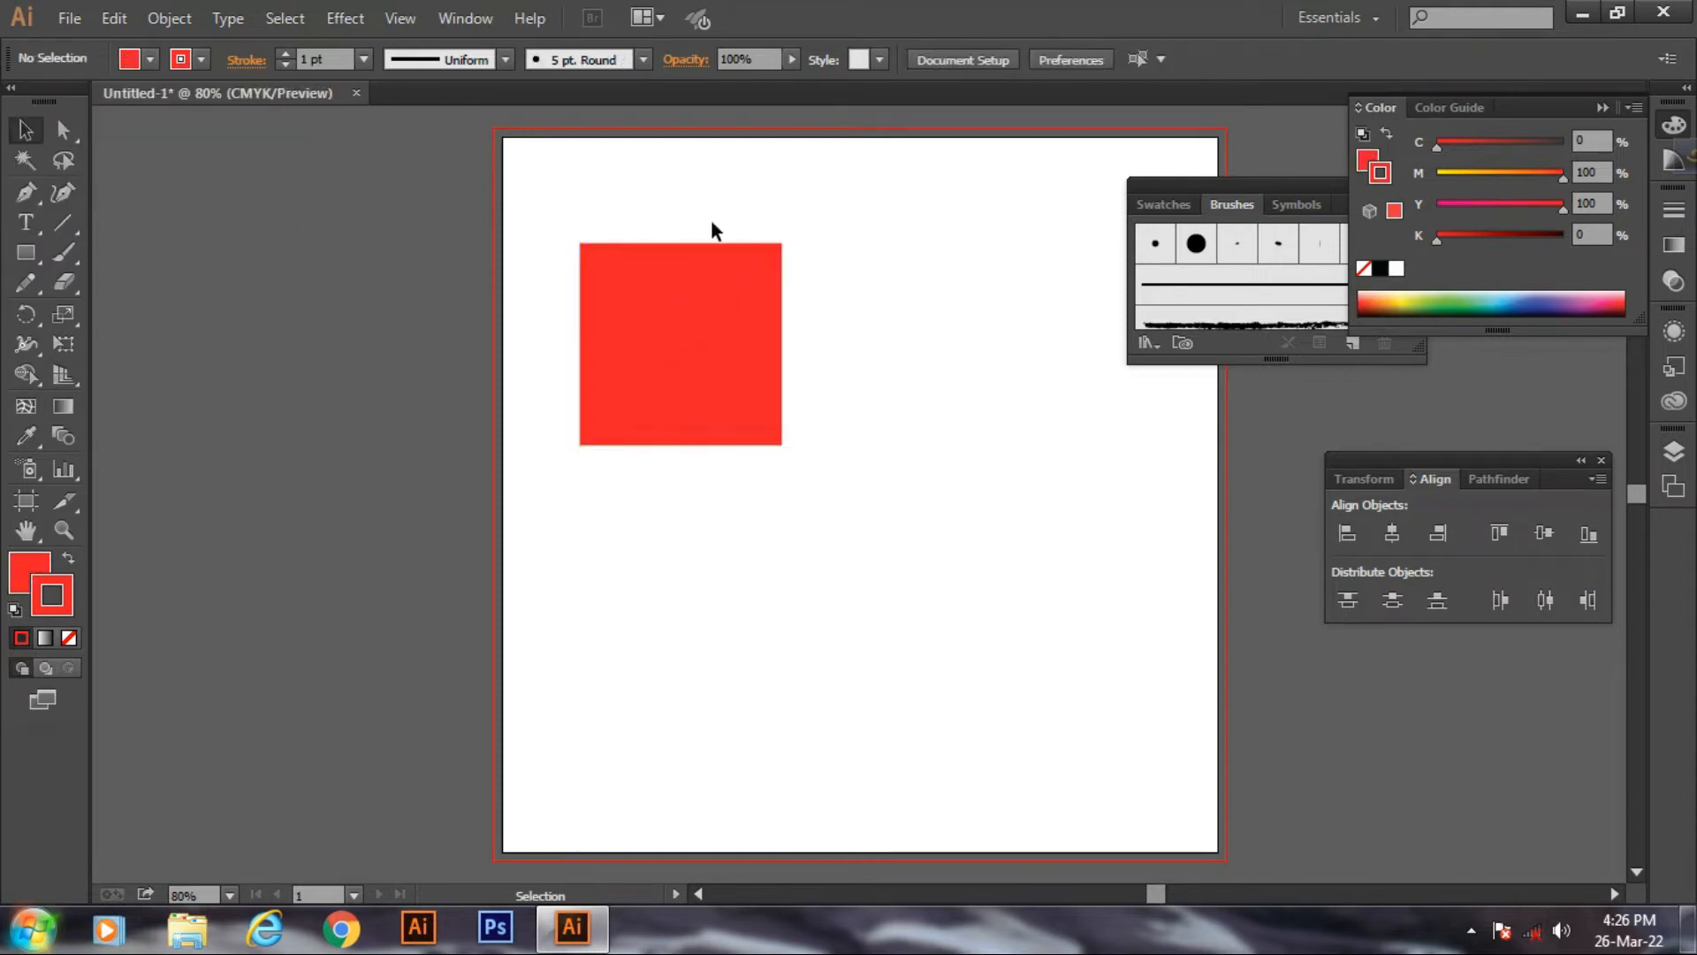
click(713, 296)
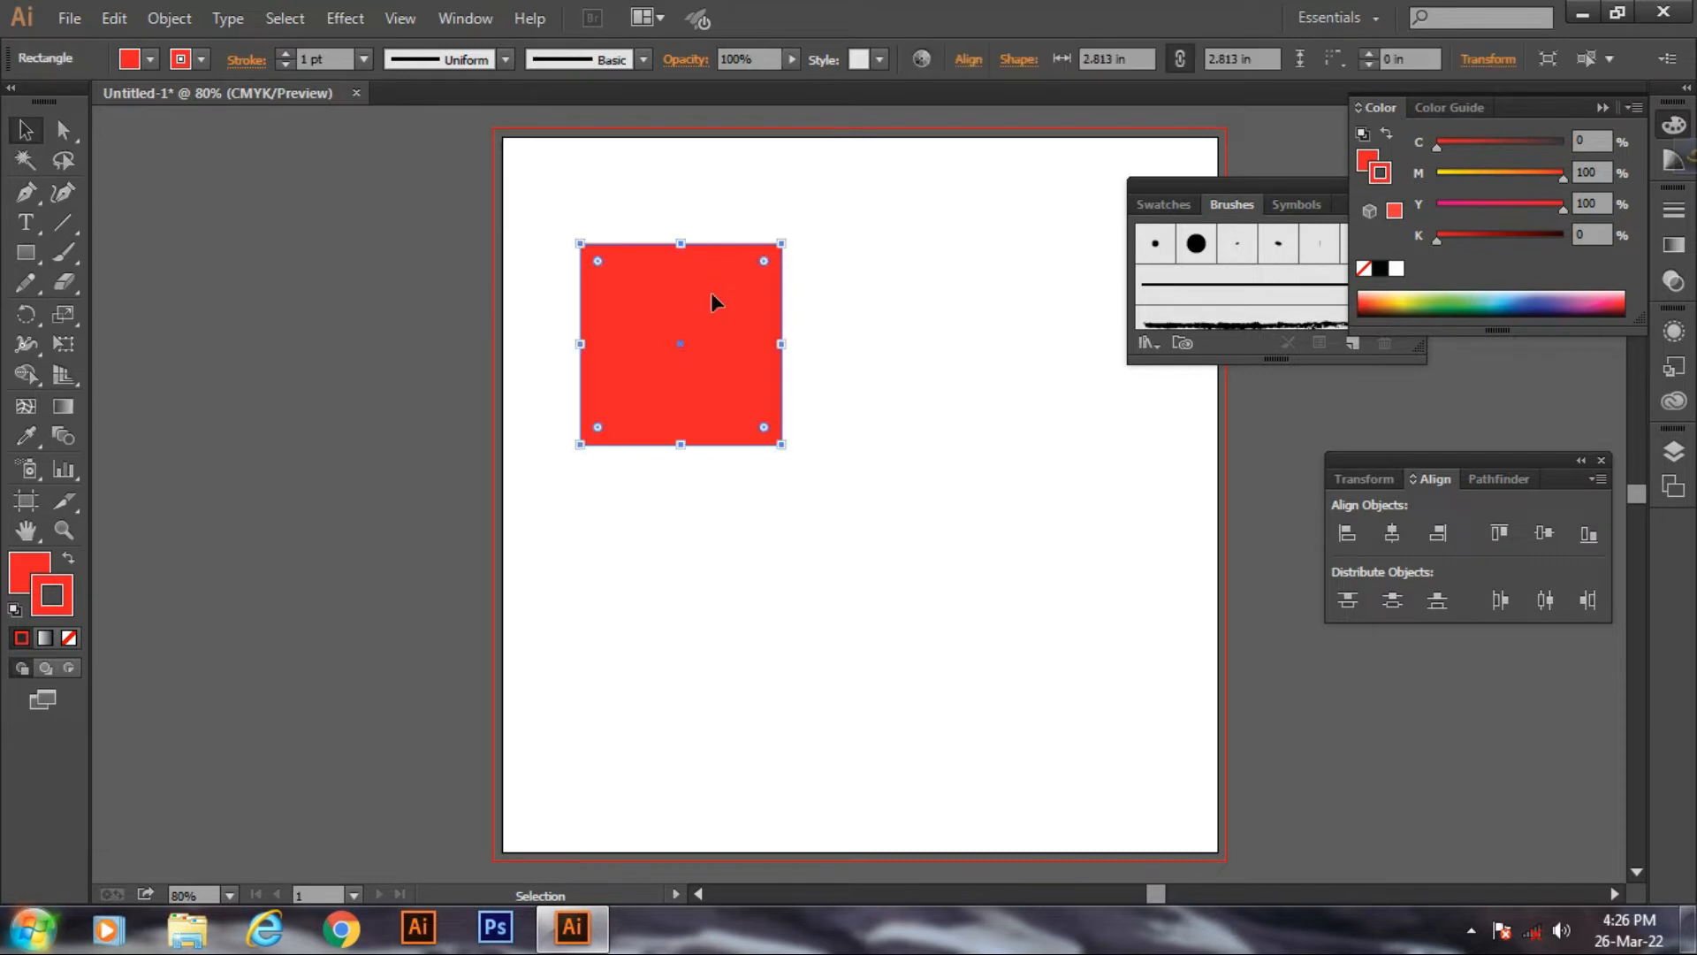
click(201, 60)
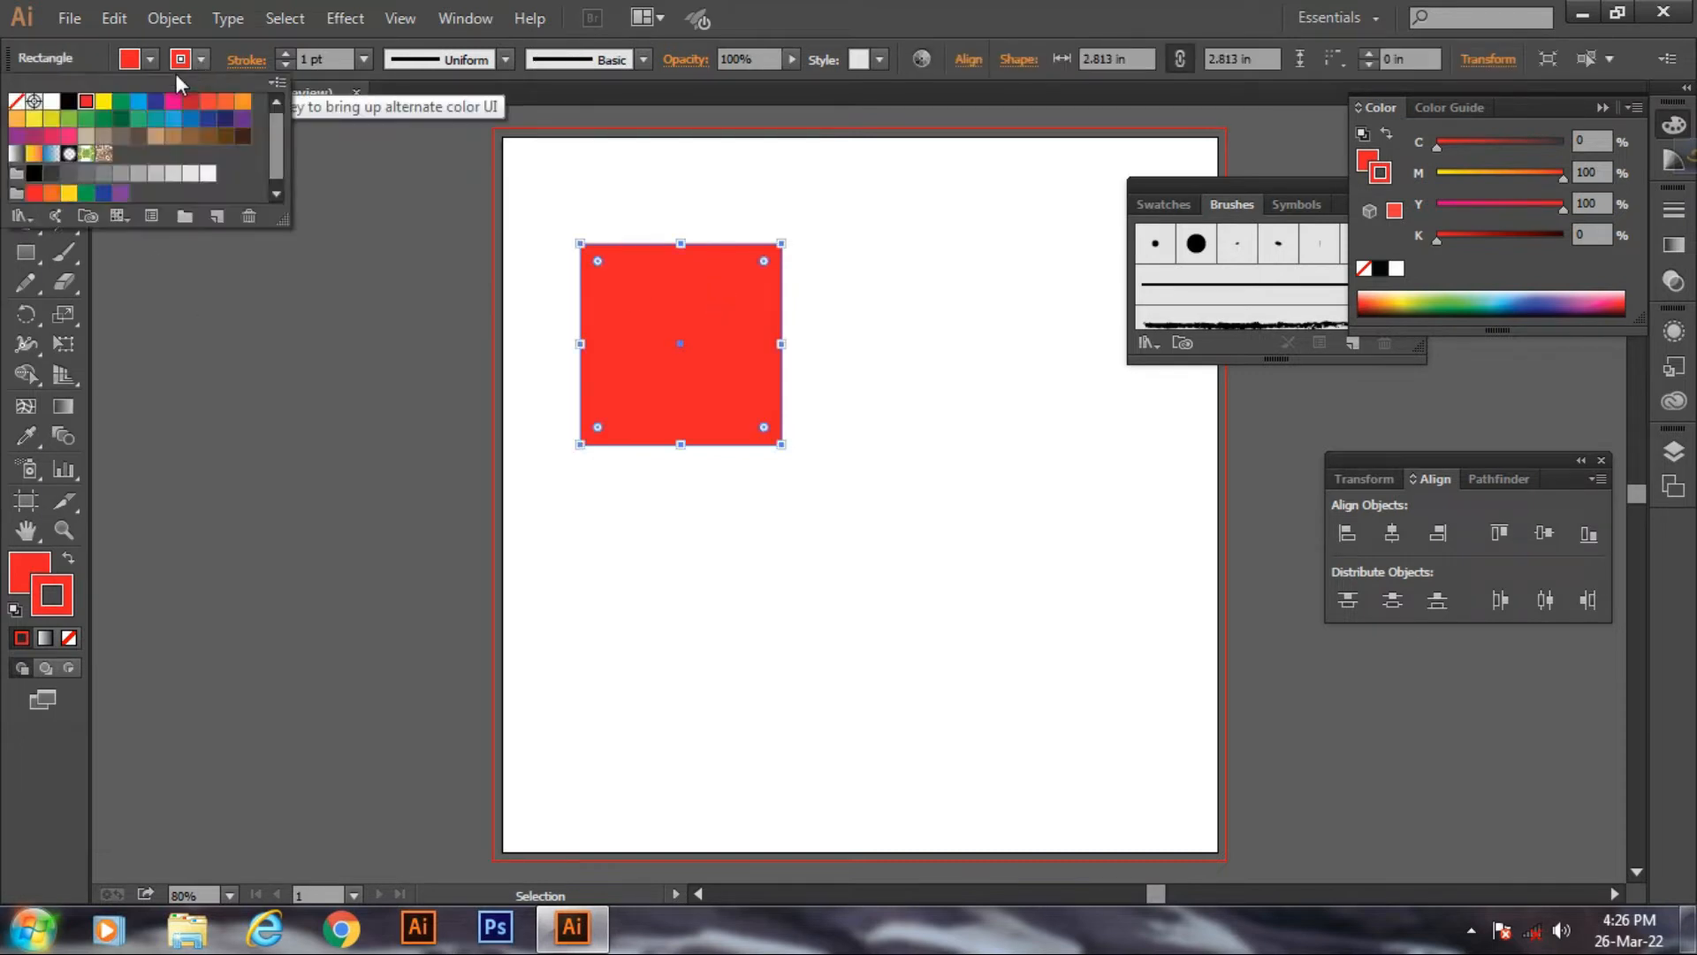
click(17, 103)
click(261, 380)
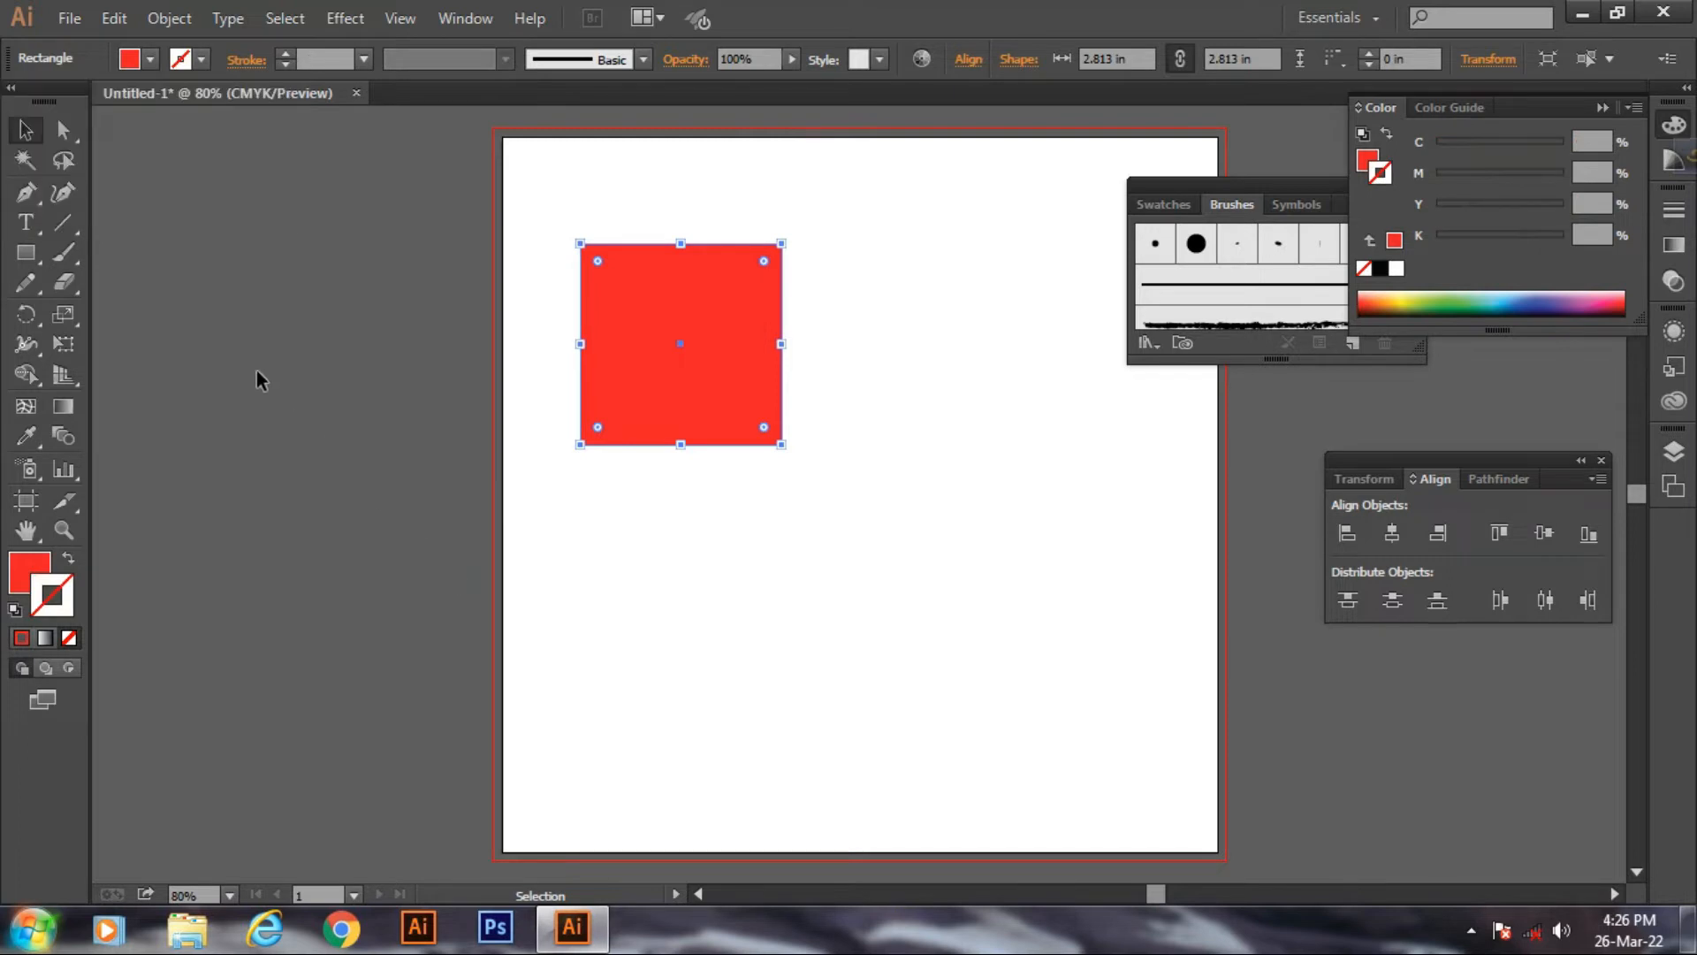
- Move the red square slightly down and to the right with the Selection tool
drag(695, 303, 744, 340)
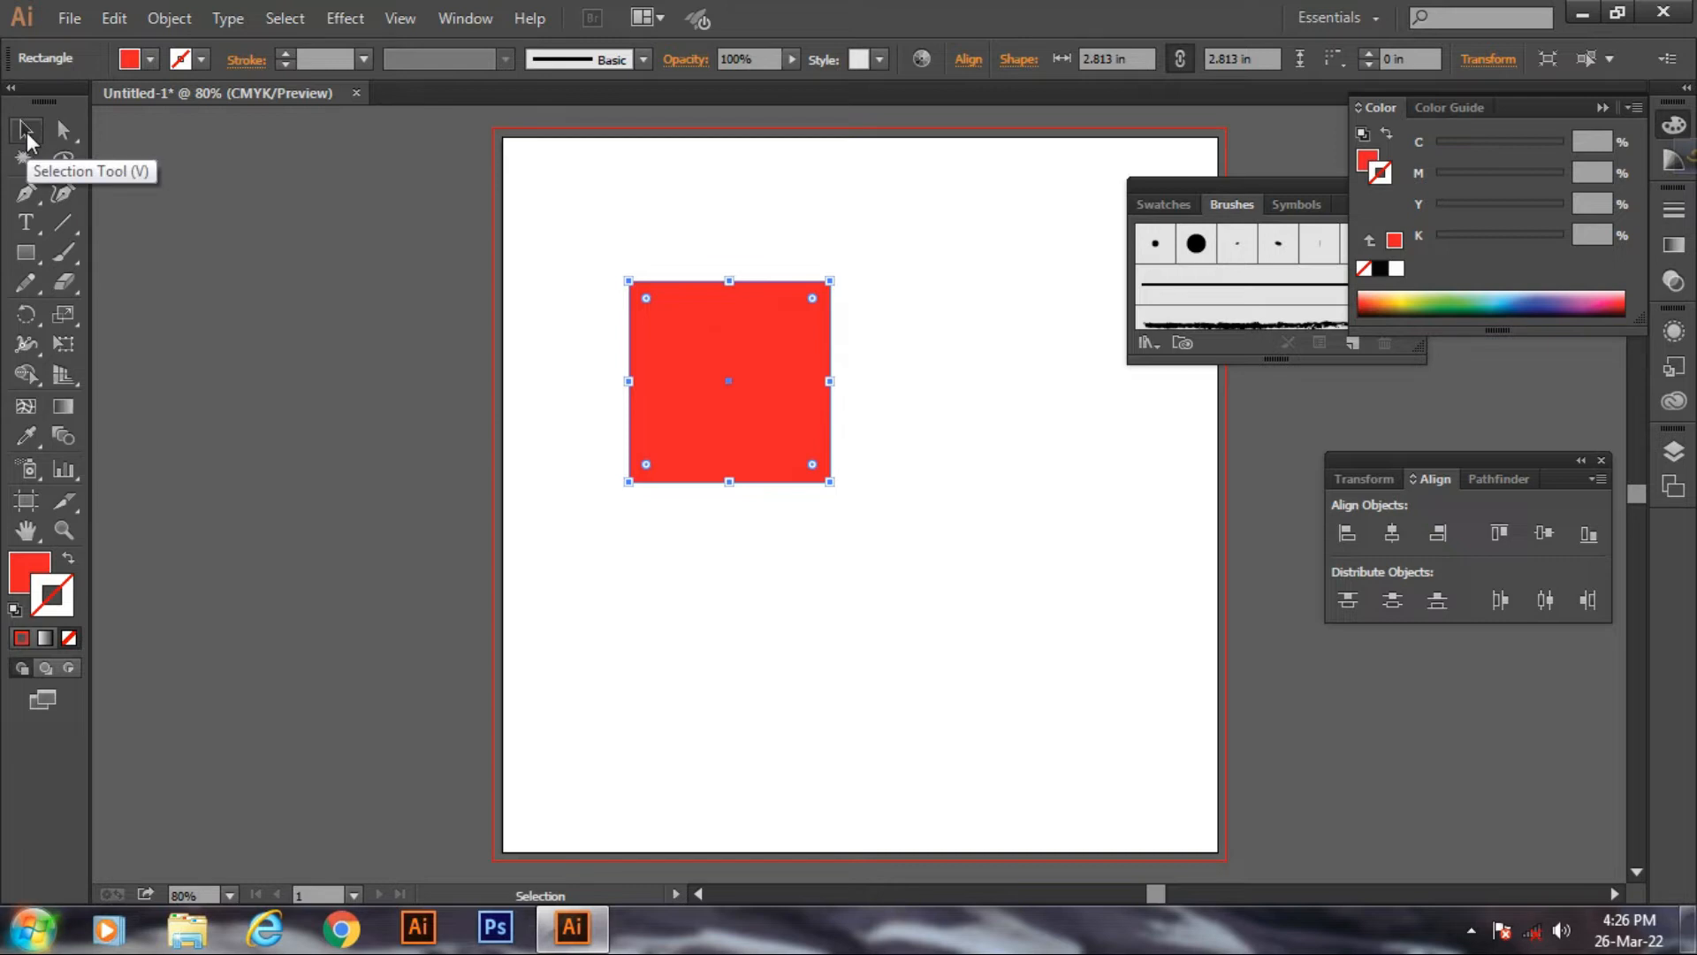
key(v)
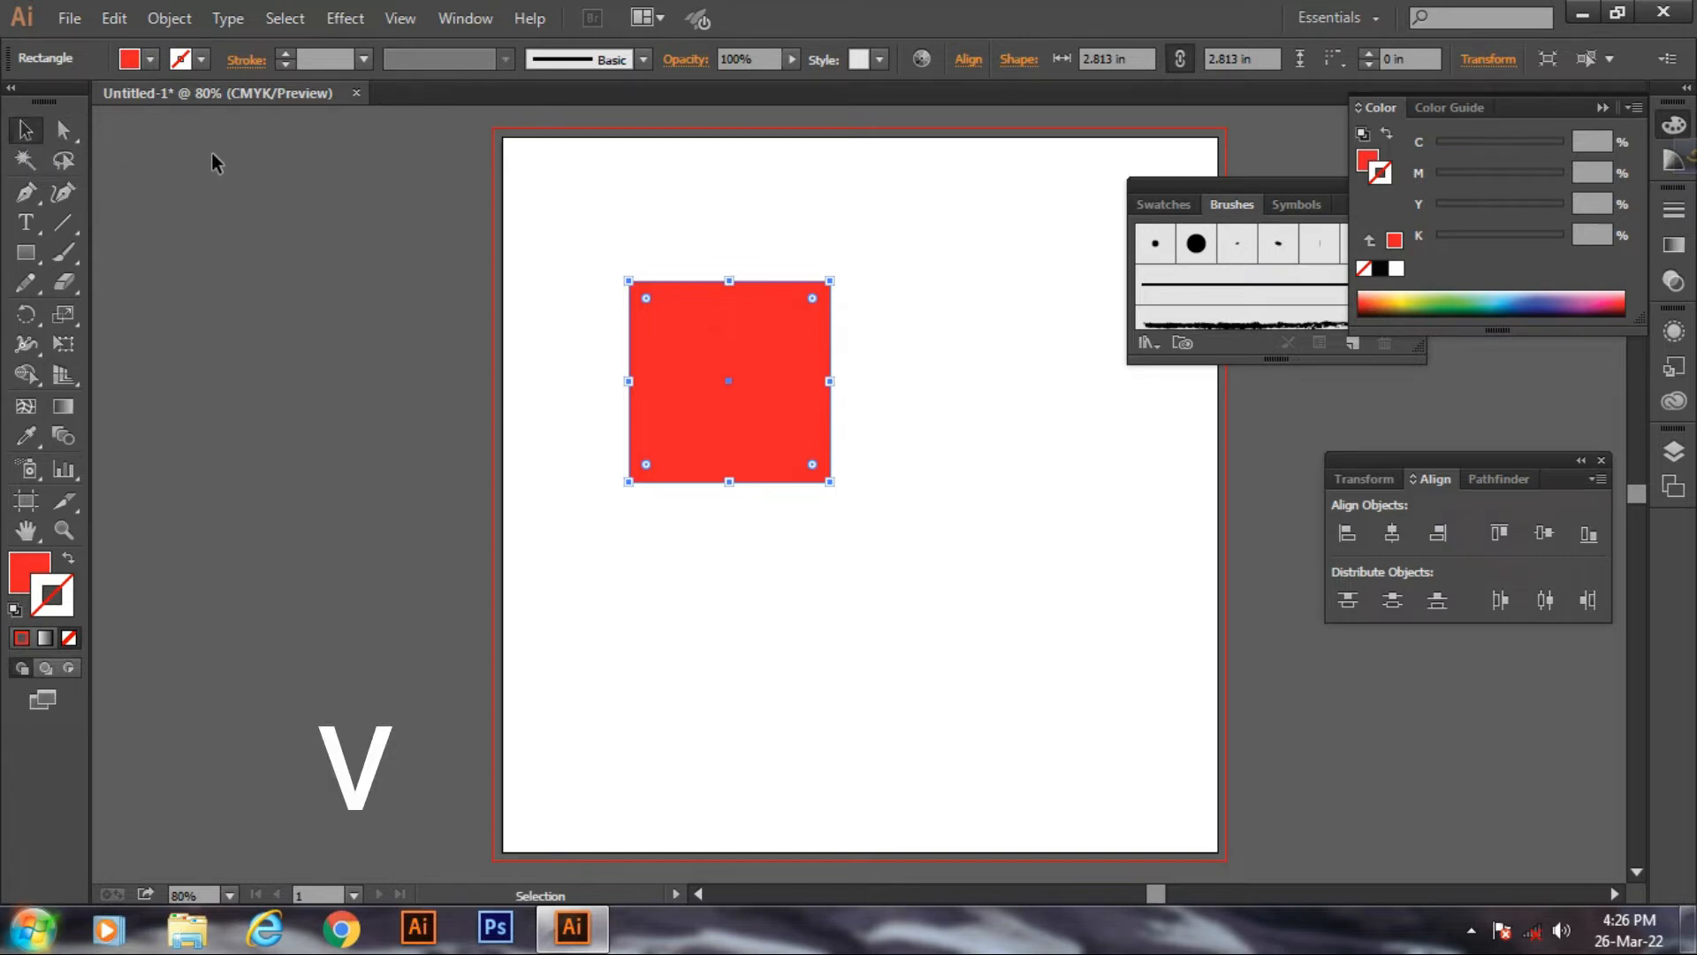
key(ctrl+v)
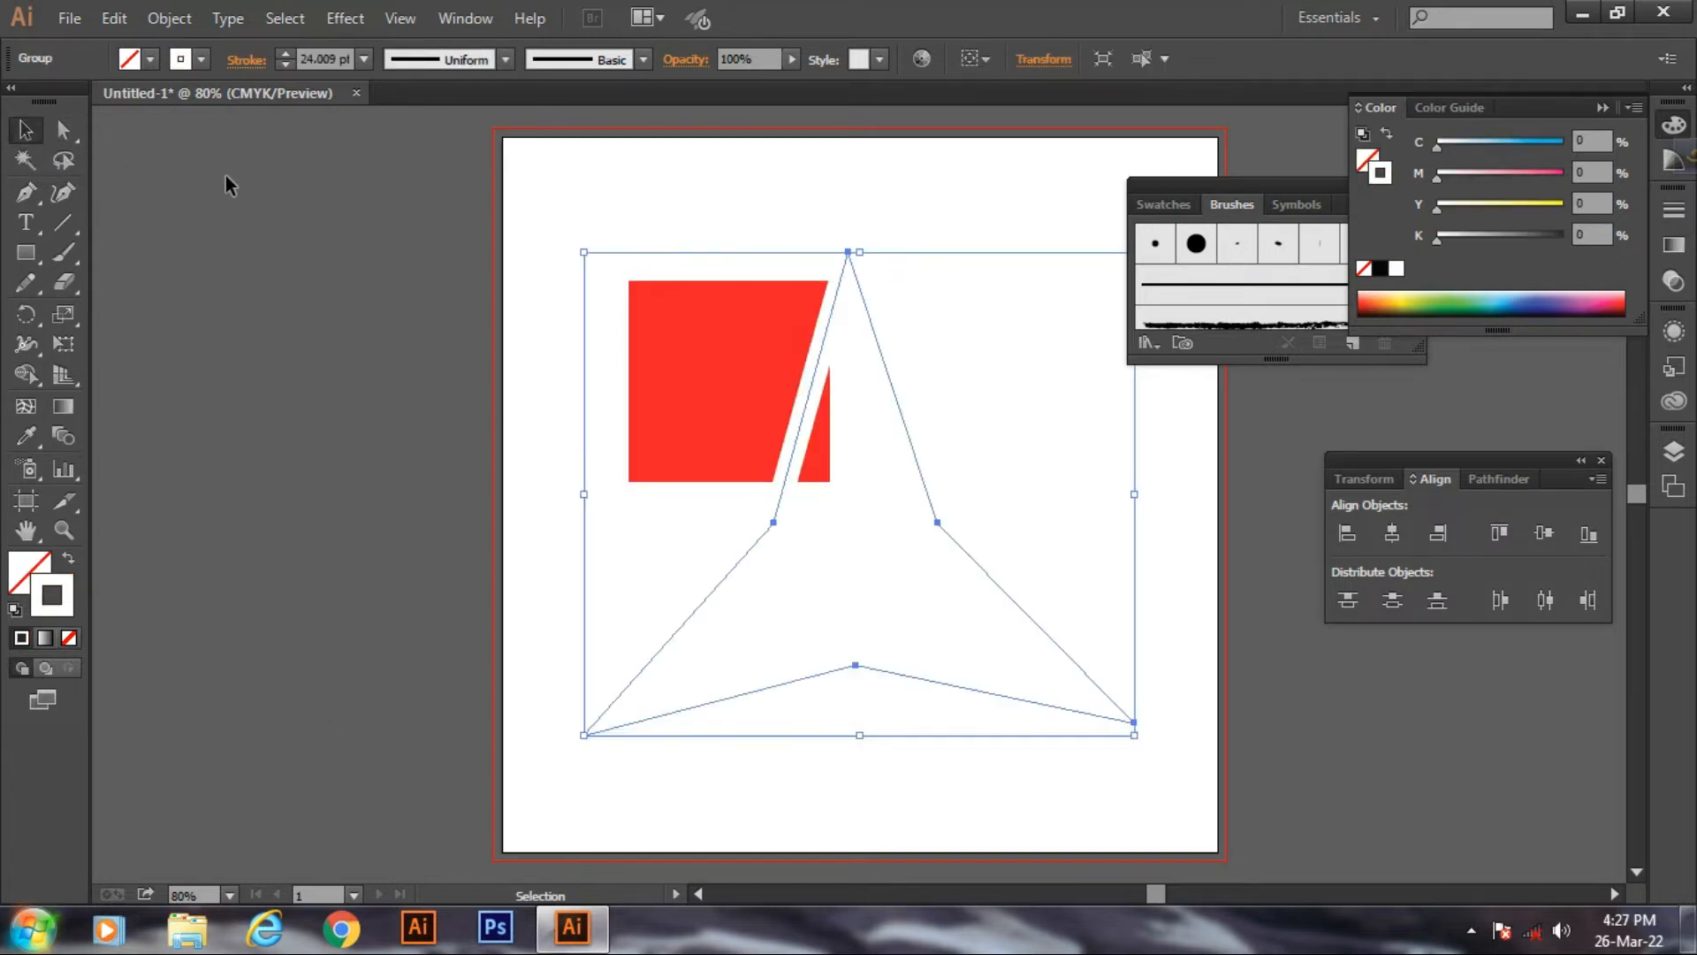
key(ctrl+z)
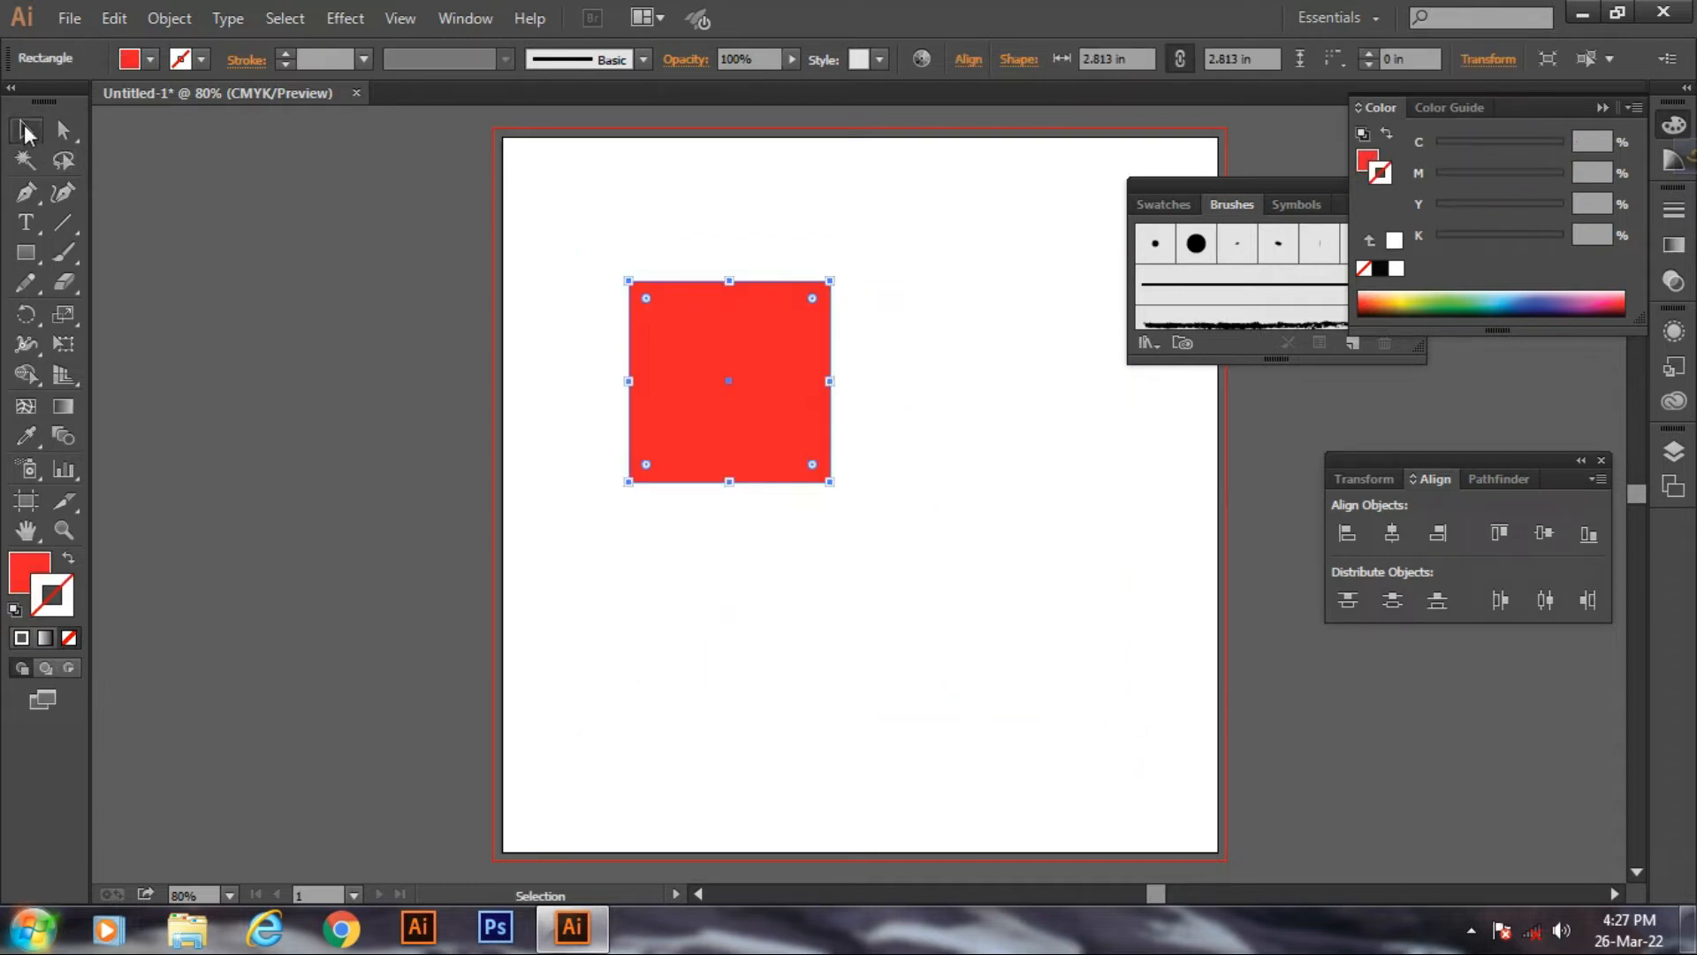
click(124, 163)
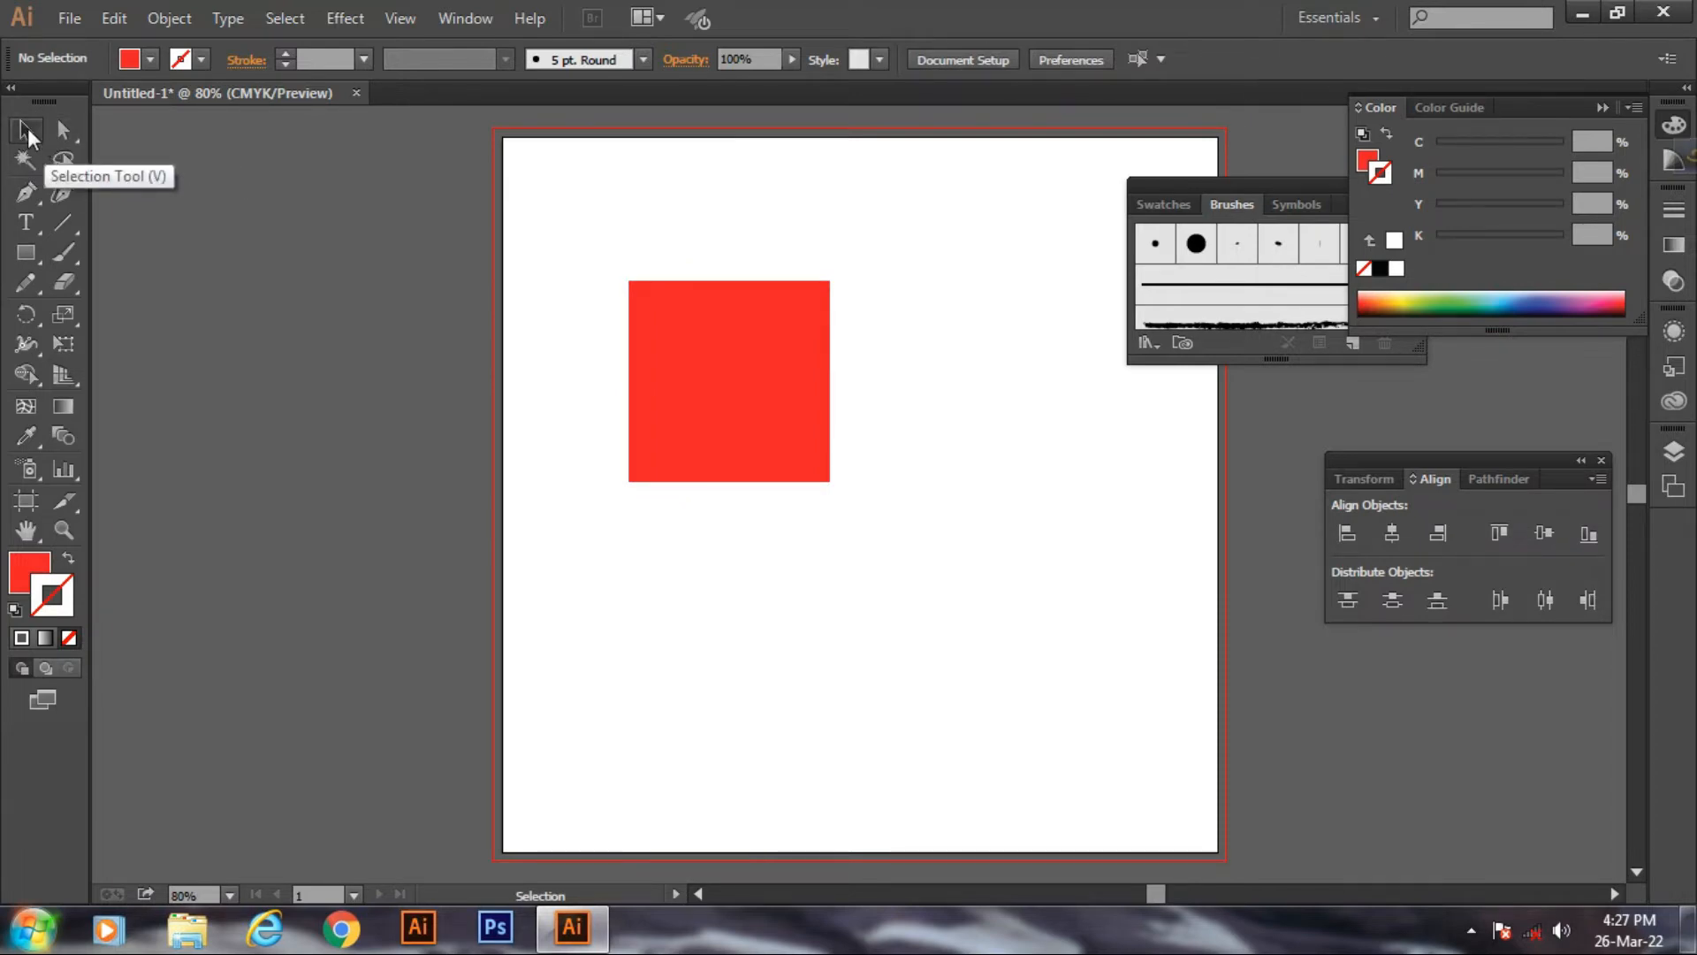
- Move the red square around the artboard with the Selection tool, leaving it near the artboard's center
drag(749, 327, 890, 441)
drag(885, 523, 967, 564)
drag(964, 532, 974, 468)
drag(925, 360, 854, 454)
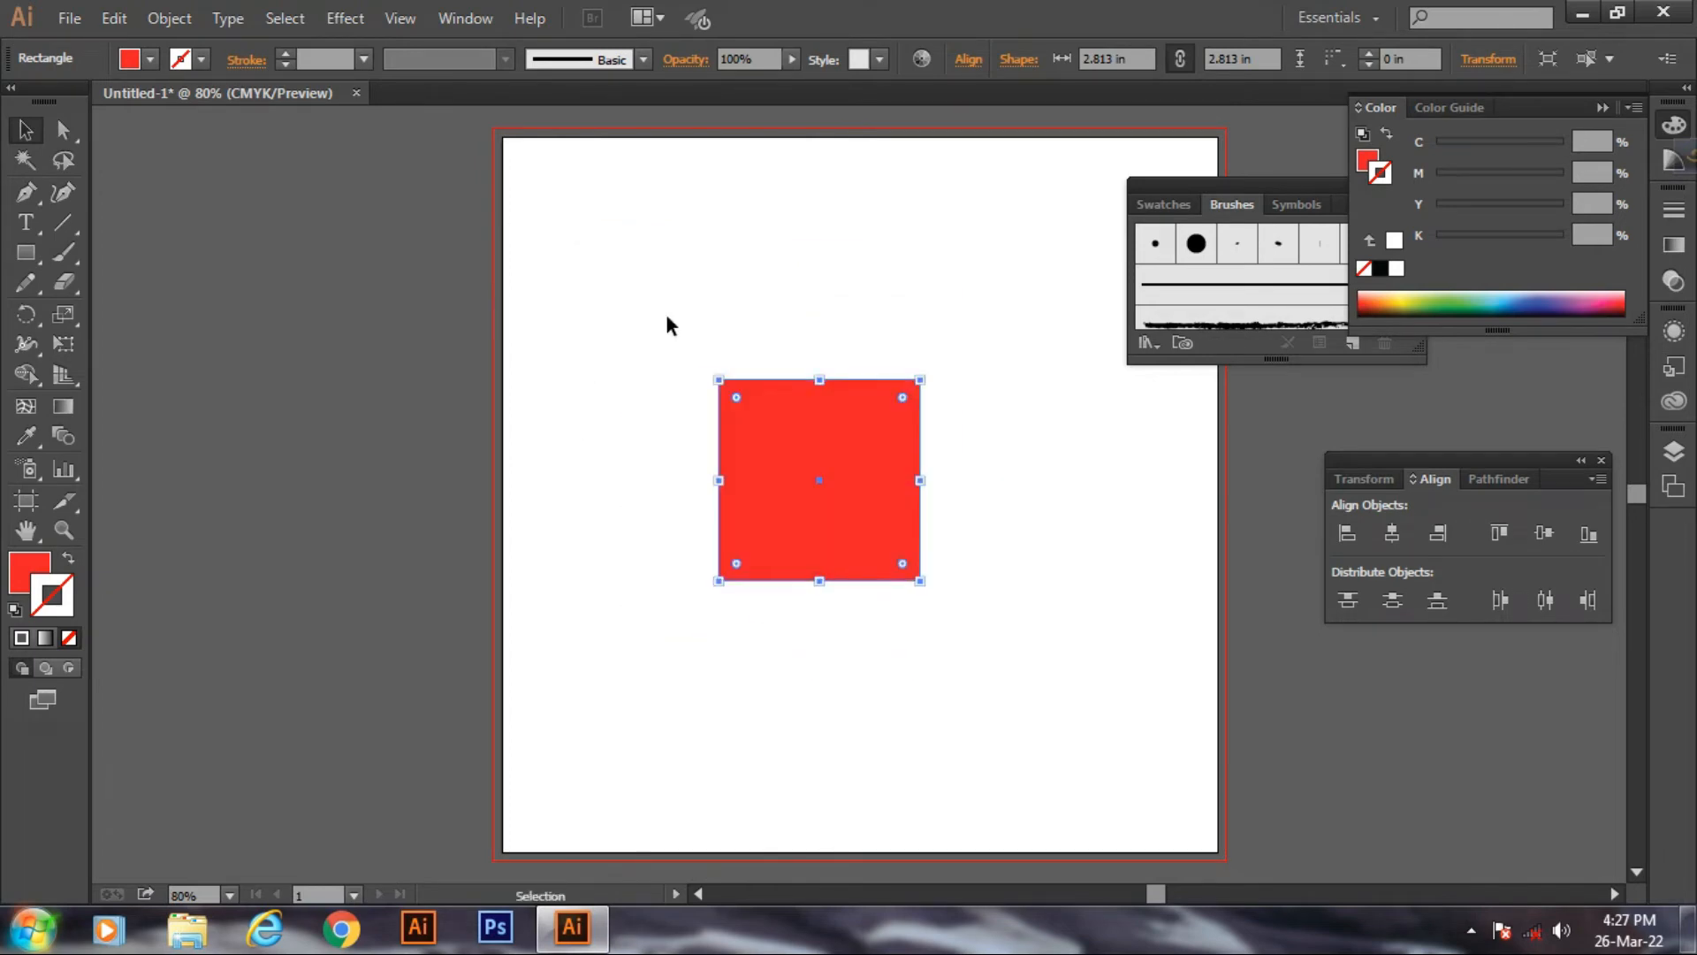
- Move the red square up with the Direct Selection tool and reposition its corner anchor points to form an irregular four-sided shape
click(74, 133)
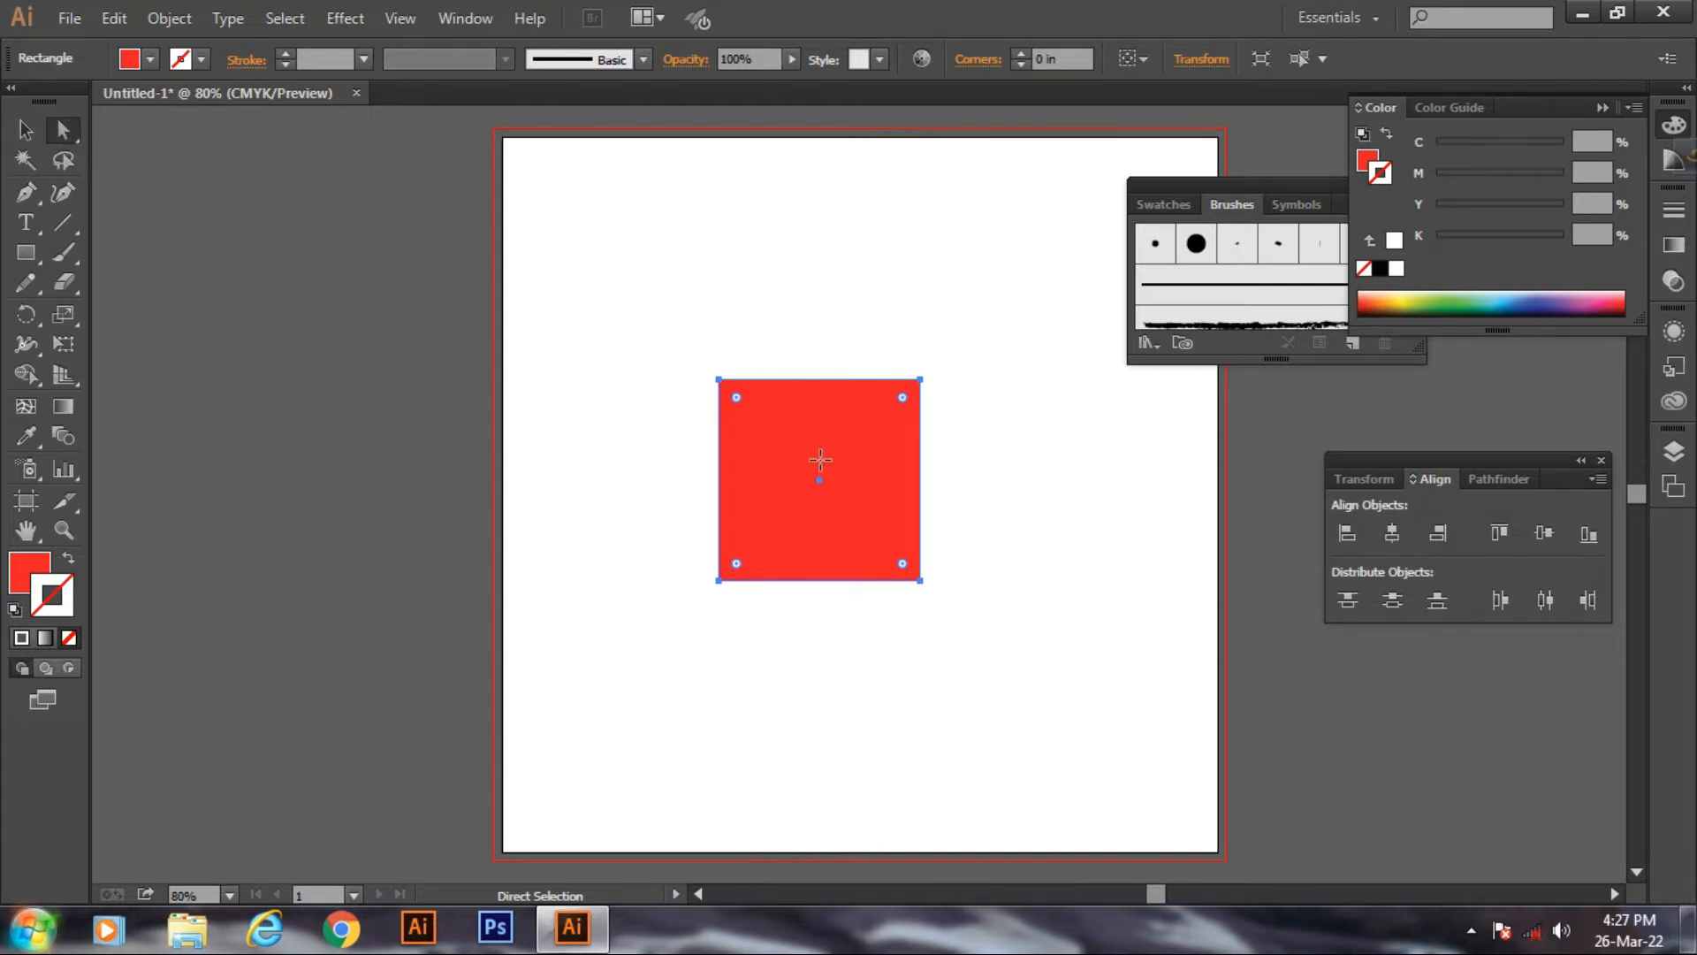
drag(821, 460, 813, 372)
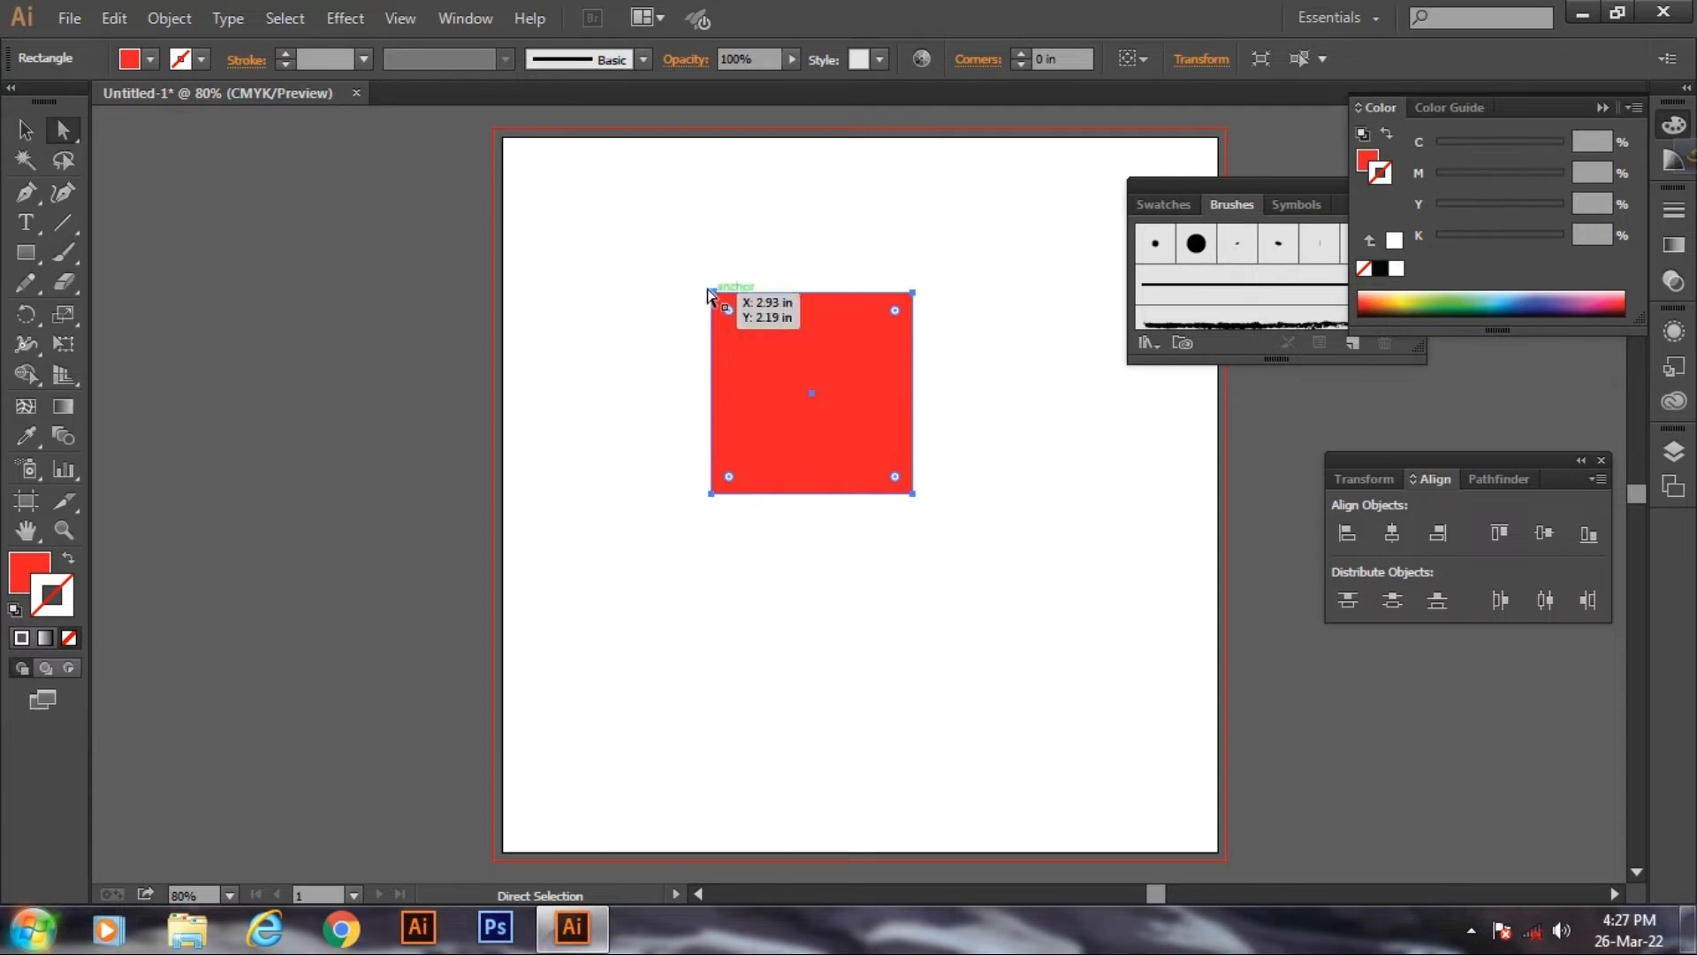
drag(712, 293, 761, 599)
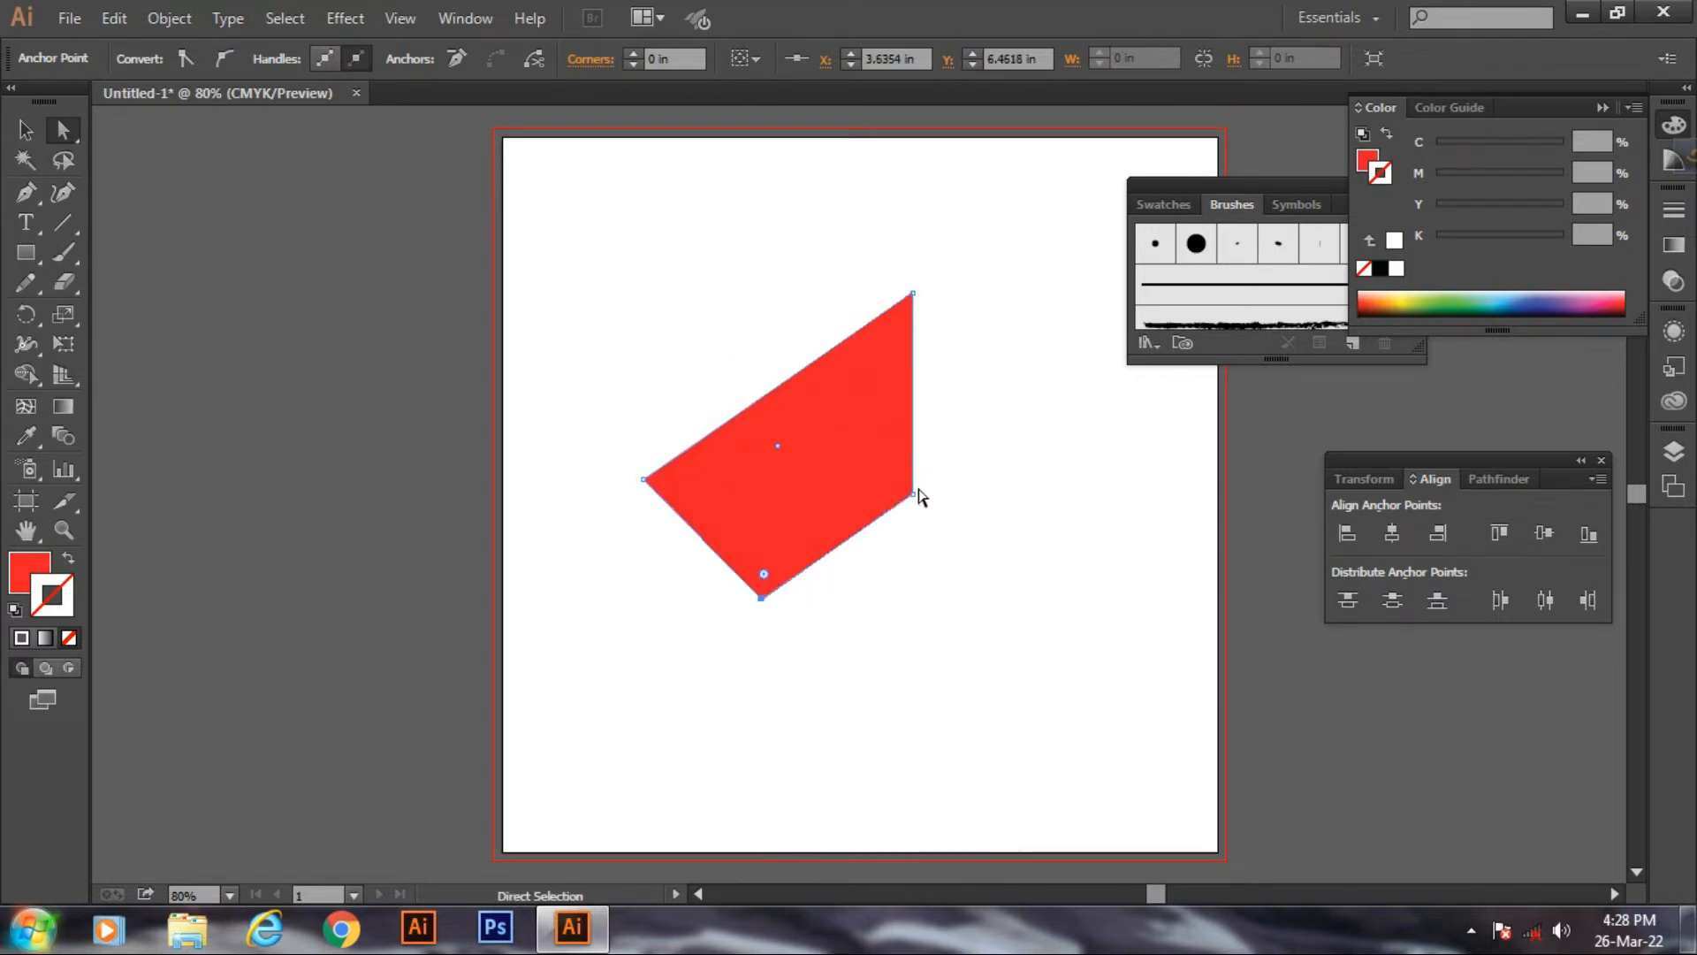
drag(917, 494, 722, 706)
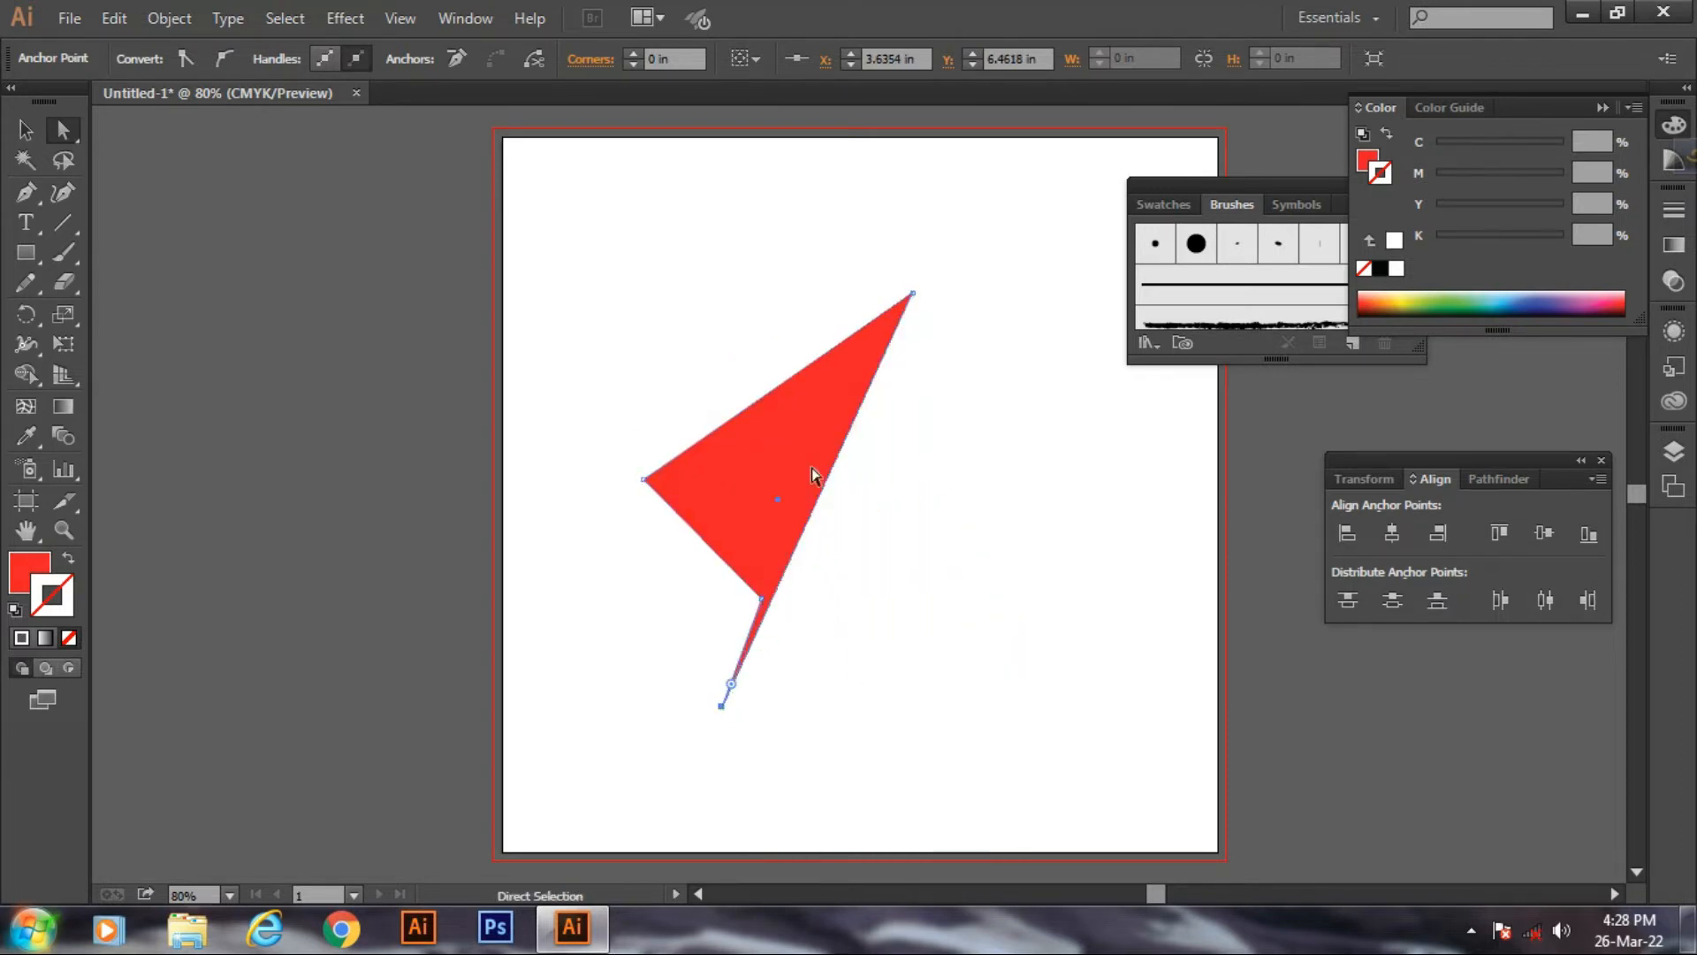
mouse_move(913, 294)
mouse_down()
mouse_move(959, 526)
mouse_move(862, 382)
mouse_move(929, 315)
mouse_up()
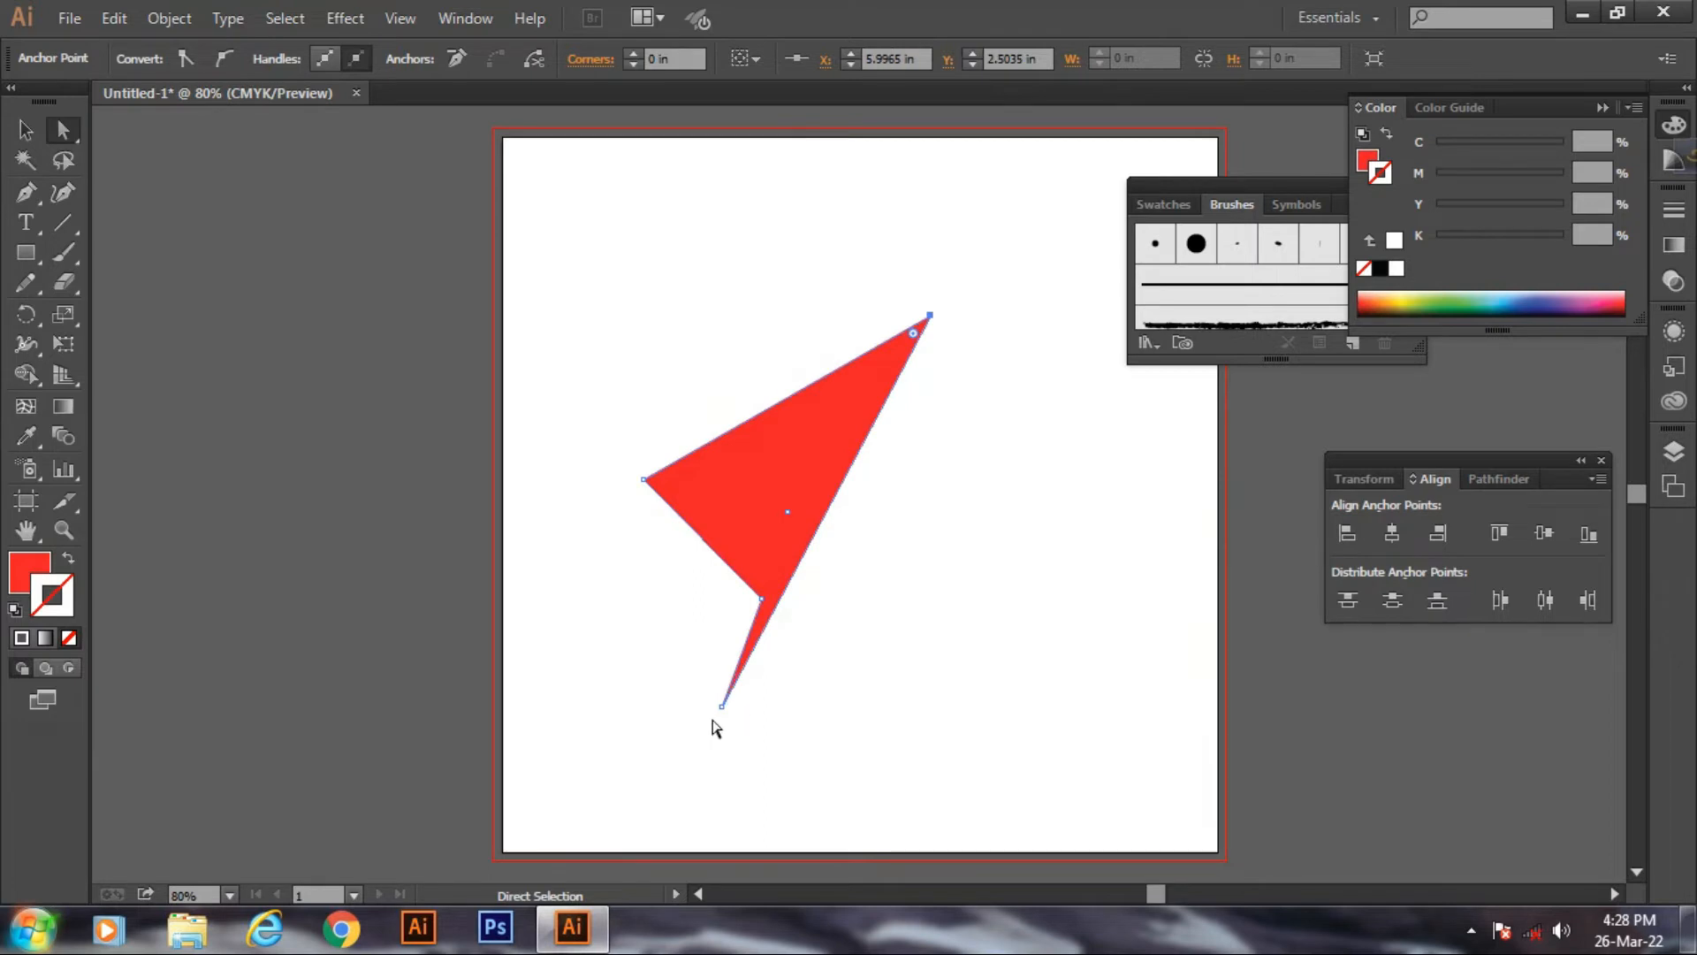
drag(723, 707, 946, 691)
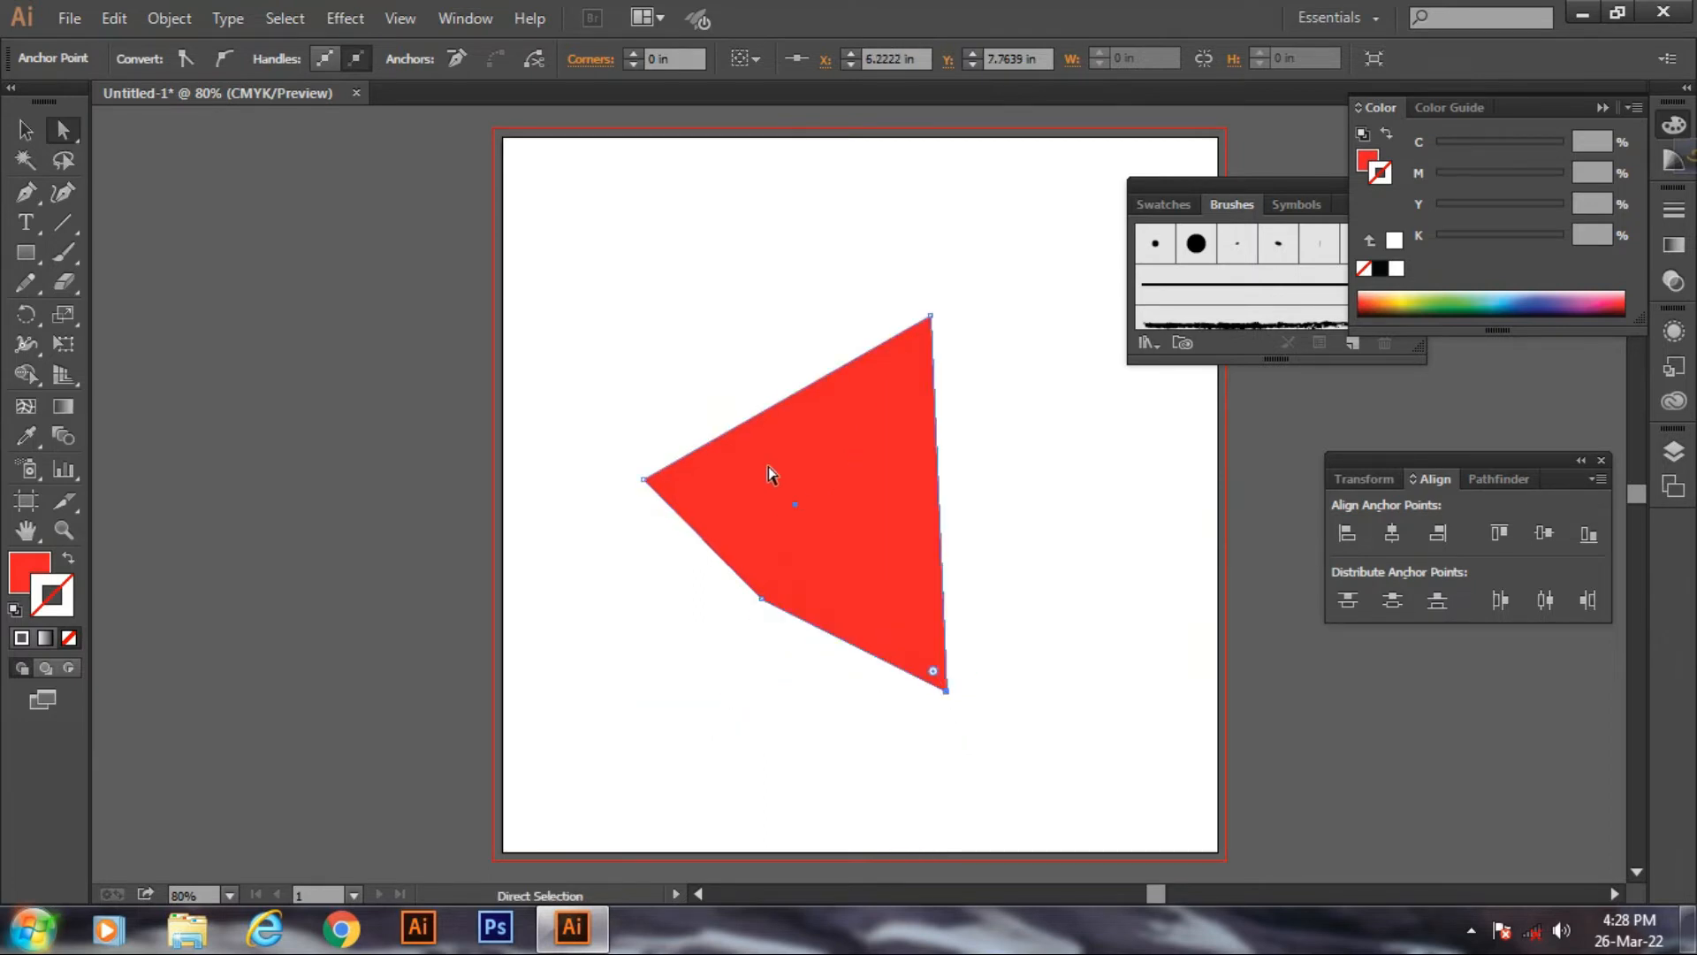
- Round only the lower-right corner of the irregular red shape to about 0.53 in with the Direct Selection tool
click(24, 130)
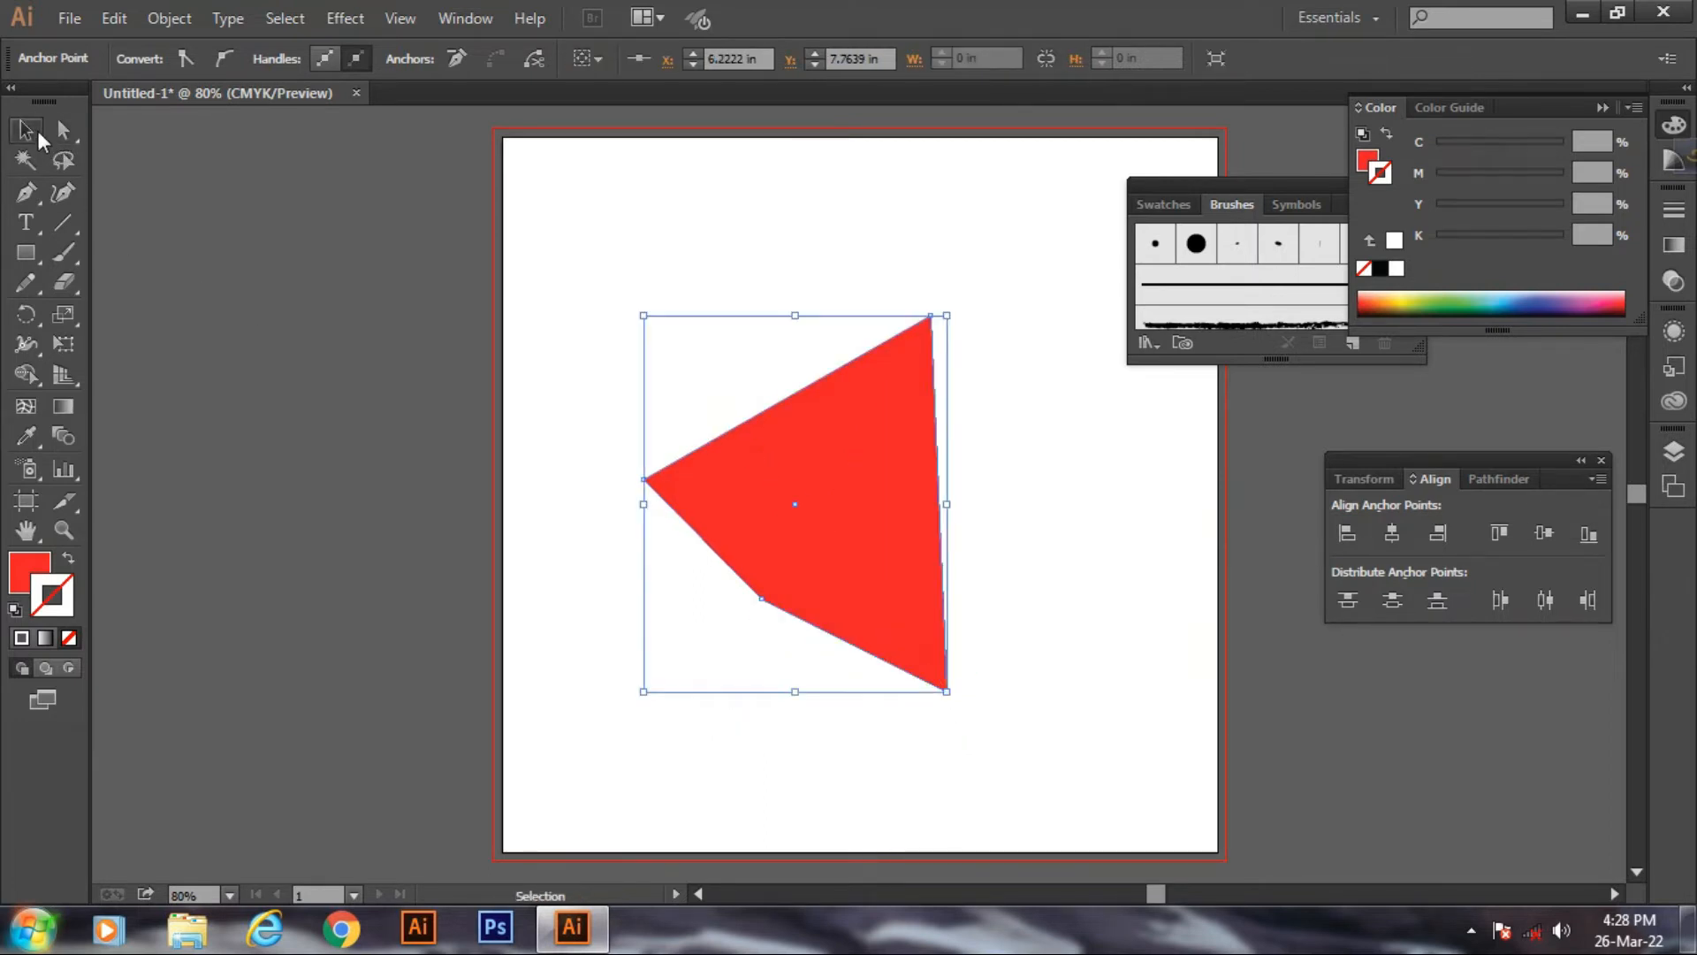
click(62, 130)
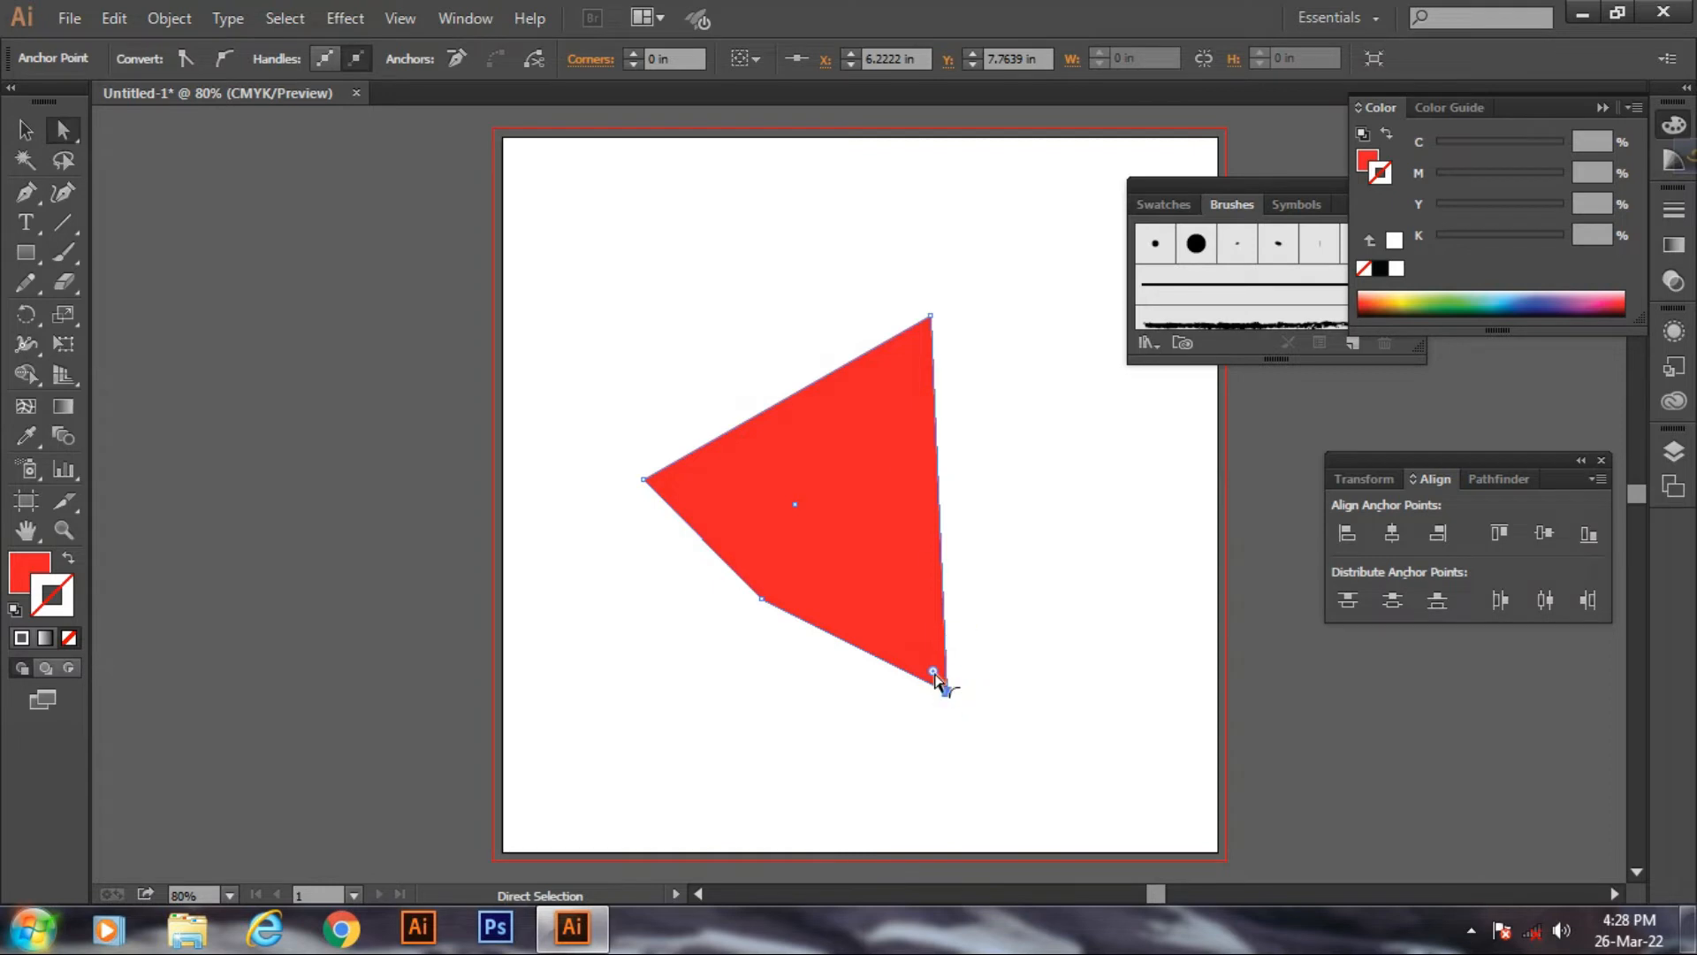
drag(935, 678, 878, 654)
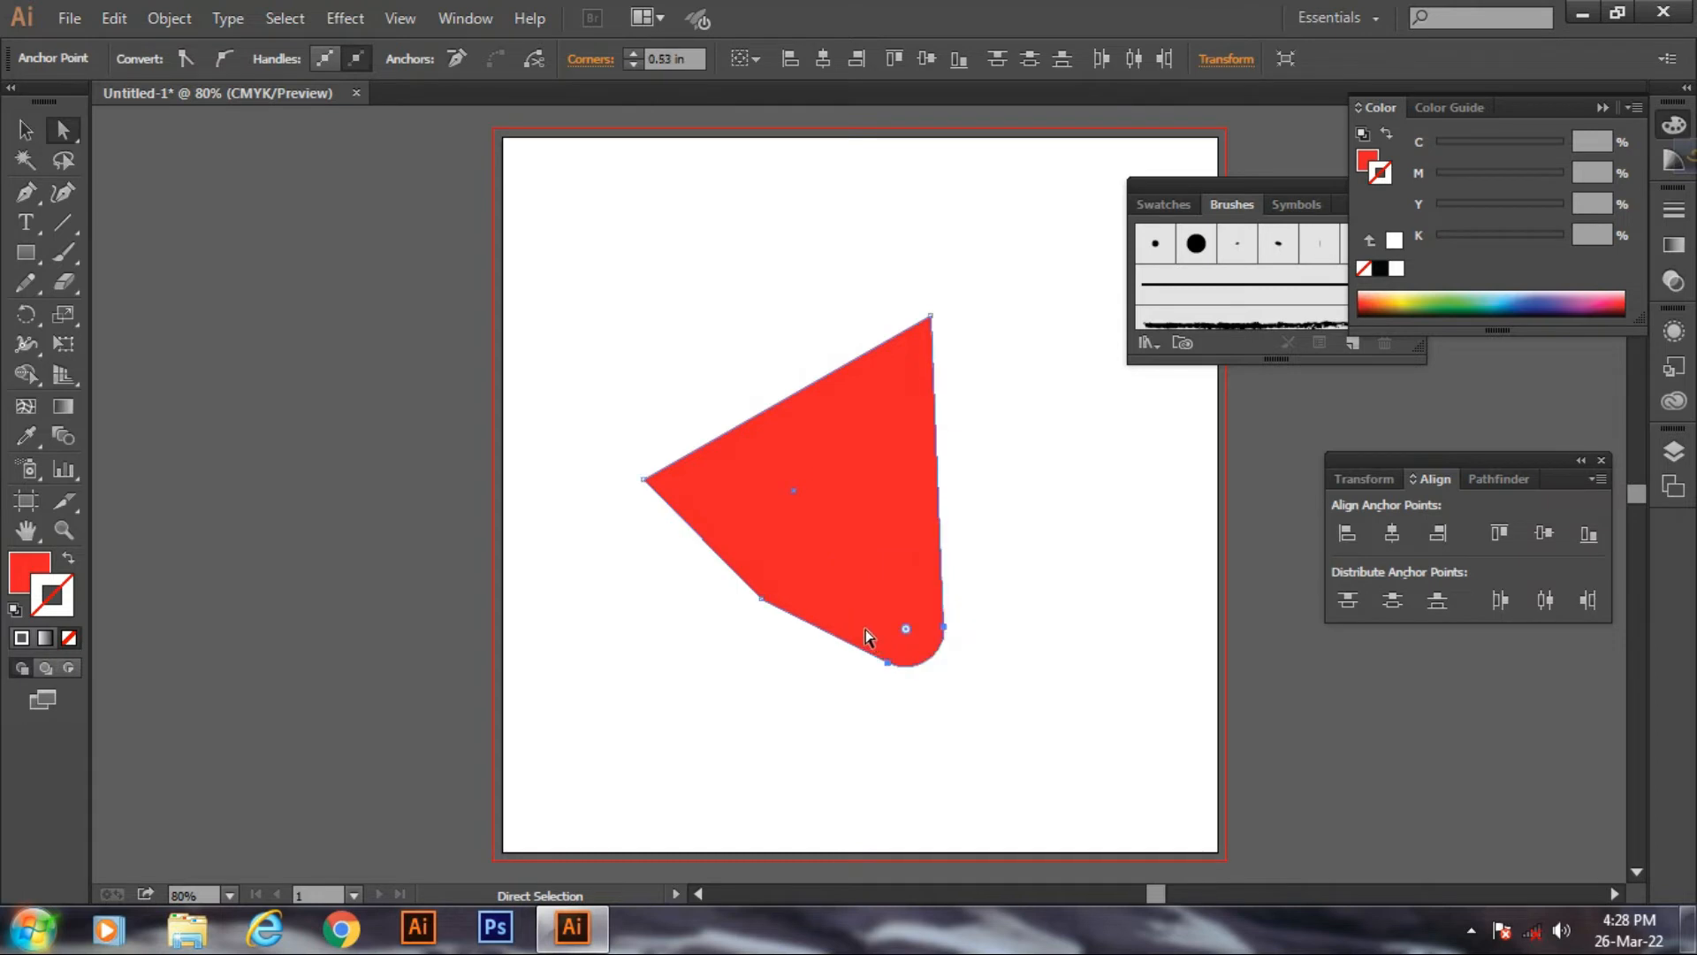
- Select the entire red shape, move it slightly up and to the left, and delete it
drag(627, 248, 1020, 735)
drag(817, 533, 790, 465)
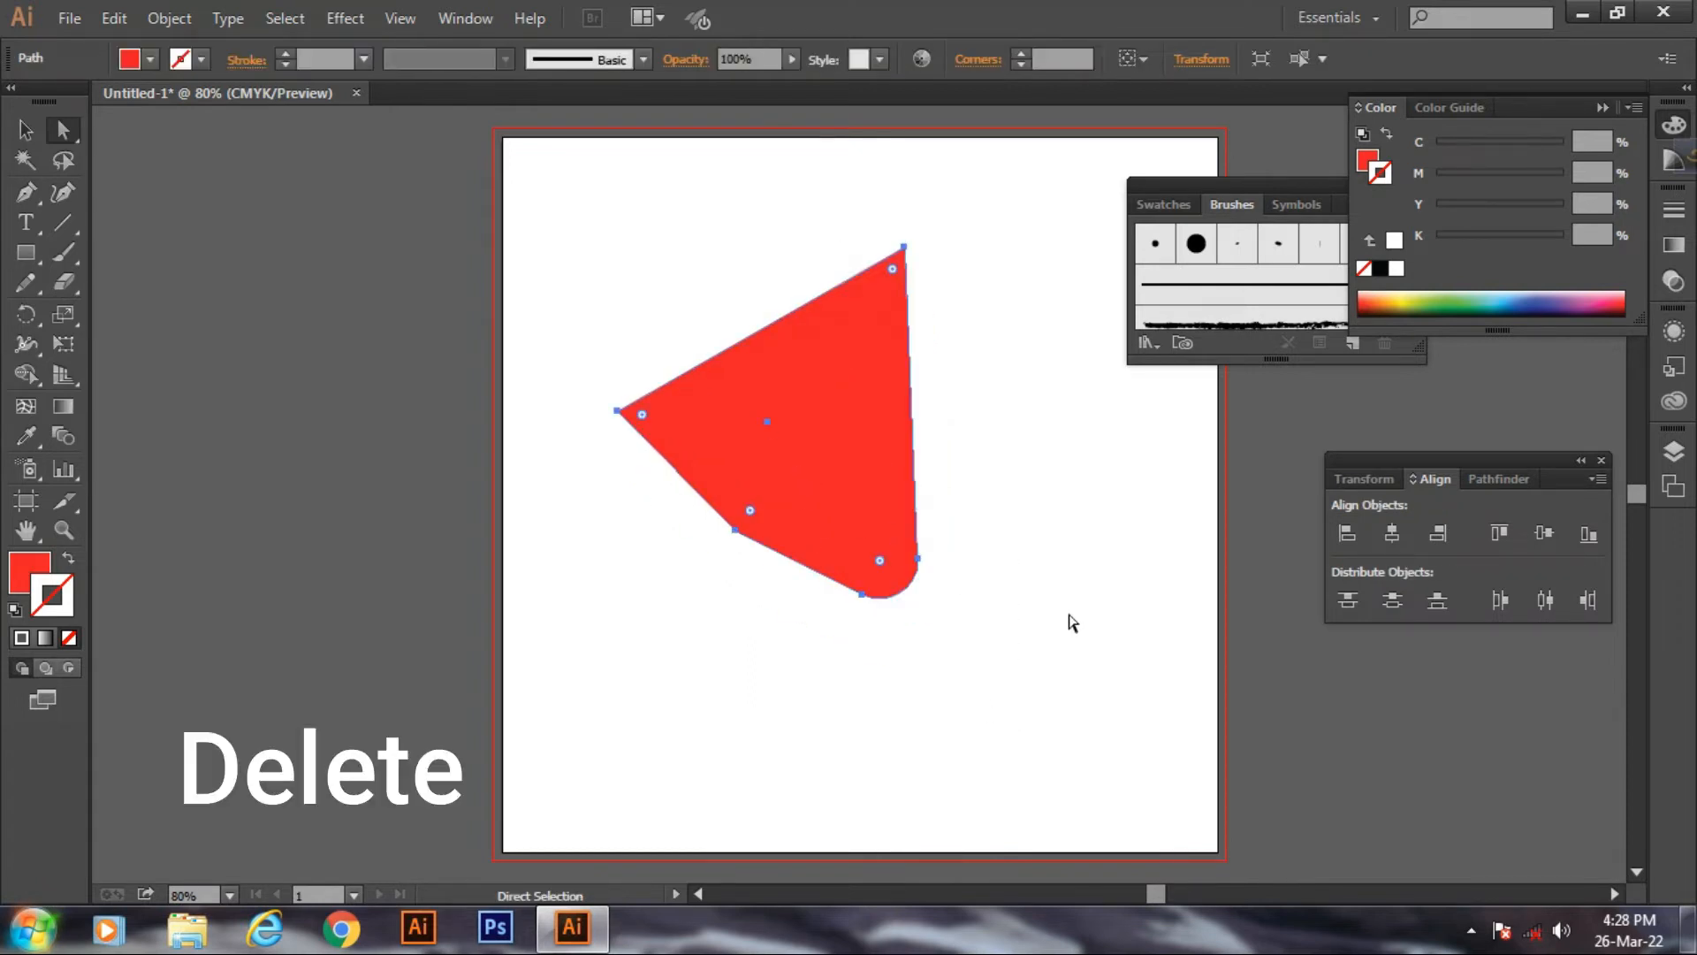
key(Delete)
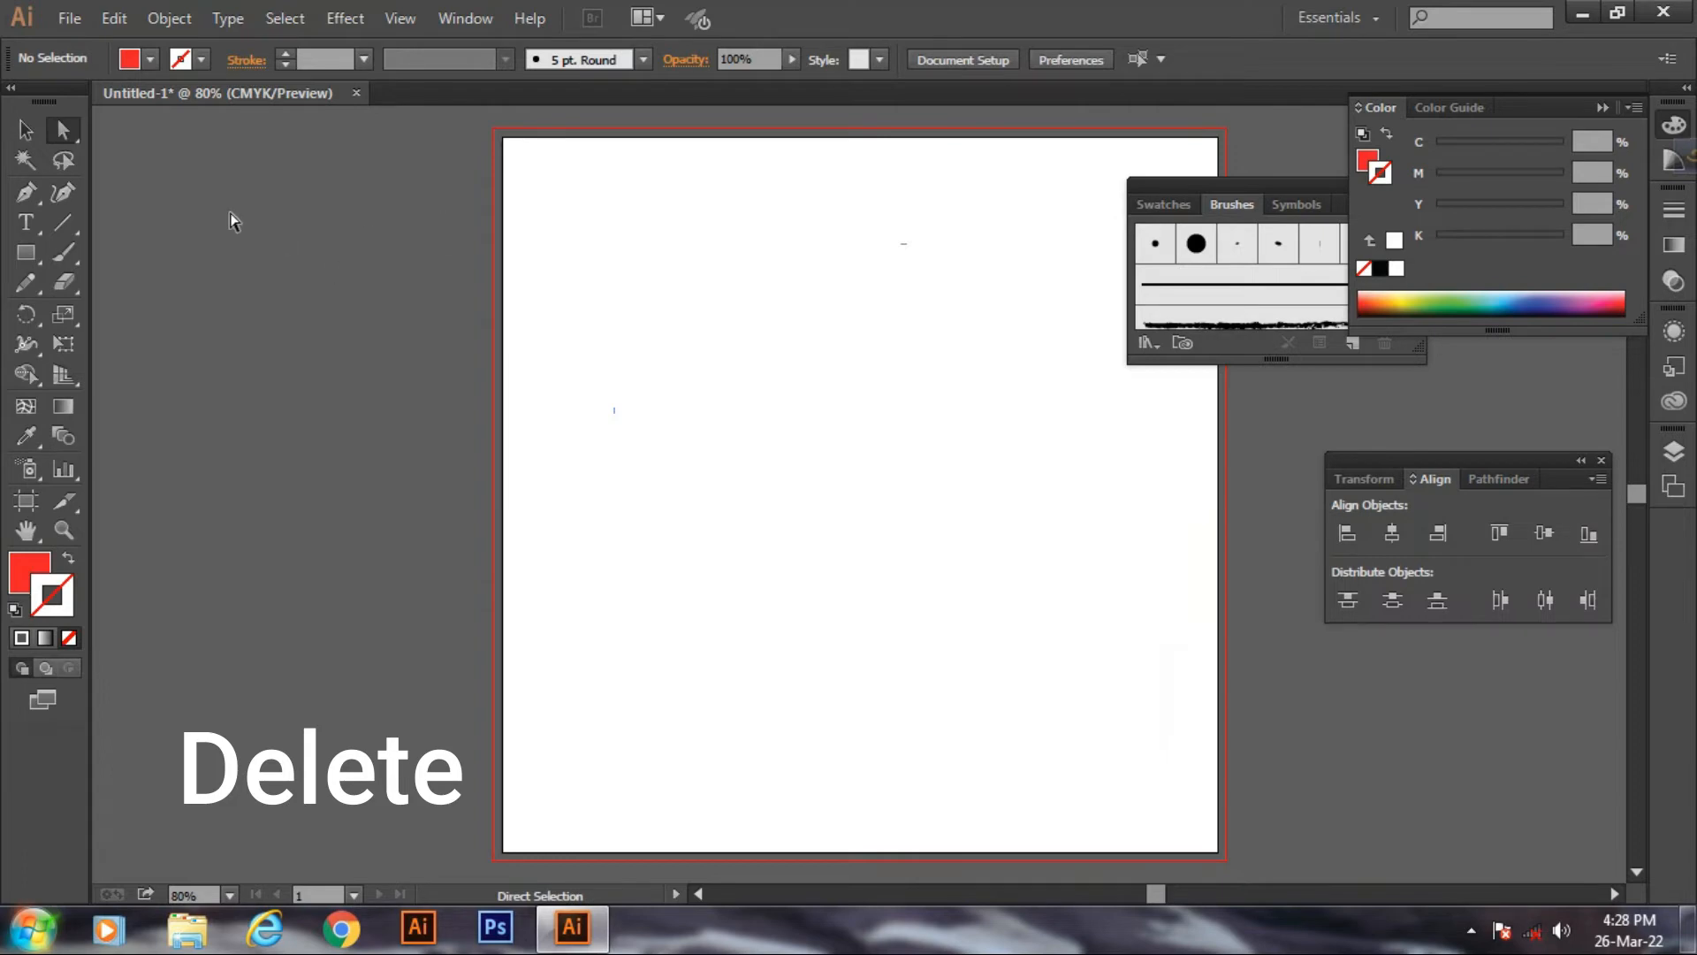
- Draw a red rectangle about 4.05 in wide and 4.22 in tall, slightly right of the artboard's center
click(25, 255)
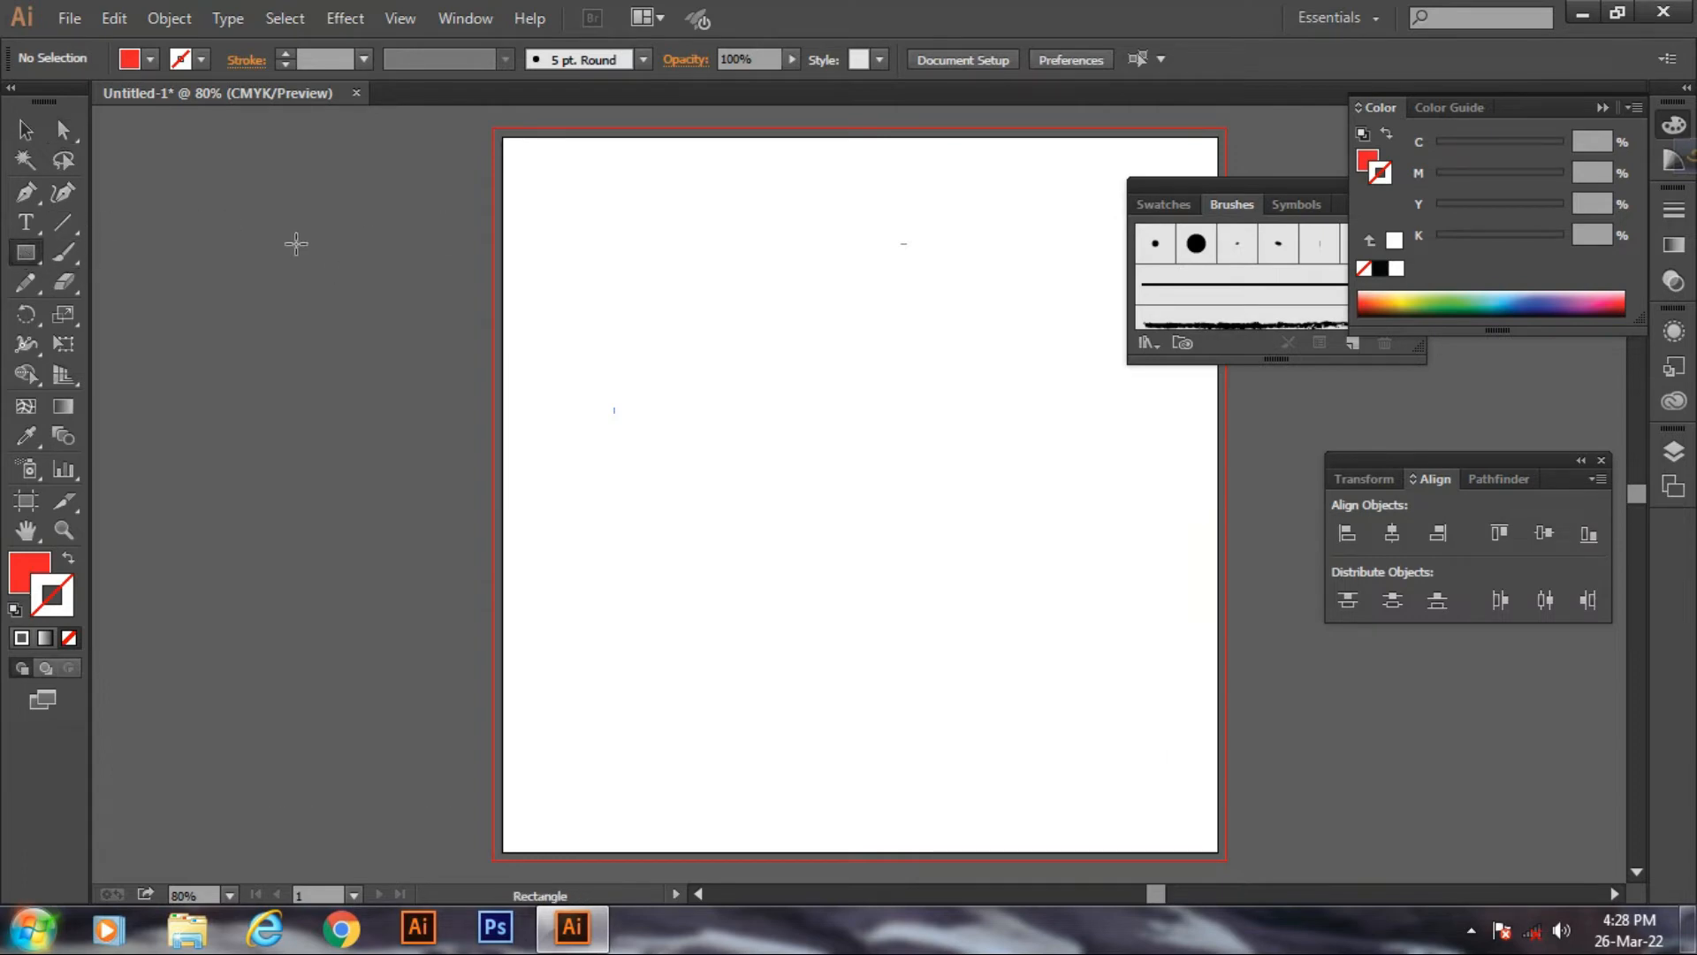
drag(768, 312, 1058, 614)
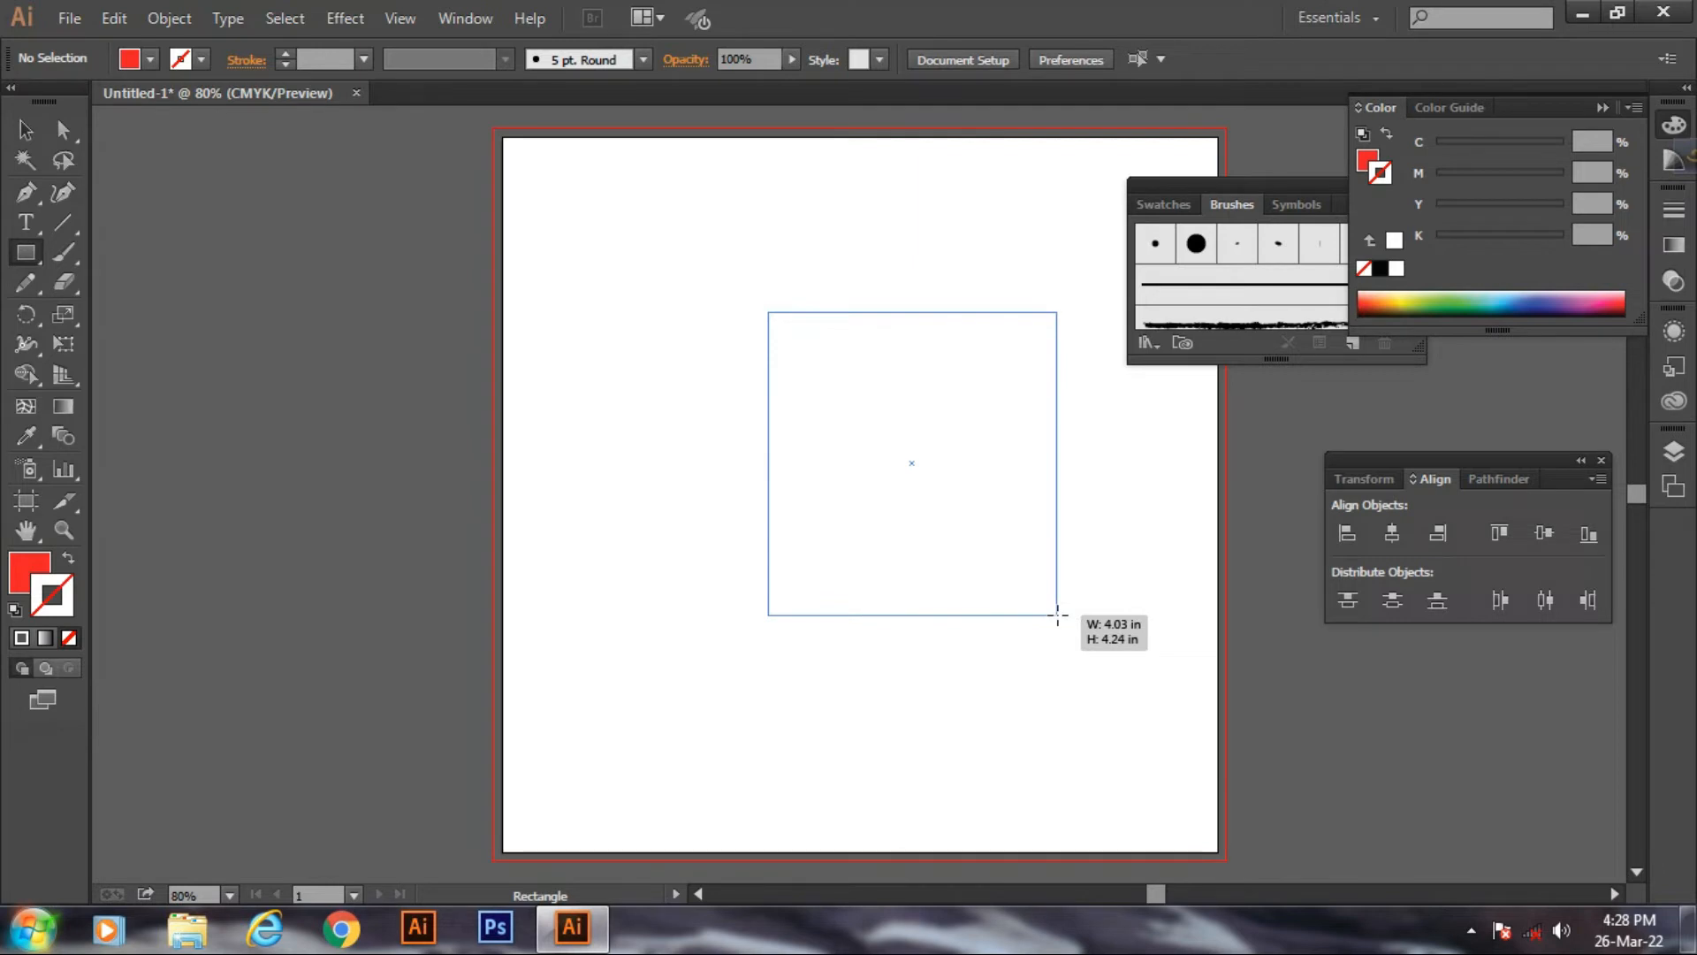
drag(1057, 614, 1057, 615)
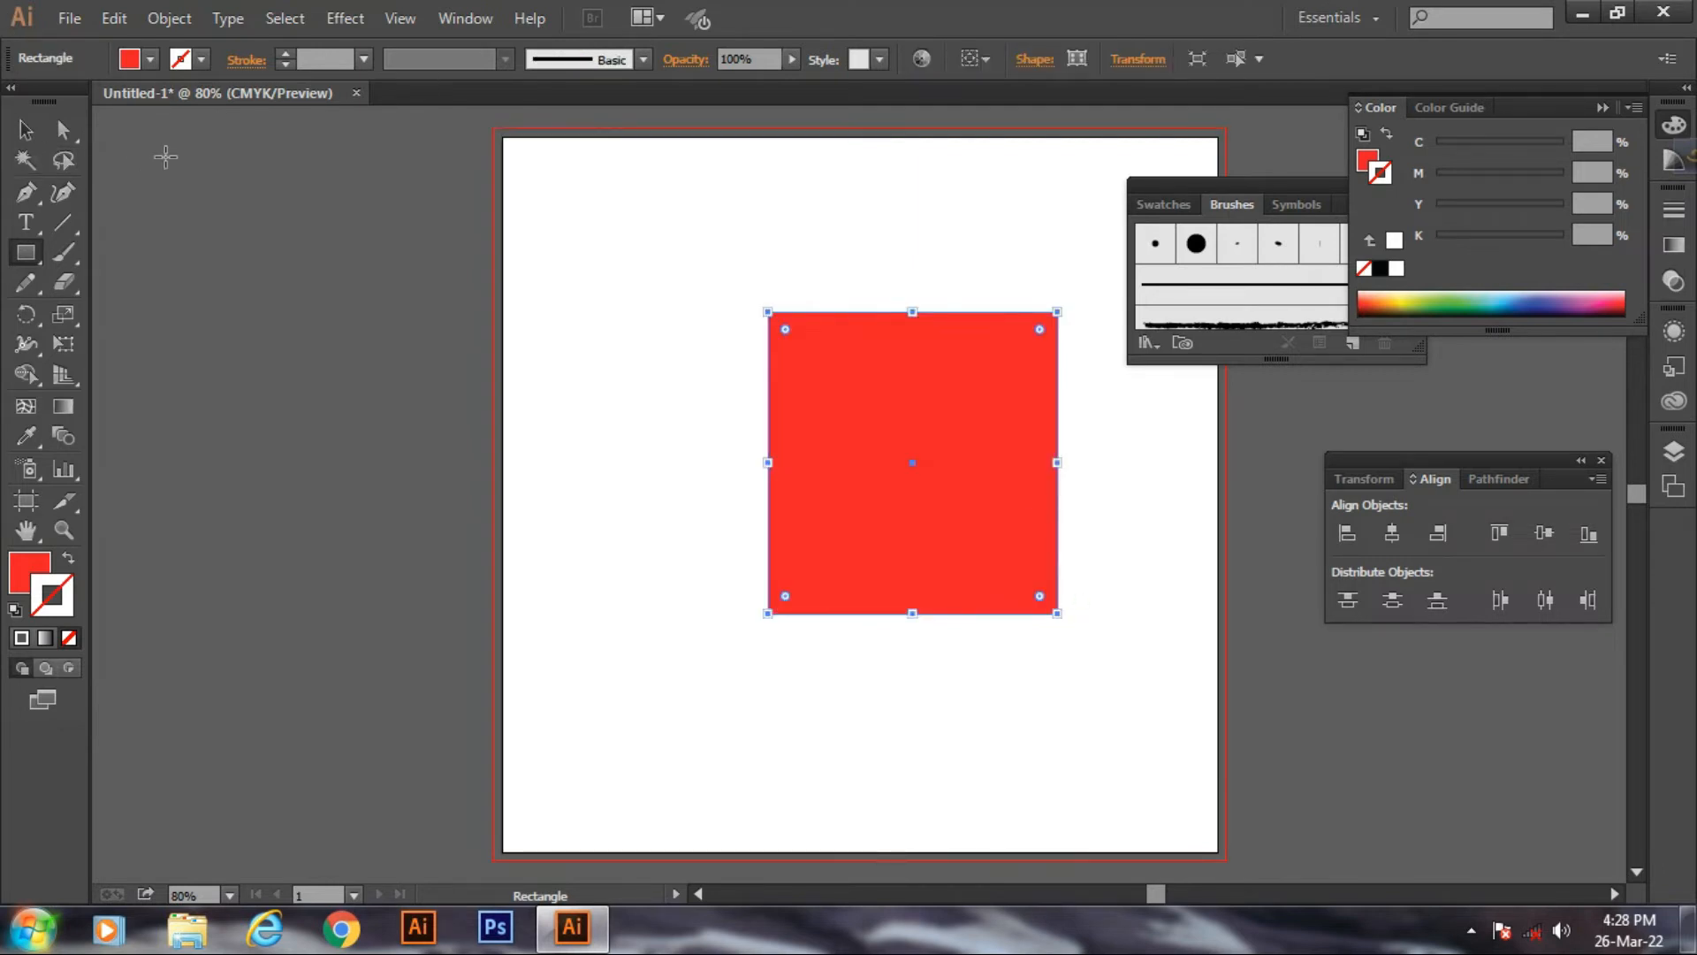
- Round all four corners of the red rectangle to a radius of about 1.61 in with the Direct Selection tool
click(71, 138)
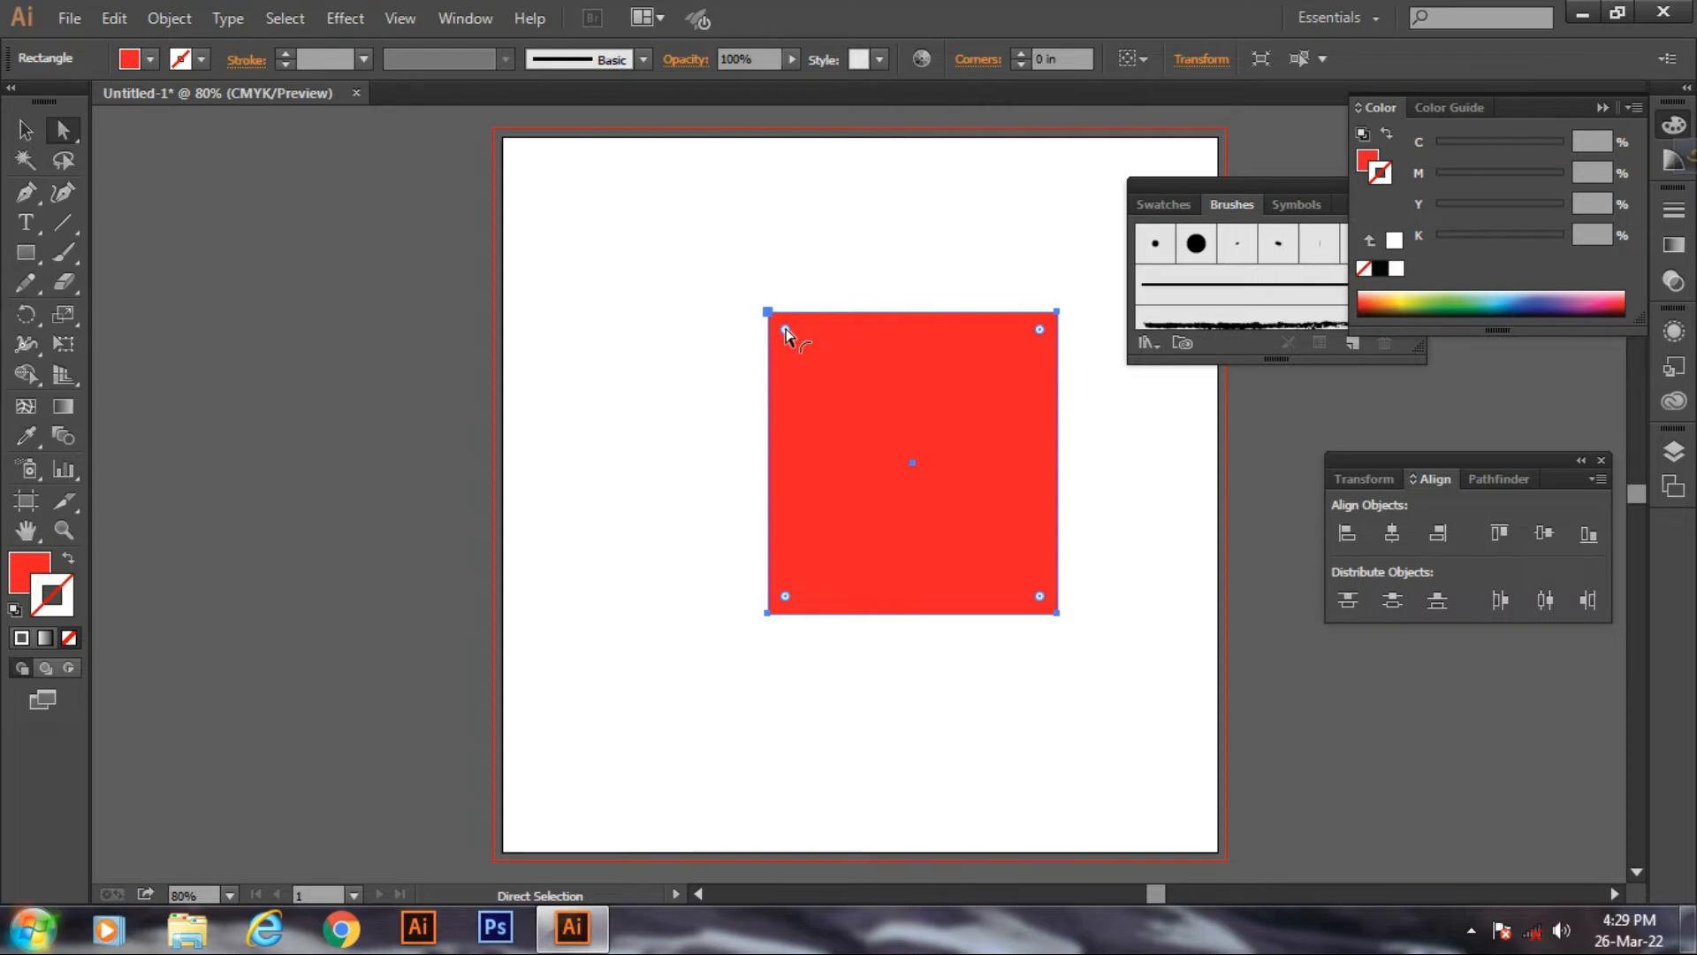
mouse_move(786, 330)
mouse_down()
mouse_move(875, 428)
mouse_move(892, 461)
mouse_move(782, 329)
mouse_move(867, 417)
mouse_move(902, 491)
mouse_move(830, 371)
mouse_move(897, 483)
mouse_move(768, 320)
mouse_up()
drag(787, 601, 857, 536)
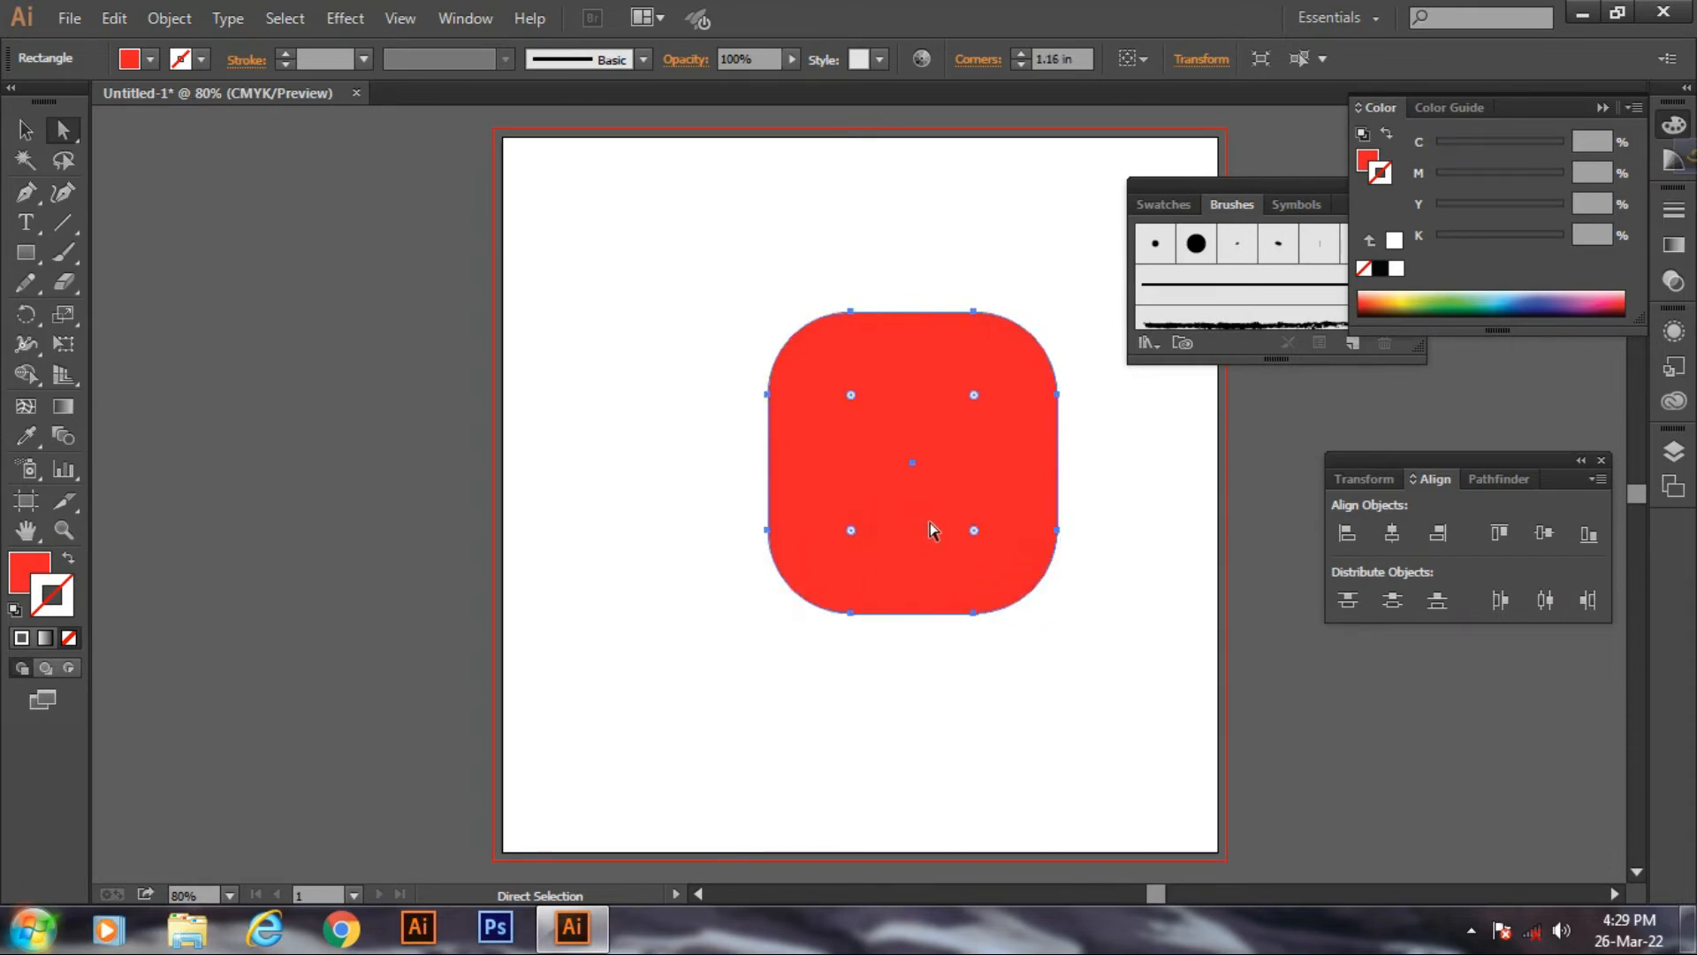
drag(974, 531, 935, 511)
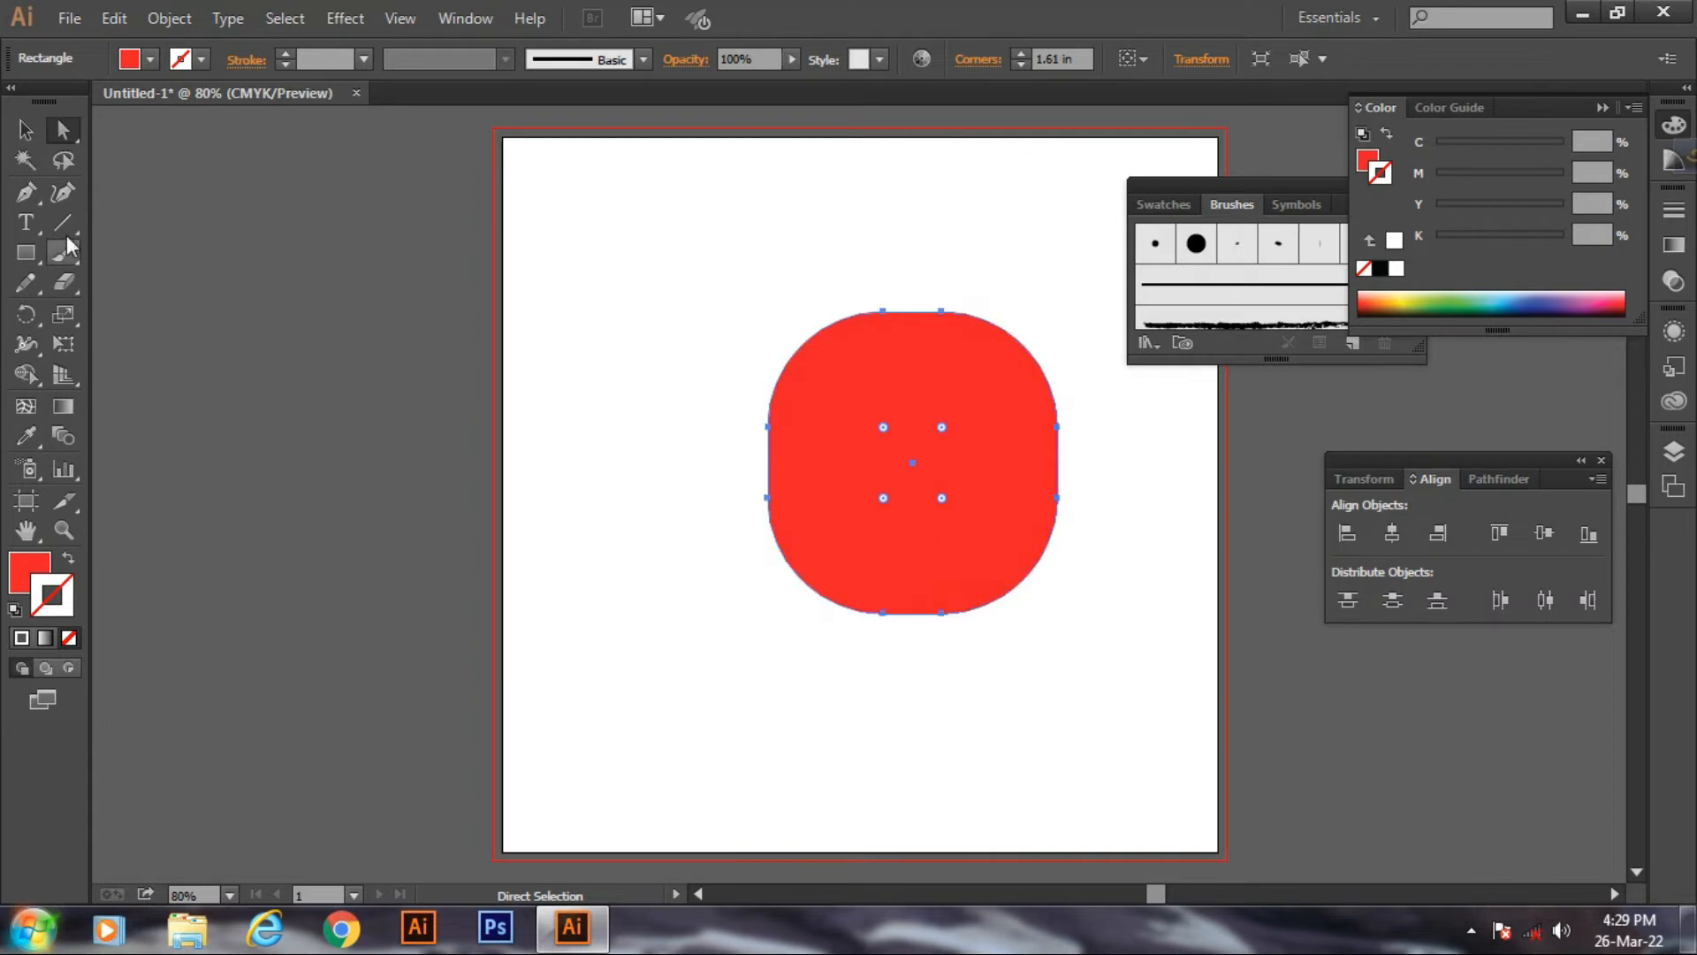
- Move the rounded red rectangle to the artboard's upper-left area with the Selection tool
click(26, 131)
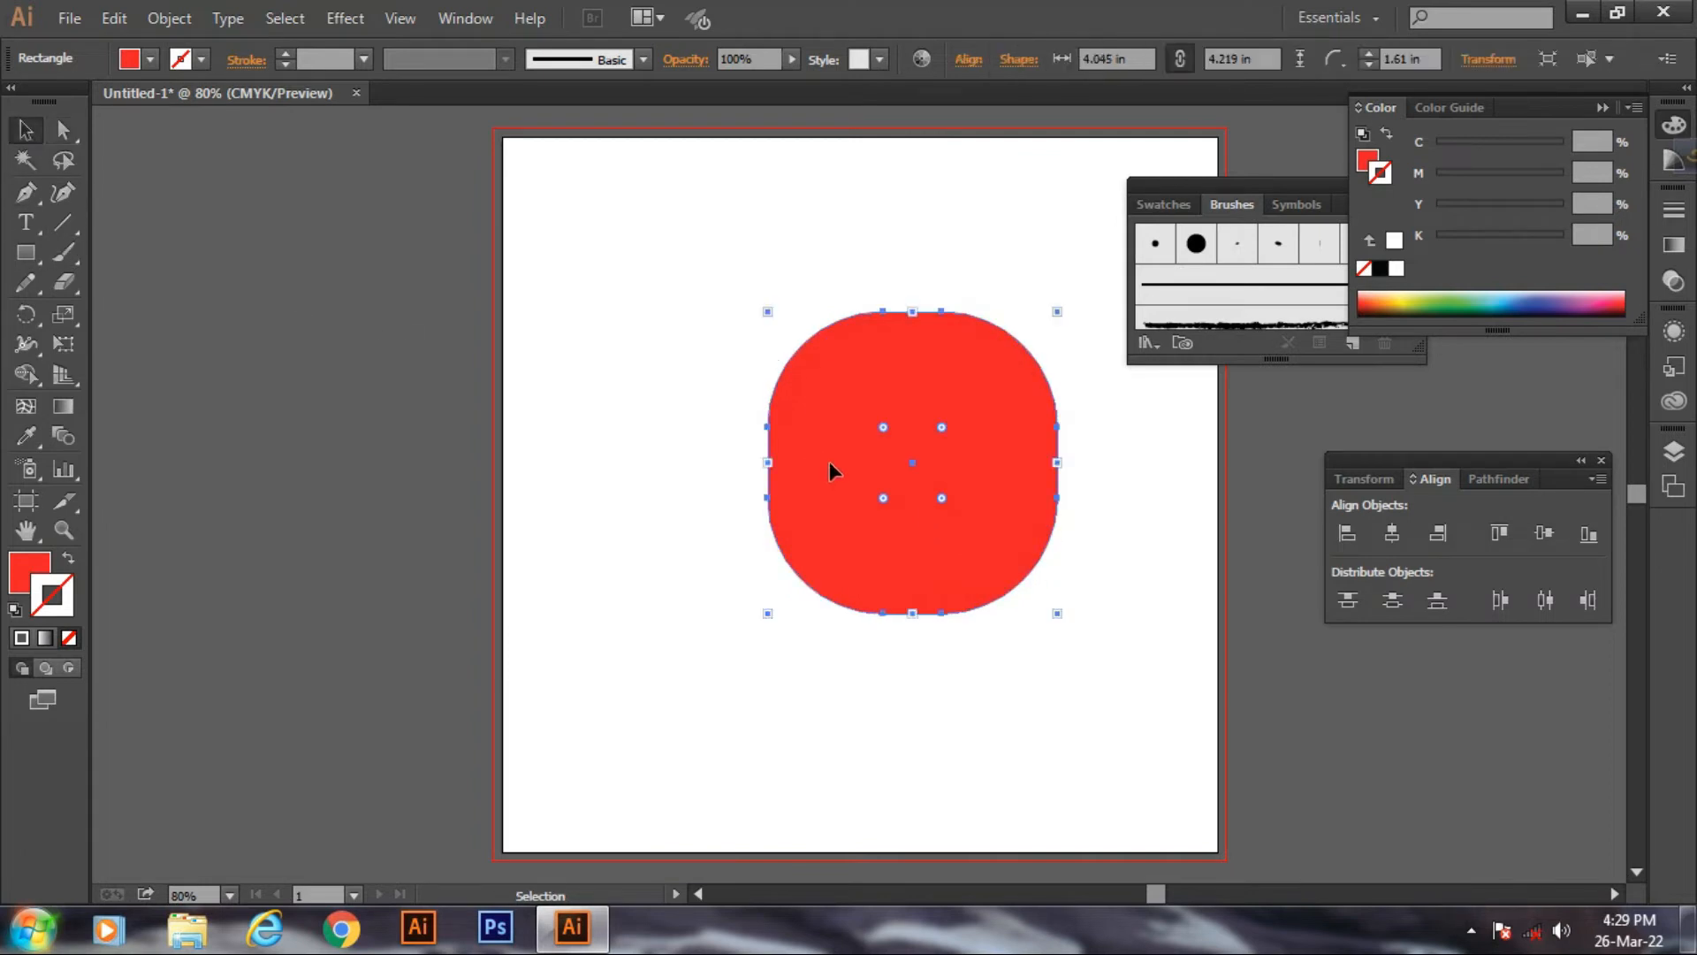
drag(969, 498, 810, 380)
click(368, 247)
drag(704, 404, 691, 366)
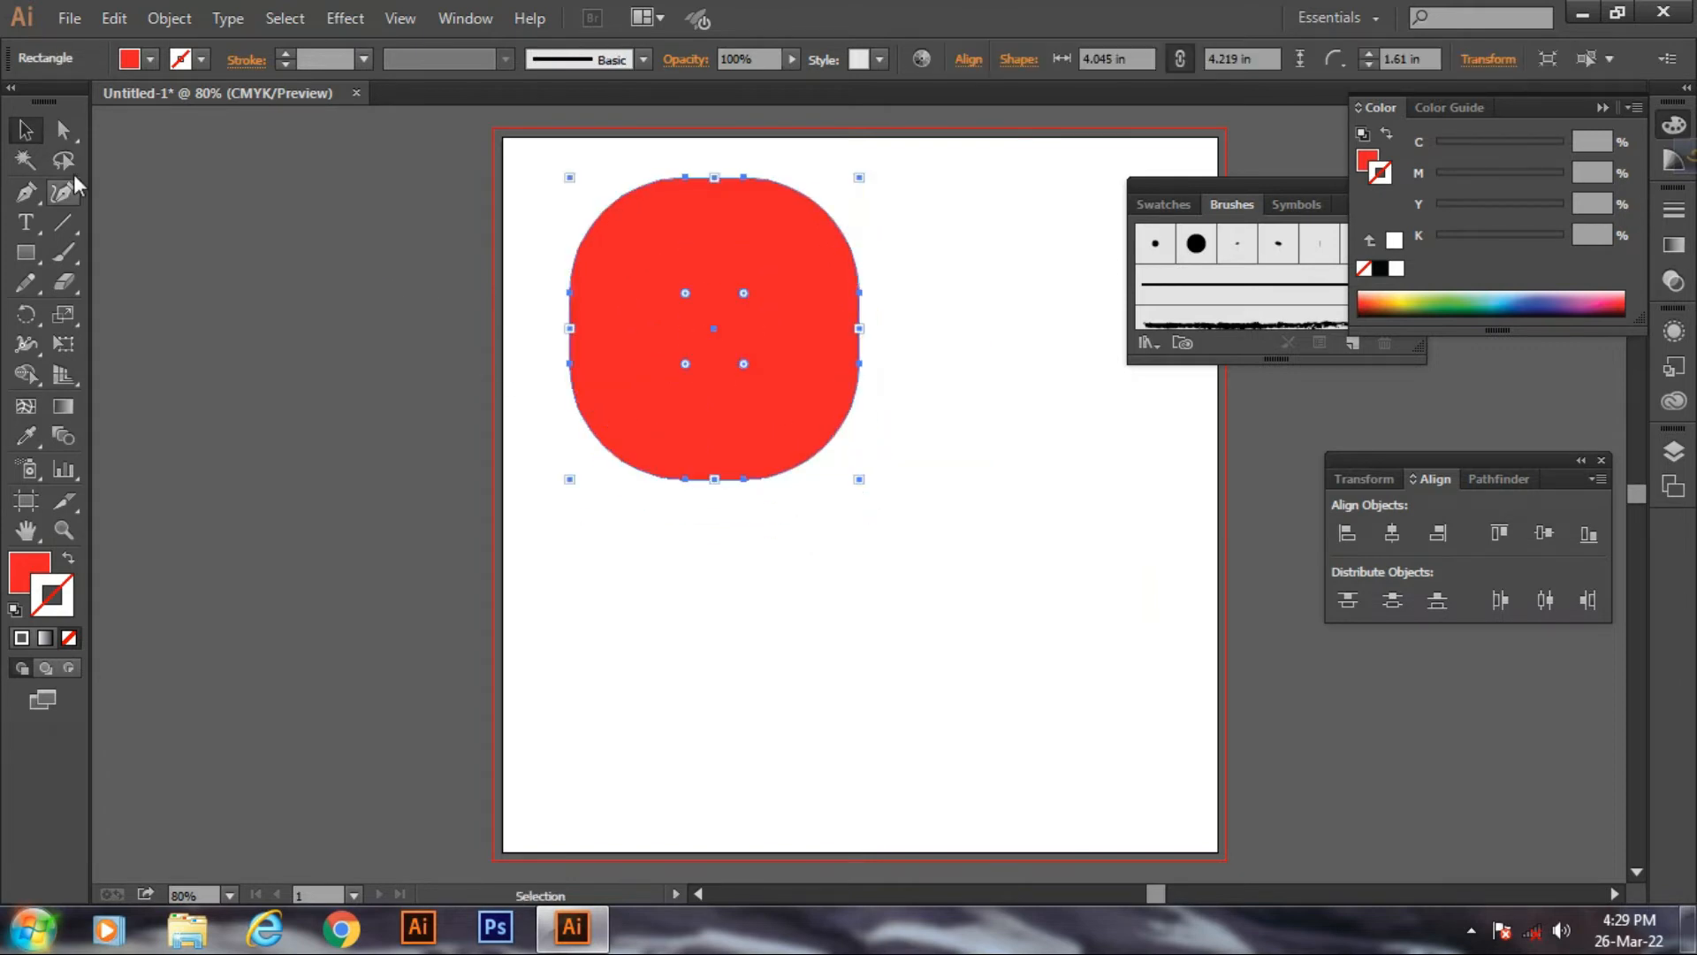
- Draw a closed, curved leaf shape about 3.1 in wide and 3.6 in tall below the rounded rectangle with the Pen tool
click(24, 196)
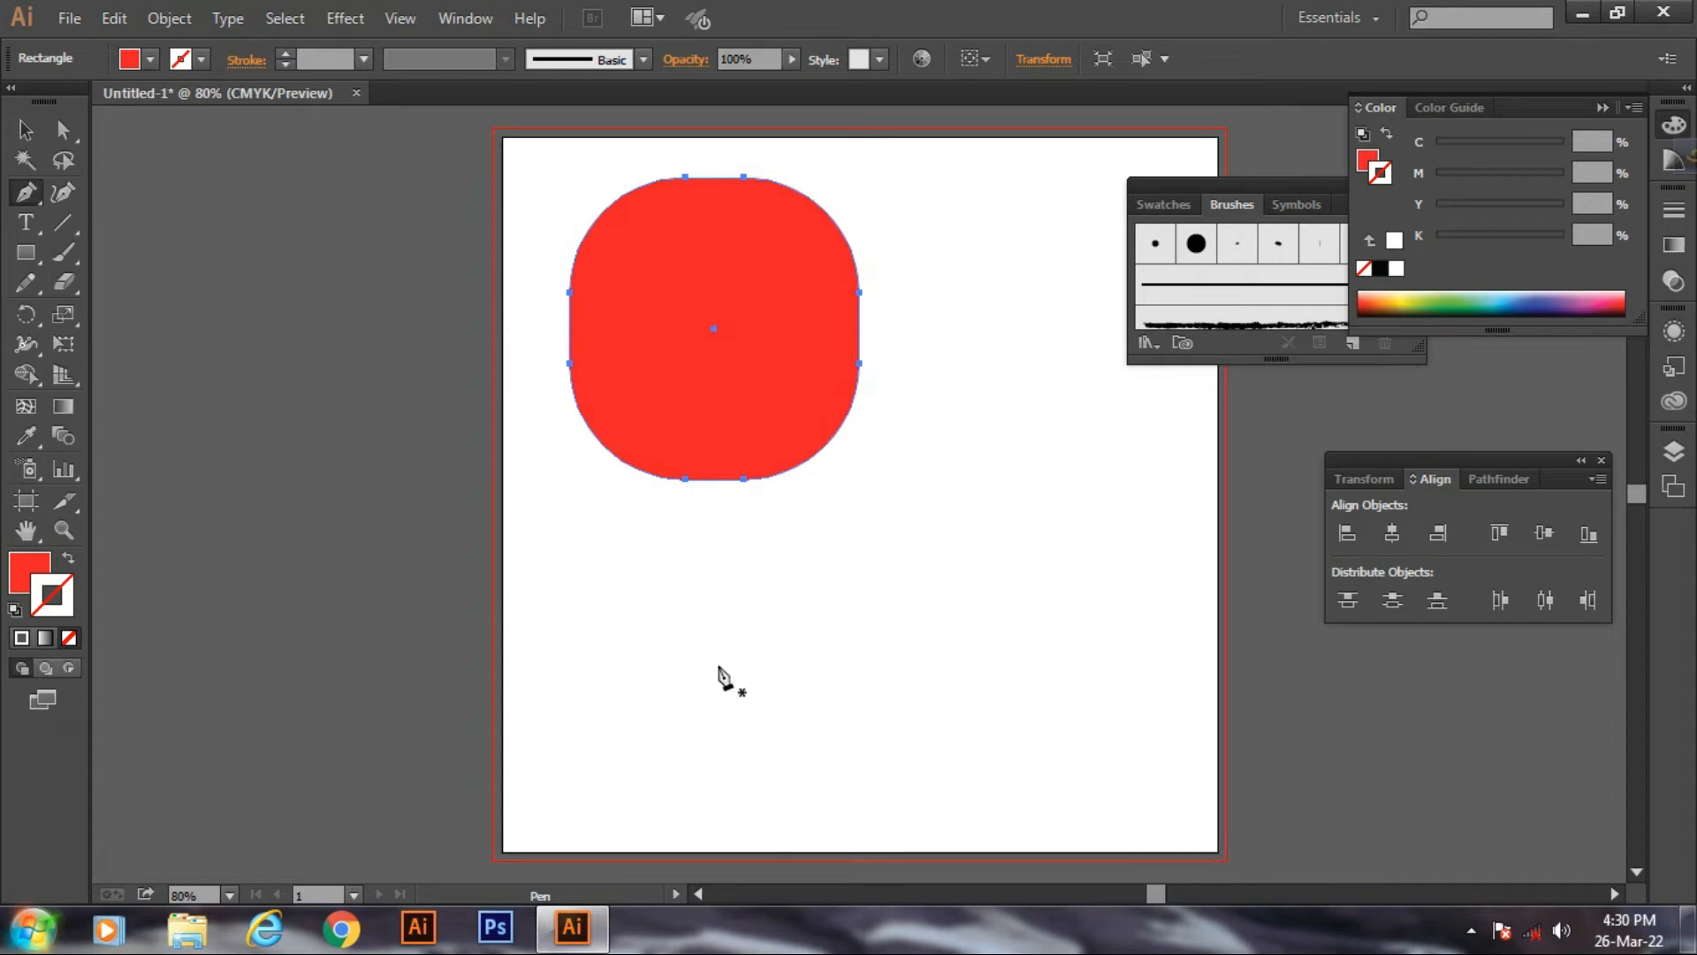
click(760, 712)
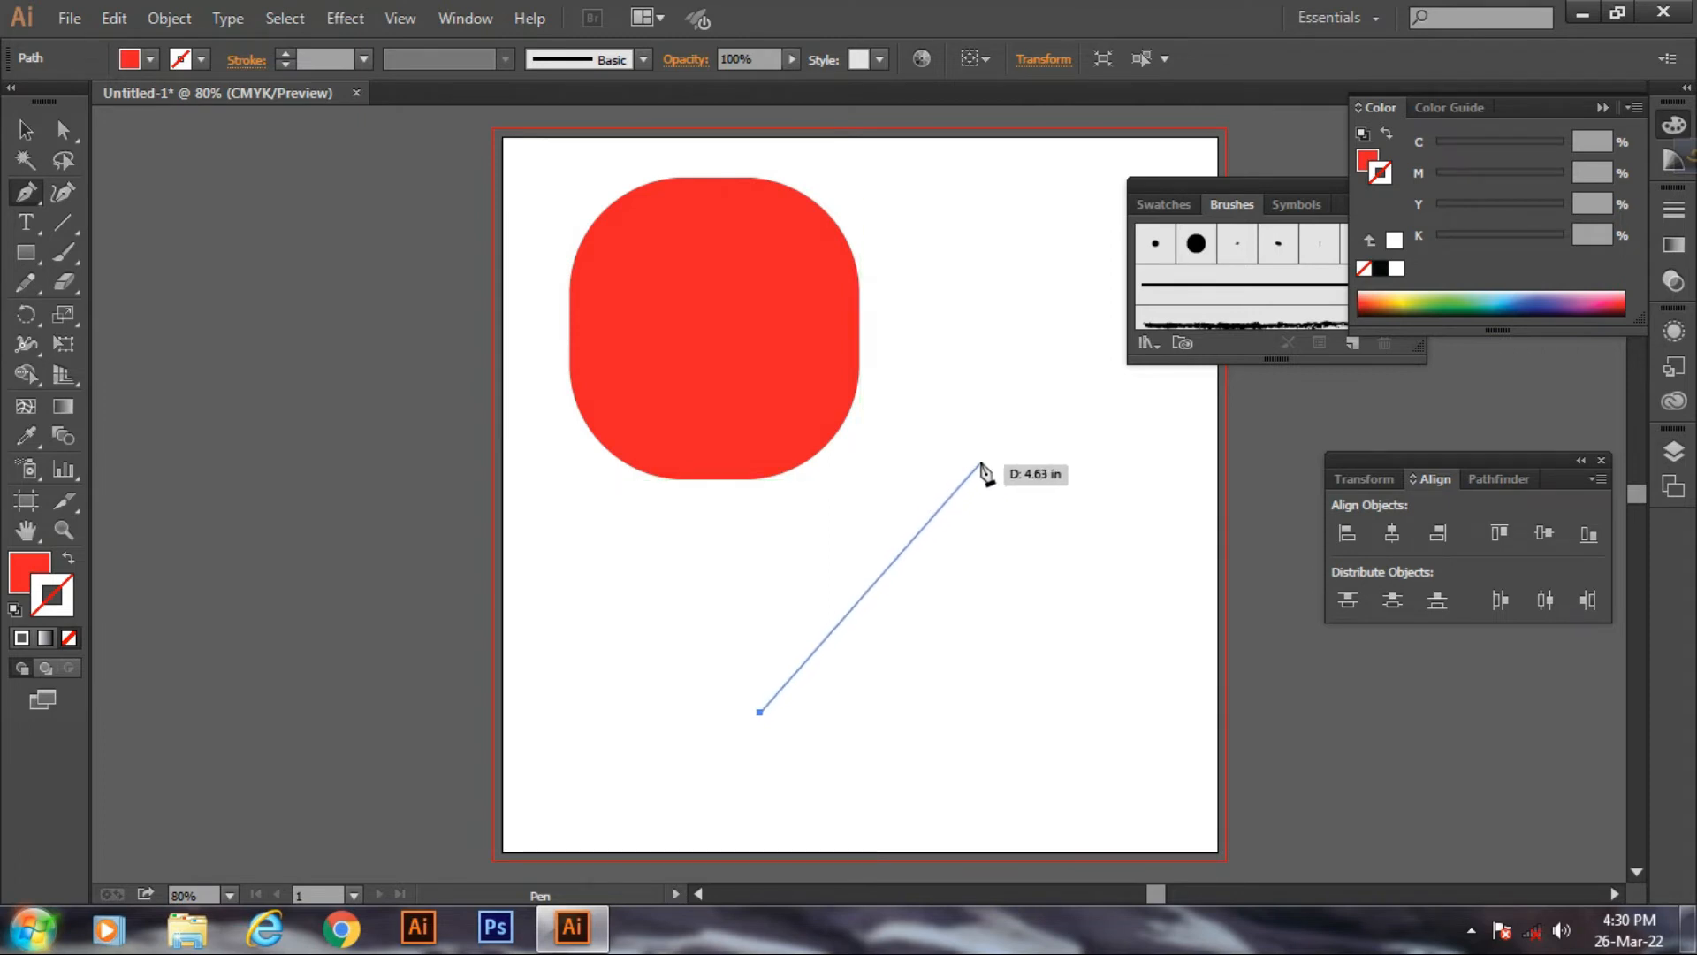
drag(984, 458, 1148, 412)
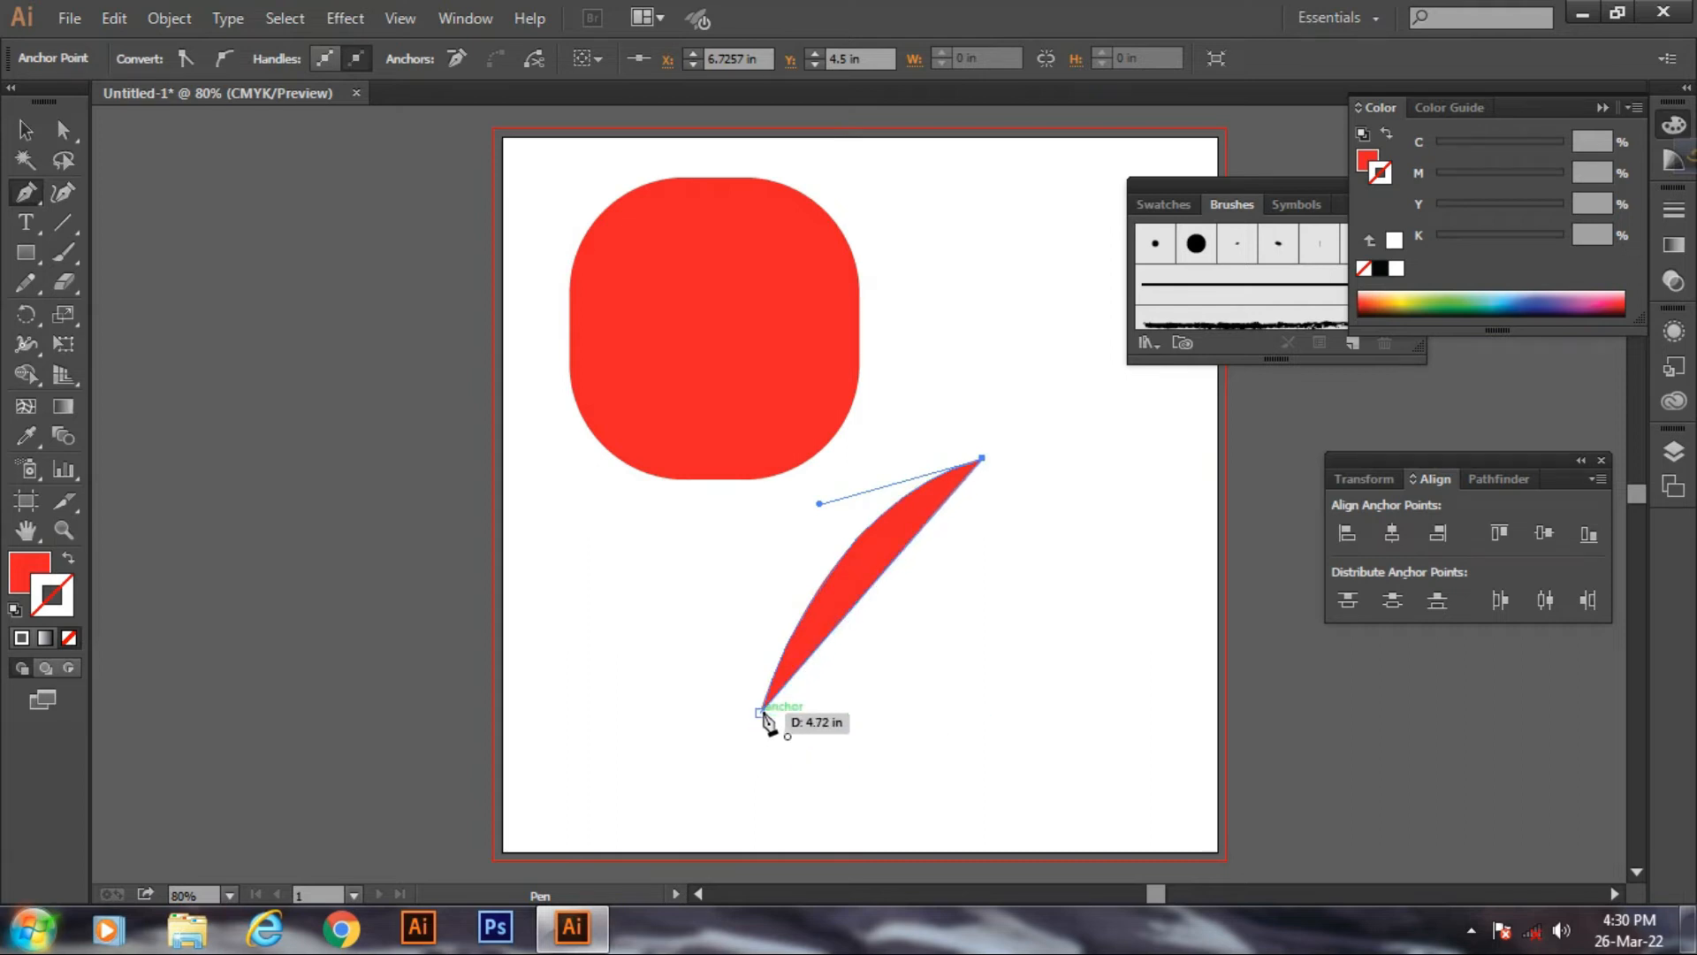
click(762, 713)
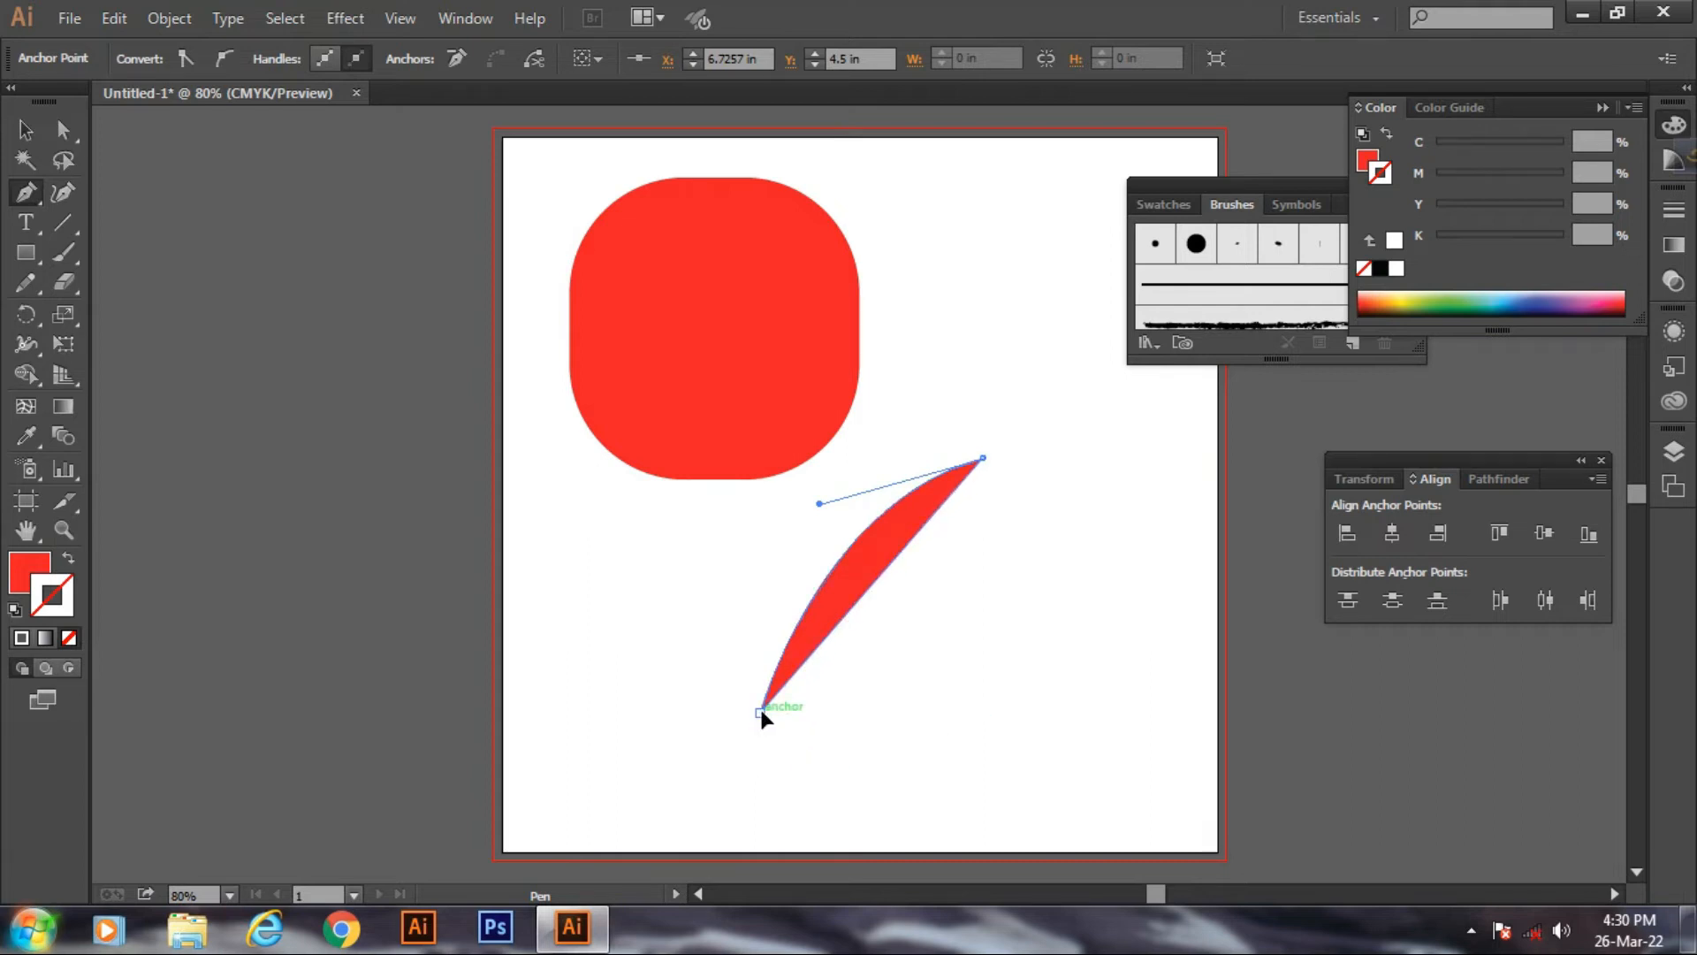
drag(760, 709, 577, 799)
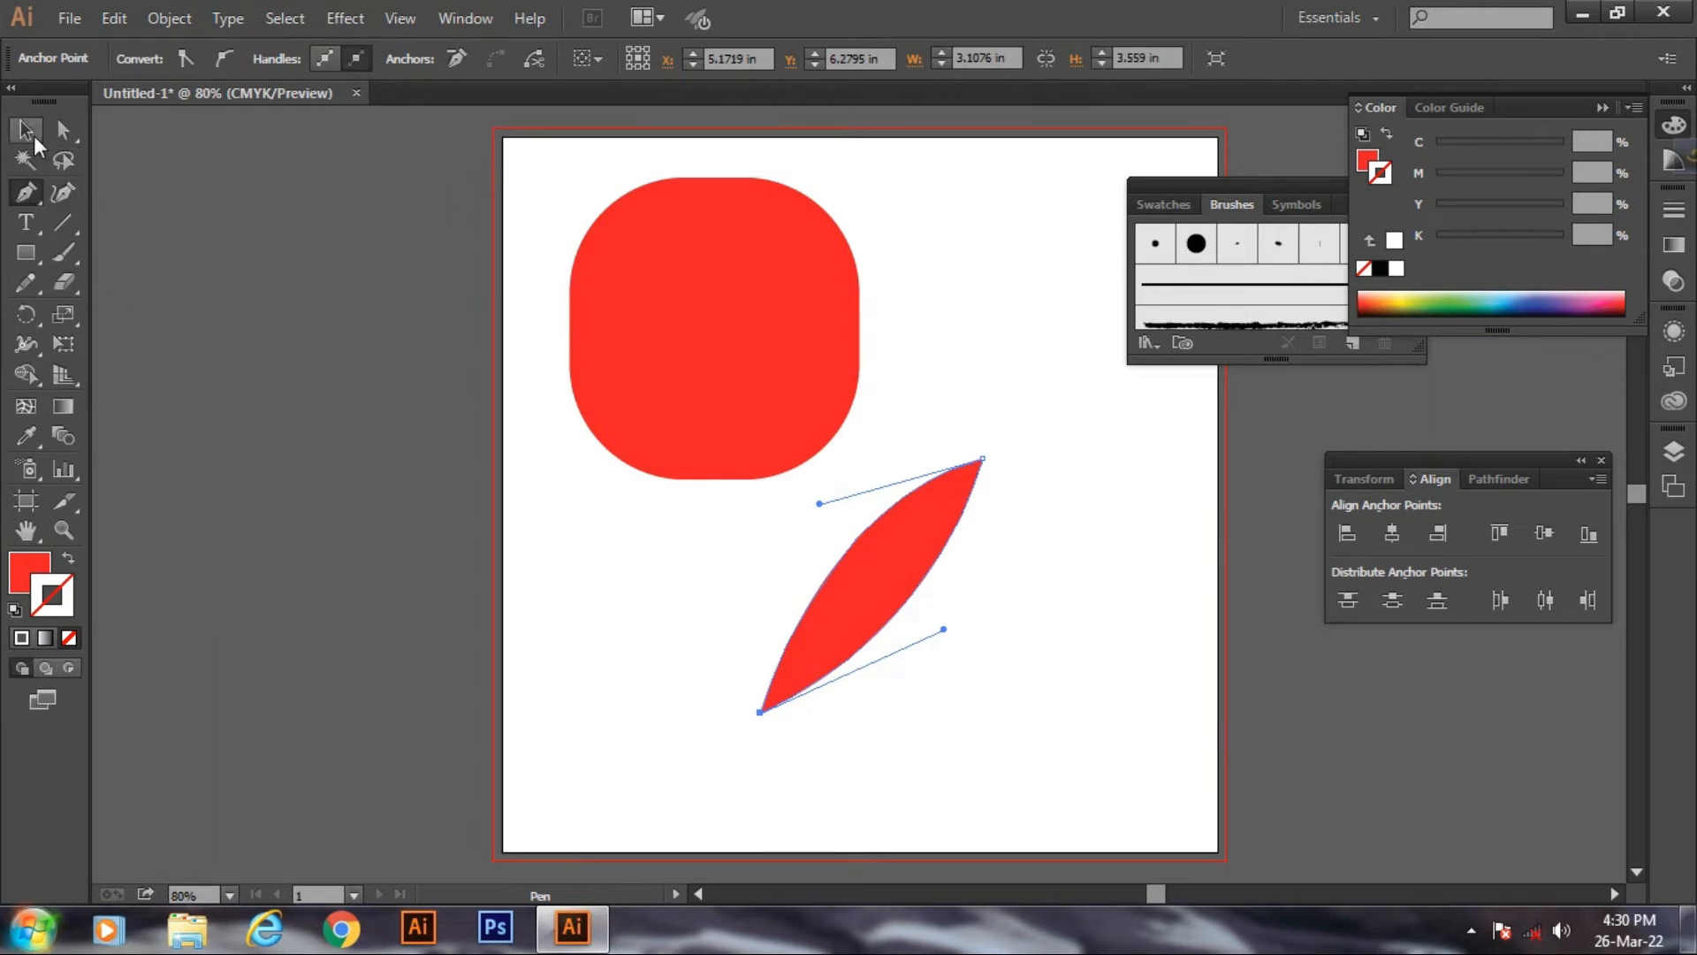
- Move the leaf shape up beside the rounded rectangle's lower-right side with the Selection tool, and deselect it
click(27, 131)
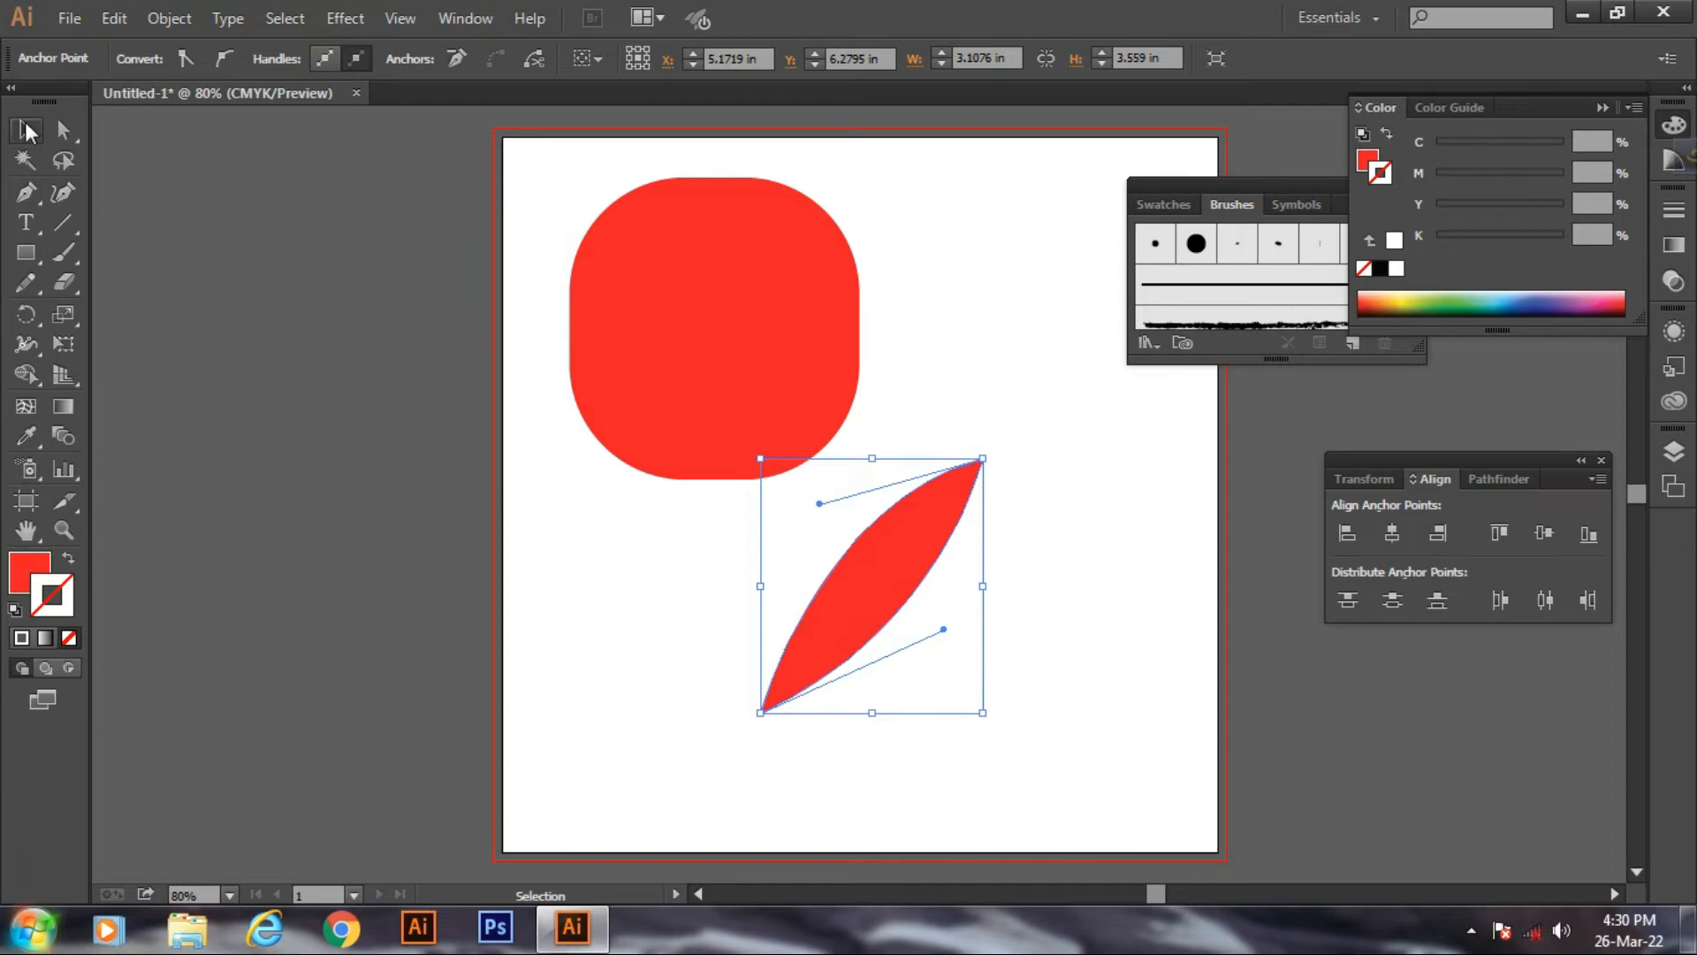
click(1007, 559)
drag(868, 567, 1045, 539)
drag(1065, 624, 1040, 489)
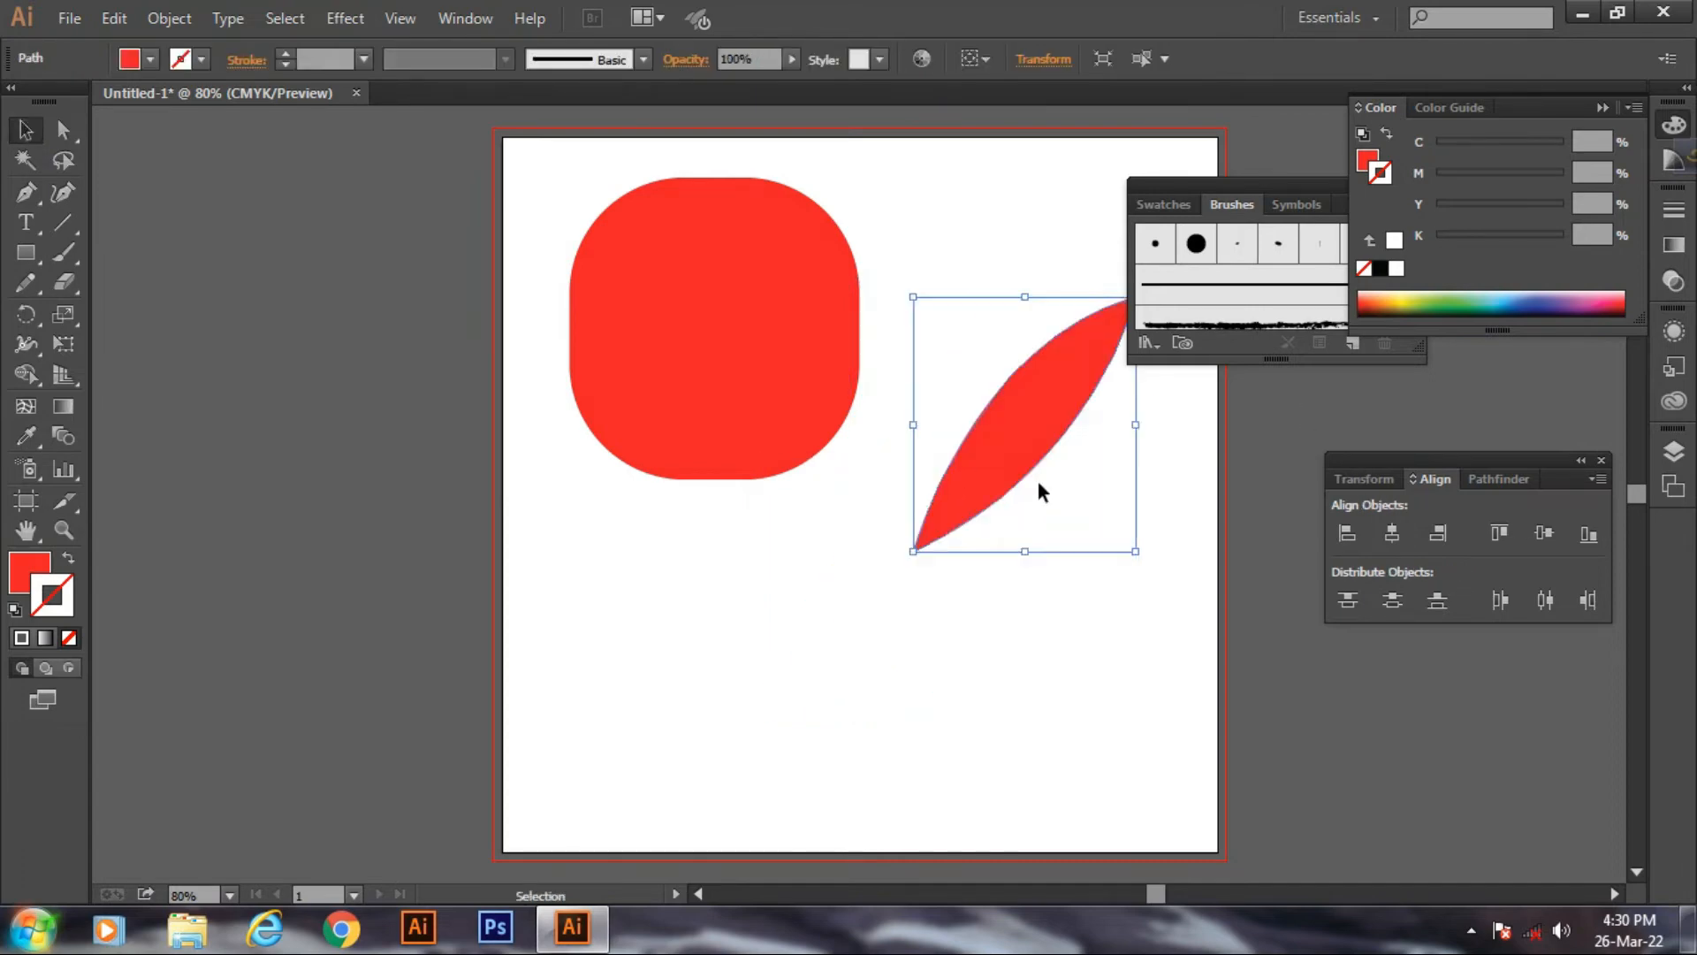
drag(1036, 408, 959, 464)
click(874, 703)
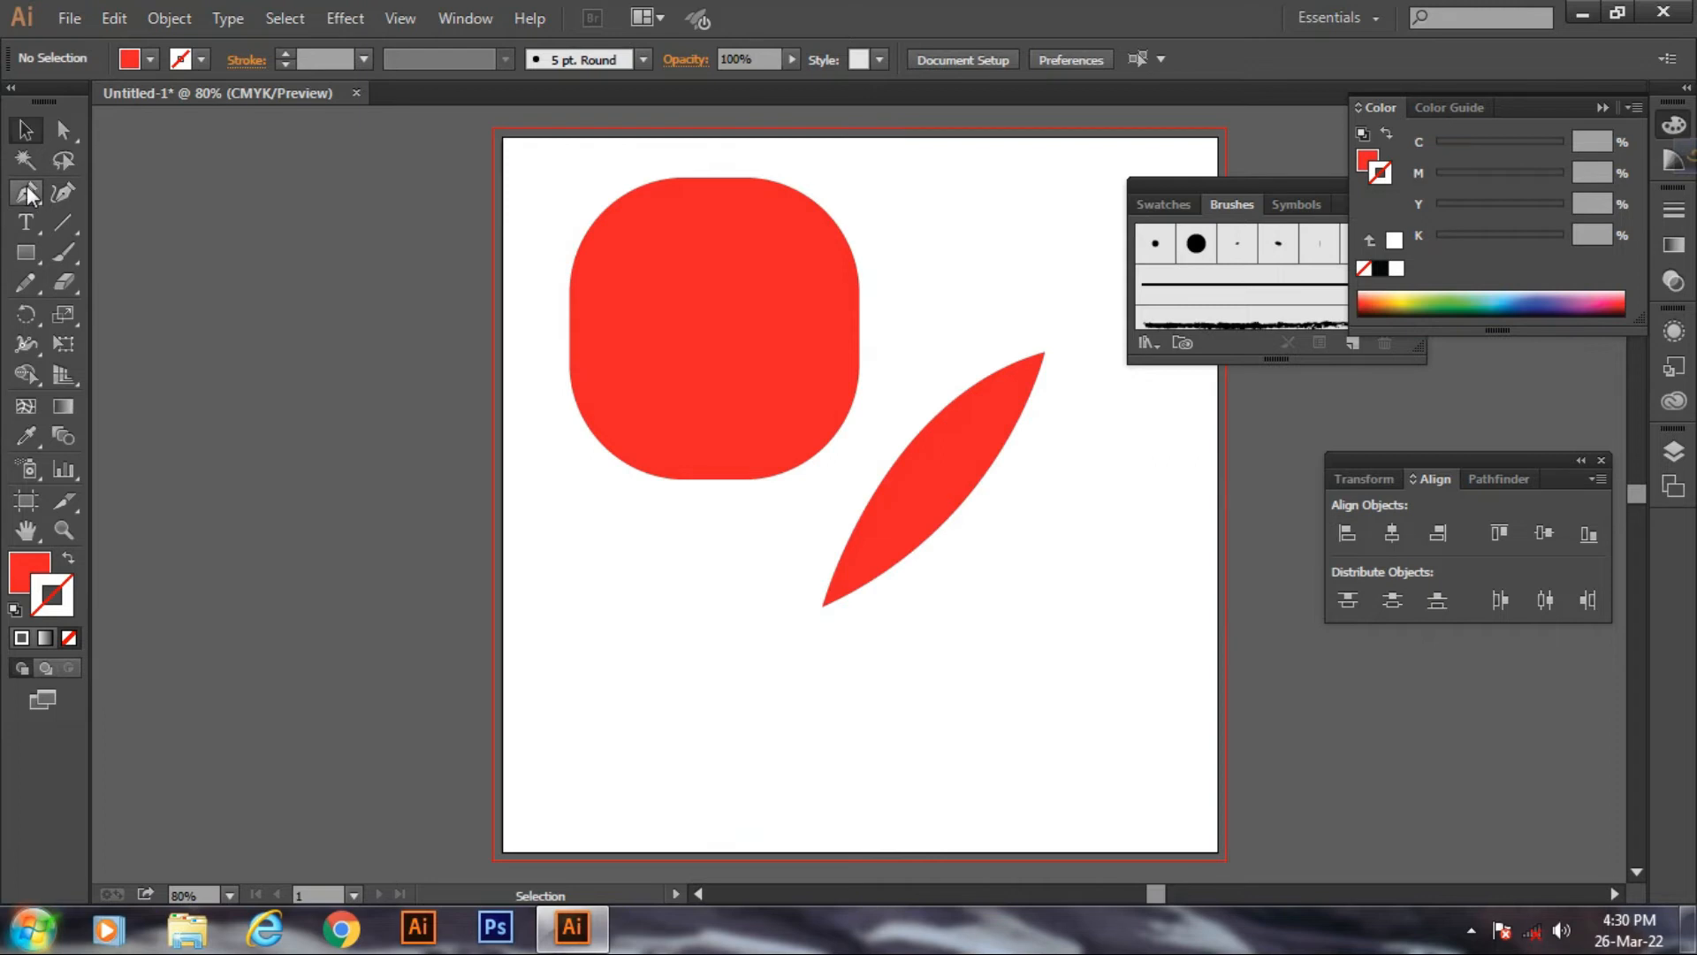
- Draw a closed, straight-edged five-point shape below the rounded rectangle with the Pen tool, with a constrained vertical left side about 3.4 in long
drag(30, 194, 94, 184)
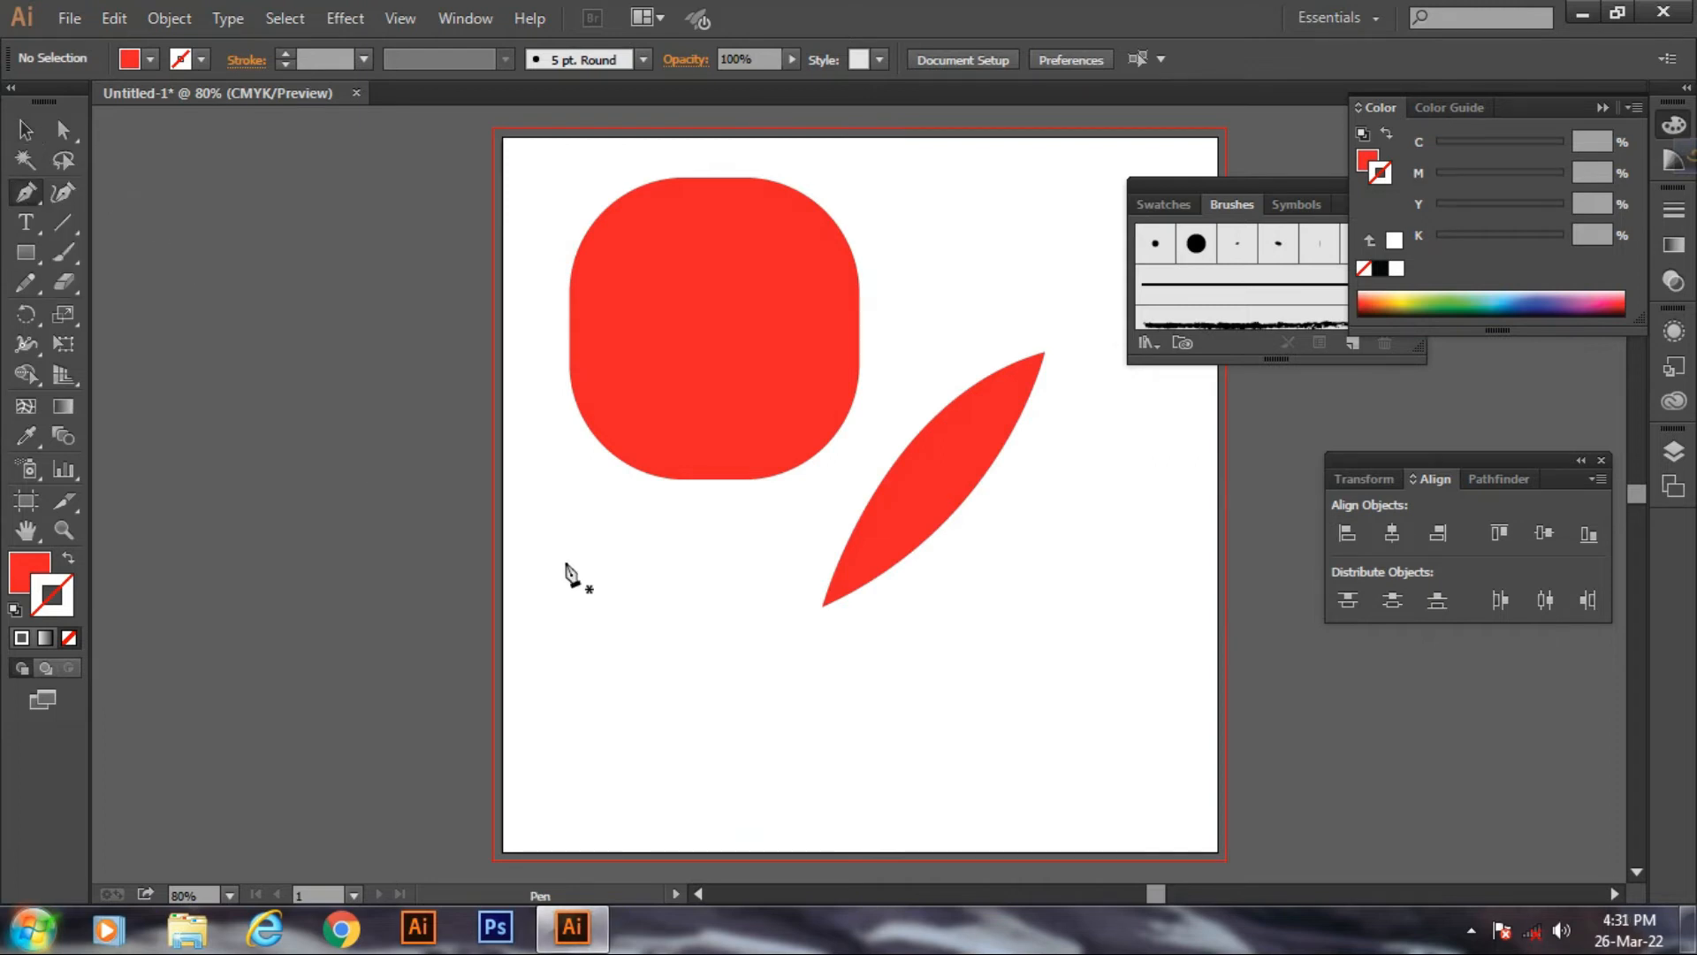
click(588, 509)
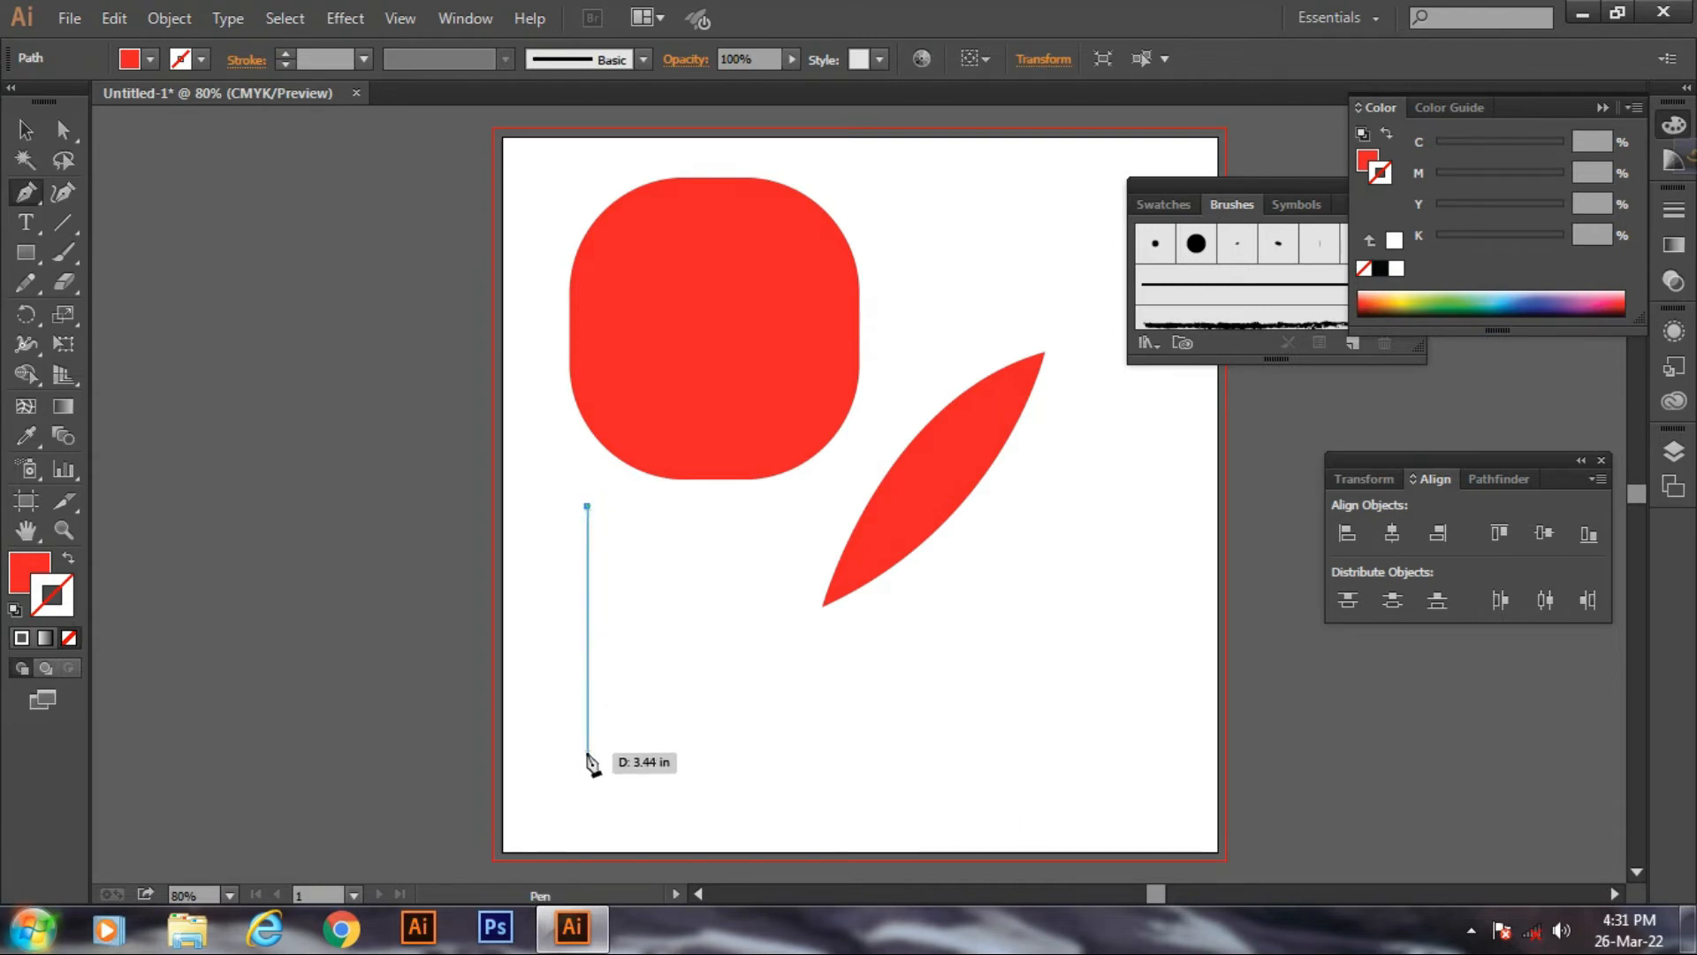
key(shift)
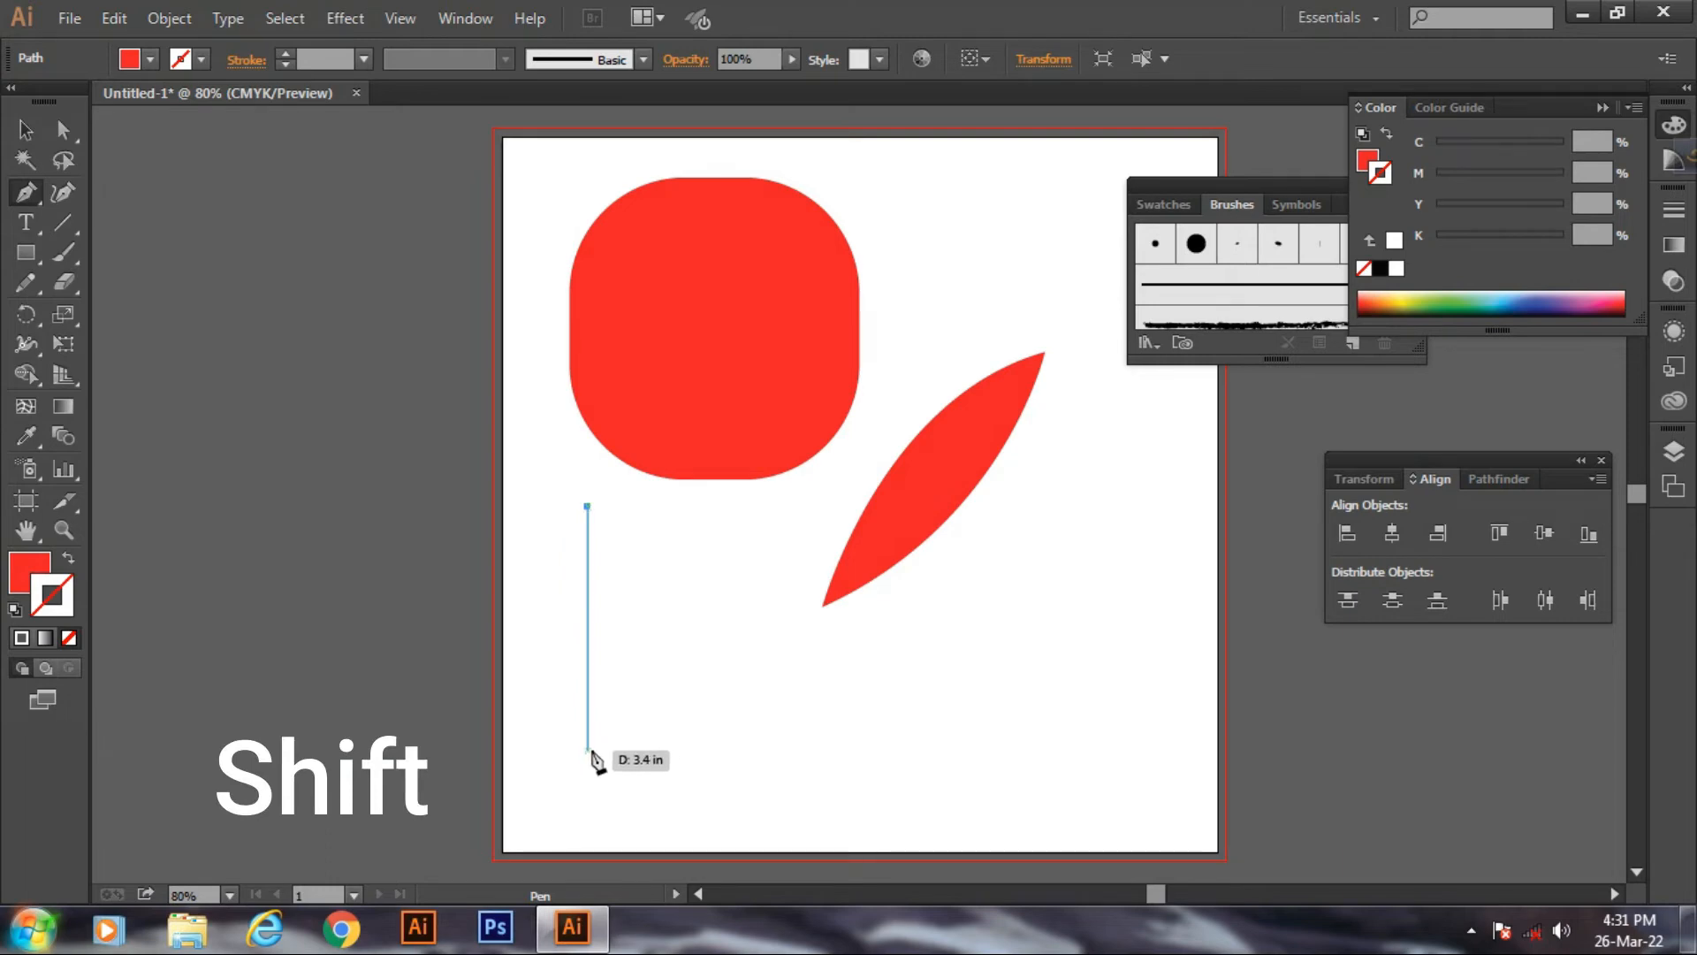
click(588, 750)
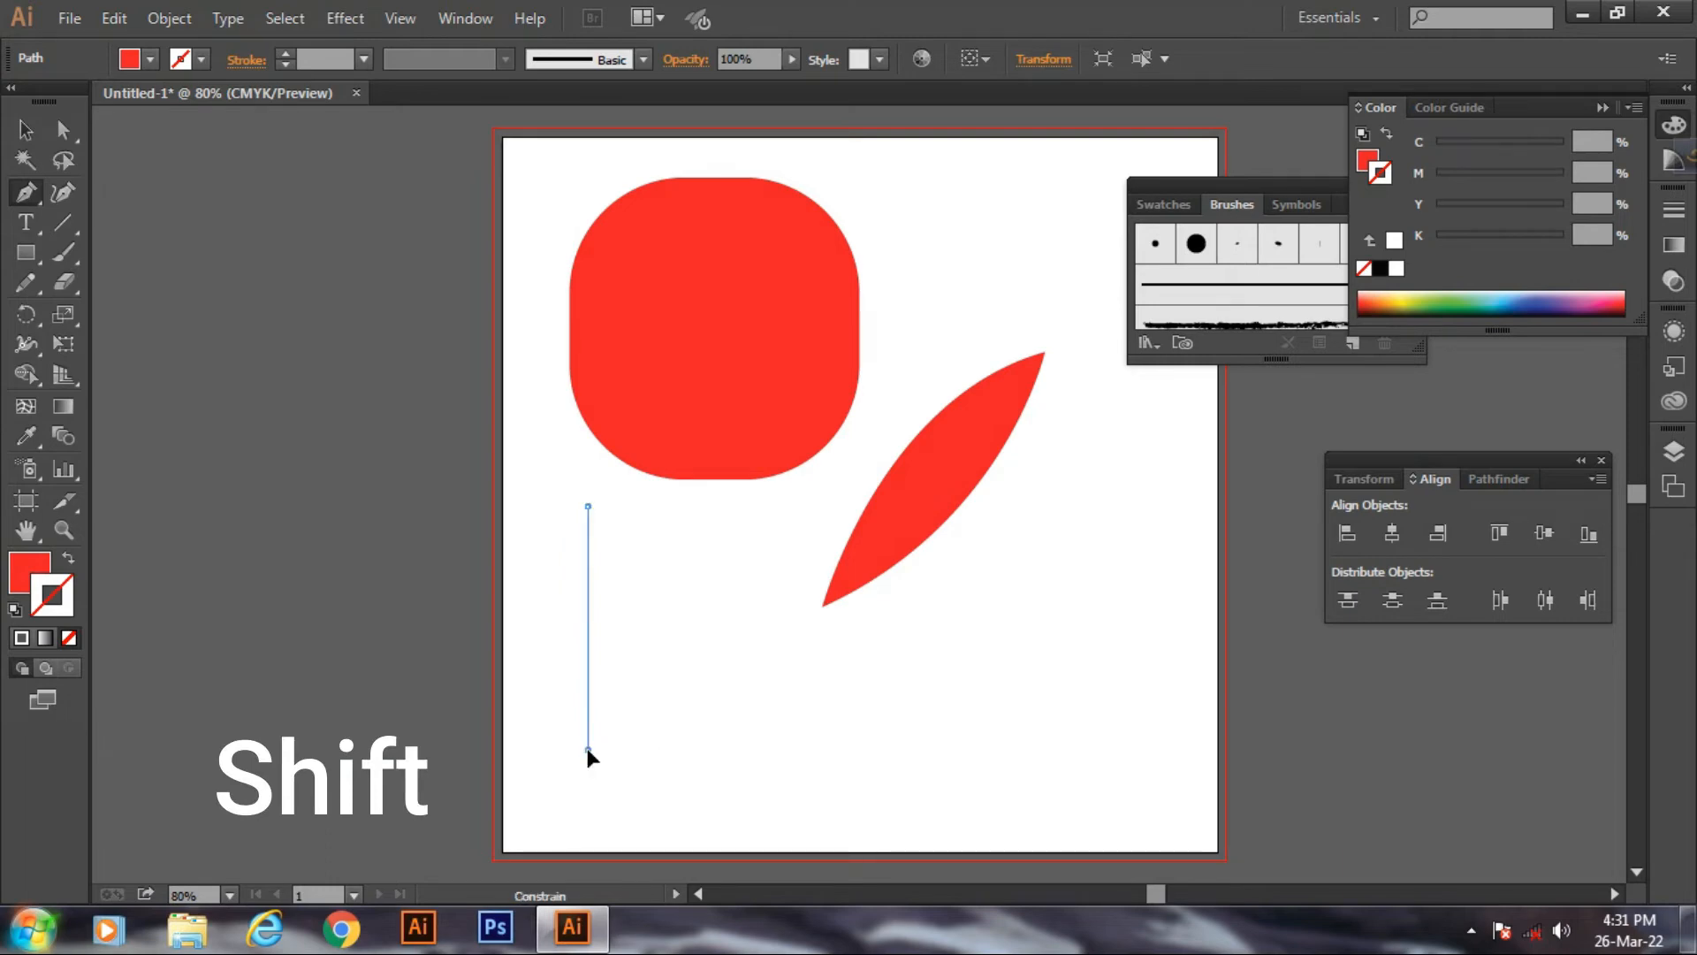
click(854, 748)
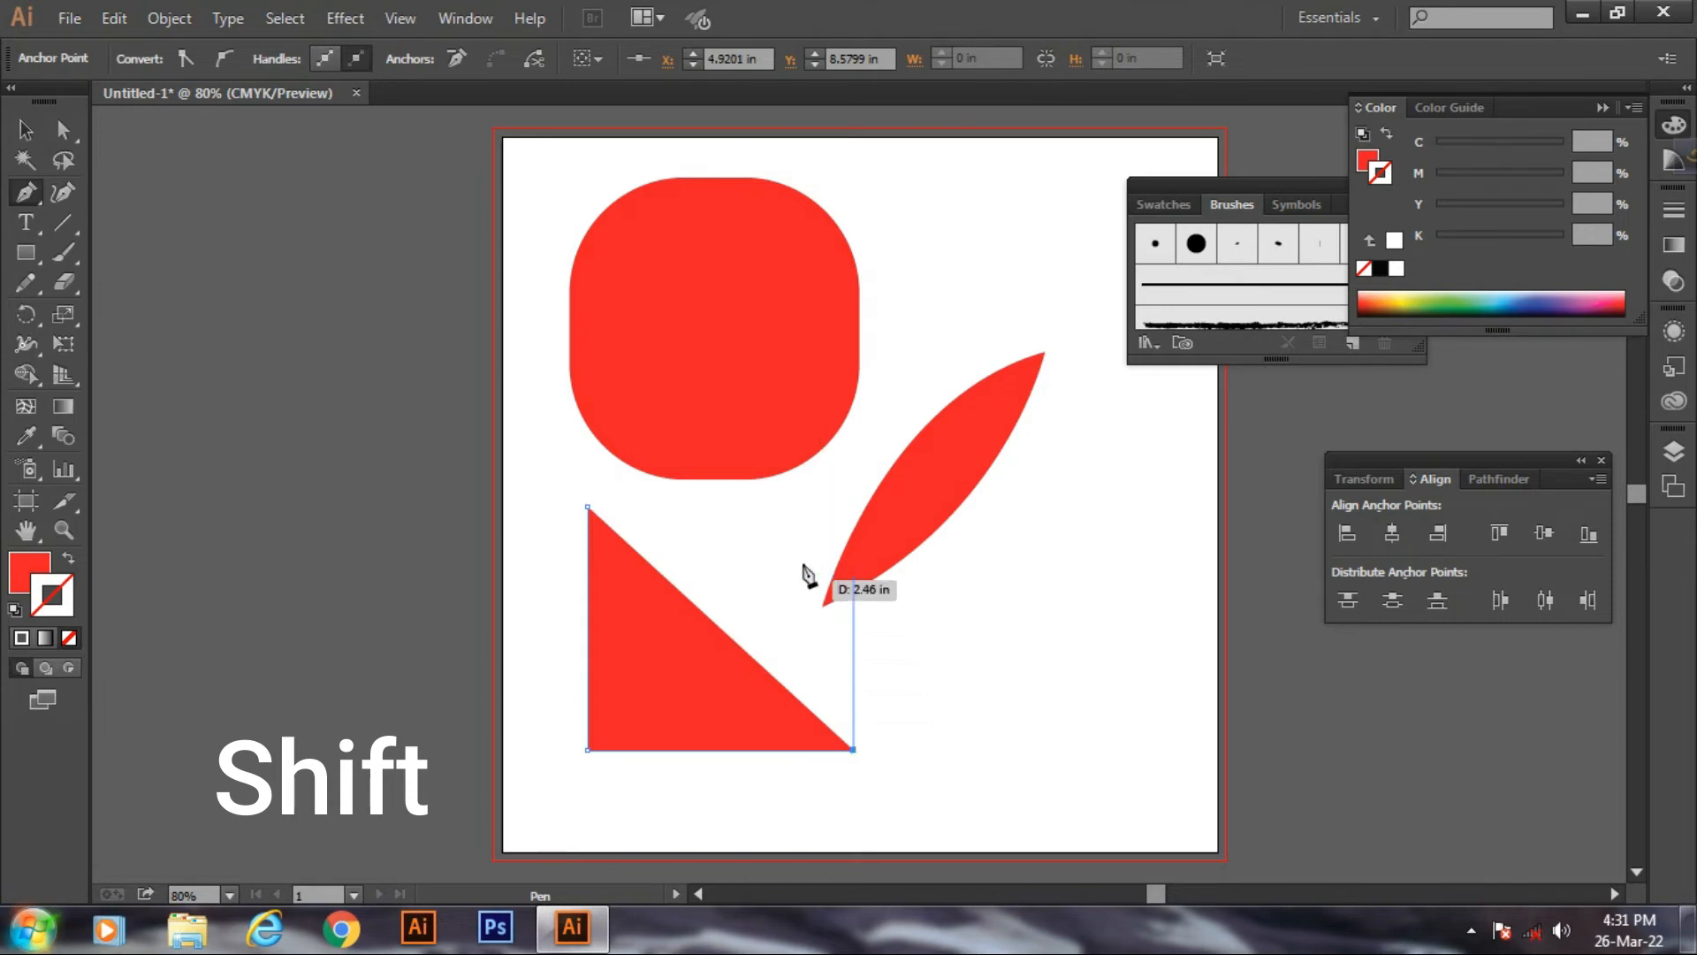
shift+click(807, 524)
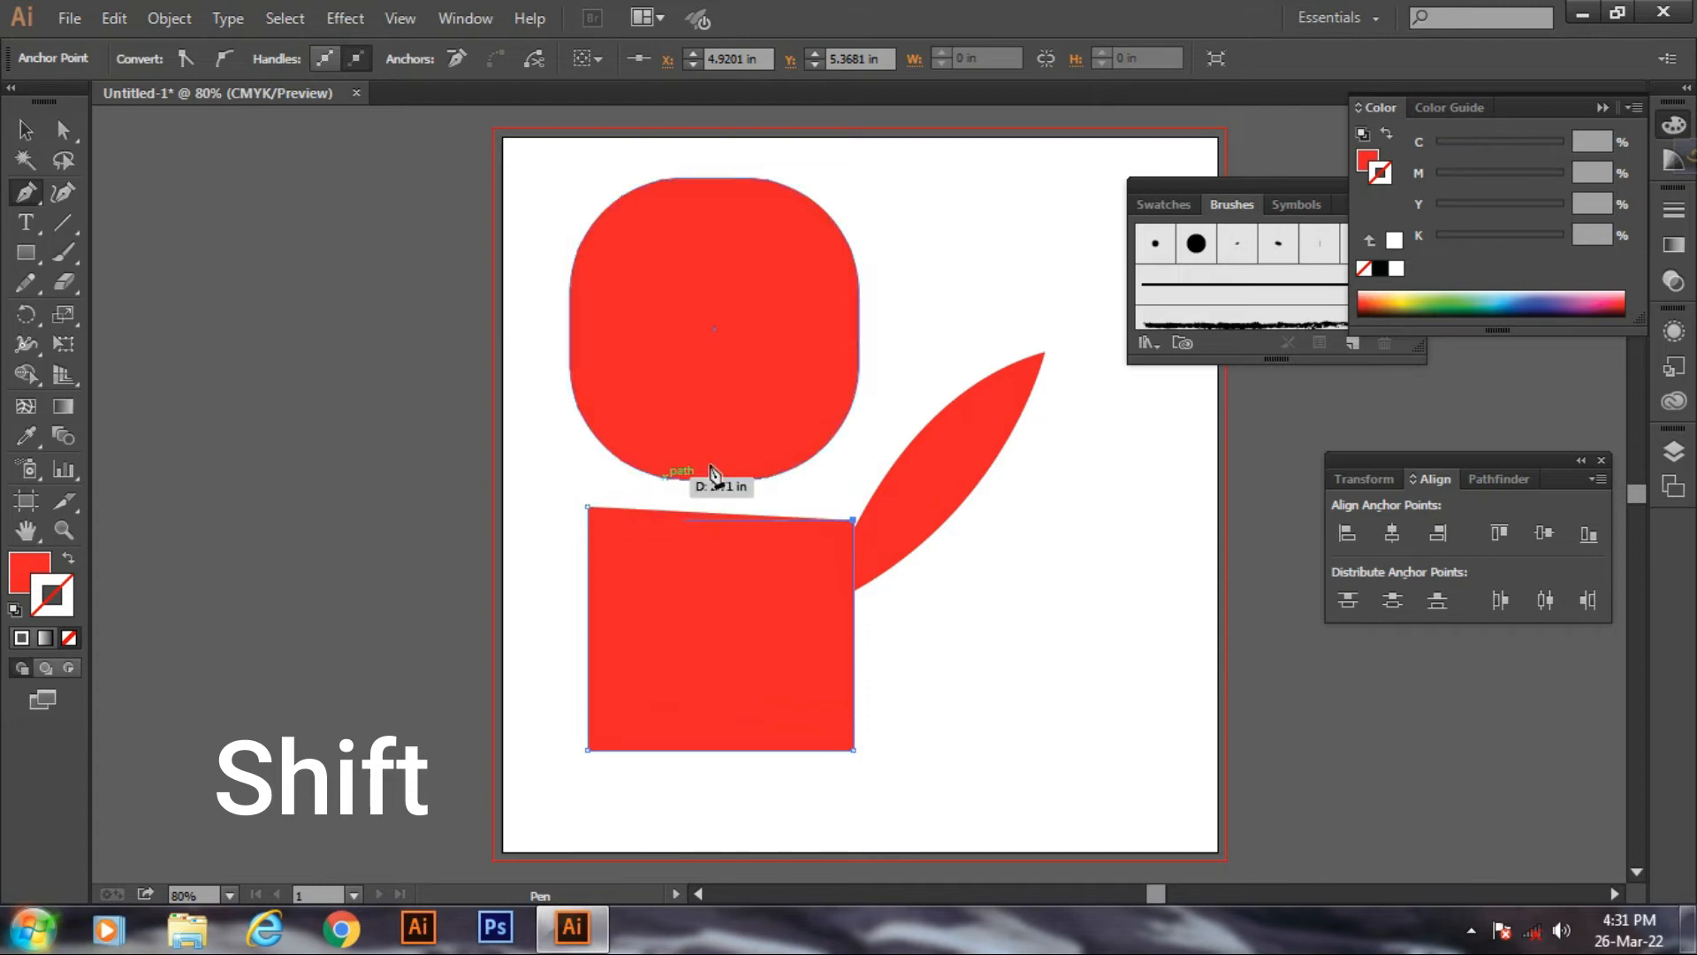
click(759, 498)
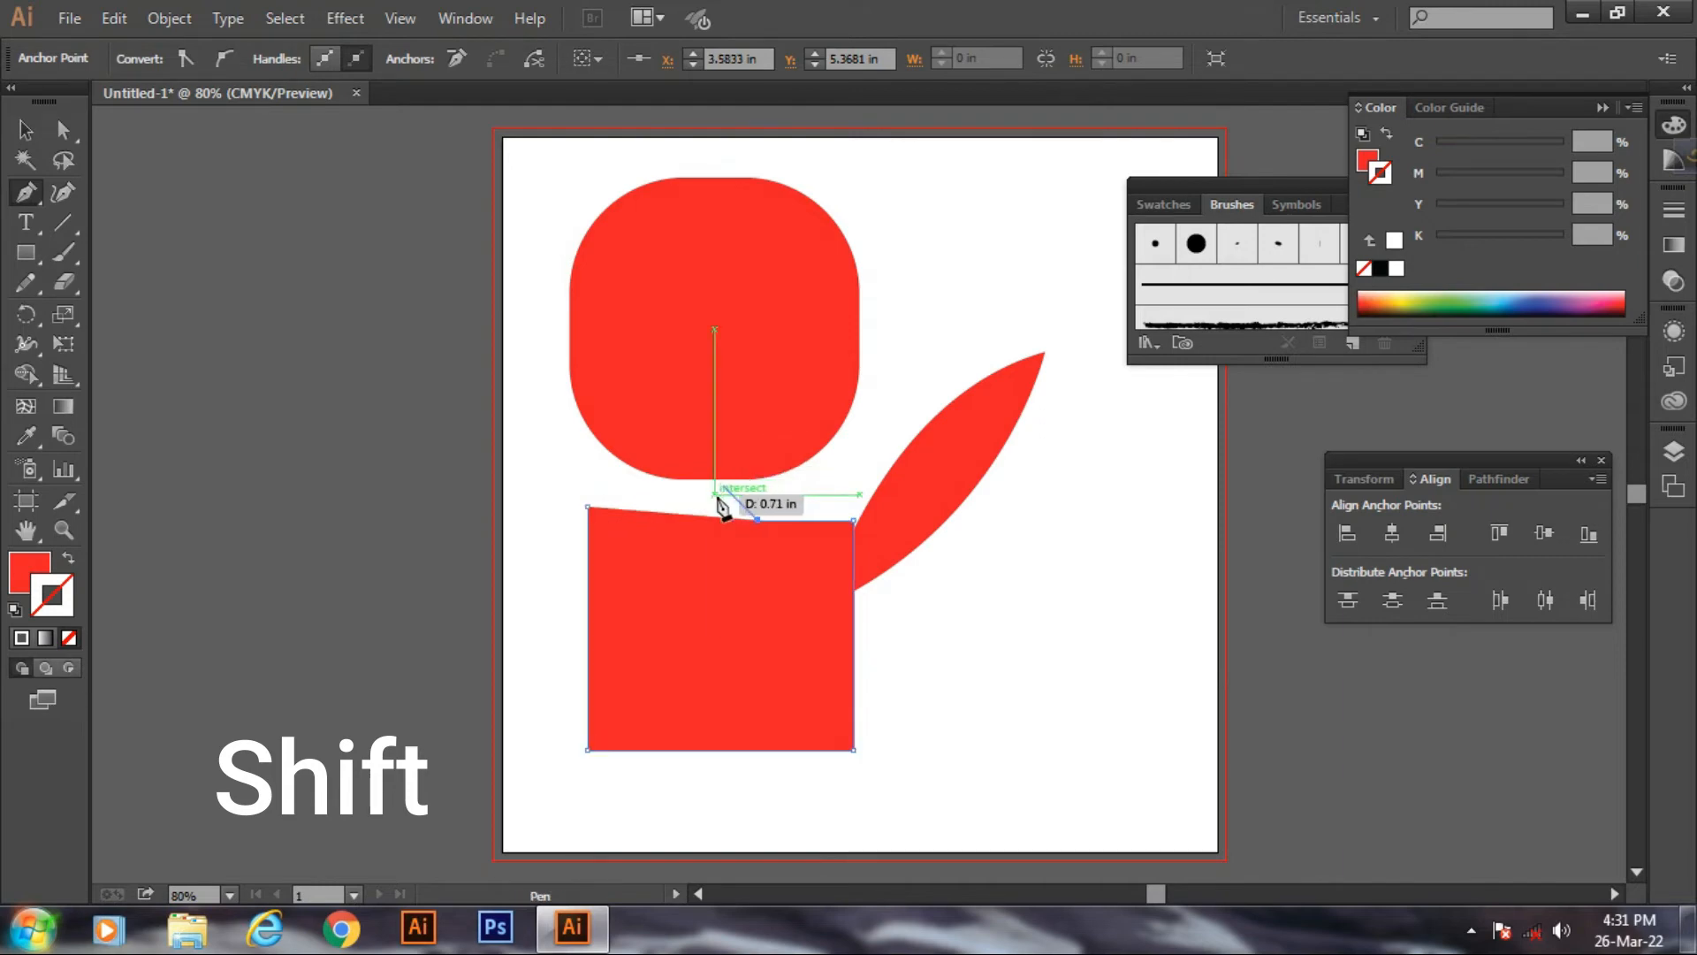
click(588, 510)
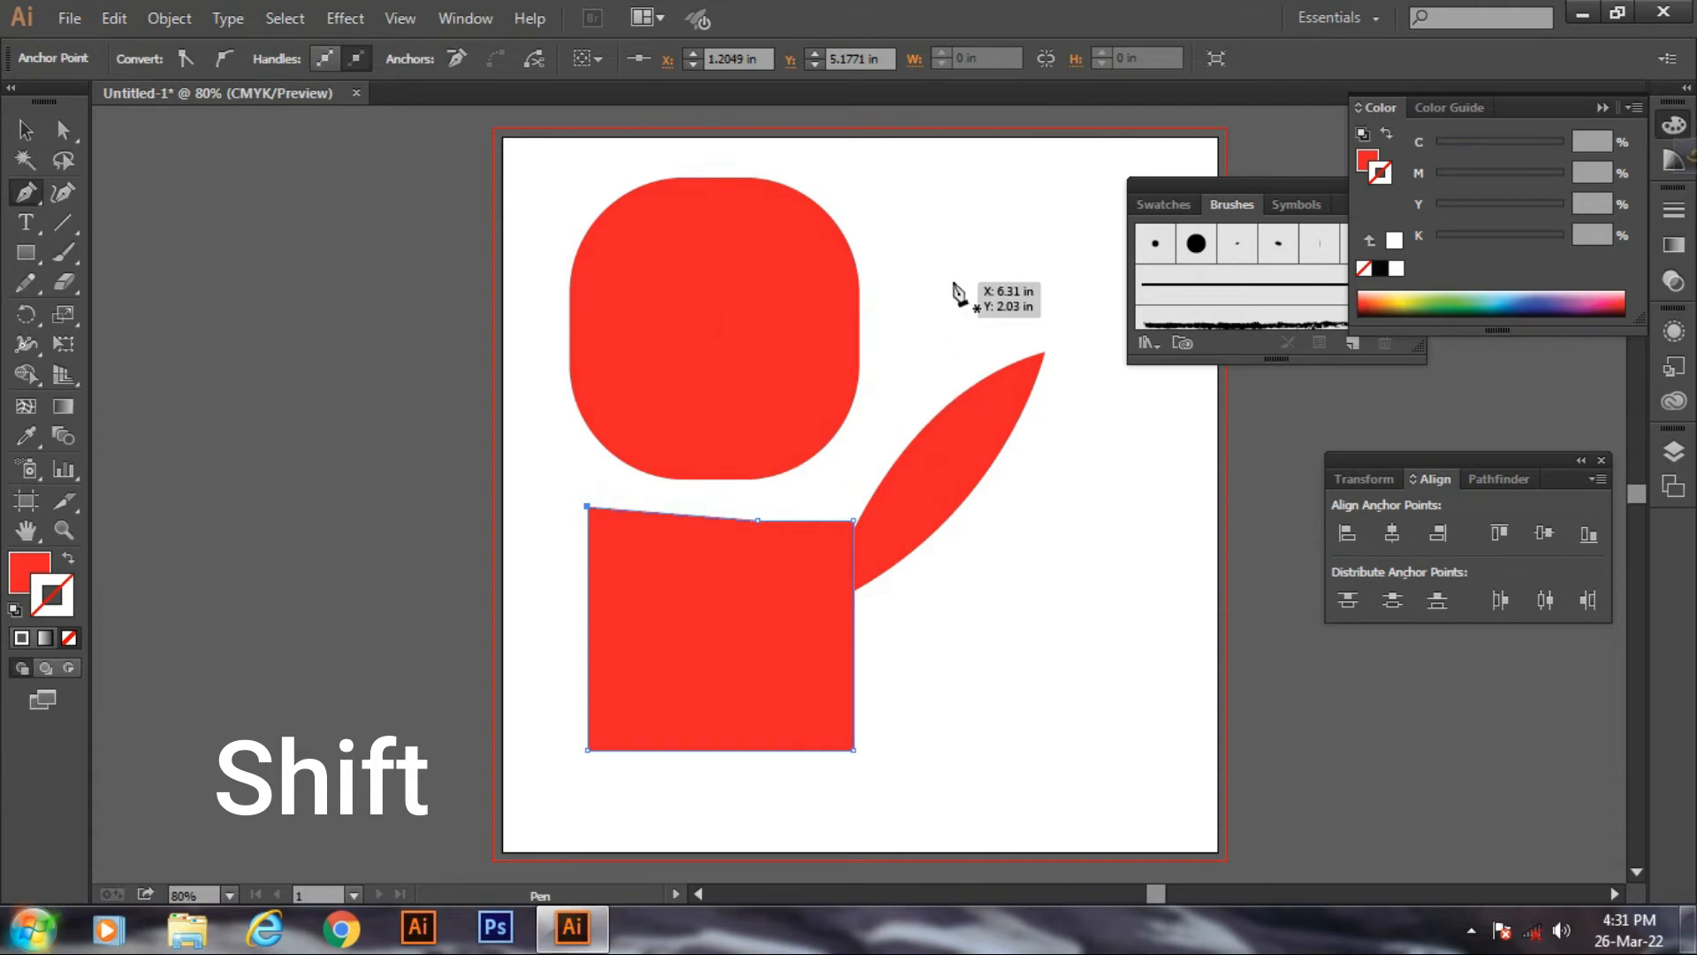
- Select the straight-edged five-point shape below the rounded rectangle and delete it
click(25, 130)
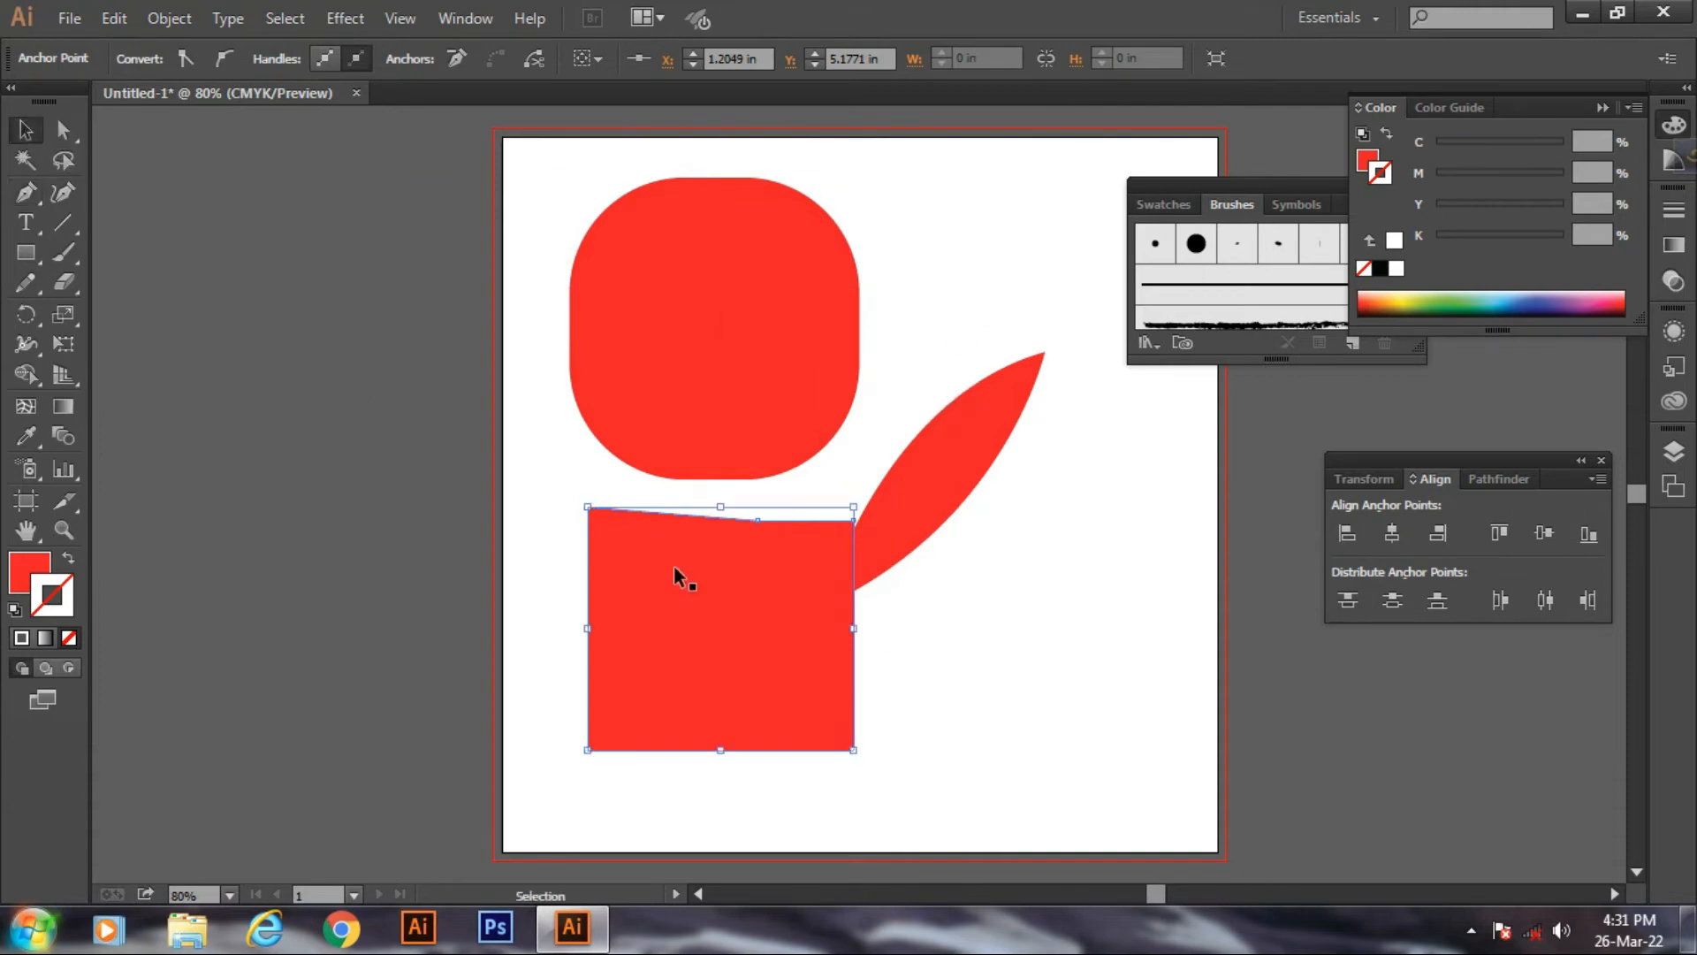
drag(676, 576, 659, 277)
key(Delete)
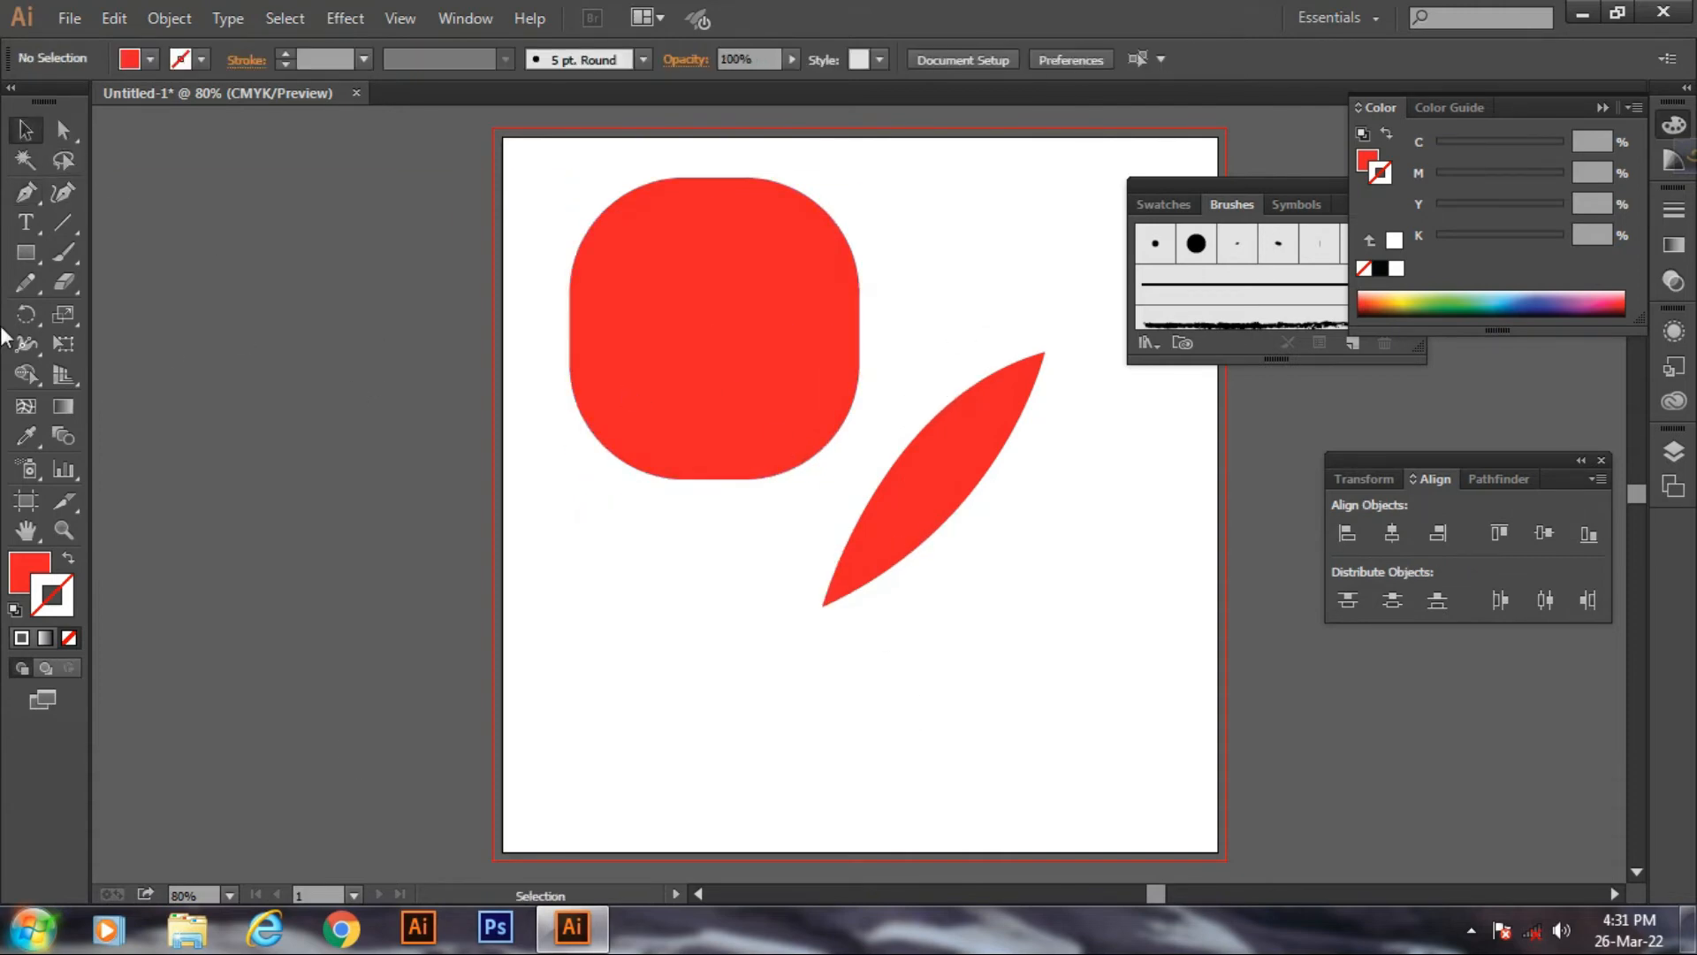
- Draw a closed four-point diamond about 5.6 in wide below the rounded rectangle with the Pen tool, constraining its segments to 45° angles
click(19, 199)
click(645, 646)
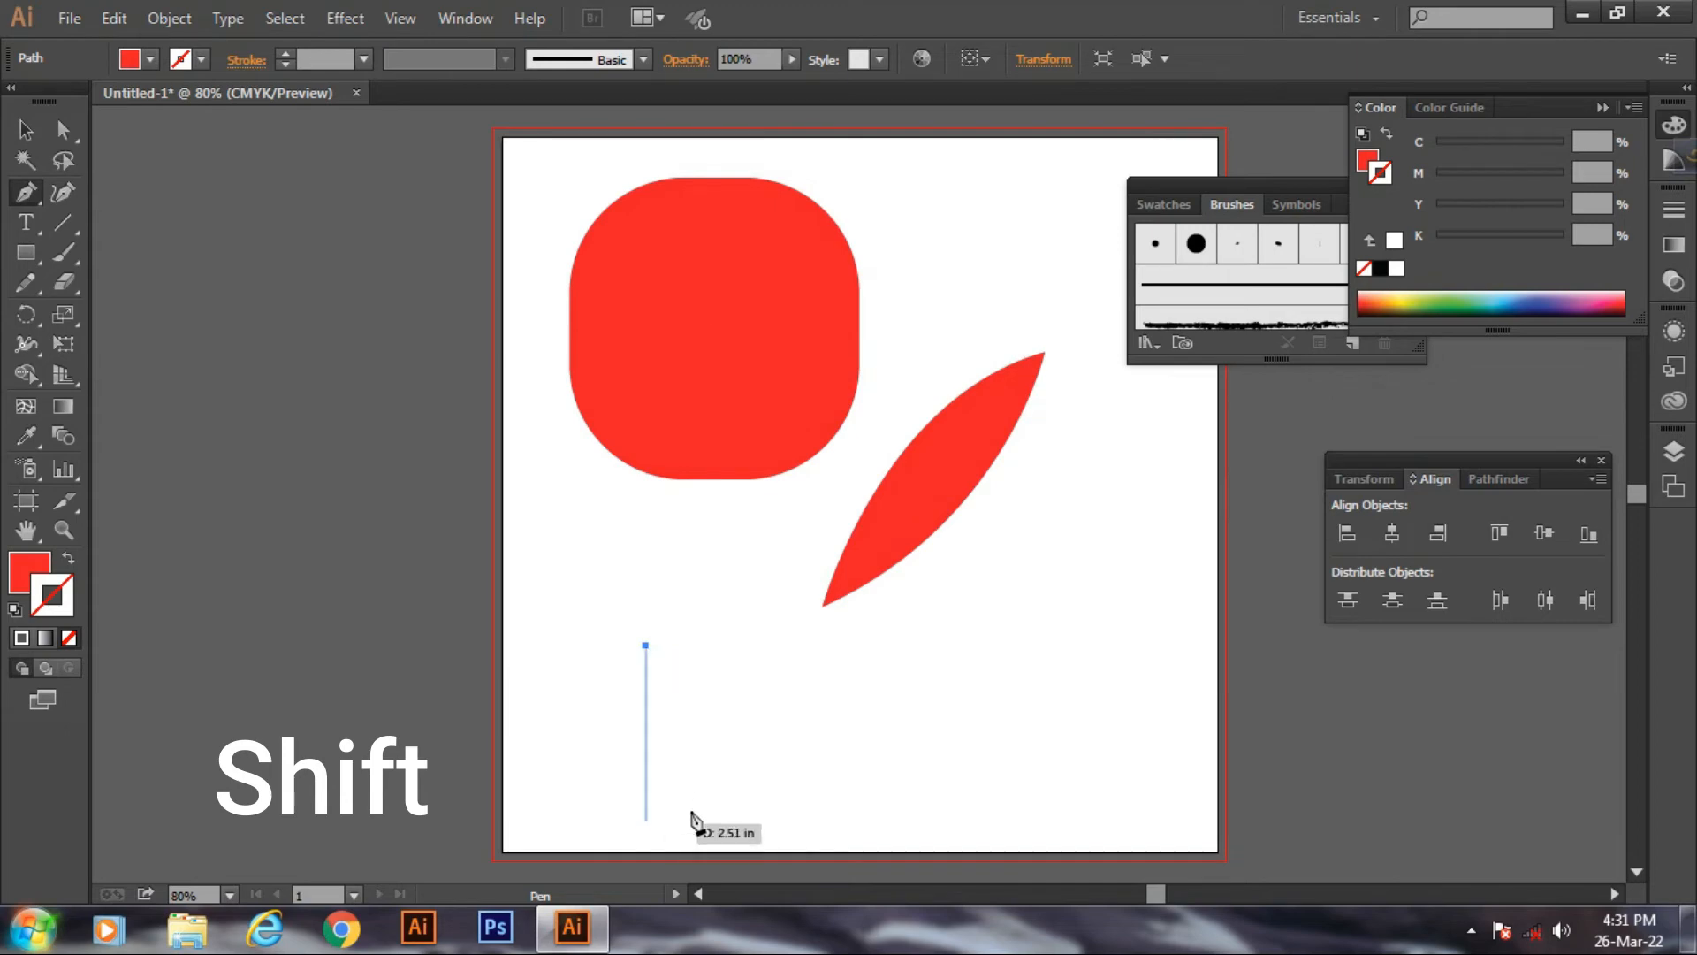
click(791, 789)
click(1002, 577)
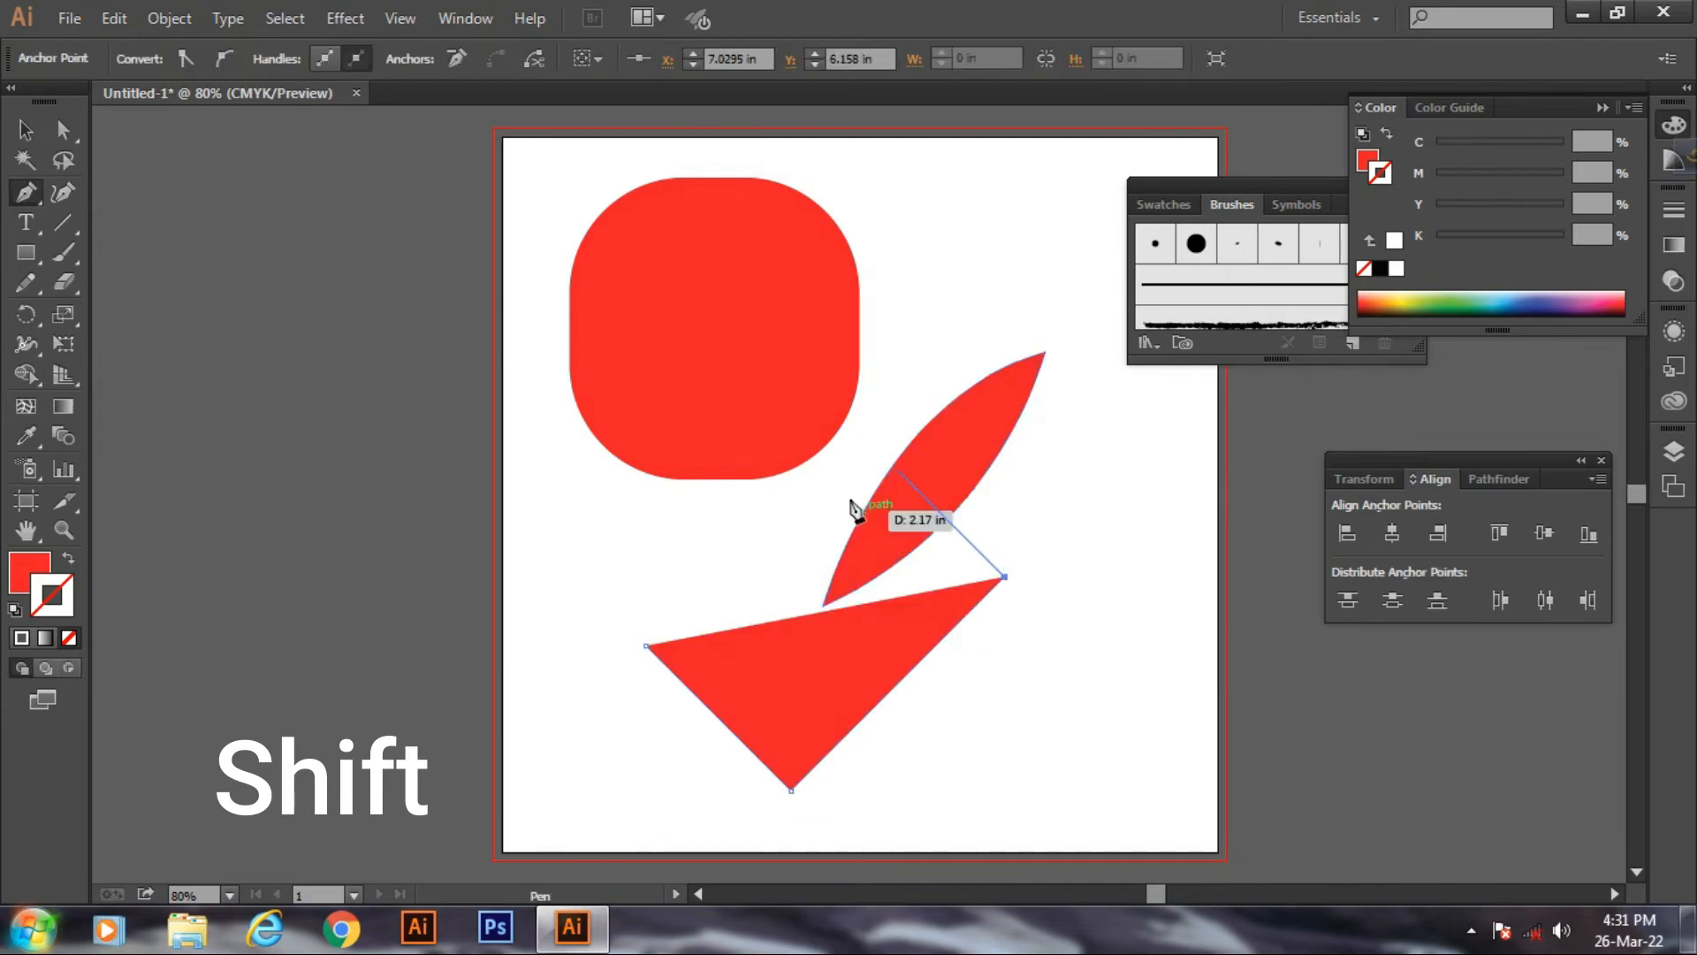
click(822, 394)
click(616, 628)
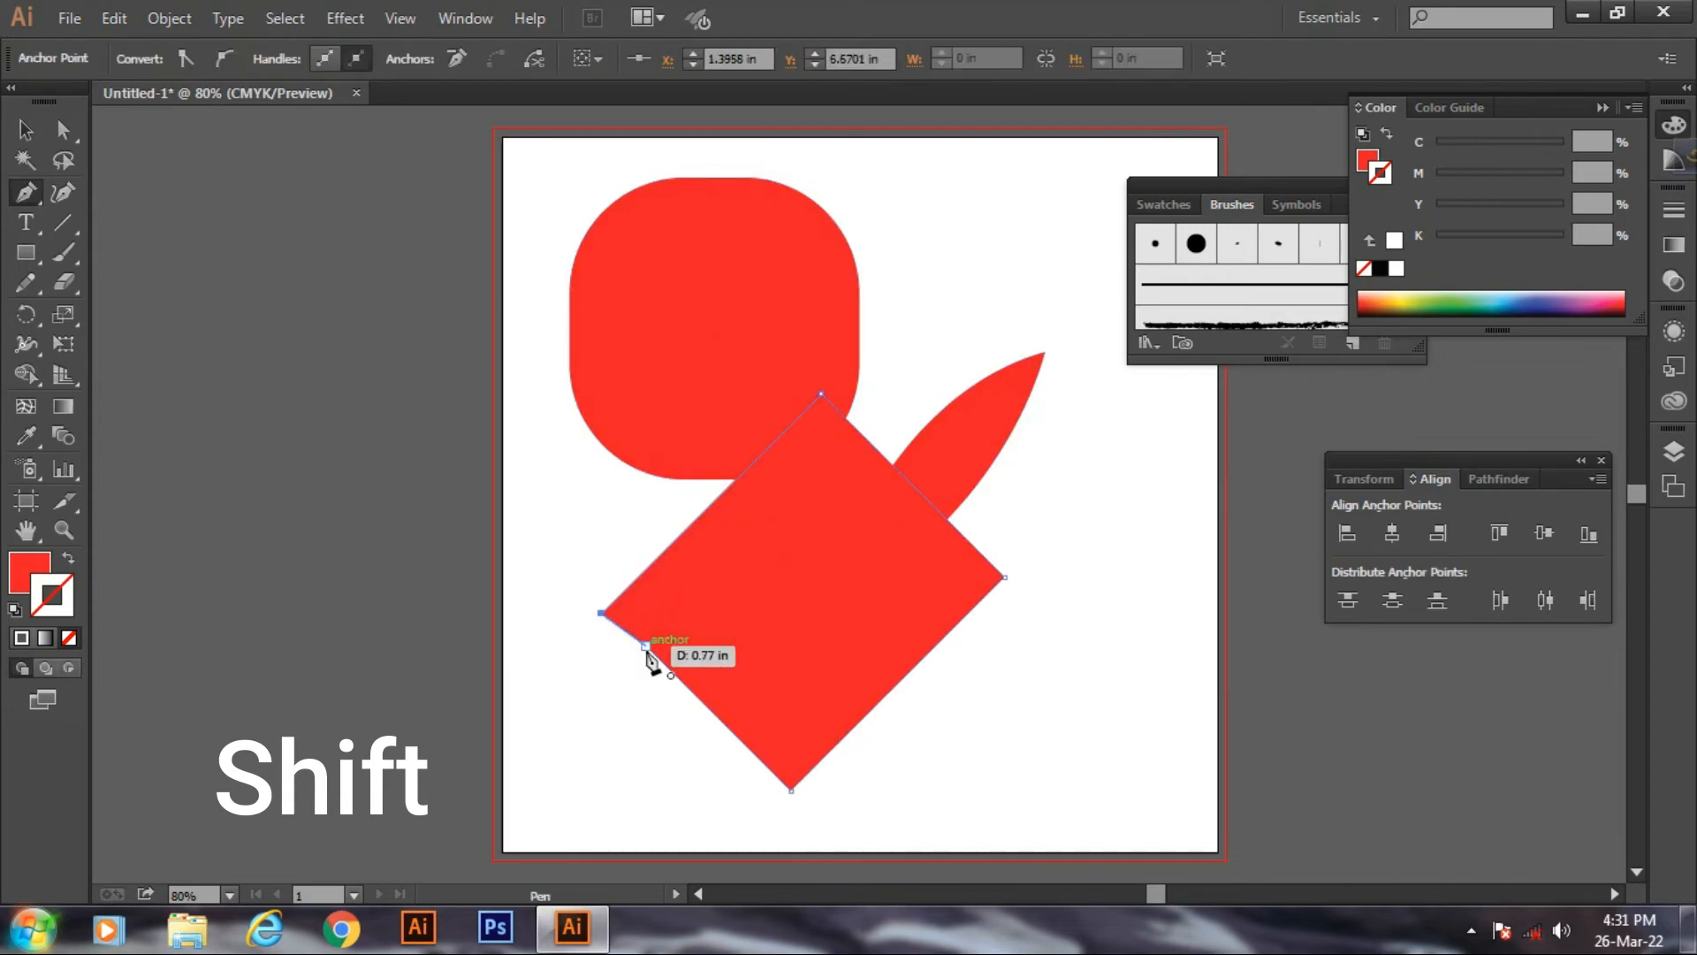
click(646, 645)
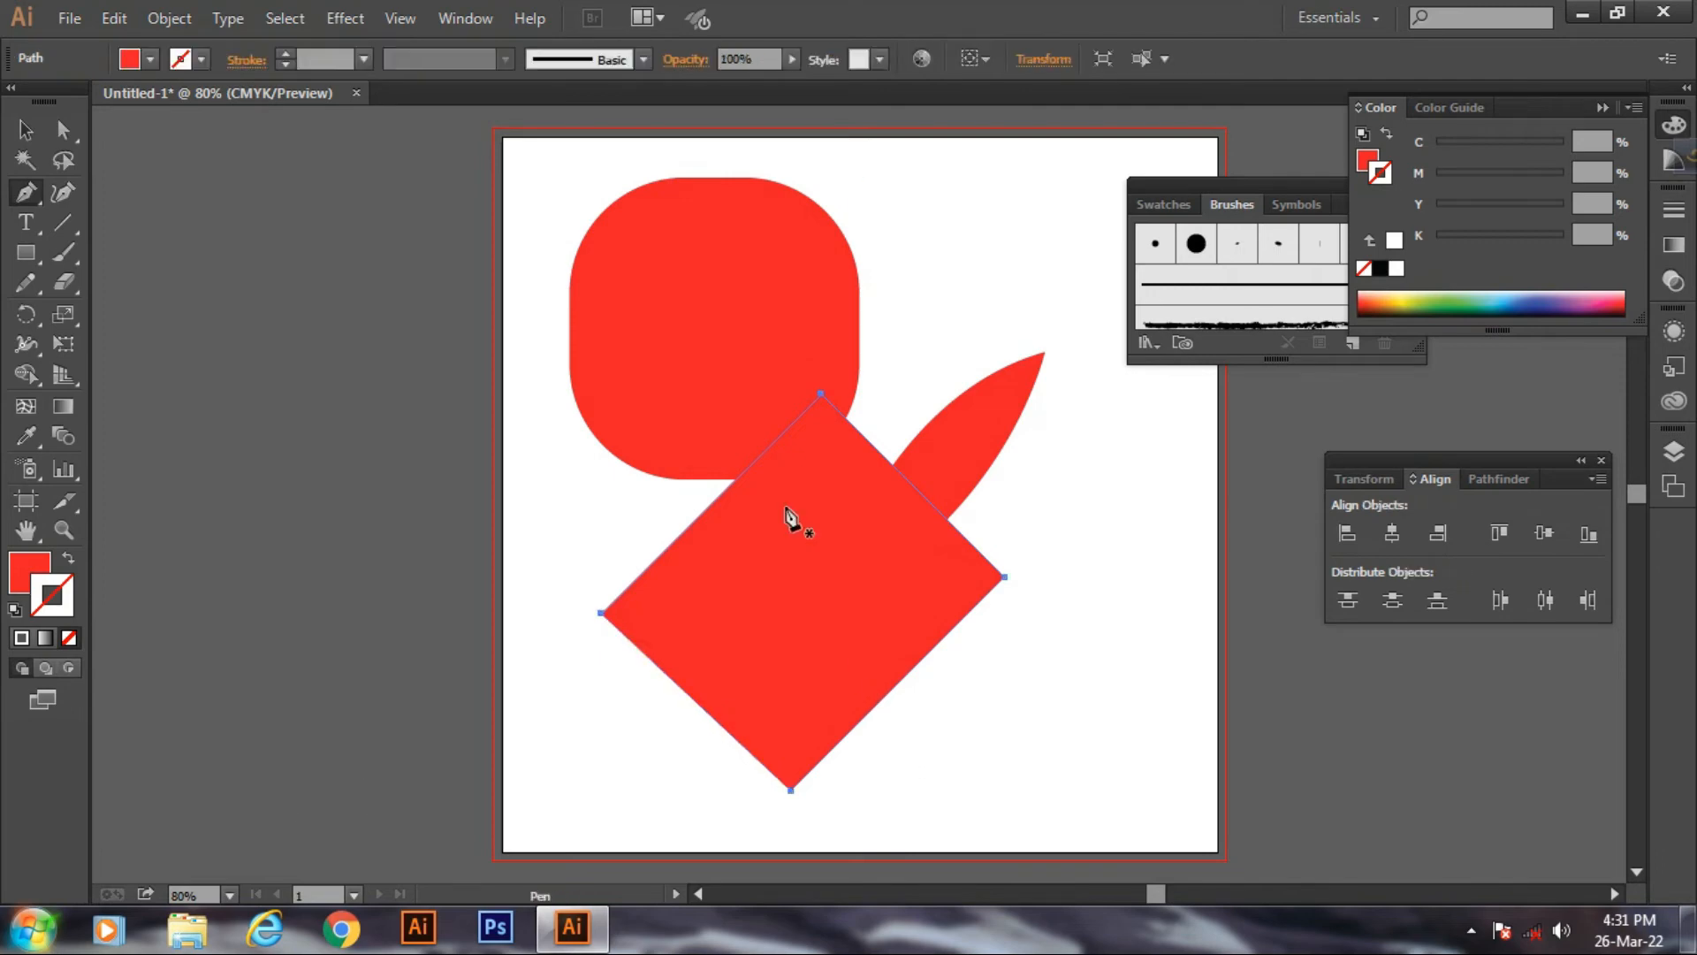
- Move the diamond up and to the right, over the leaf and the rounded rectangle's lower-right part, with the Selection tool
click(25, 130)
click(716, 687)
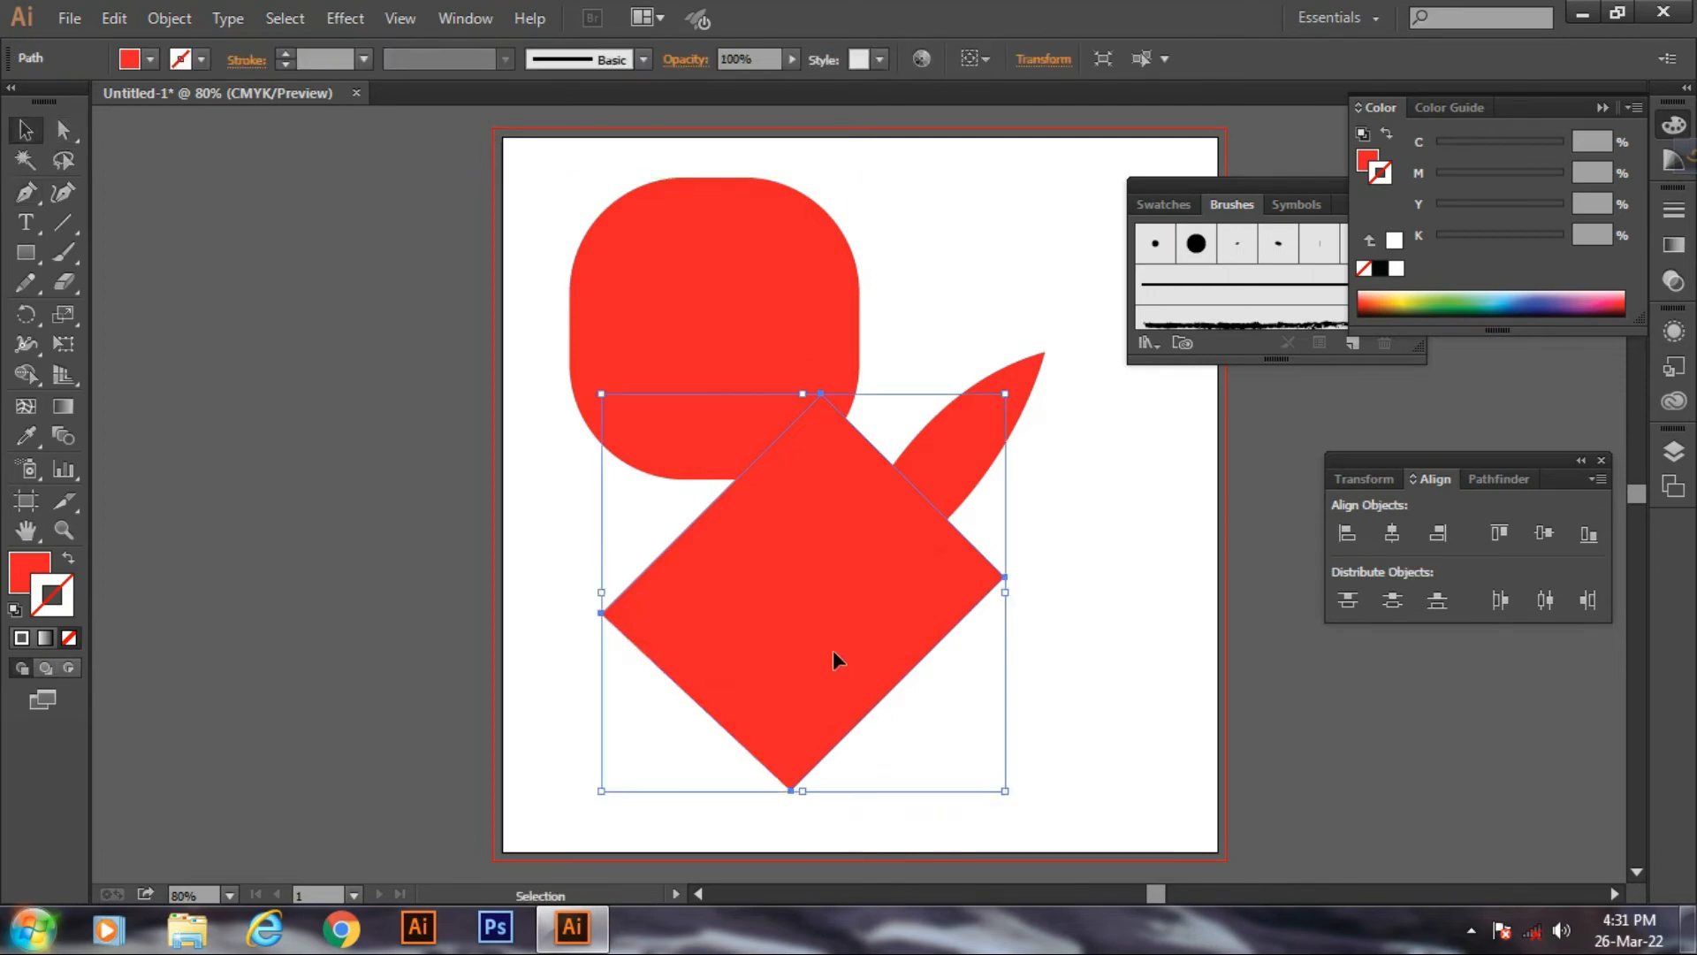
drag(834, 658, 932, 544)
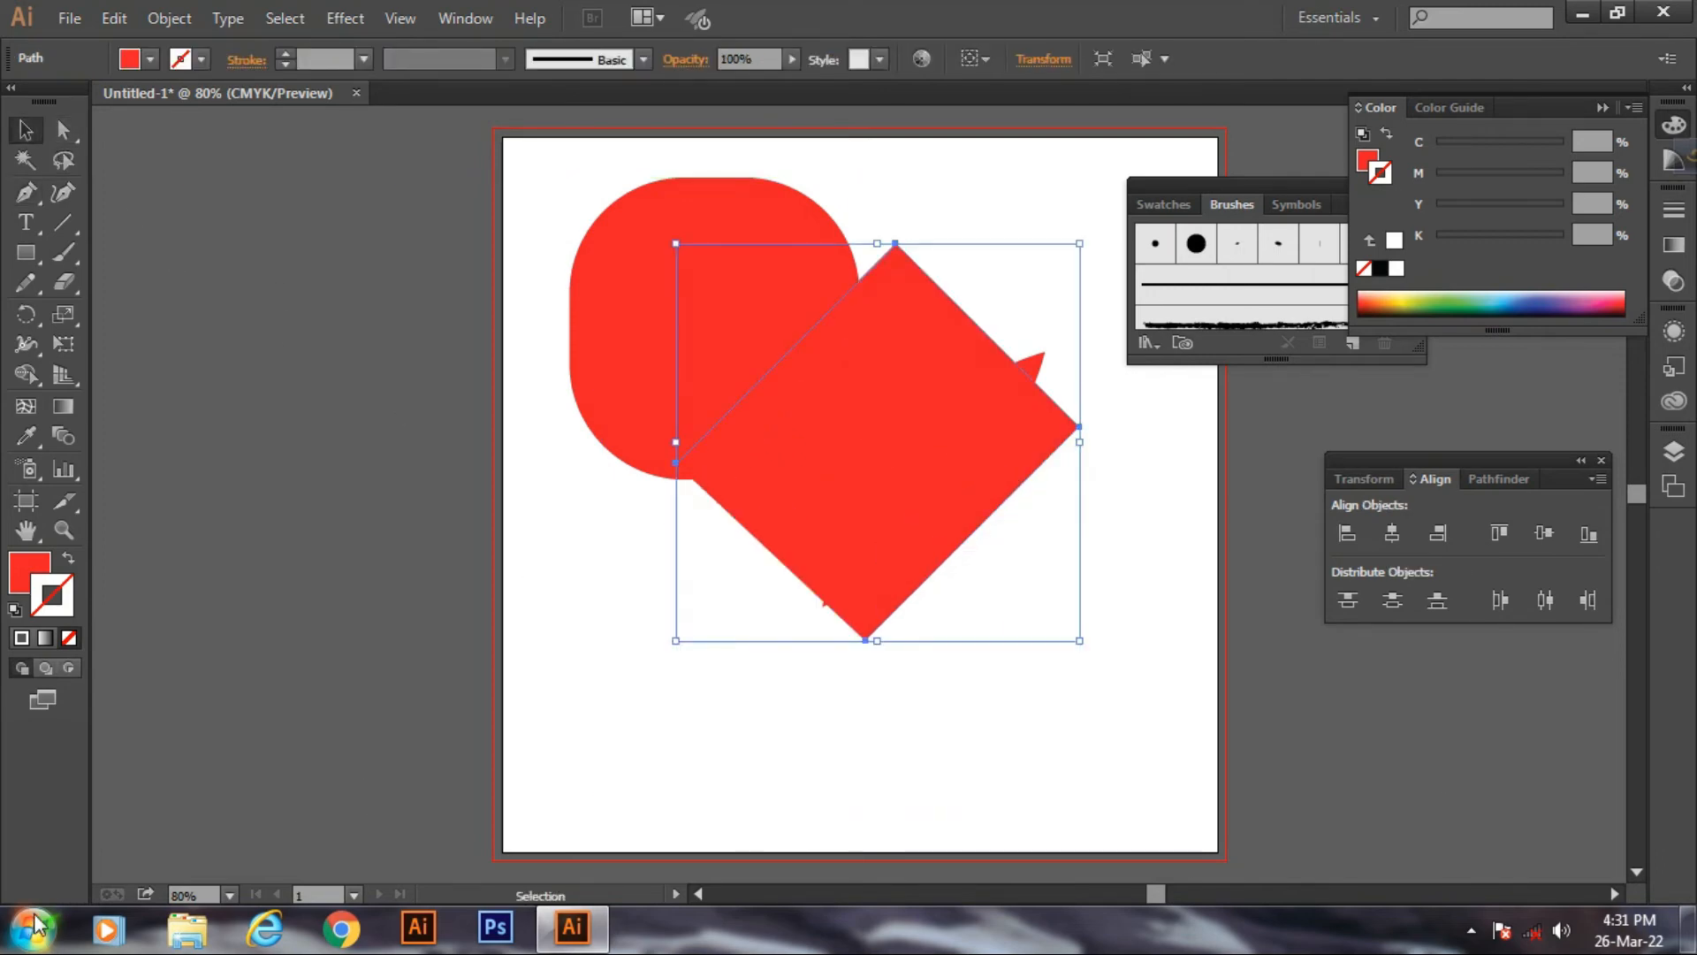
- Draw a constrained horizontal line about 5.9 in long below the diamond with the Pen tool, and select it with the Selection tool
click(25, 191)
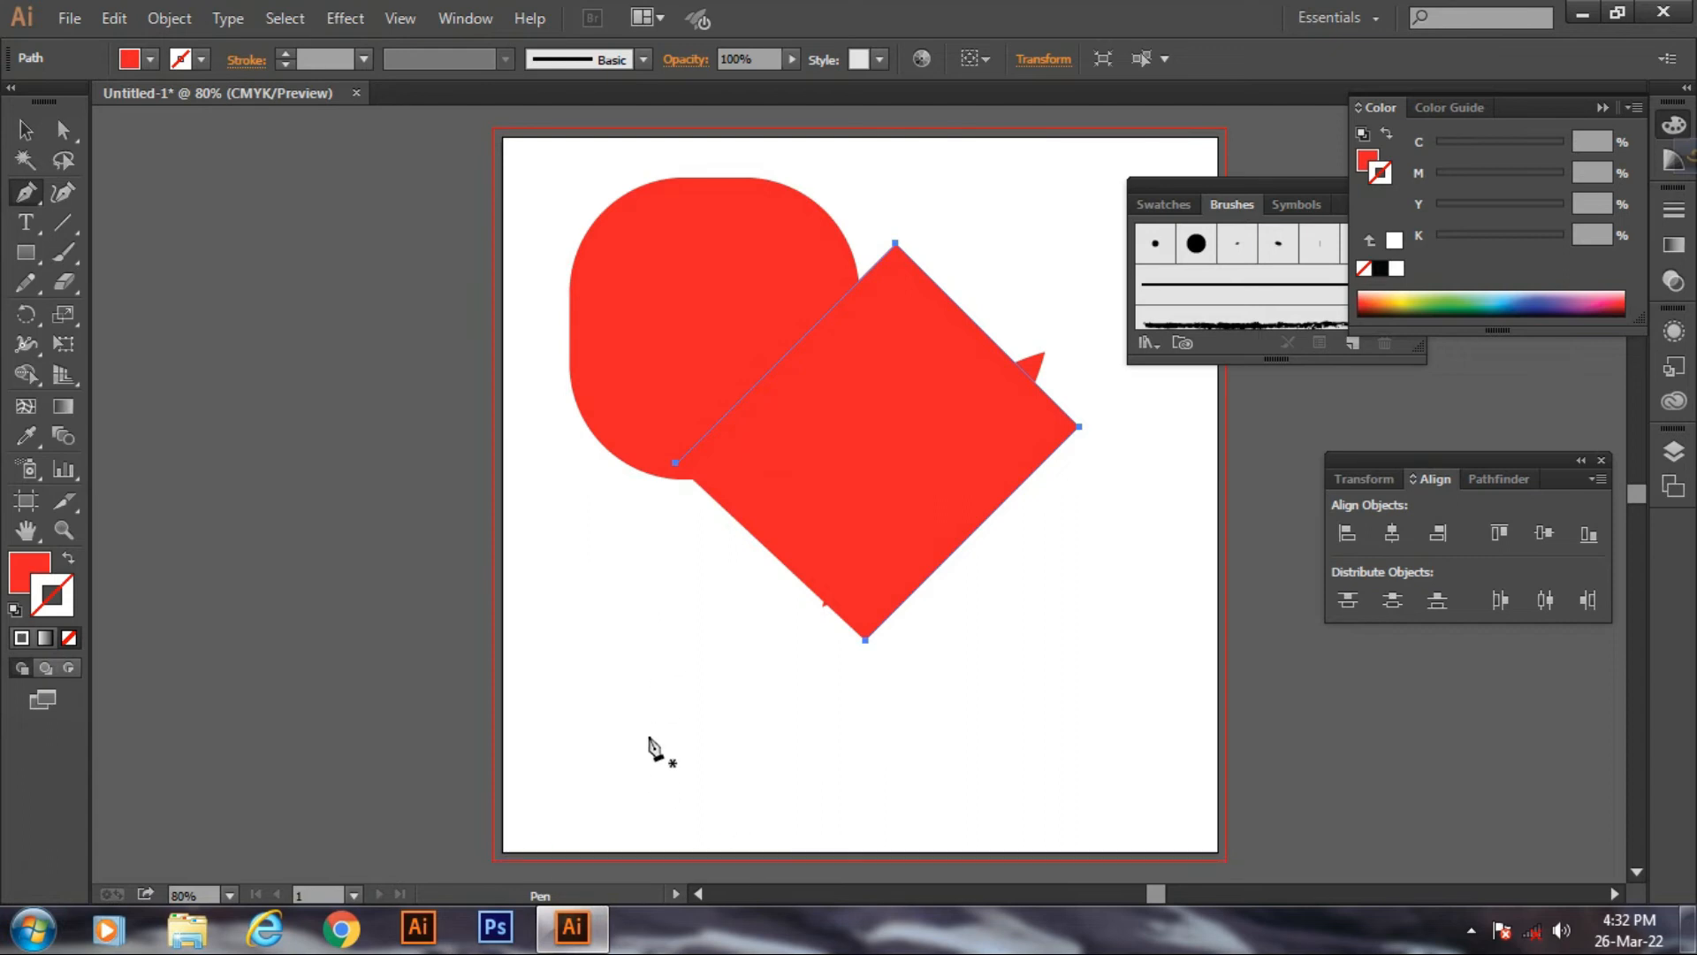
click(649, 727)
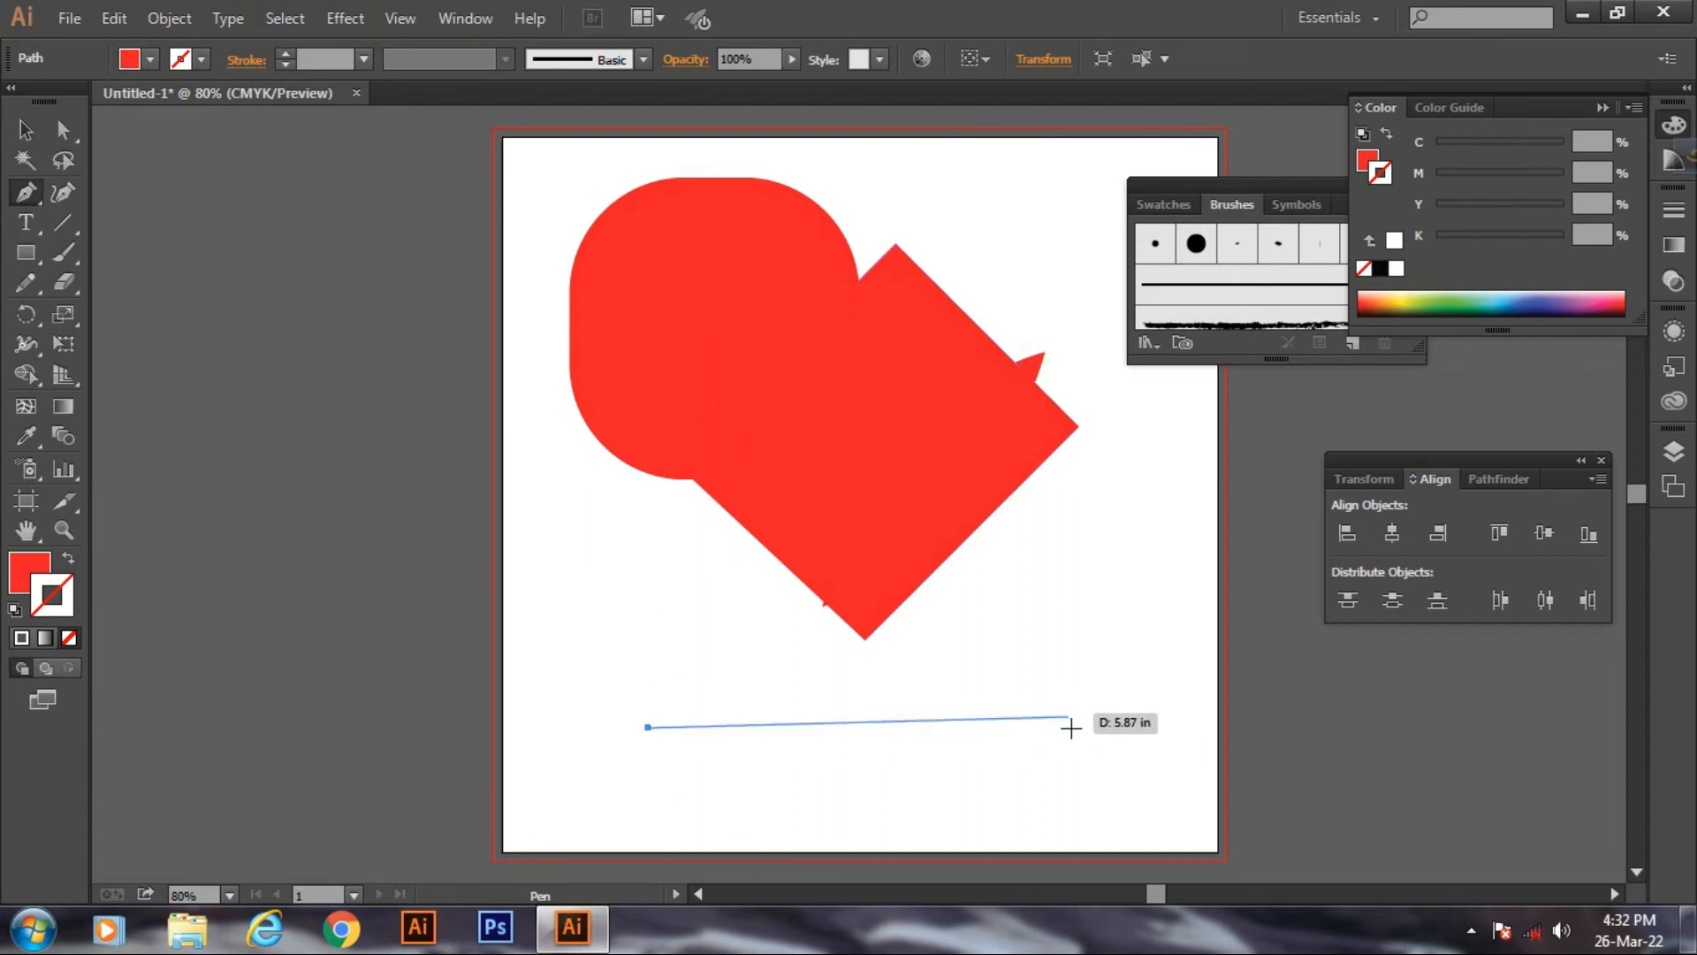
click(1073, 728)
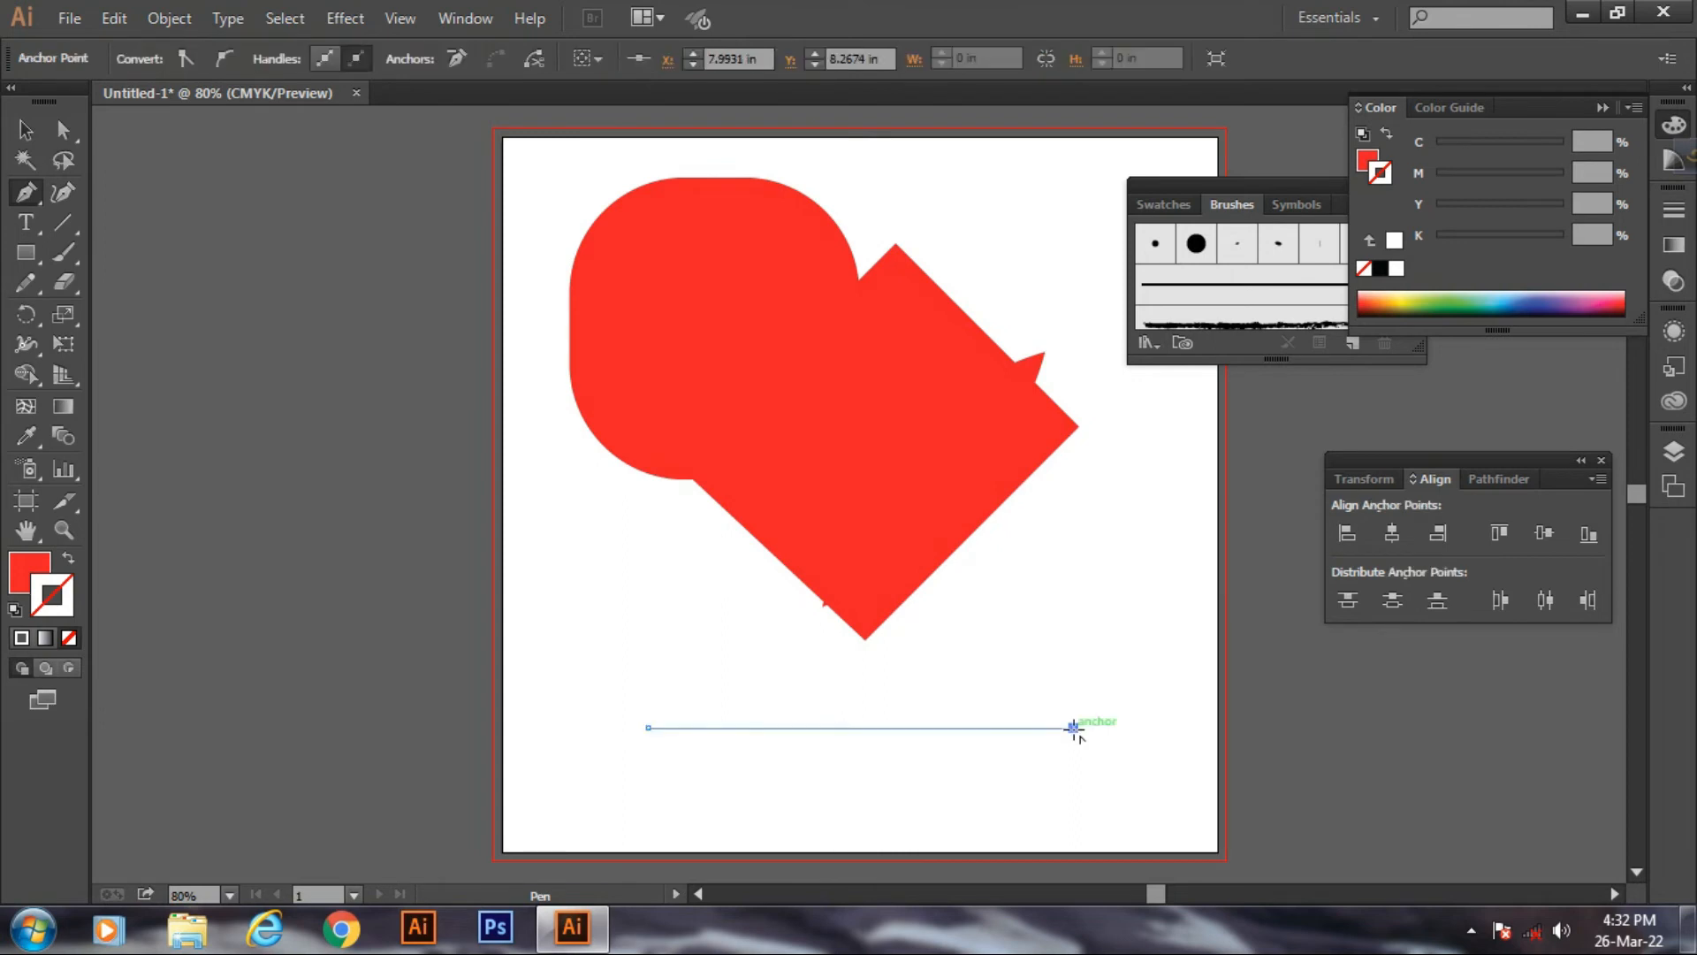
click(26, 130)
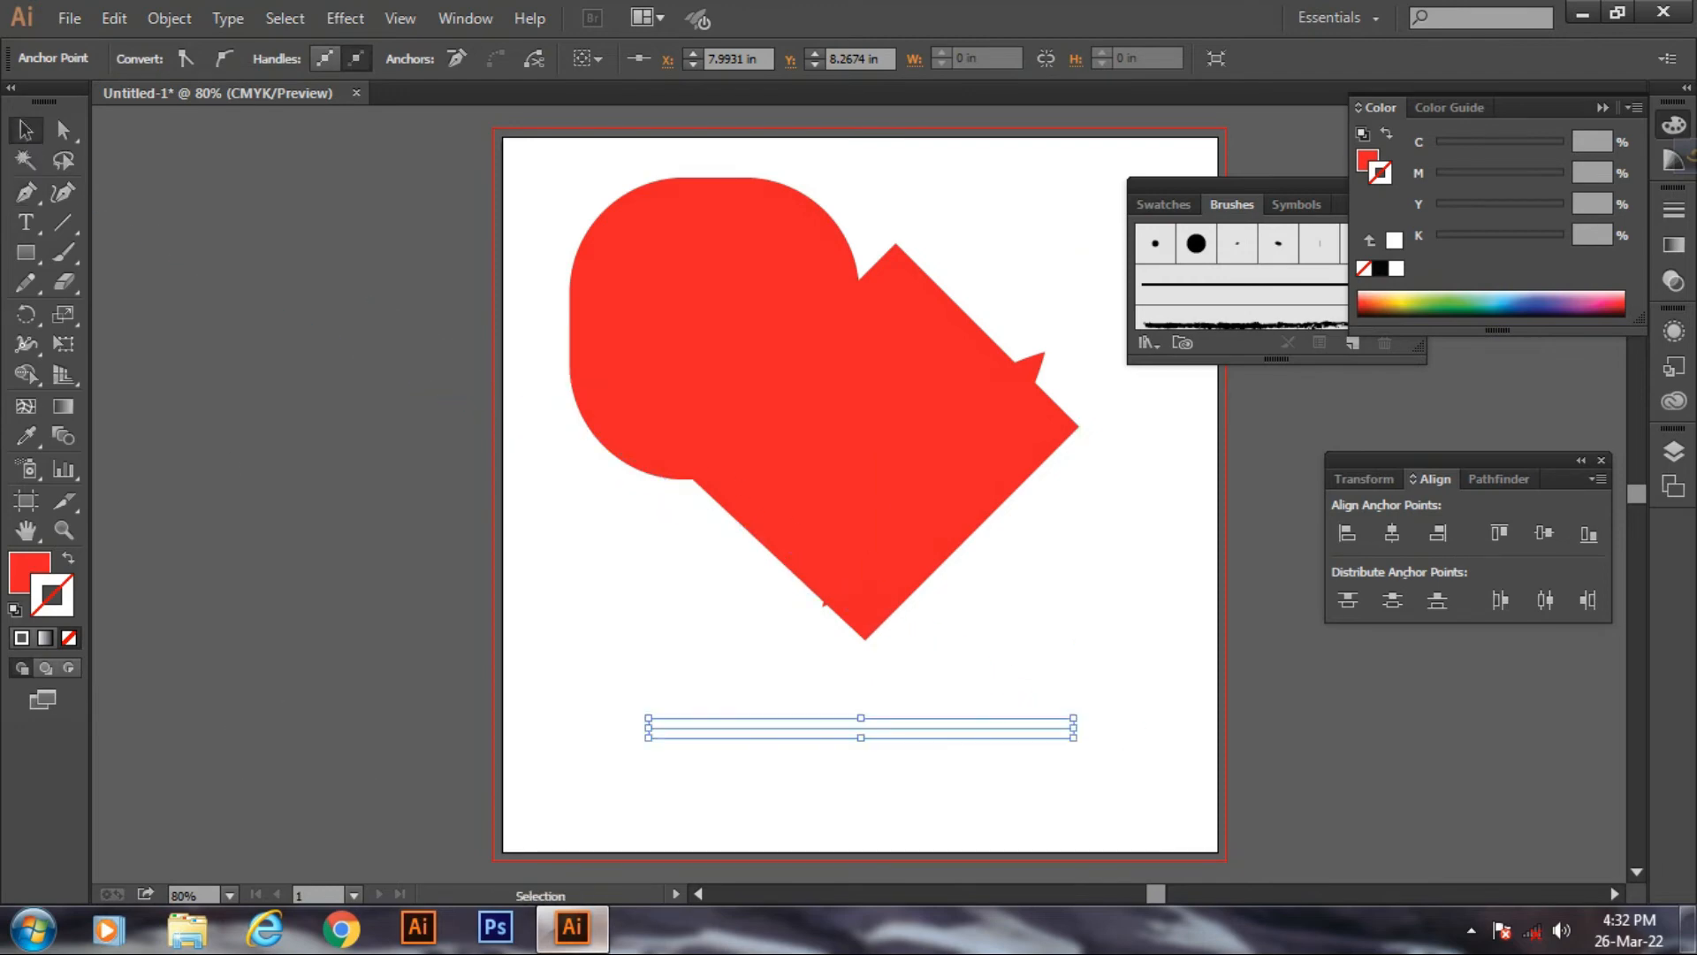
click(294, 385)
drag(616, 707, 1130, 771)
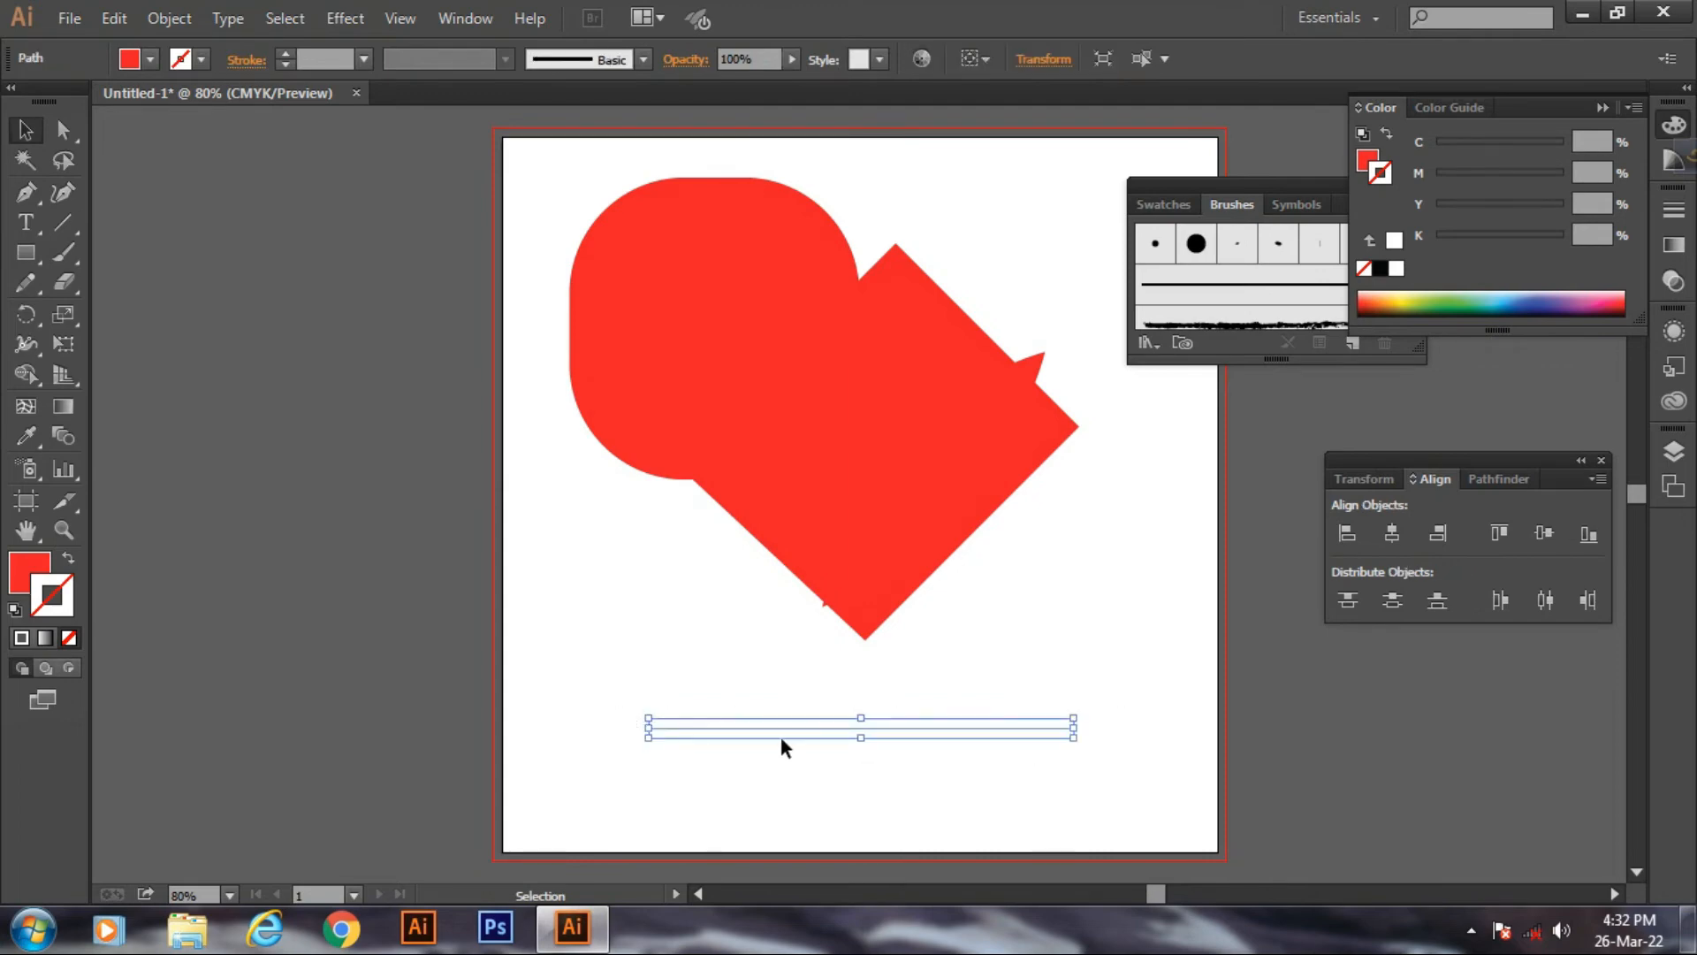
click(588, 670)
drag(661, 752, 713, 794)
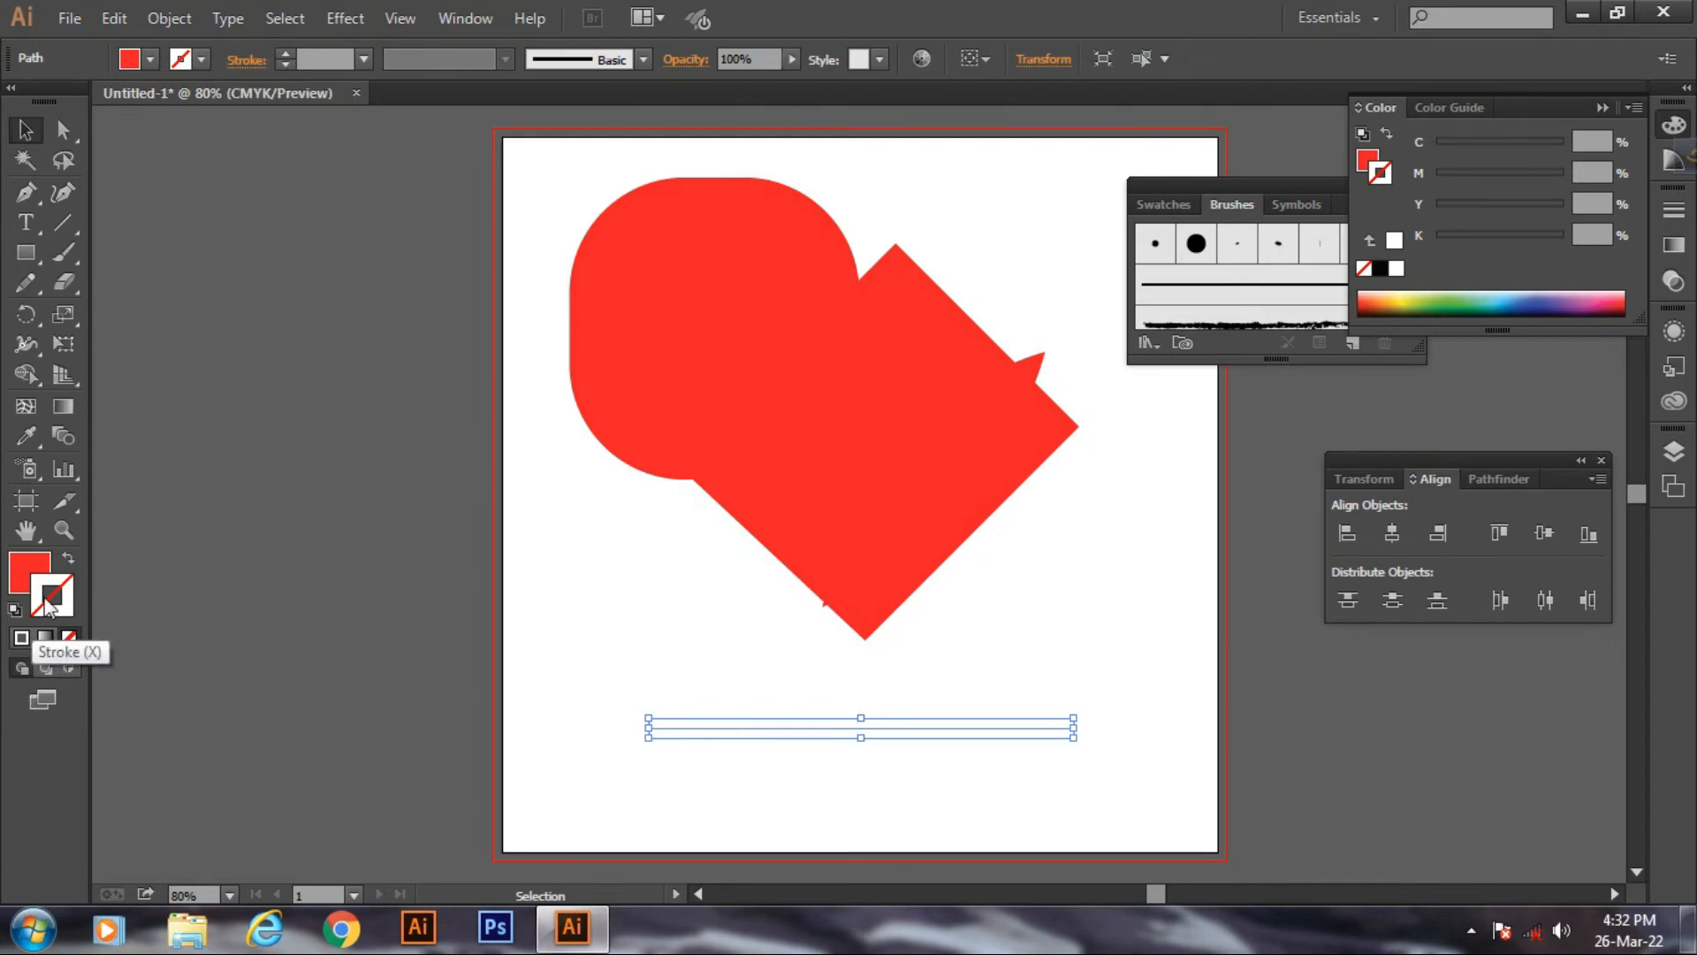
- Give the horizontal line a 24 pt black stroke, and move it up and left to just below the diamond
click(201, 60)
click(202, 60)
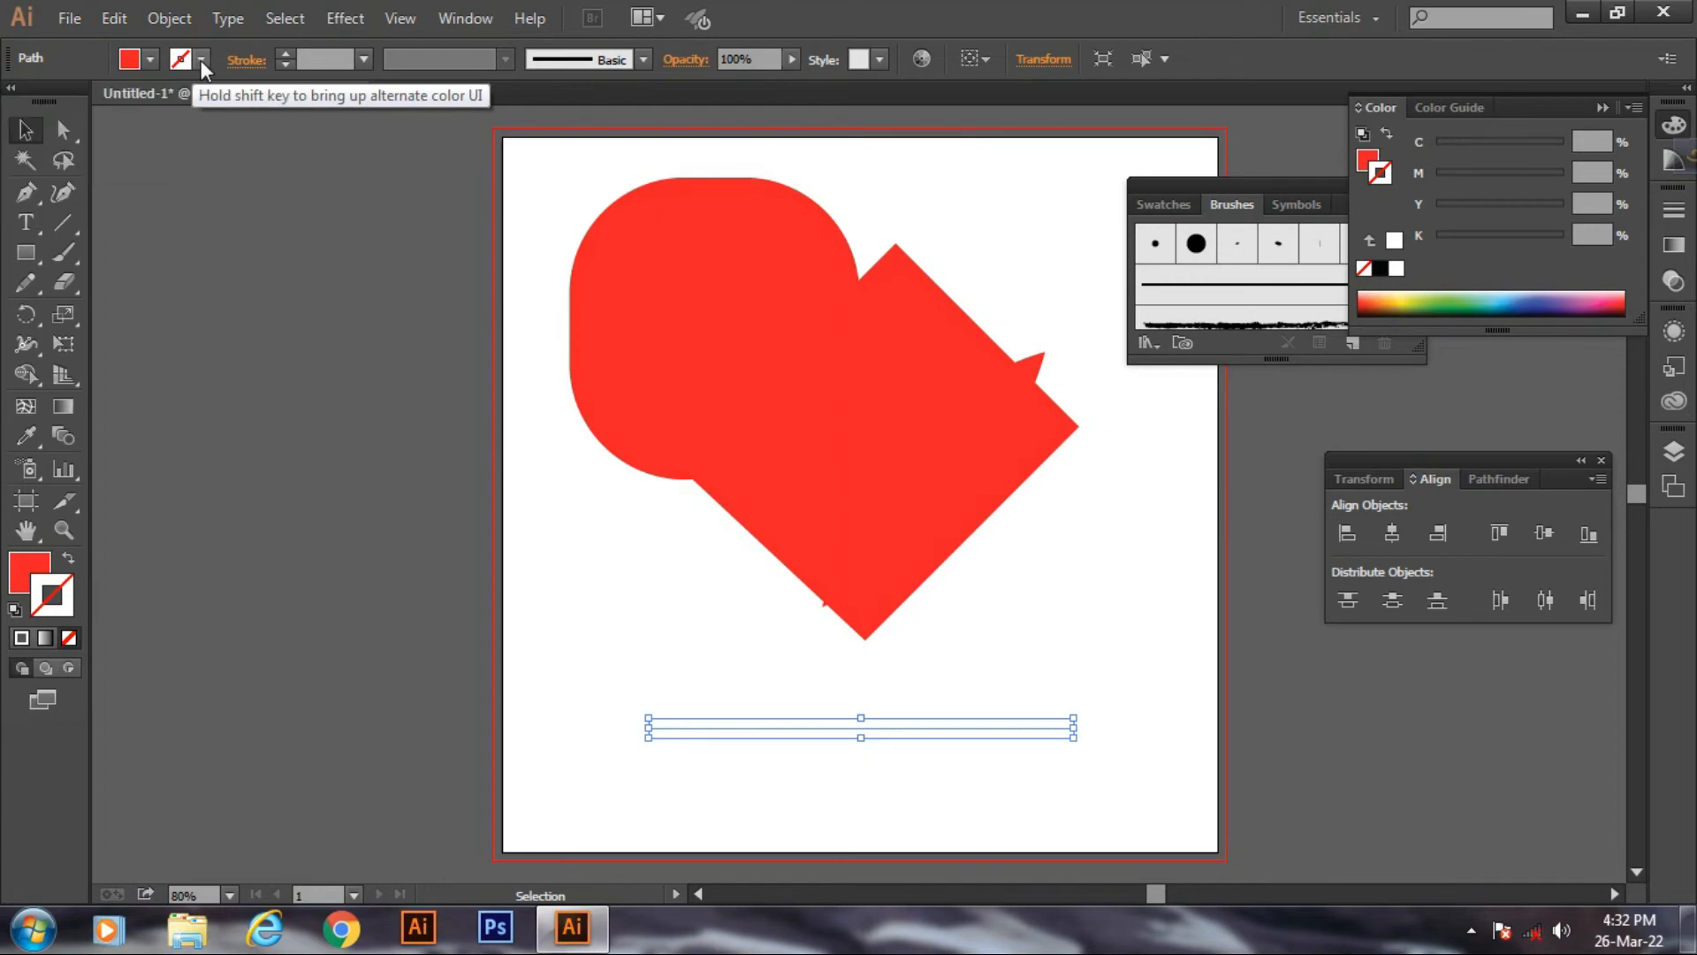
click(201, 57)
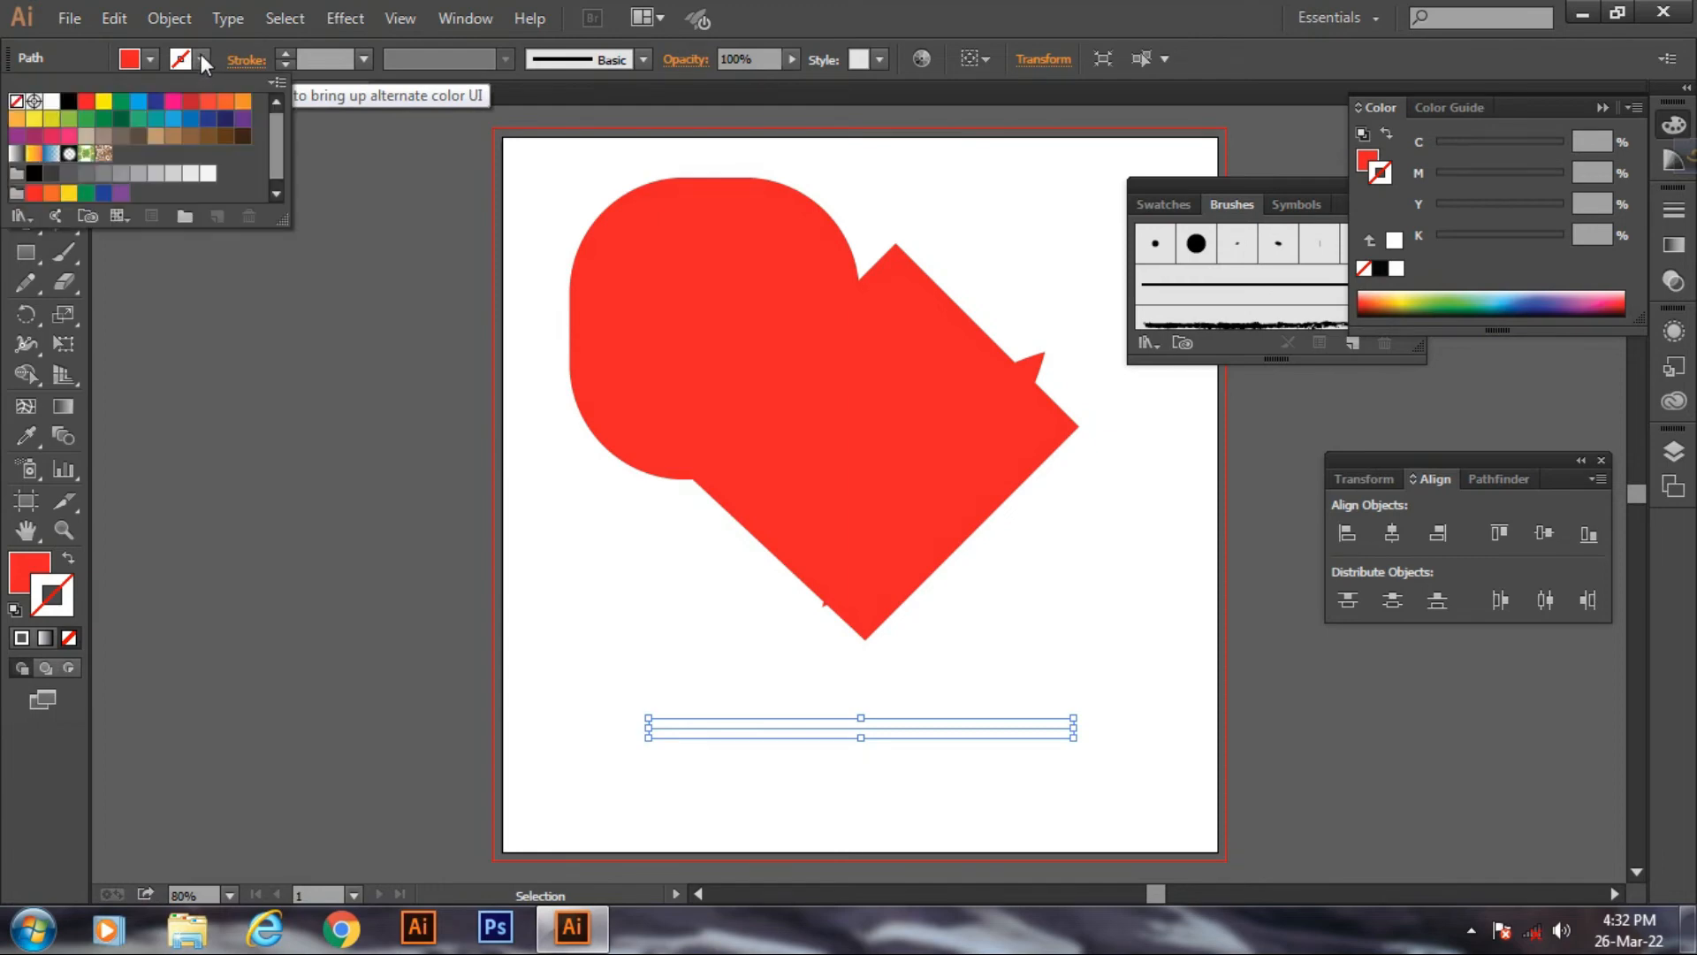
click(289, 52)
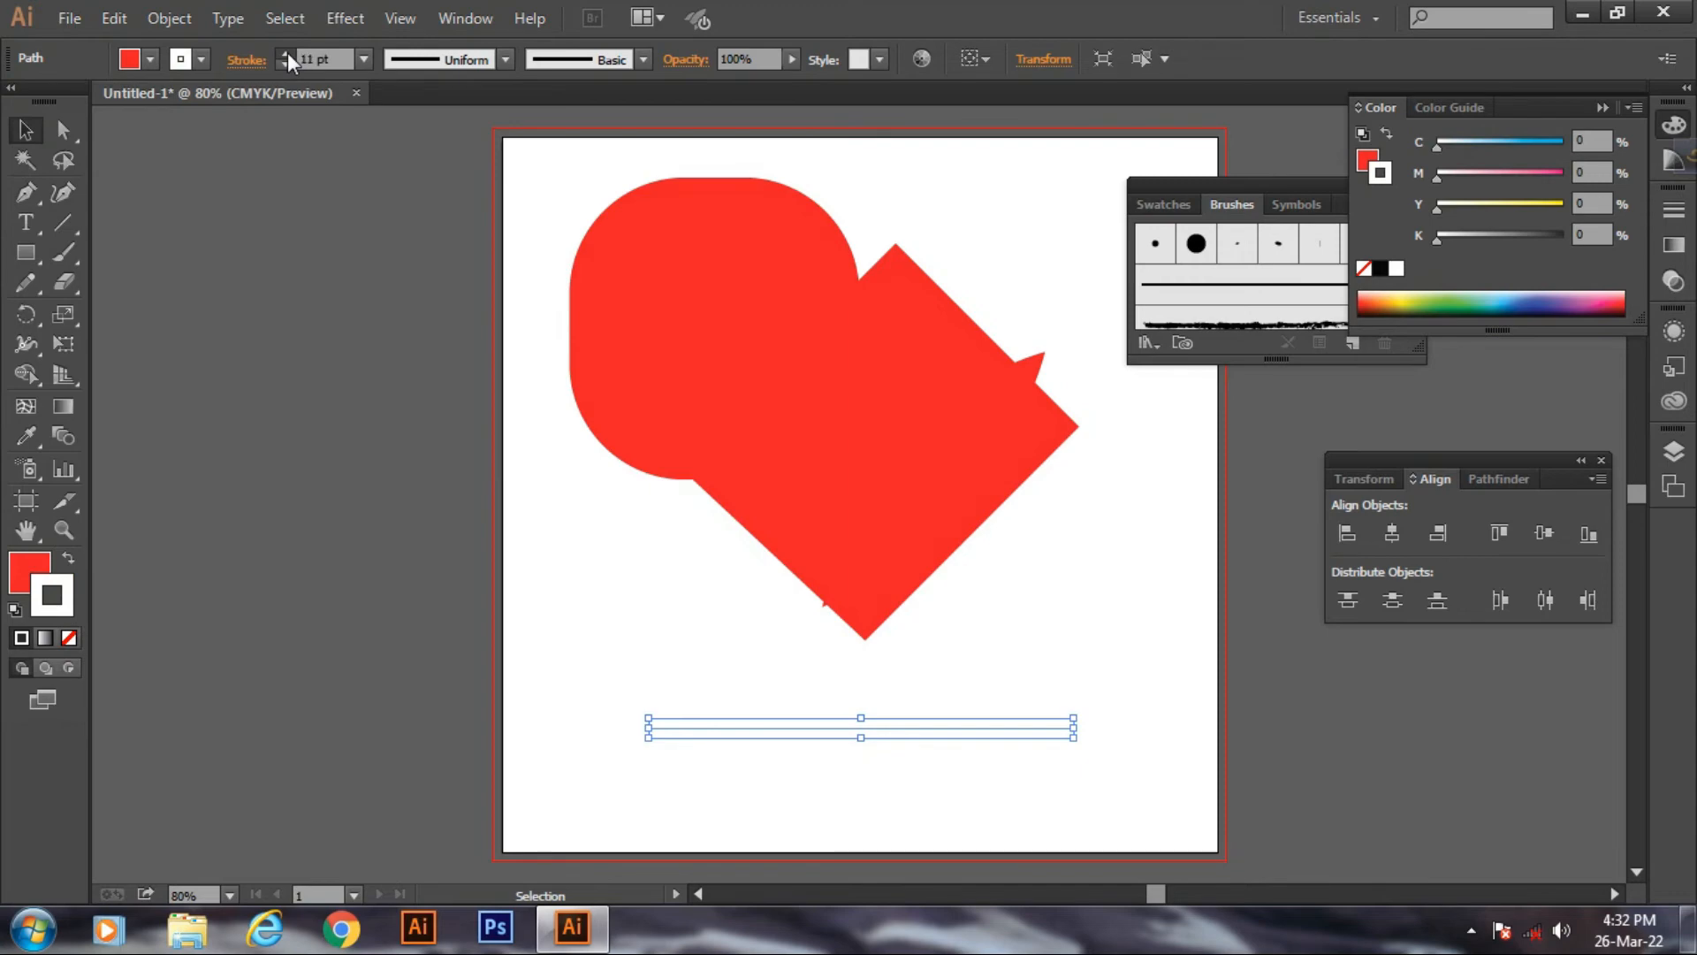
click(287, 51)
click(202, 59)
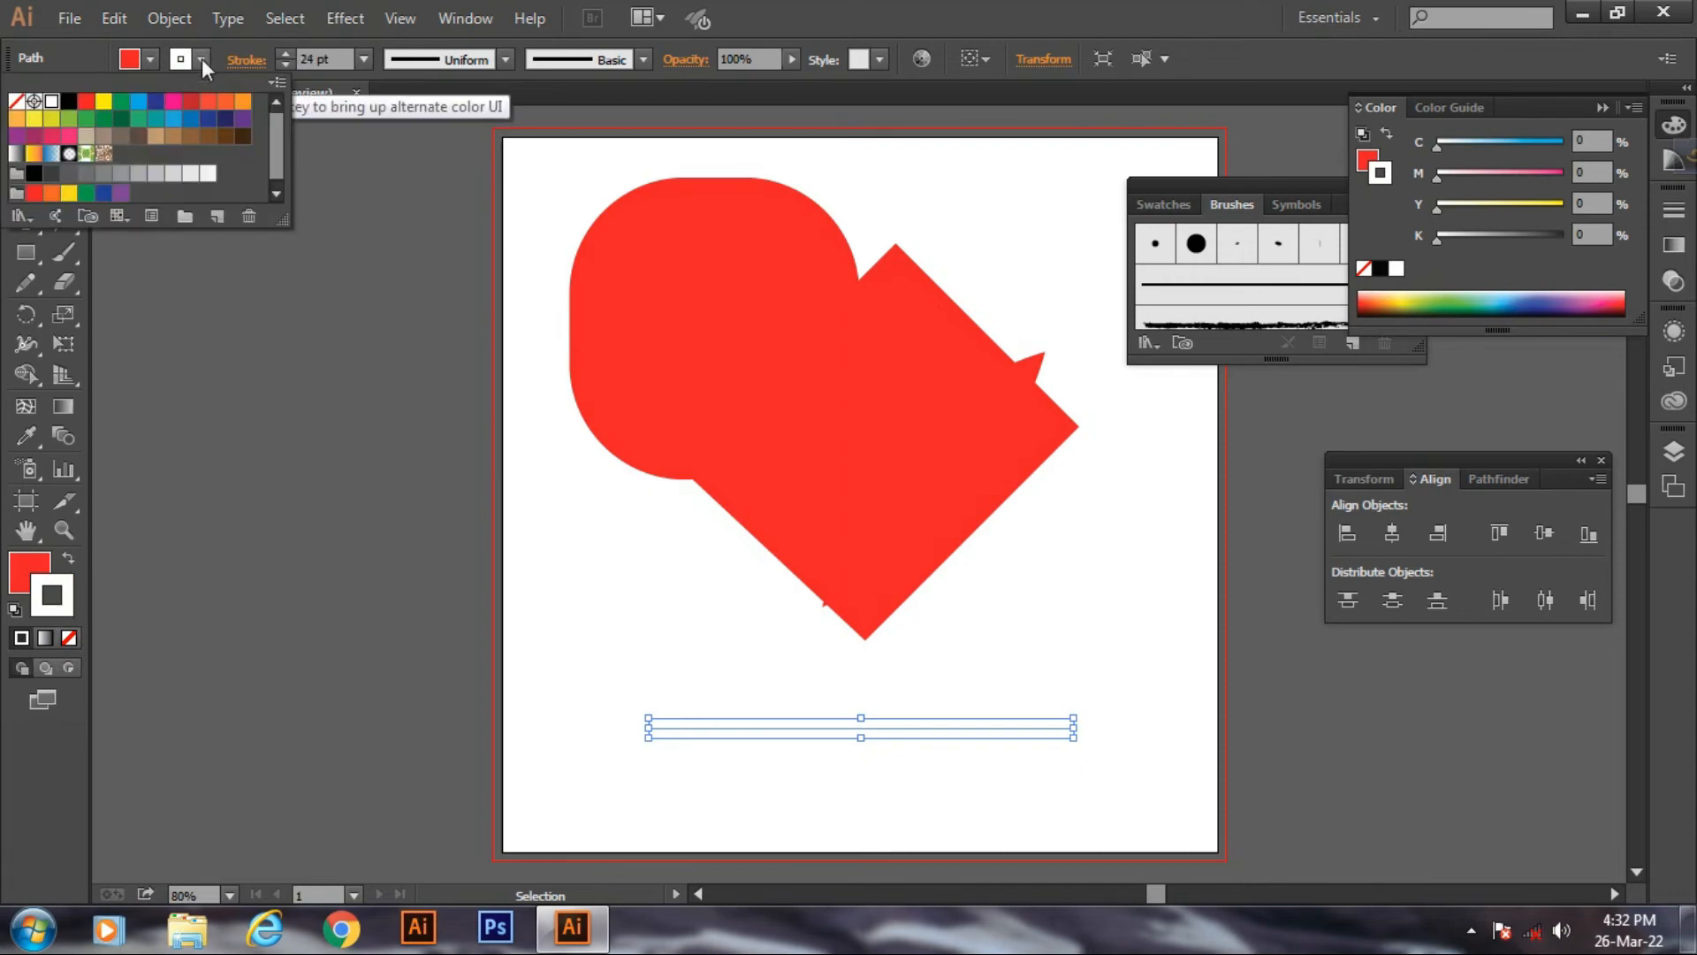
click(69, 102)
click(240, 506)
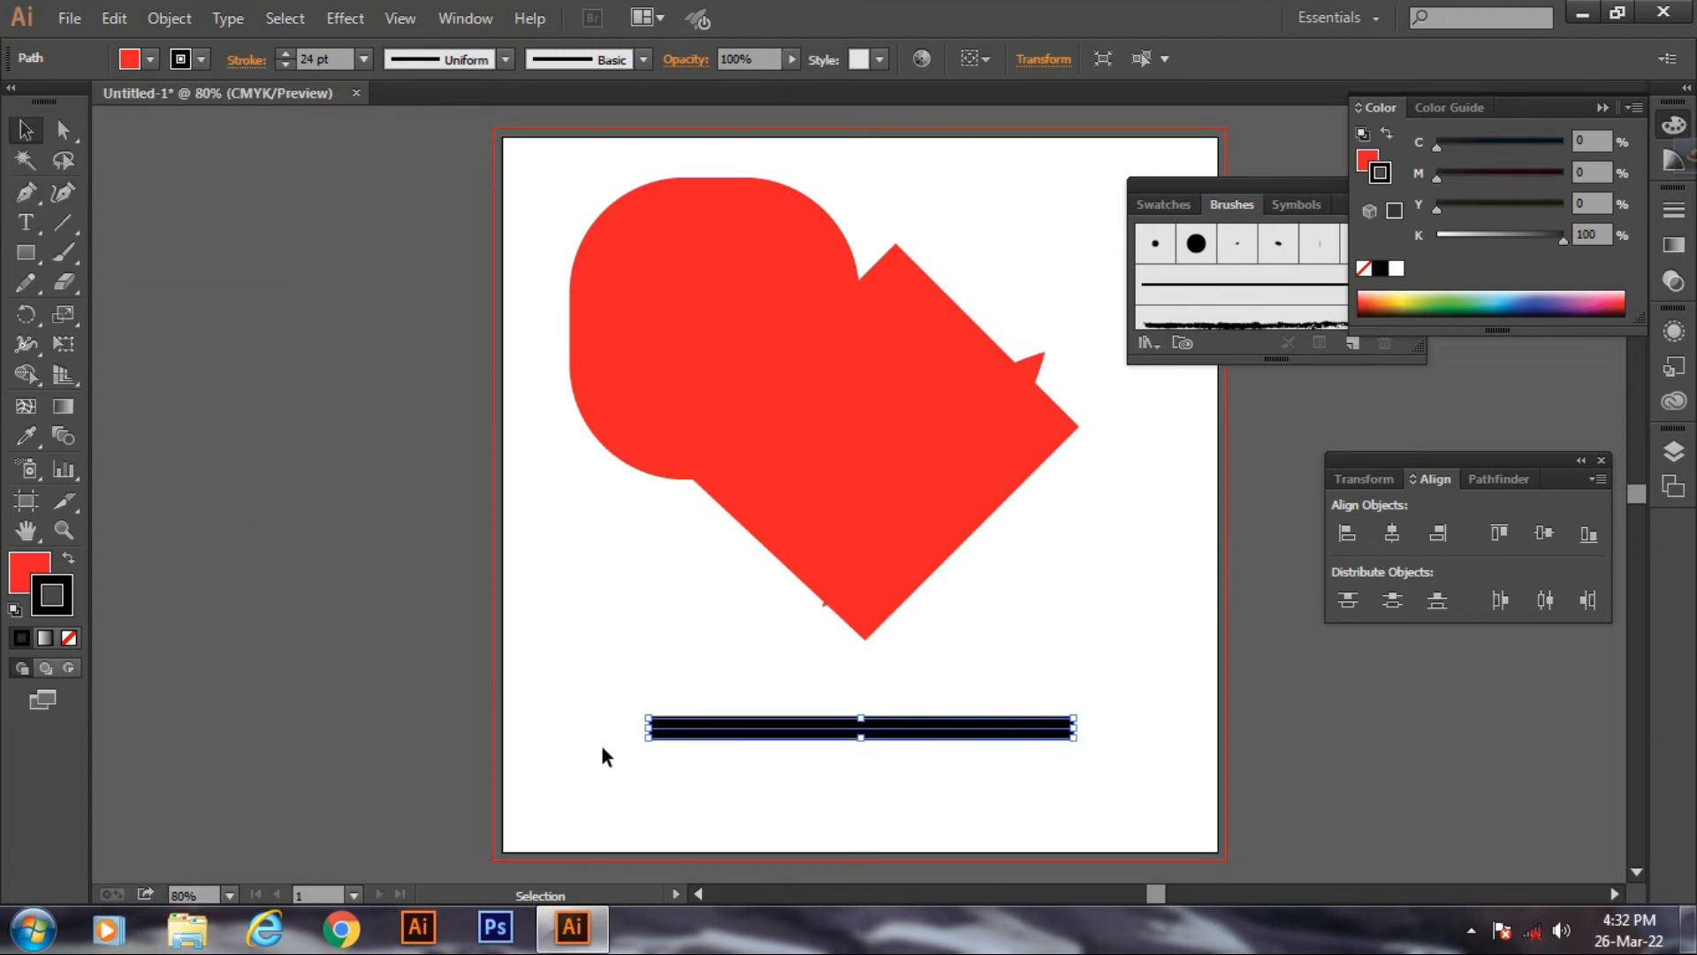
drag(692, 726, 581, 665)
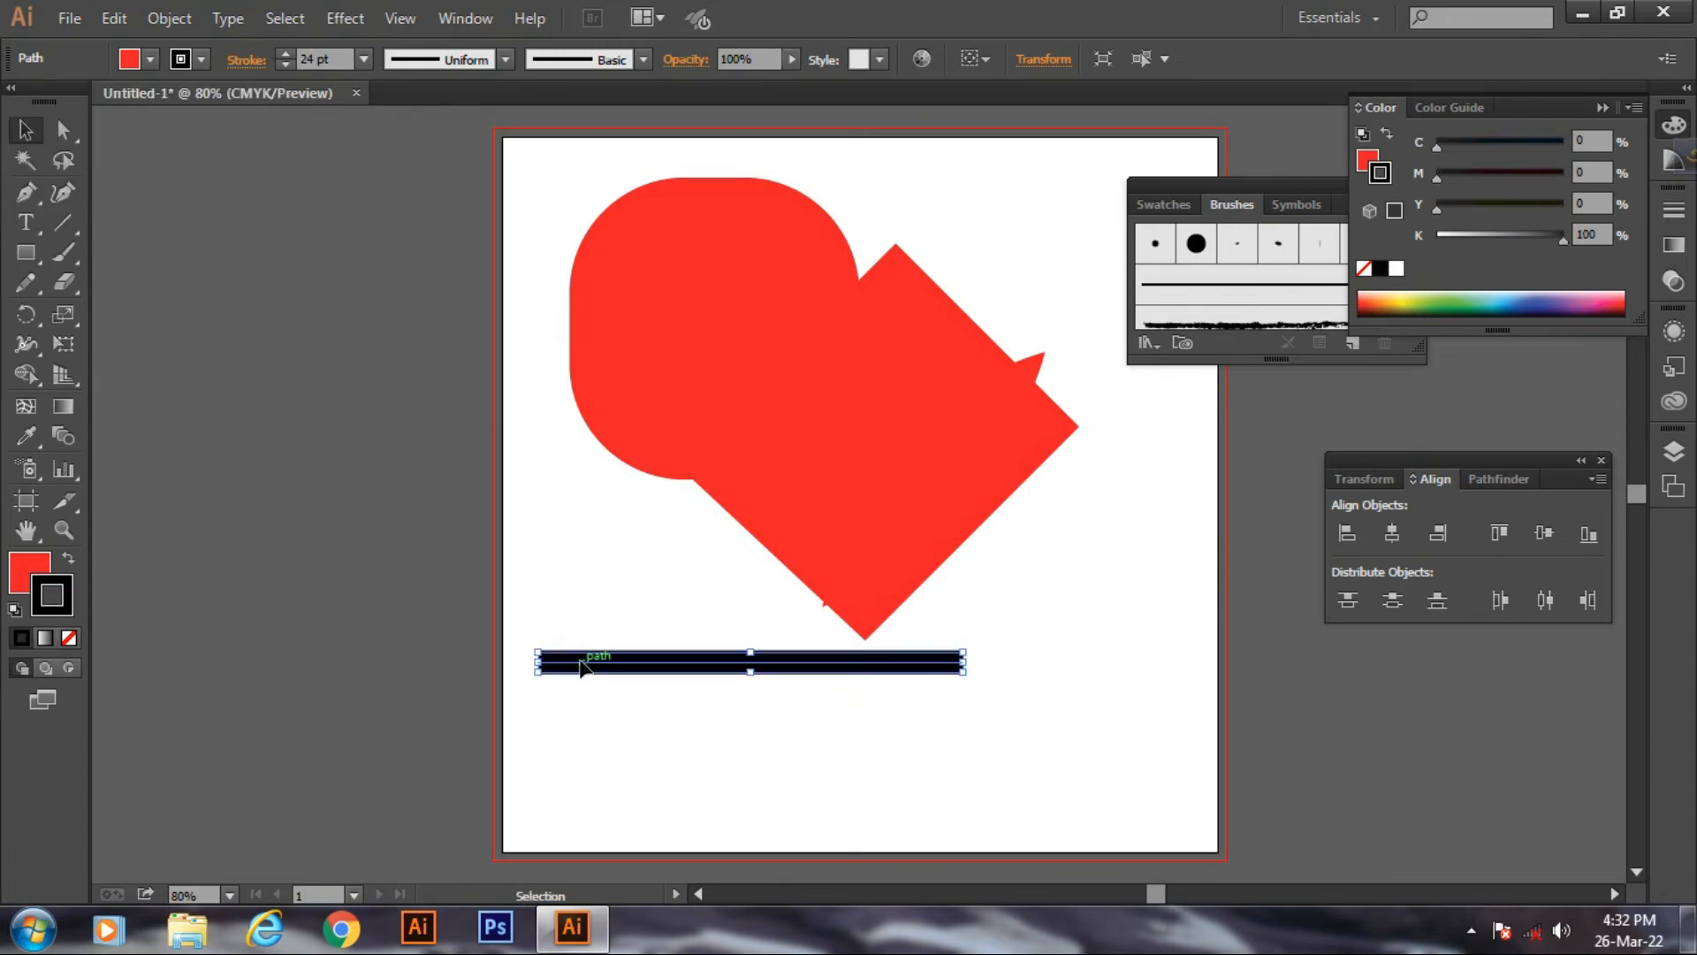
- Set the black line's stroke weight to 30 pt
click(285, 52)
click(285, 53)
click(286, 52)
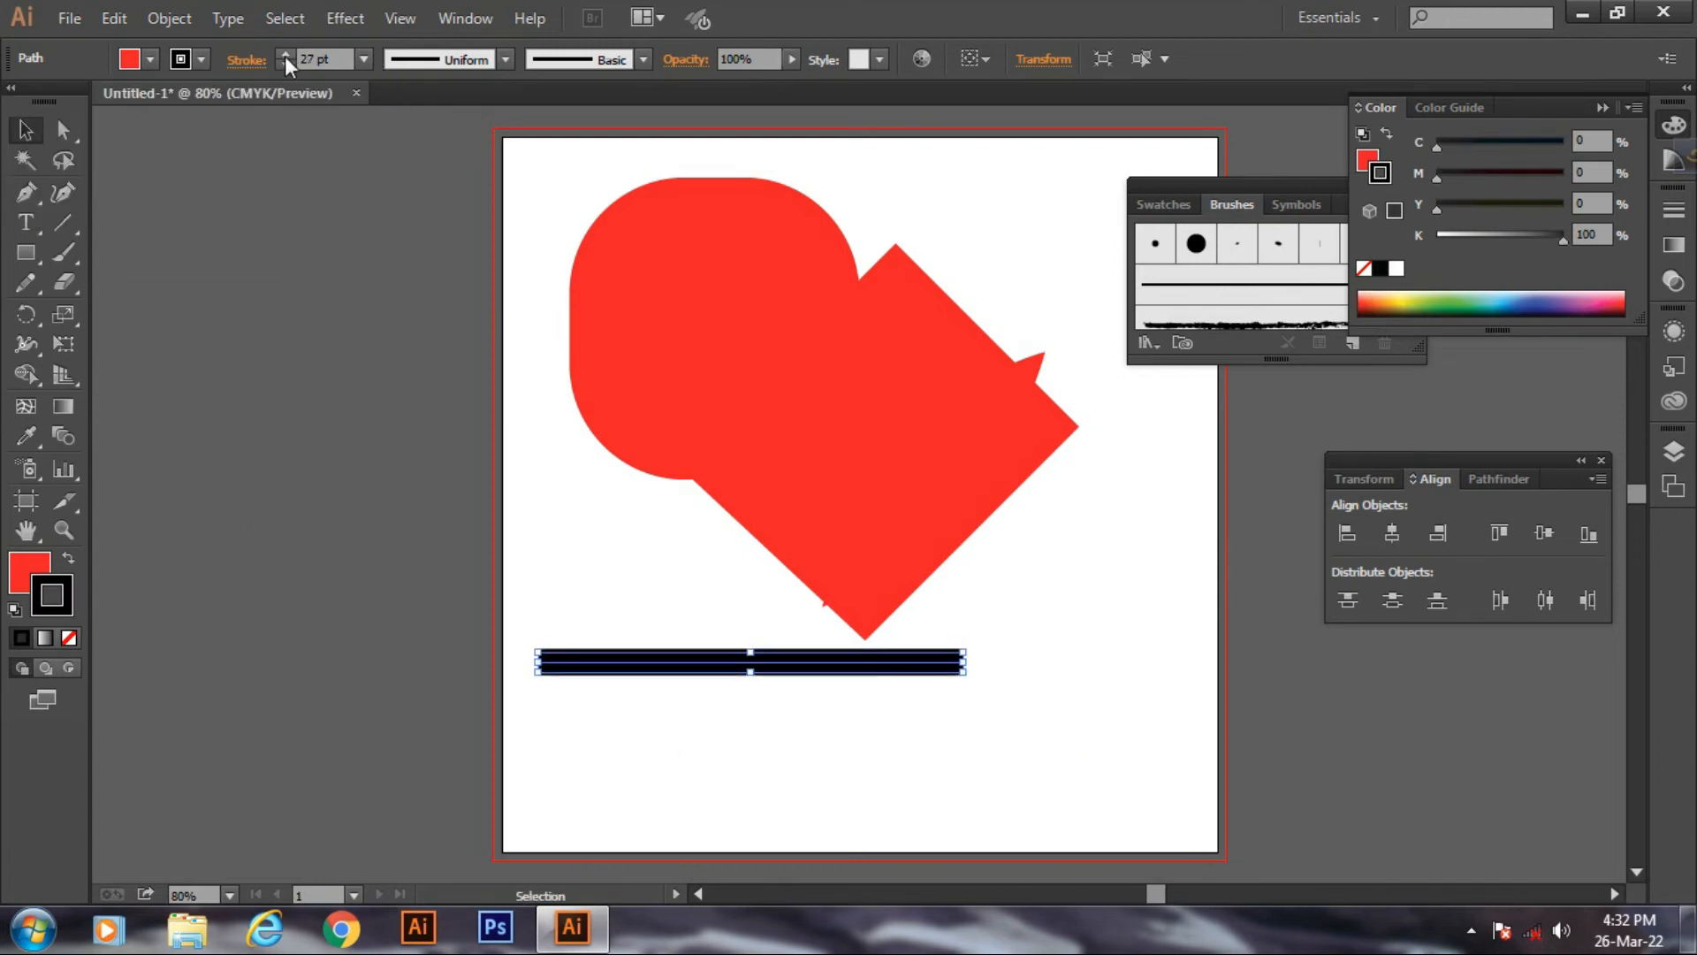
click(285, 54)
click(284, 54)
click(285, 54)
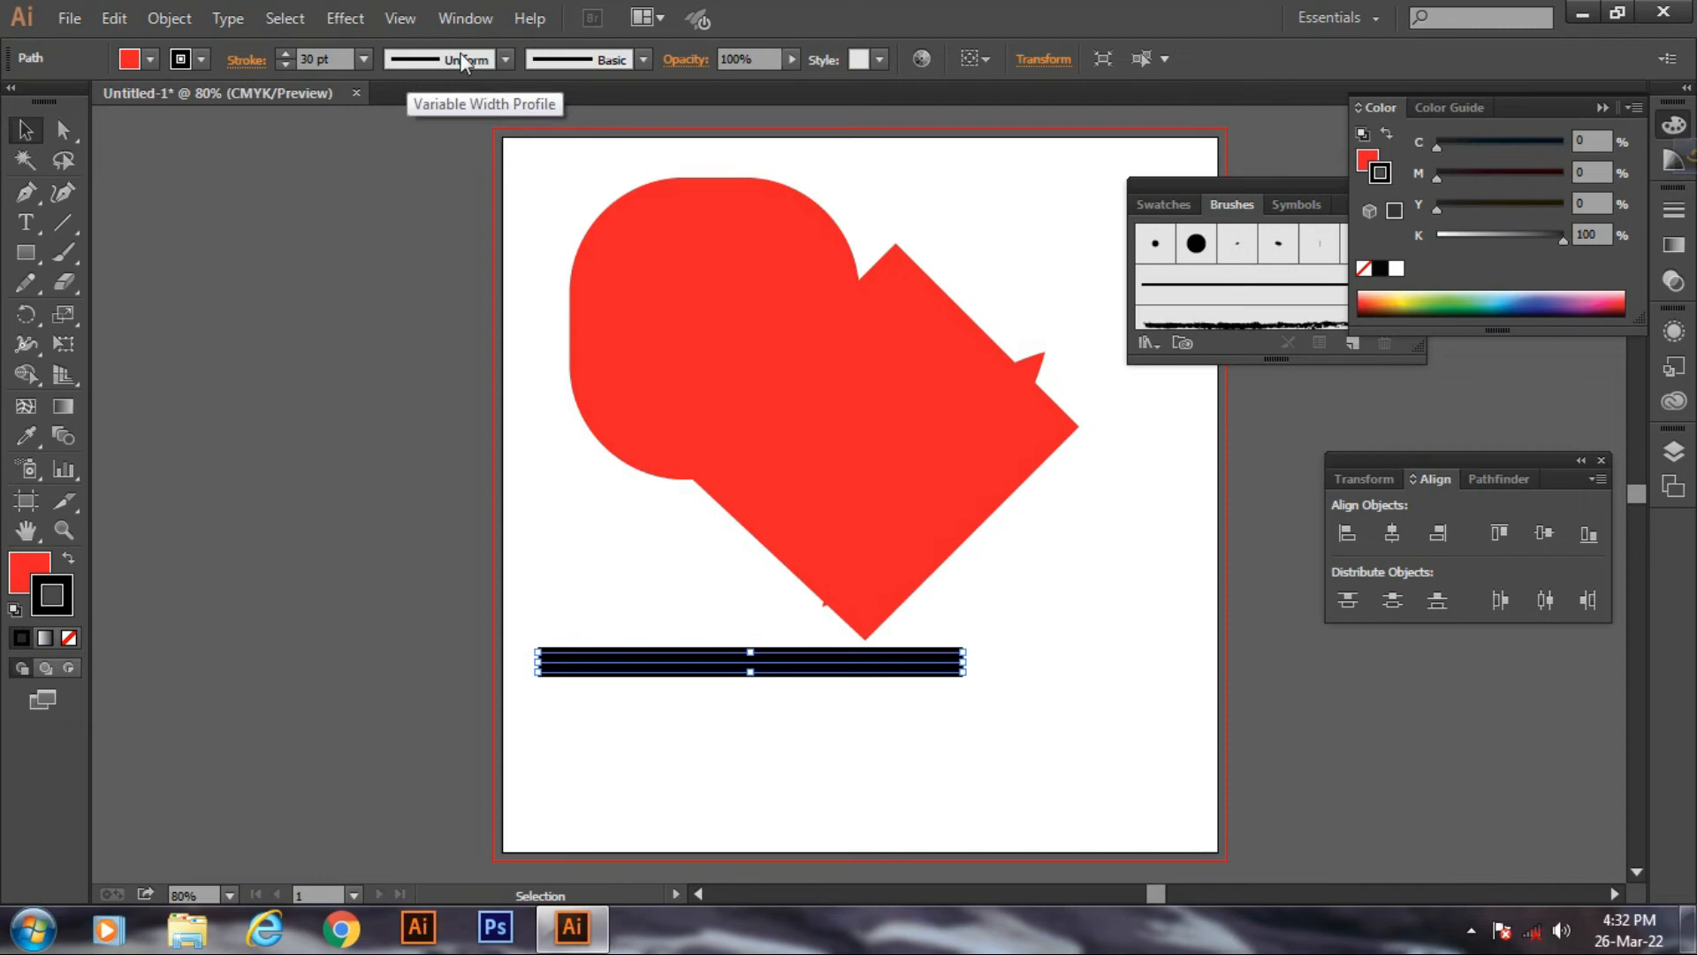
- Apply the elliptical, double-bulge, pointed-bar, tapering and half-arch variable width profiles to the black line in turn
click(506, 59)
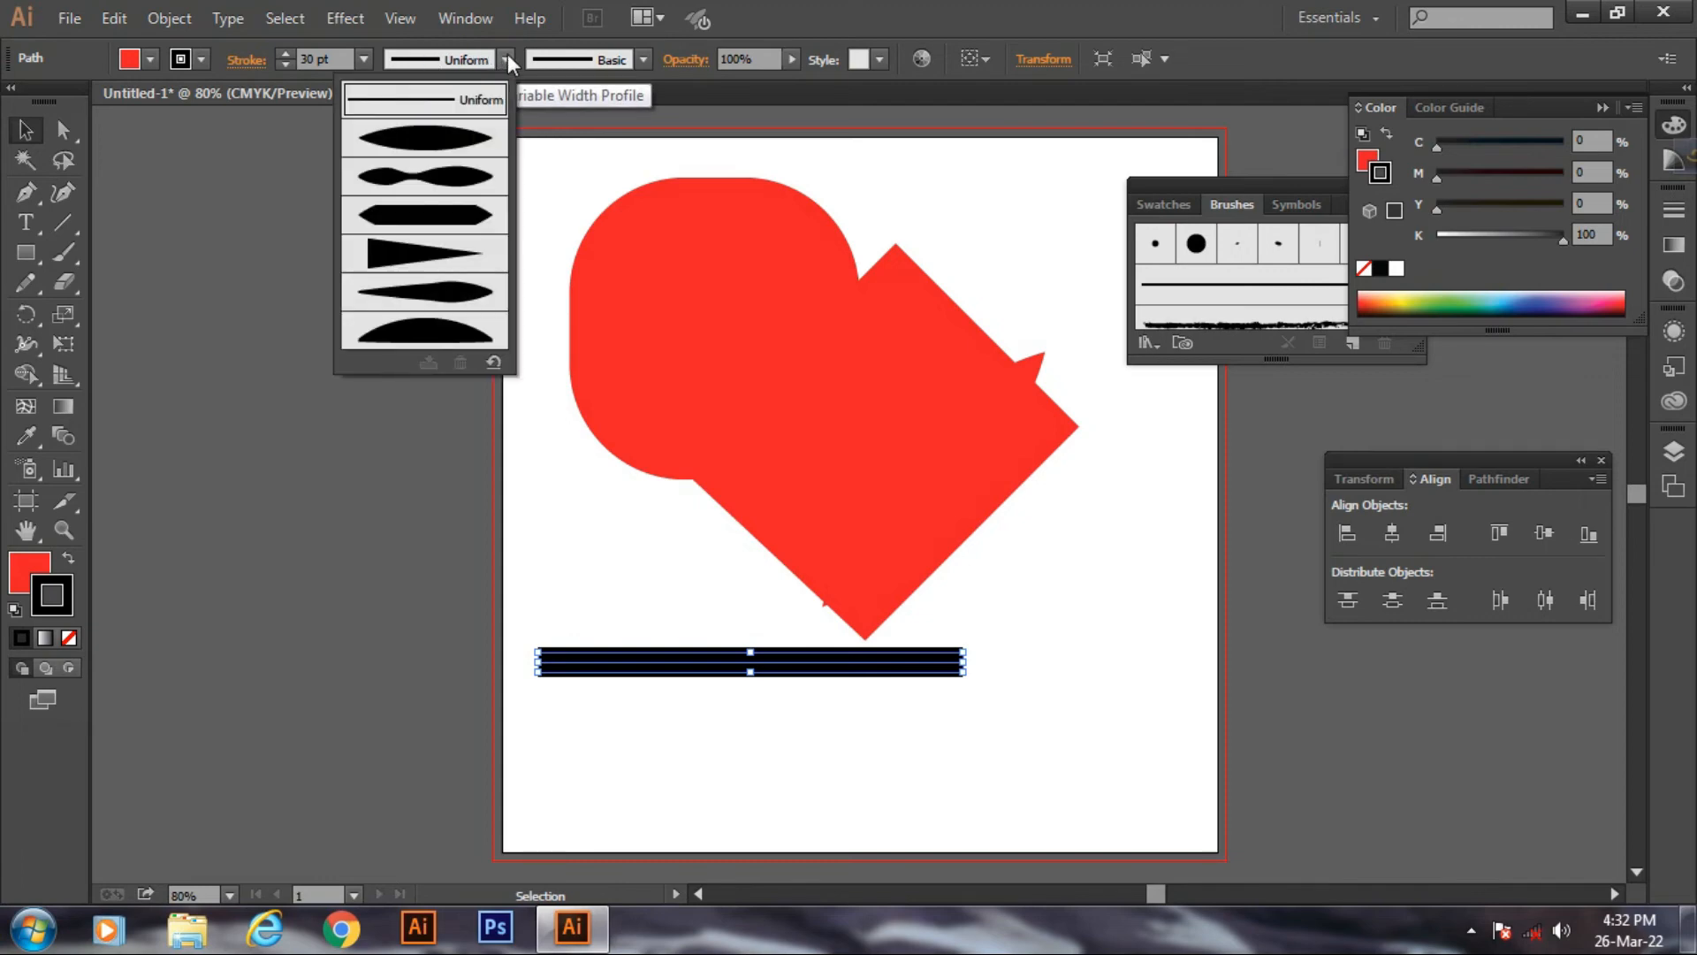
click(430, 140)
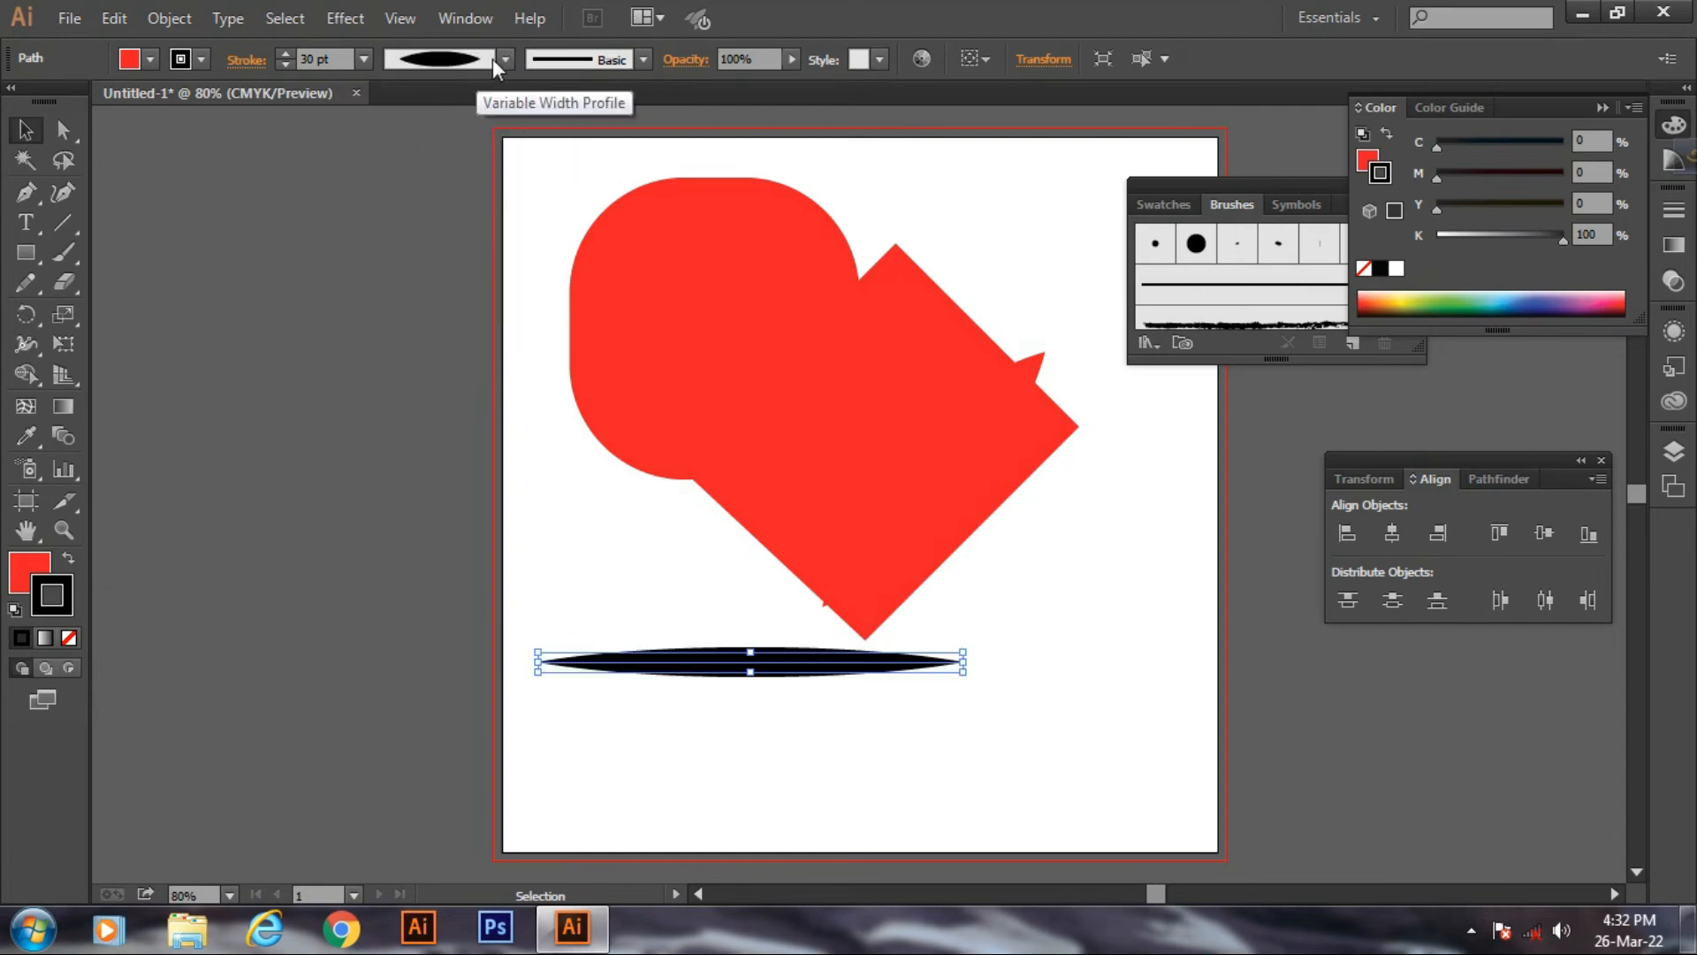
click(501, 59)
click(446, 169)
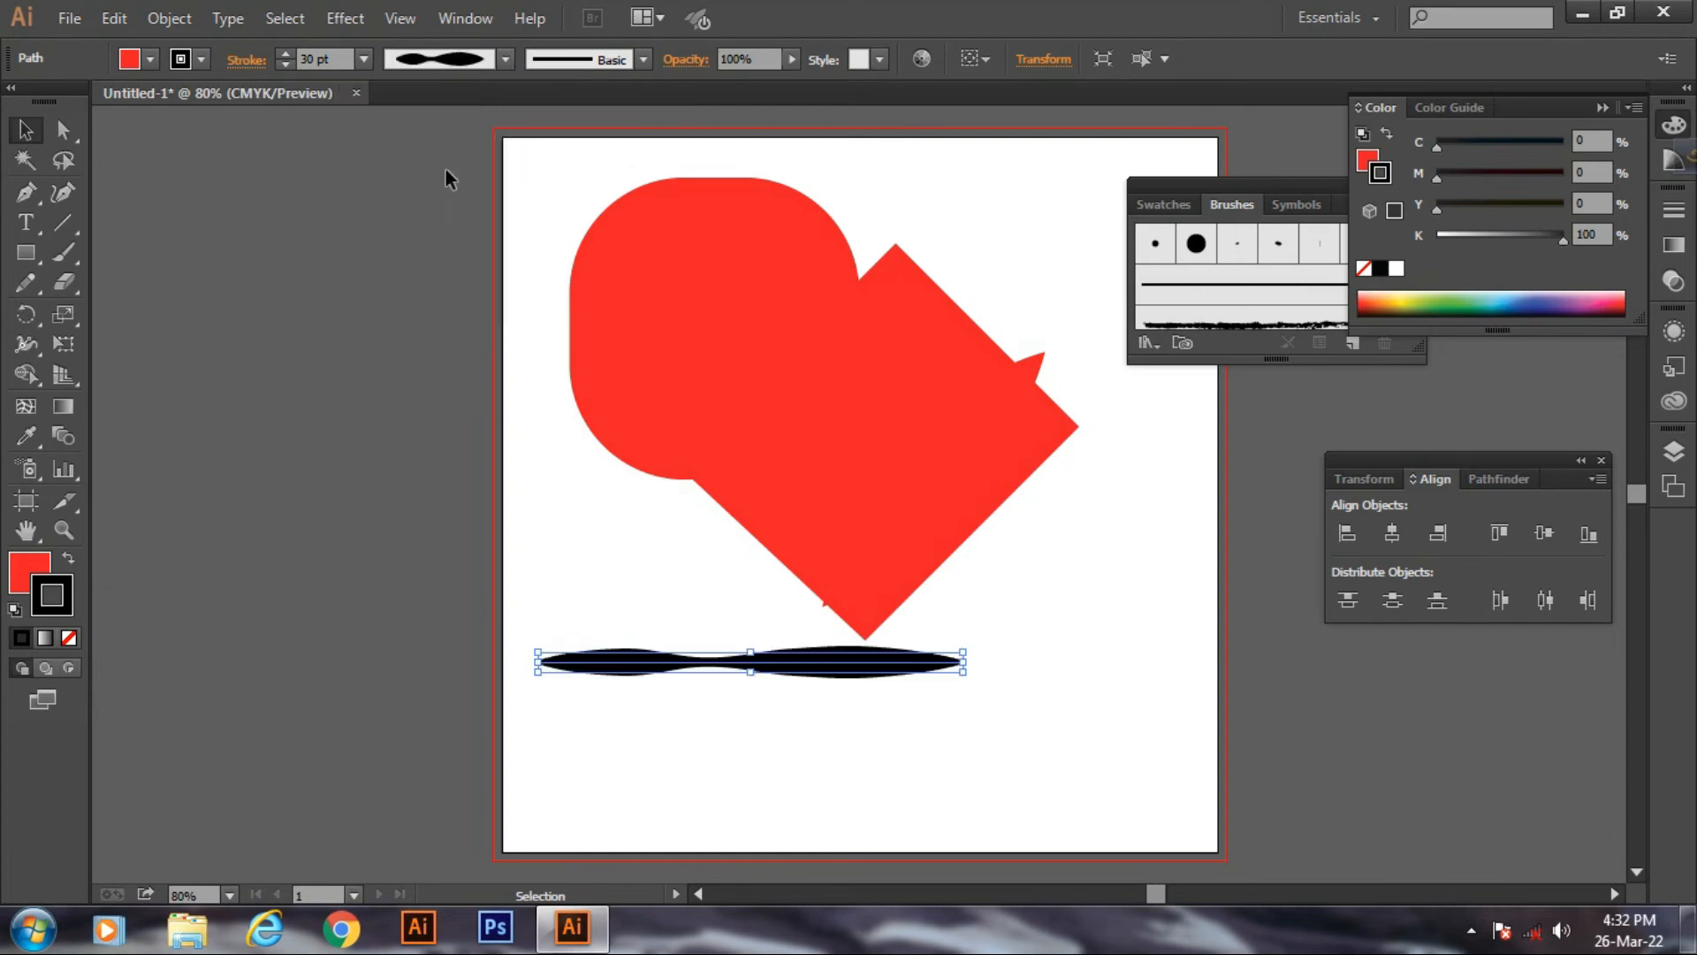
click(497, 58)
click(442, 232)
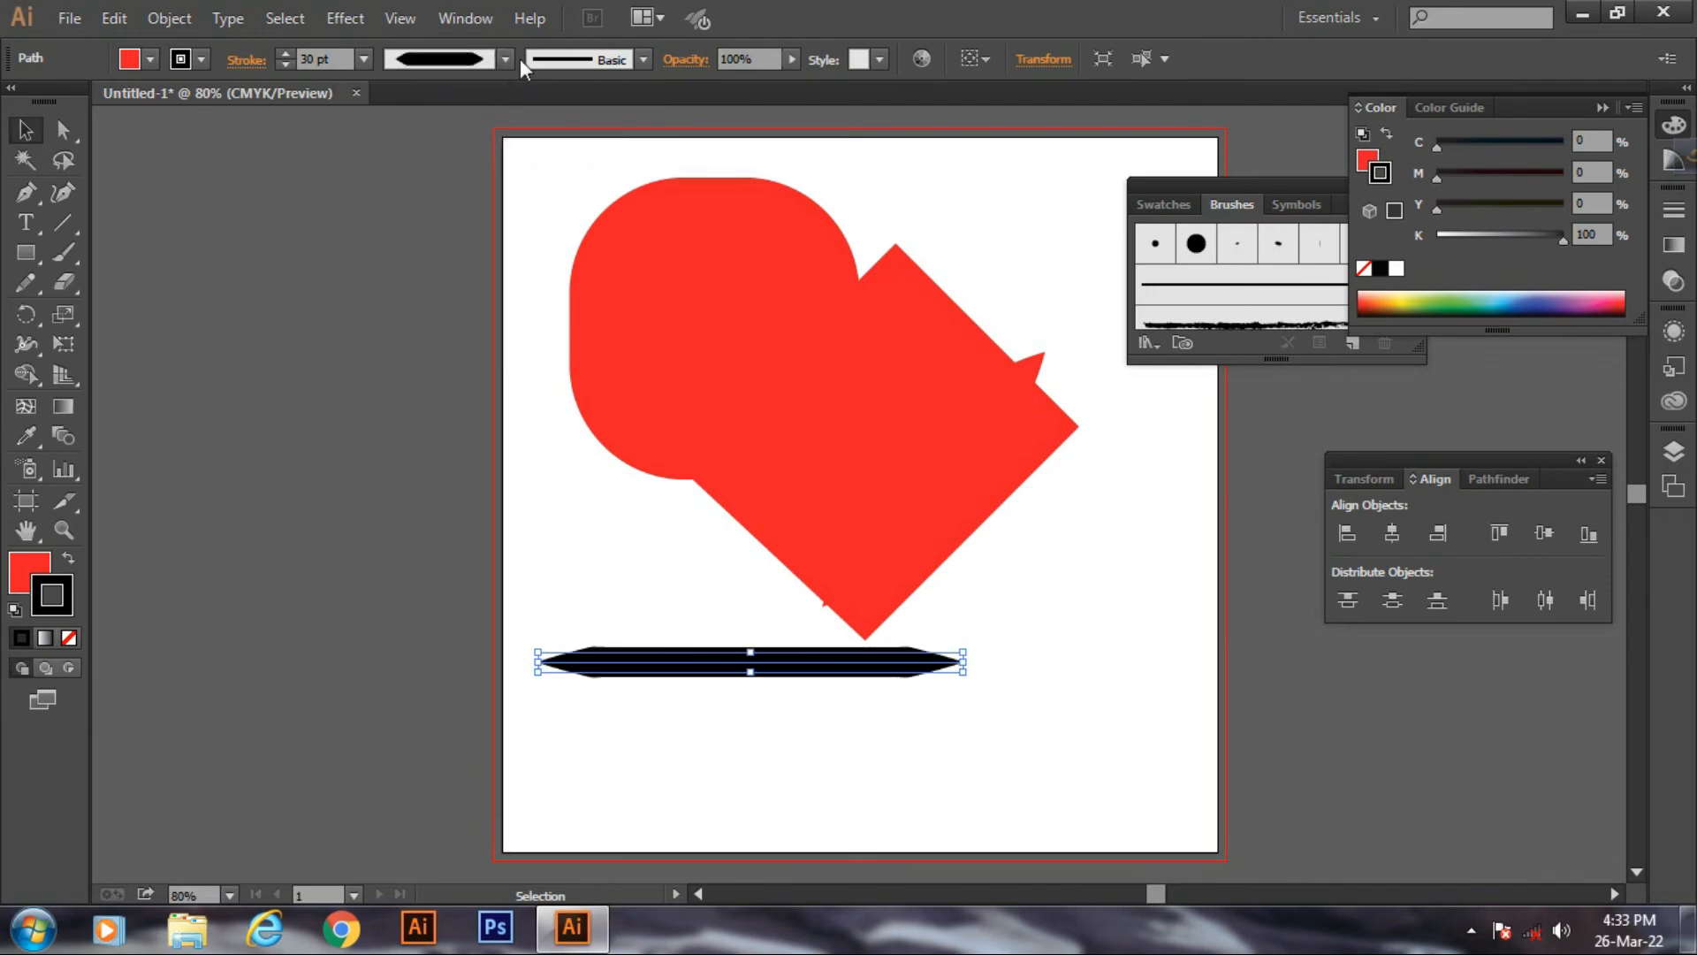
click(507, 60)
click(455, 279)
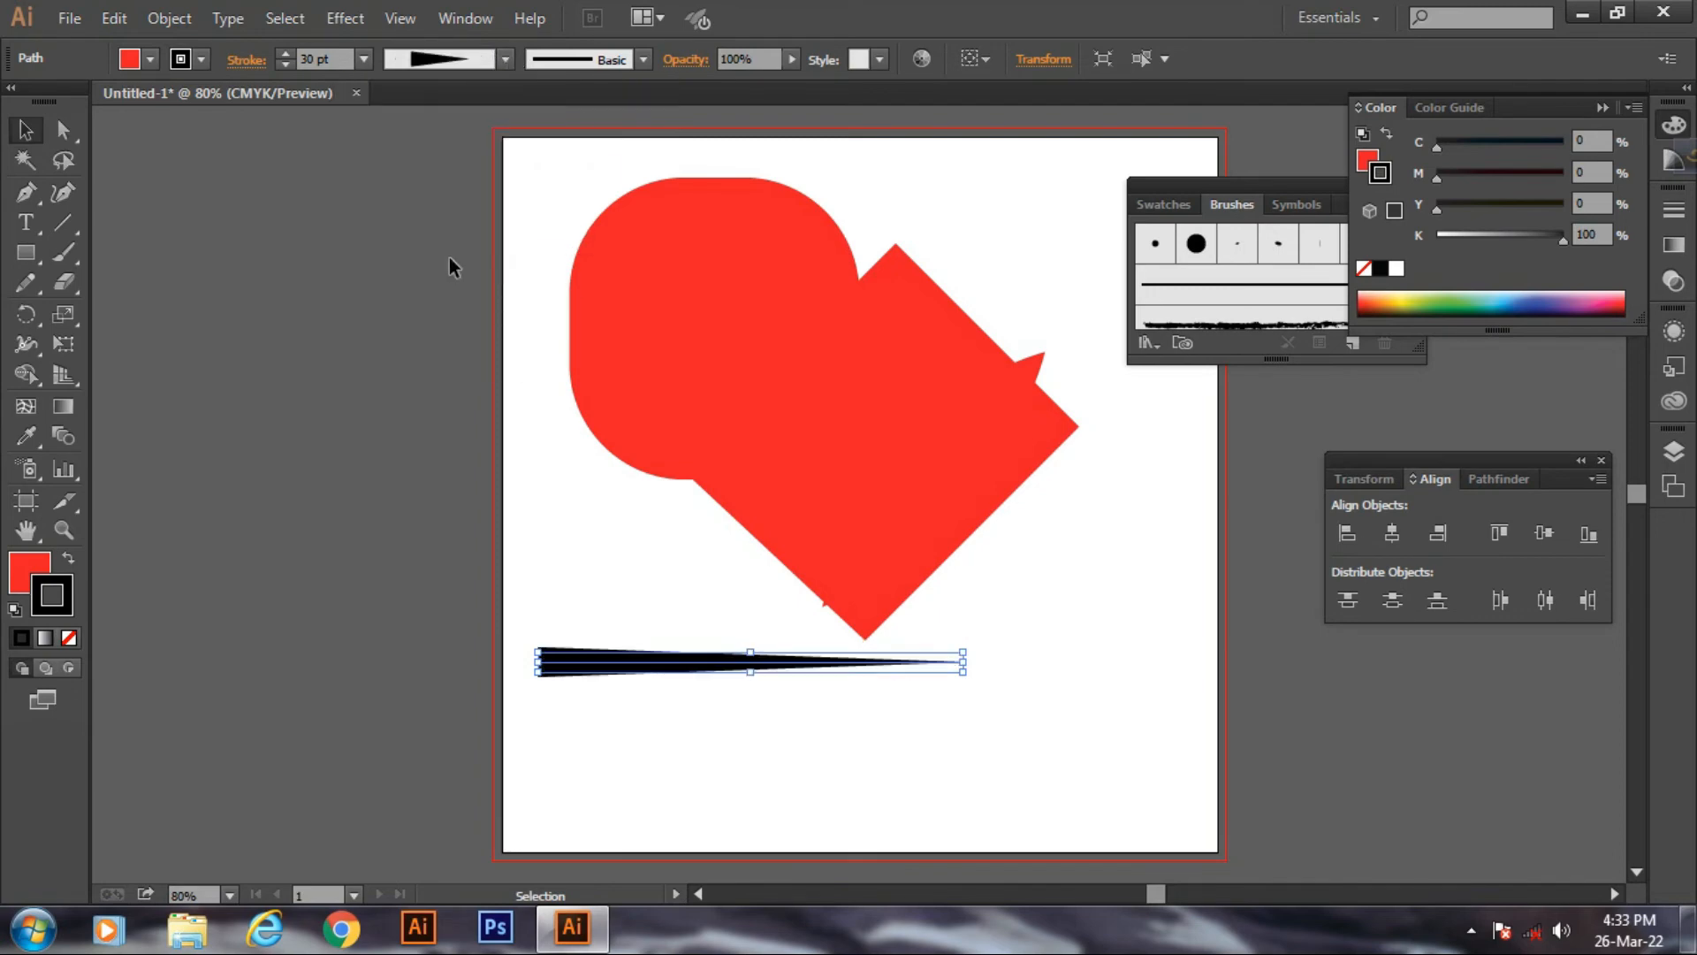
click(506, 58)
click(426, 322)
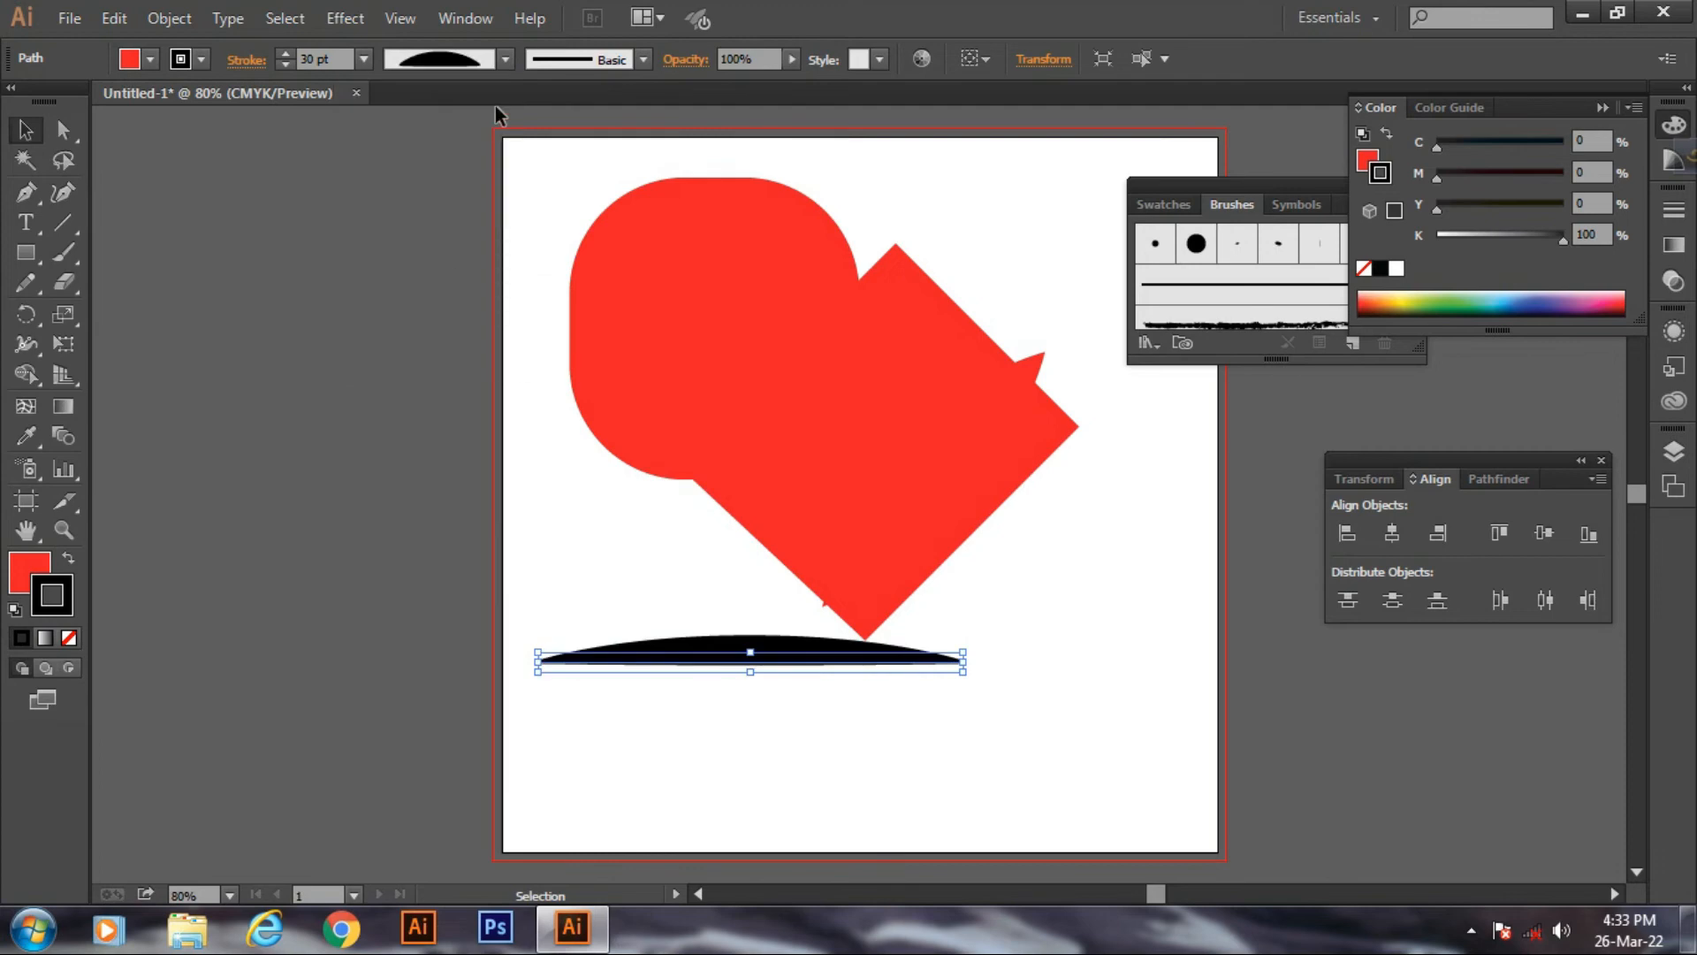
- Lower the arched line's stroke weight to 24 pt and raise it back to 30 pt
click(285, 62)
click(284, 62)
click(284, 62)
click(284, 62)
click(285, 62)
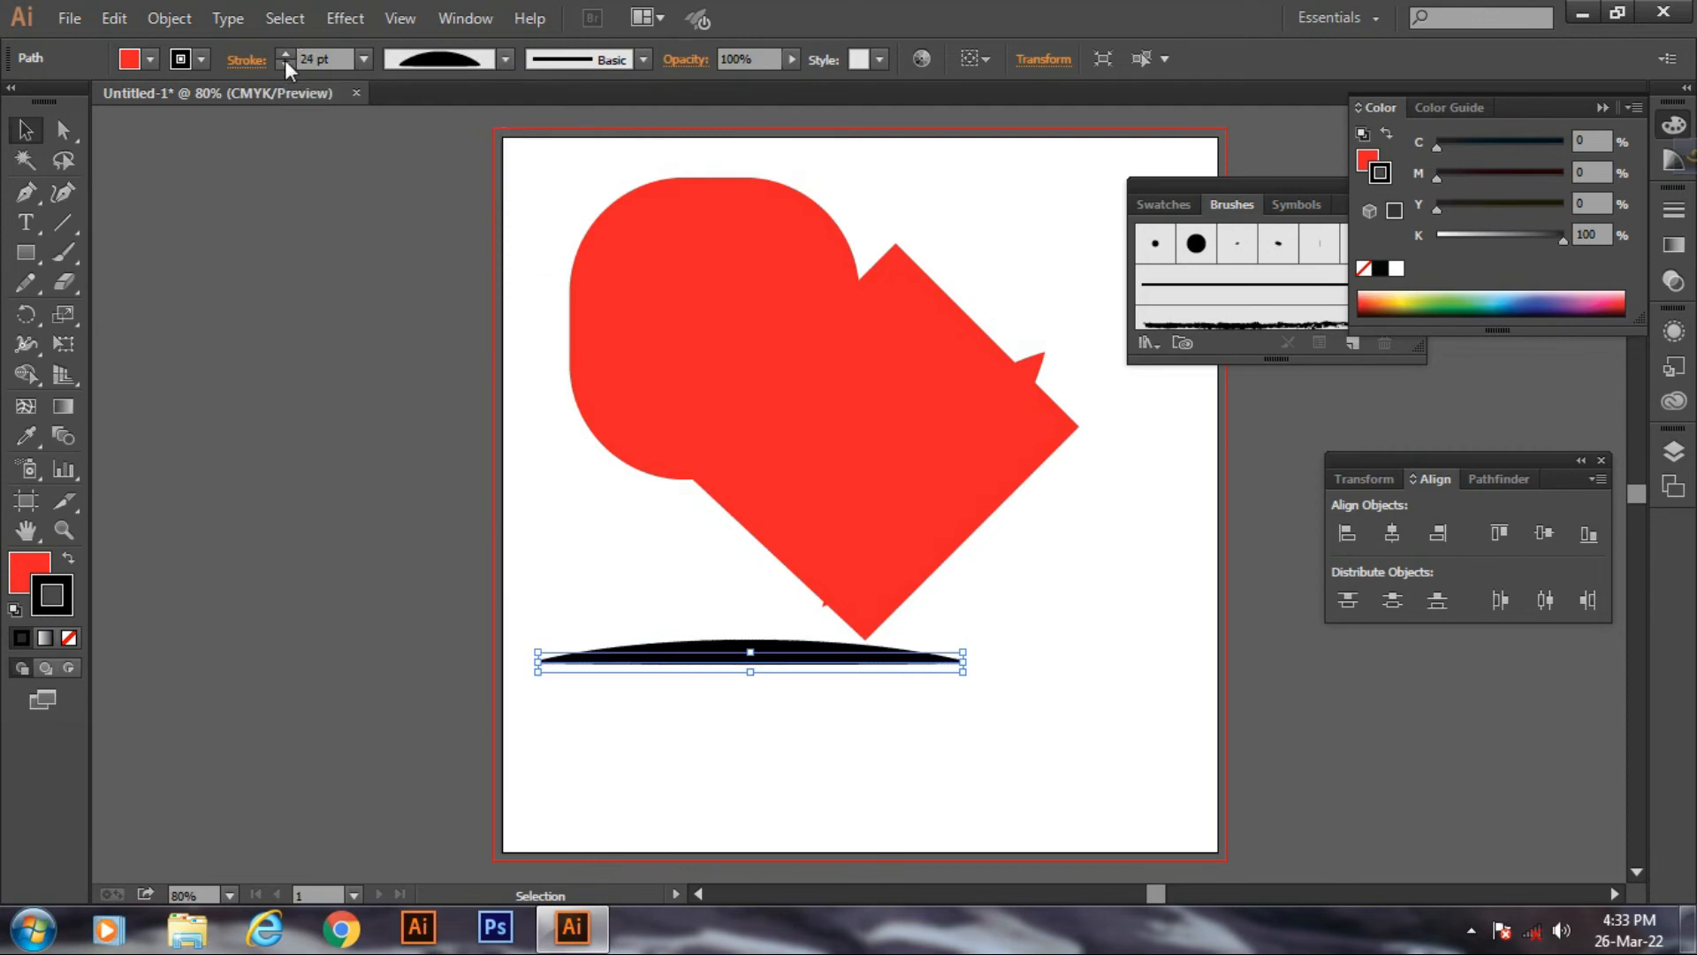
click(287, 52)
click(286, 52)
click(286, 52)
click(286, 52)
click(286, 53)
click(287, 52)
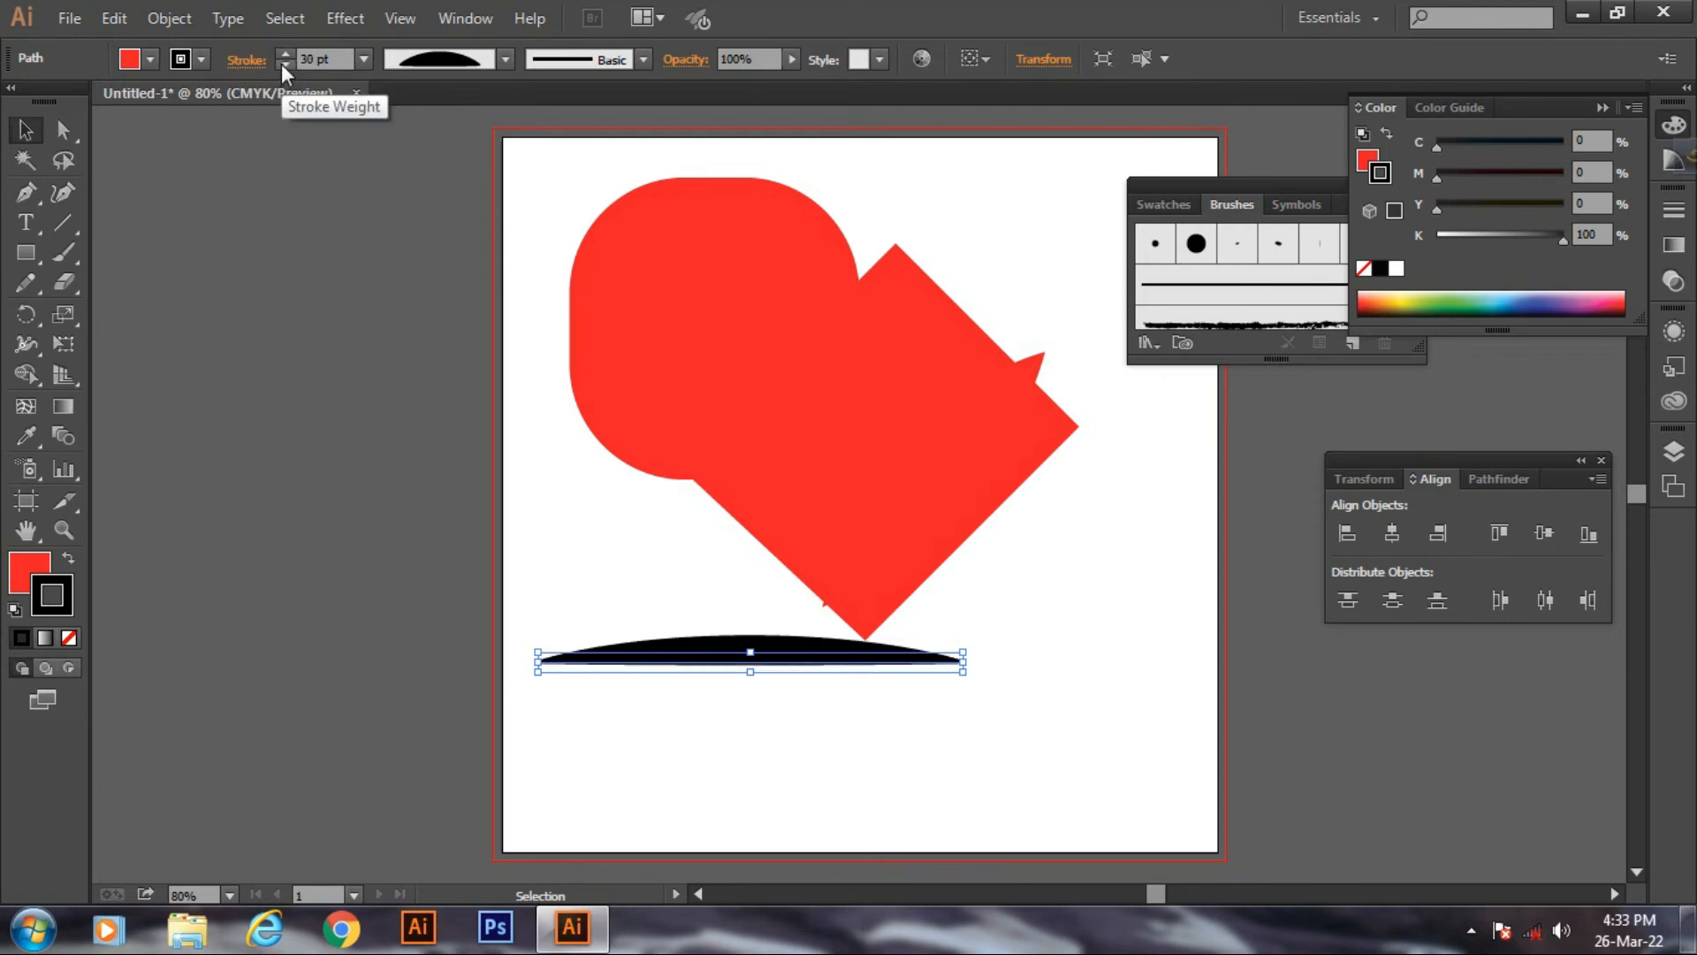
- Reduce the arched line's stroke weight step by step to 17 pt
click(285, 62)
click(285, 62)
click(285, 62)
click(285, 62)
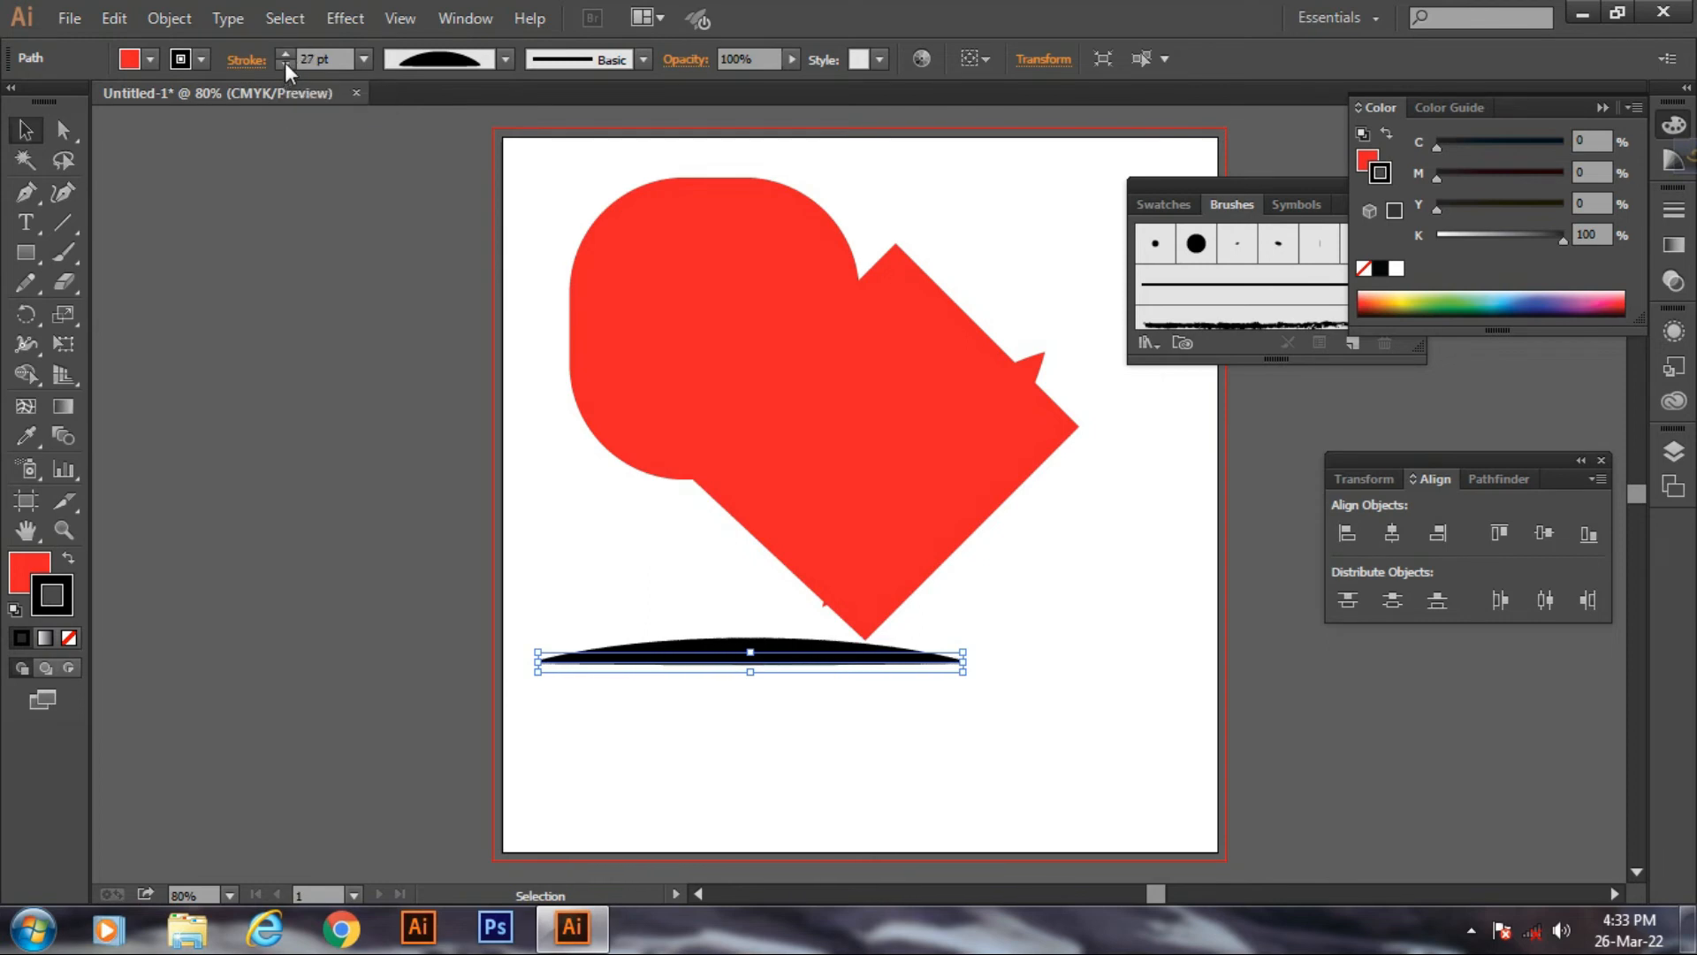
click(285, 62)
click(285, 62)
click(284, 62)
click(285, 62)
click(285, 62)
click(285, 62)
click(285, 62)
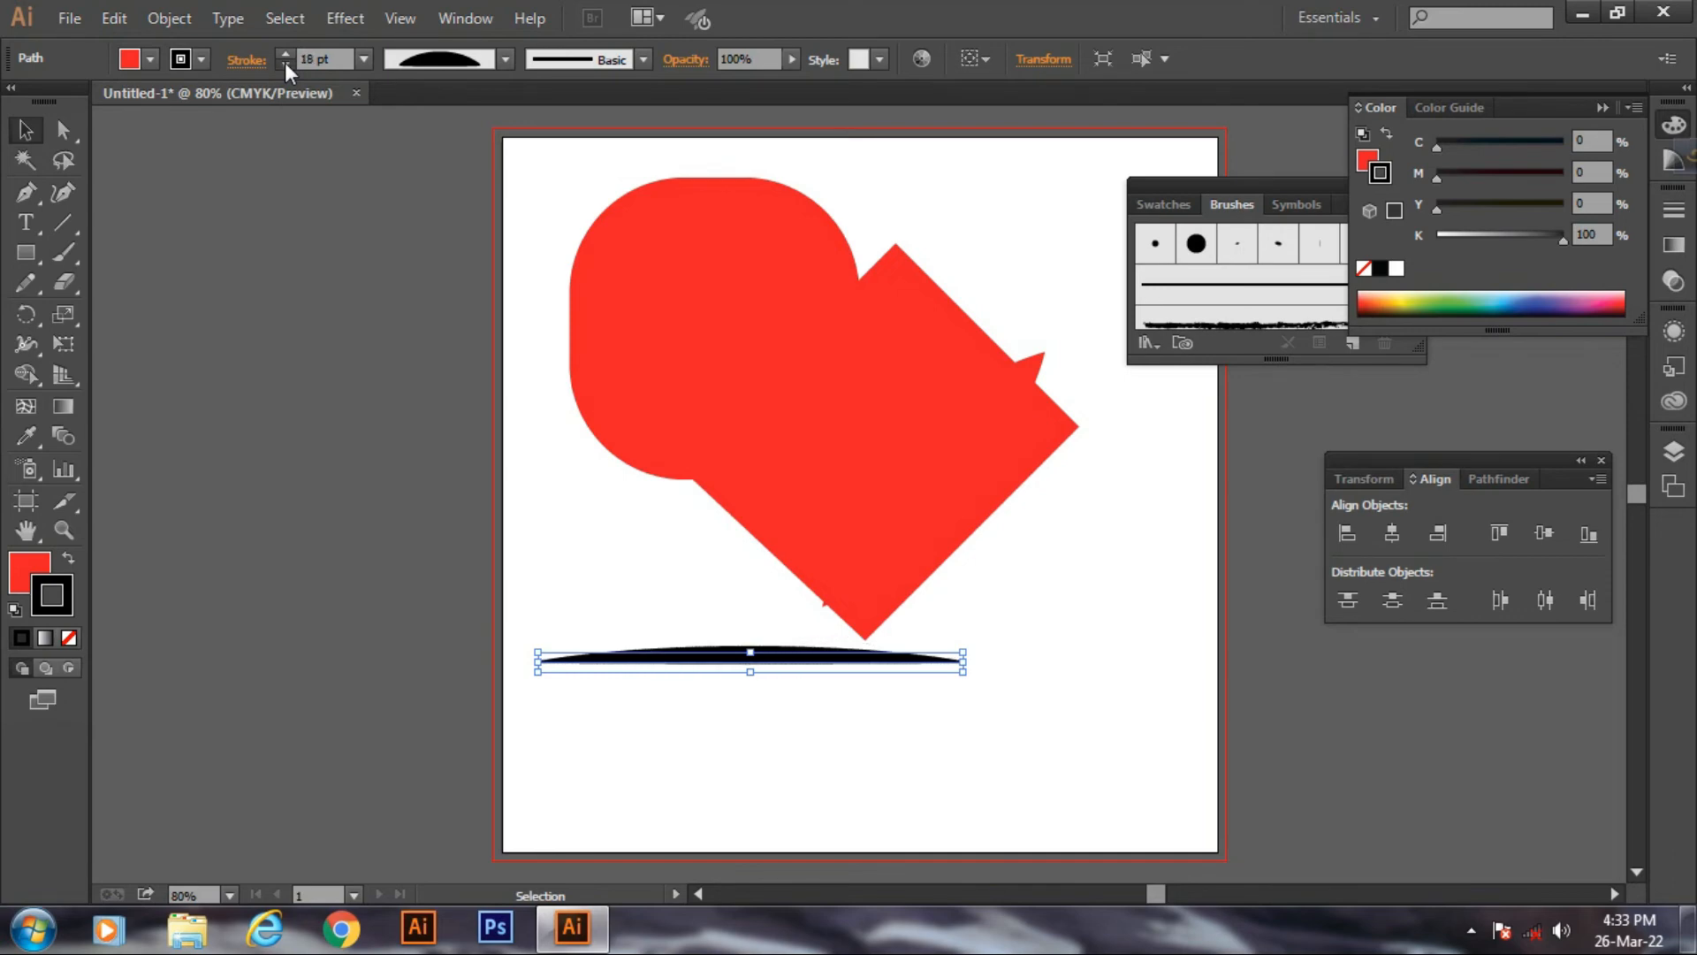
click(285, 62)
click(285, 62)
click(284, 62)
click(284, 62)
click(287, 52)
click(286, 52)
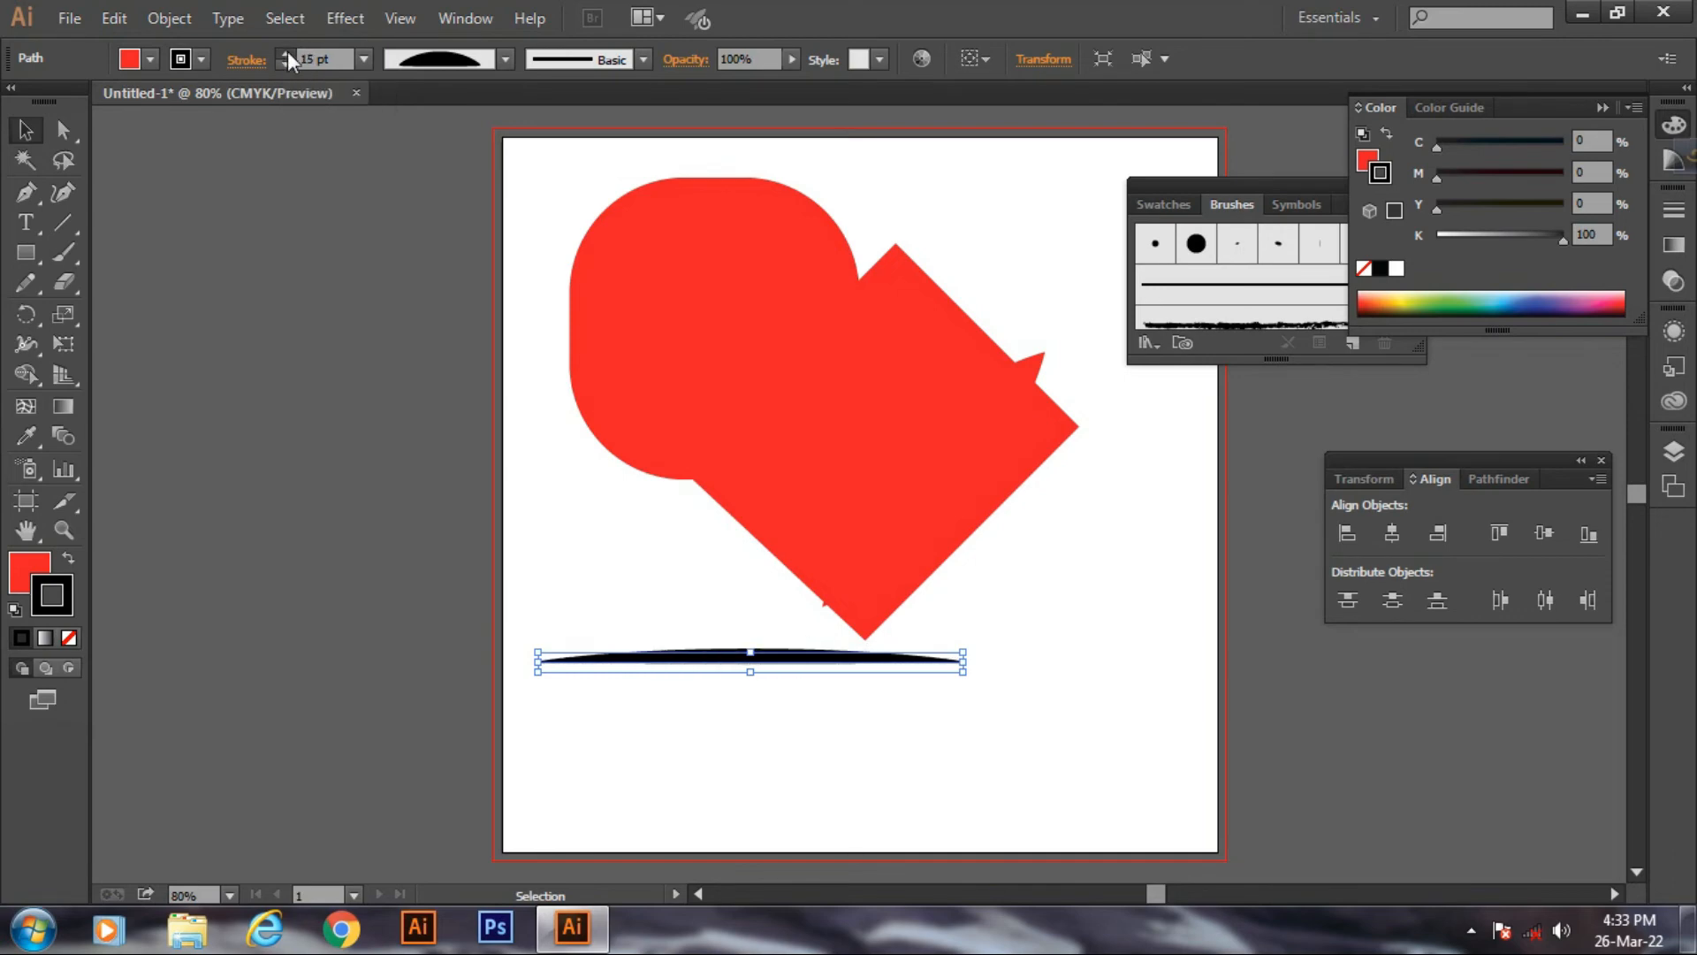
click(286, 52)
click(287, 52)
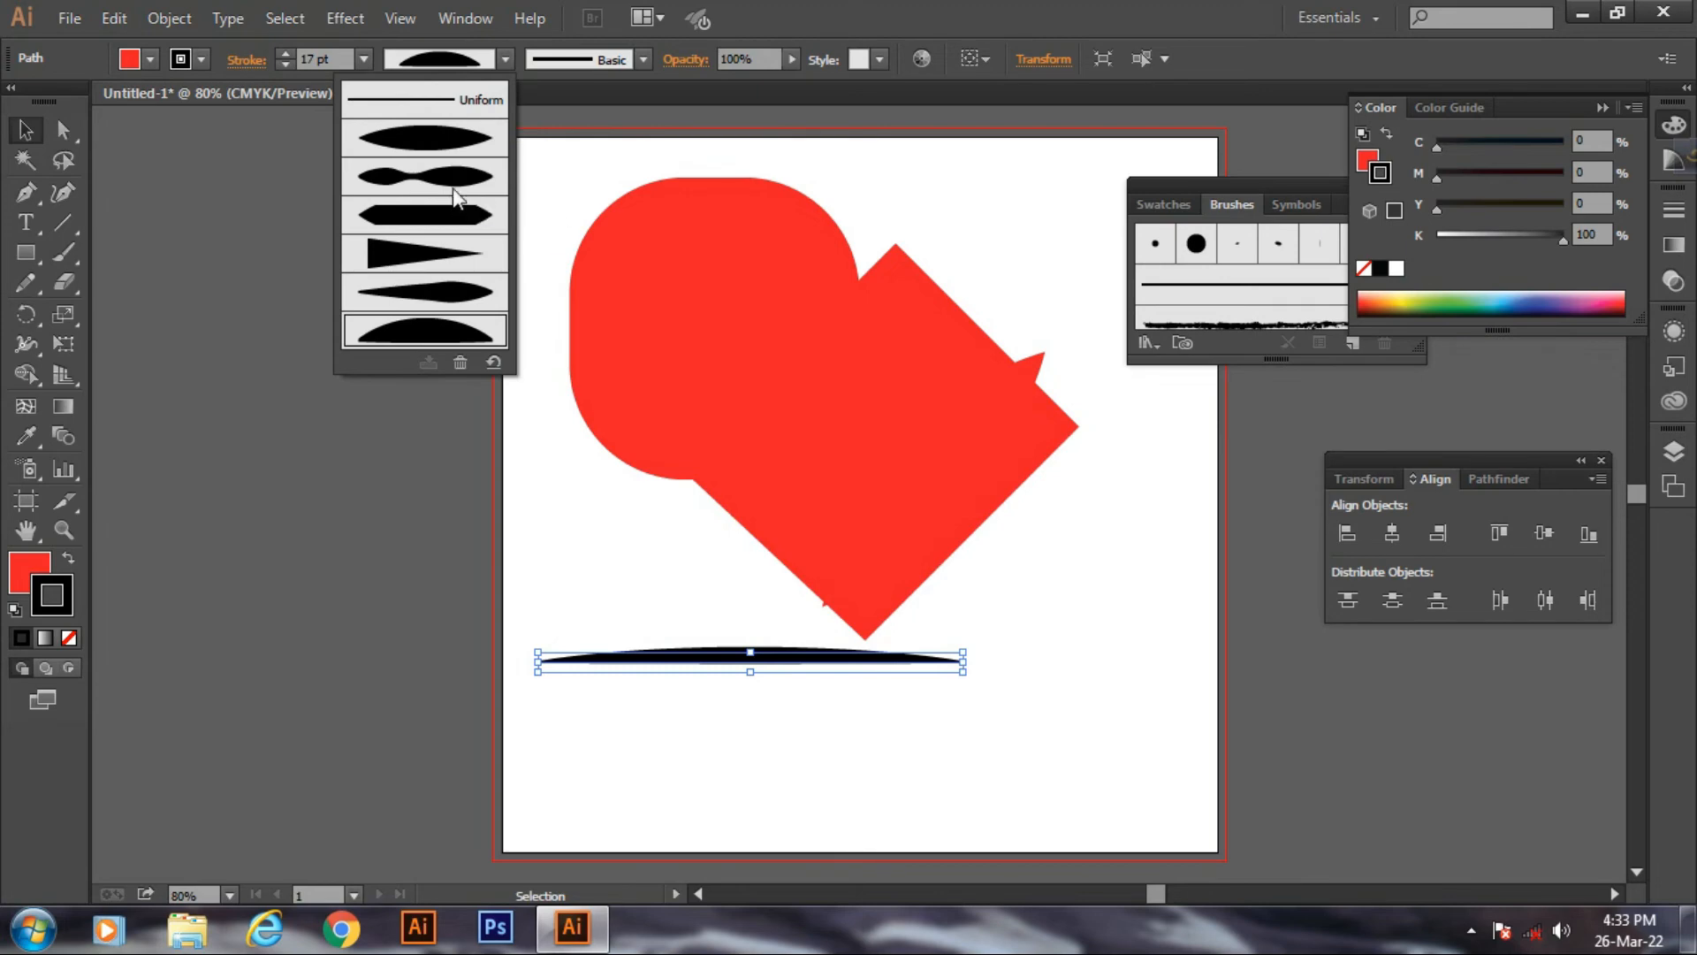
- Apply the double-bulge, half-arch and elliptical width profiles to the black line in turn, and deselect it
click(453, 185)
click(496, 68)
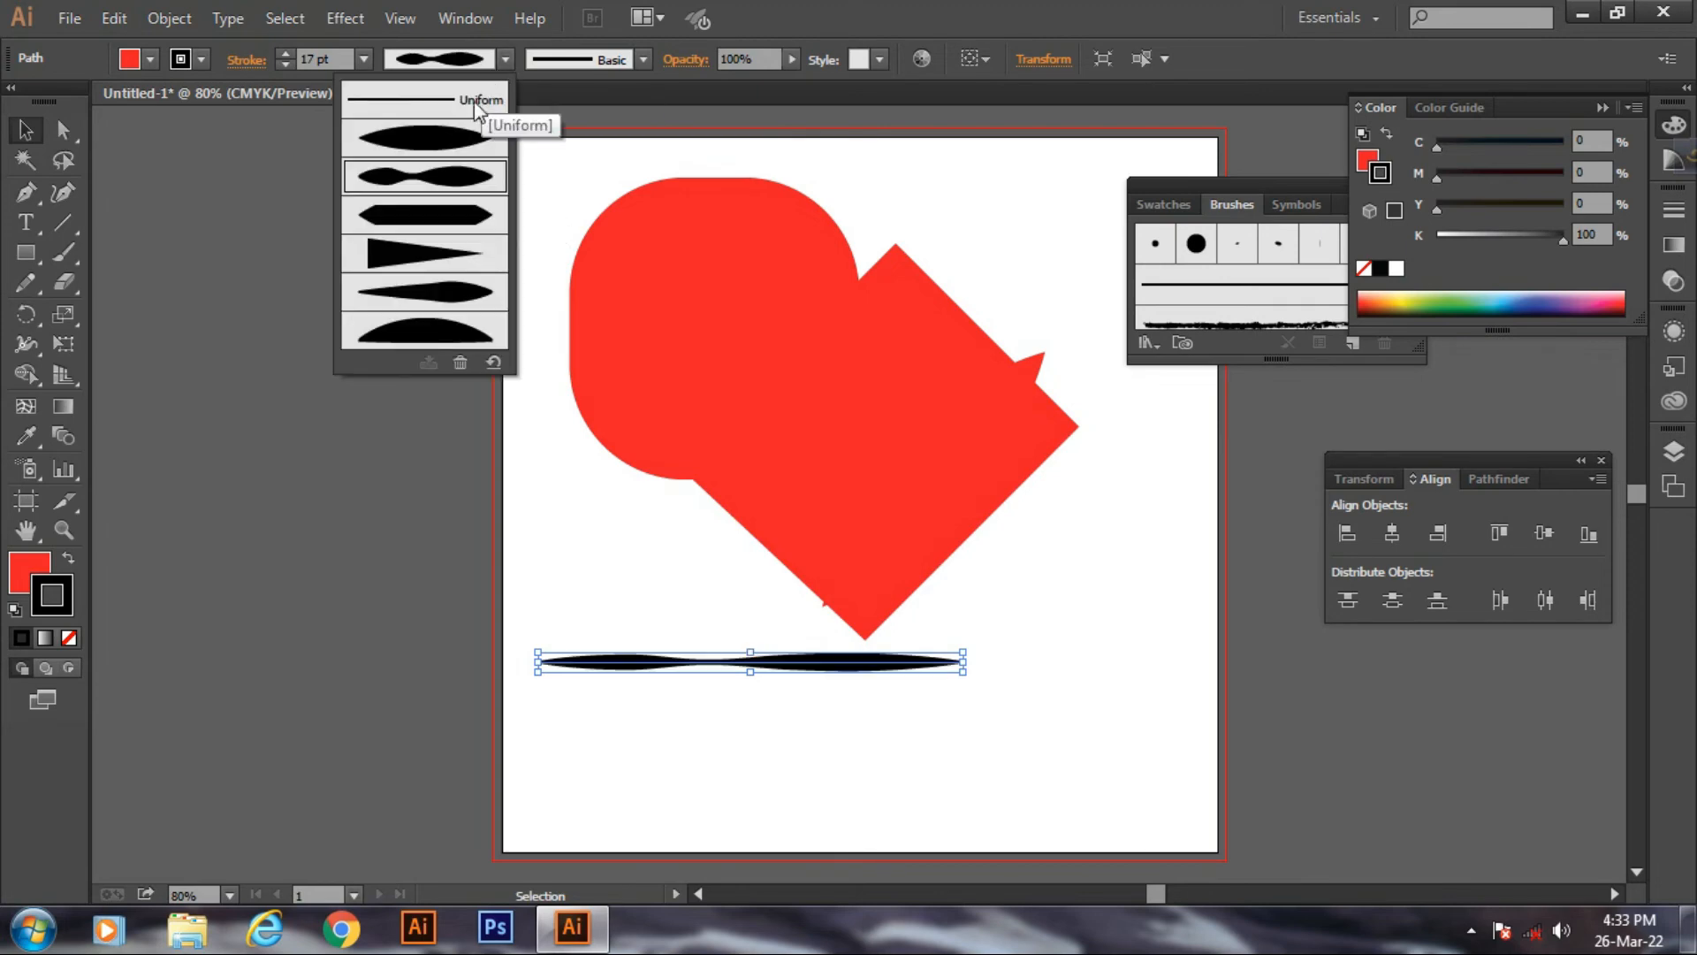
click(439, 320)
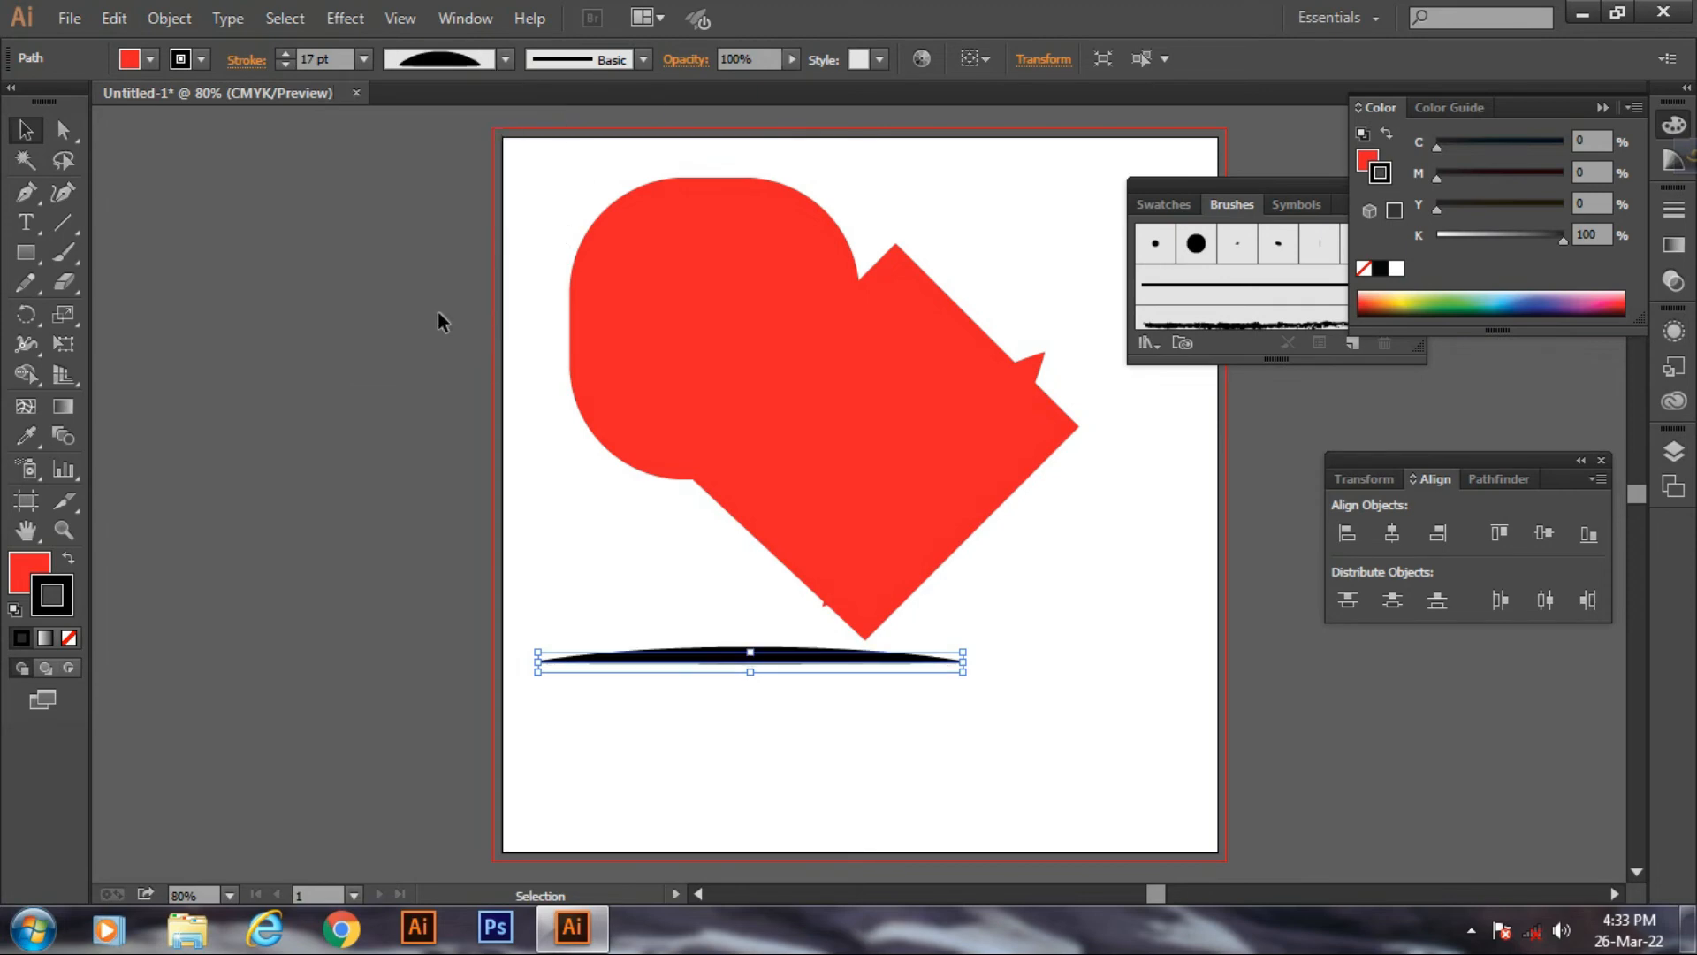
click(506, 59)
click(470, 157)
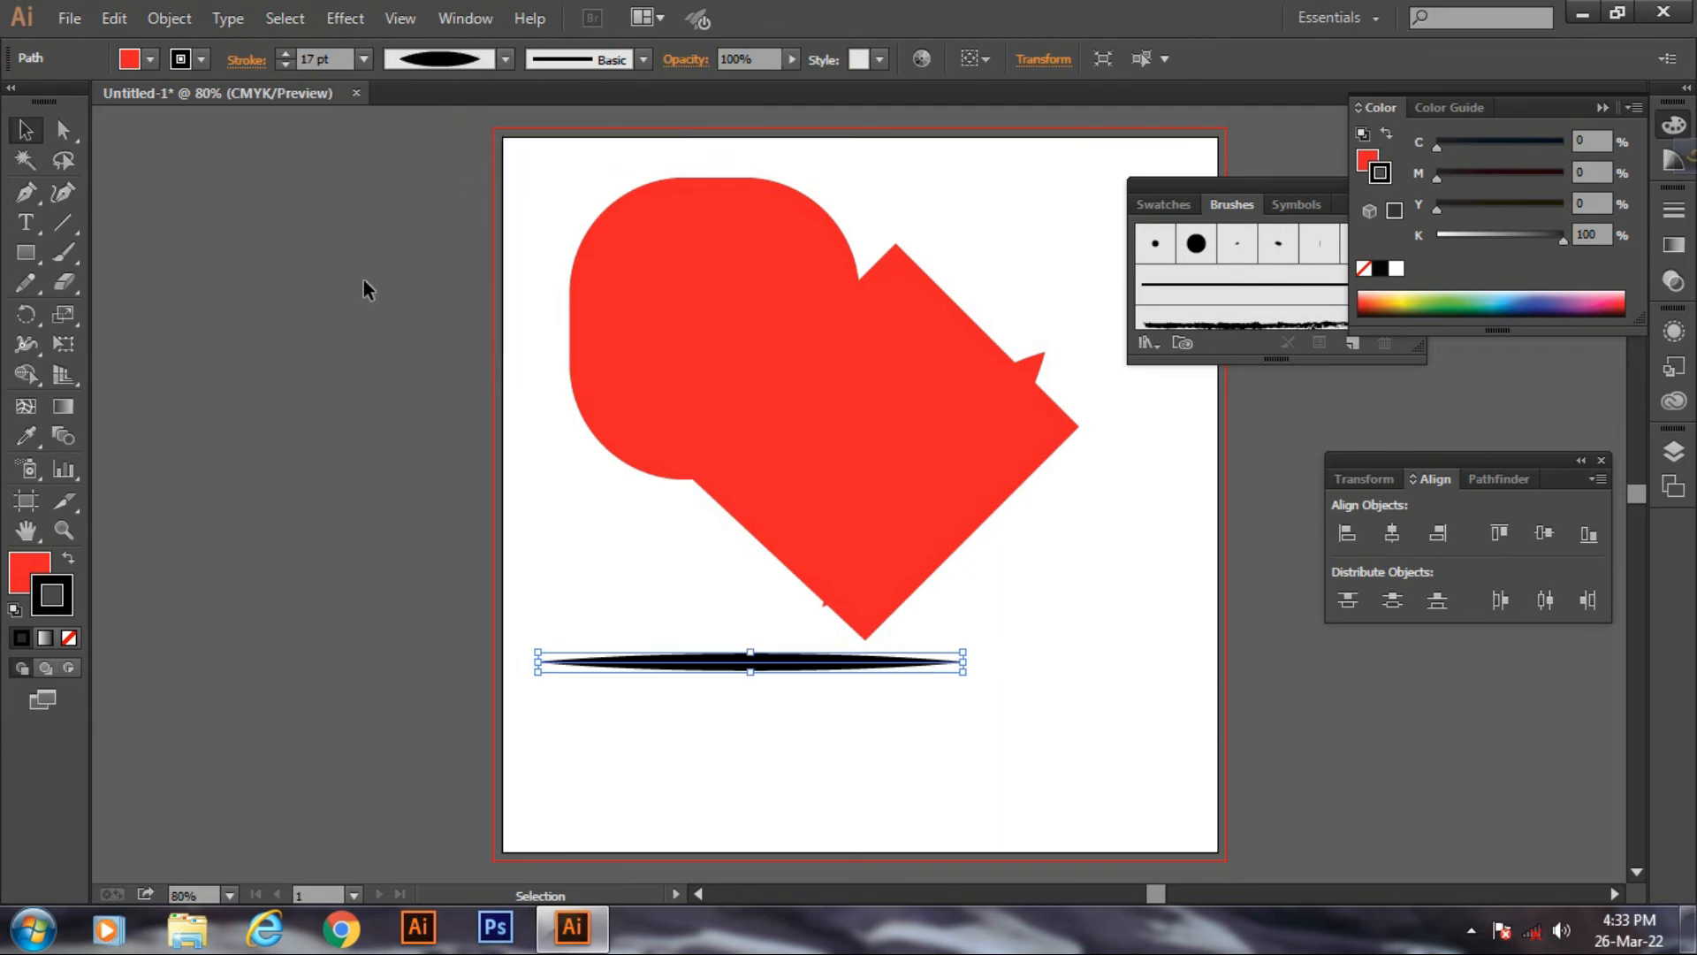
click(324, 486)
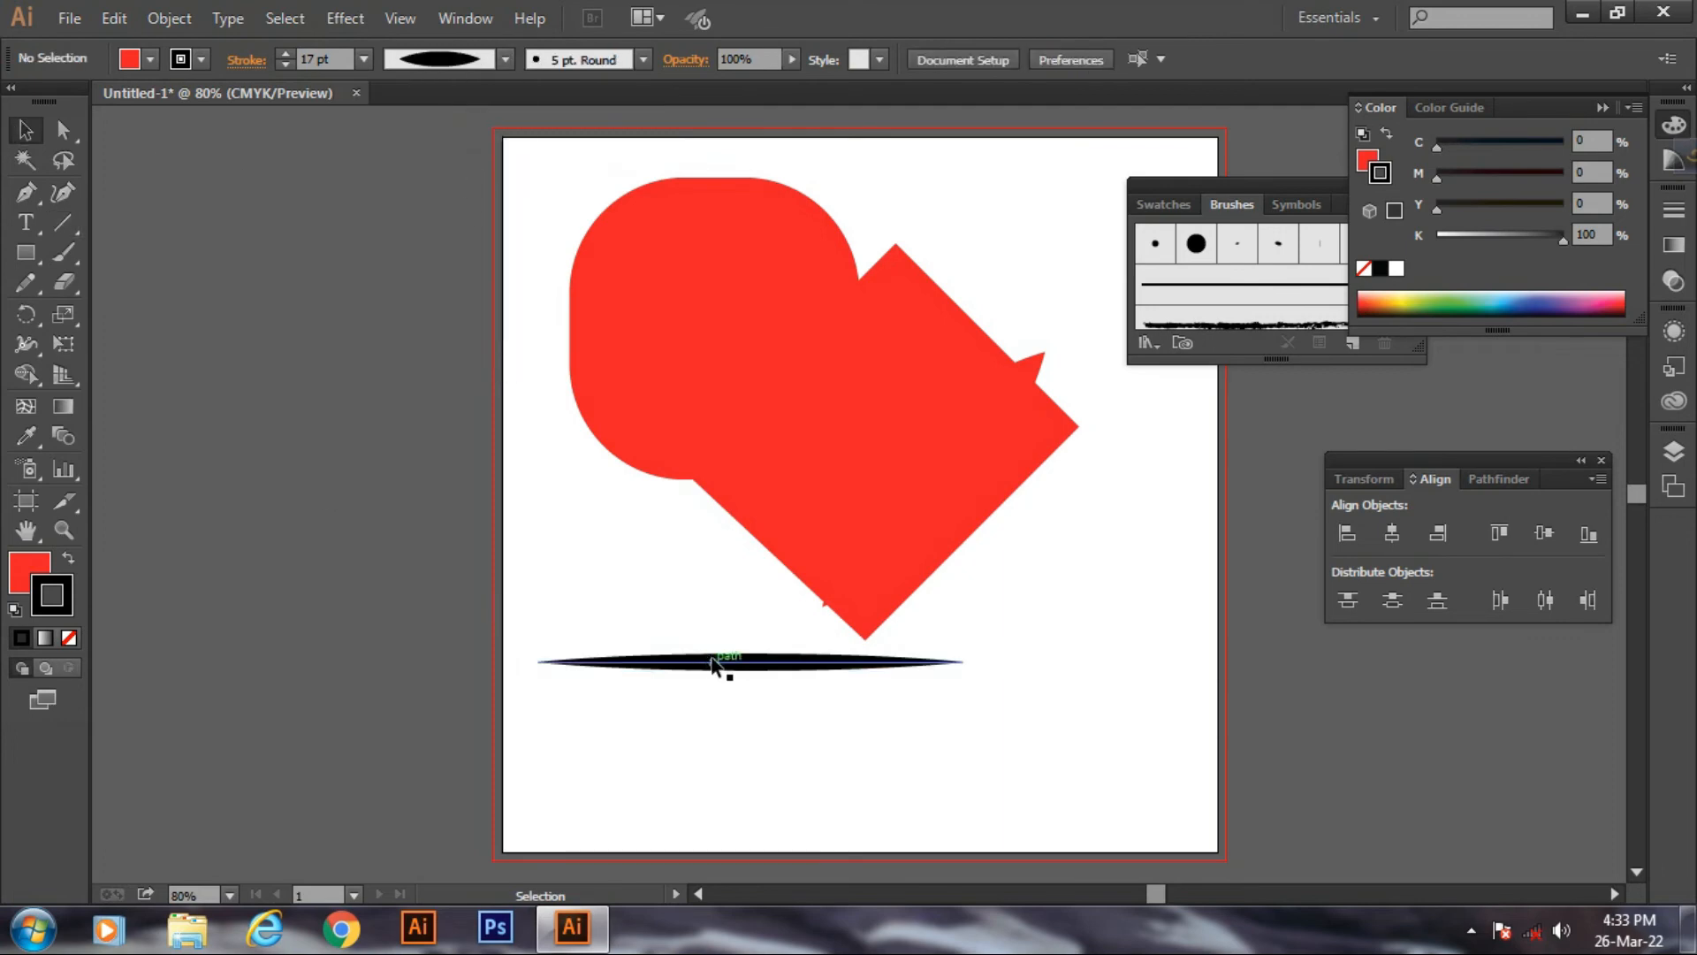
- Move the black elliptical line up across the red shape's lower corner and paste a copy directly in front of it
mouse_move(714, 664)
mouse_down()
mouse_move(702, 626)
mouse_move(725, 650)
mouse_up()
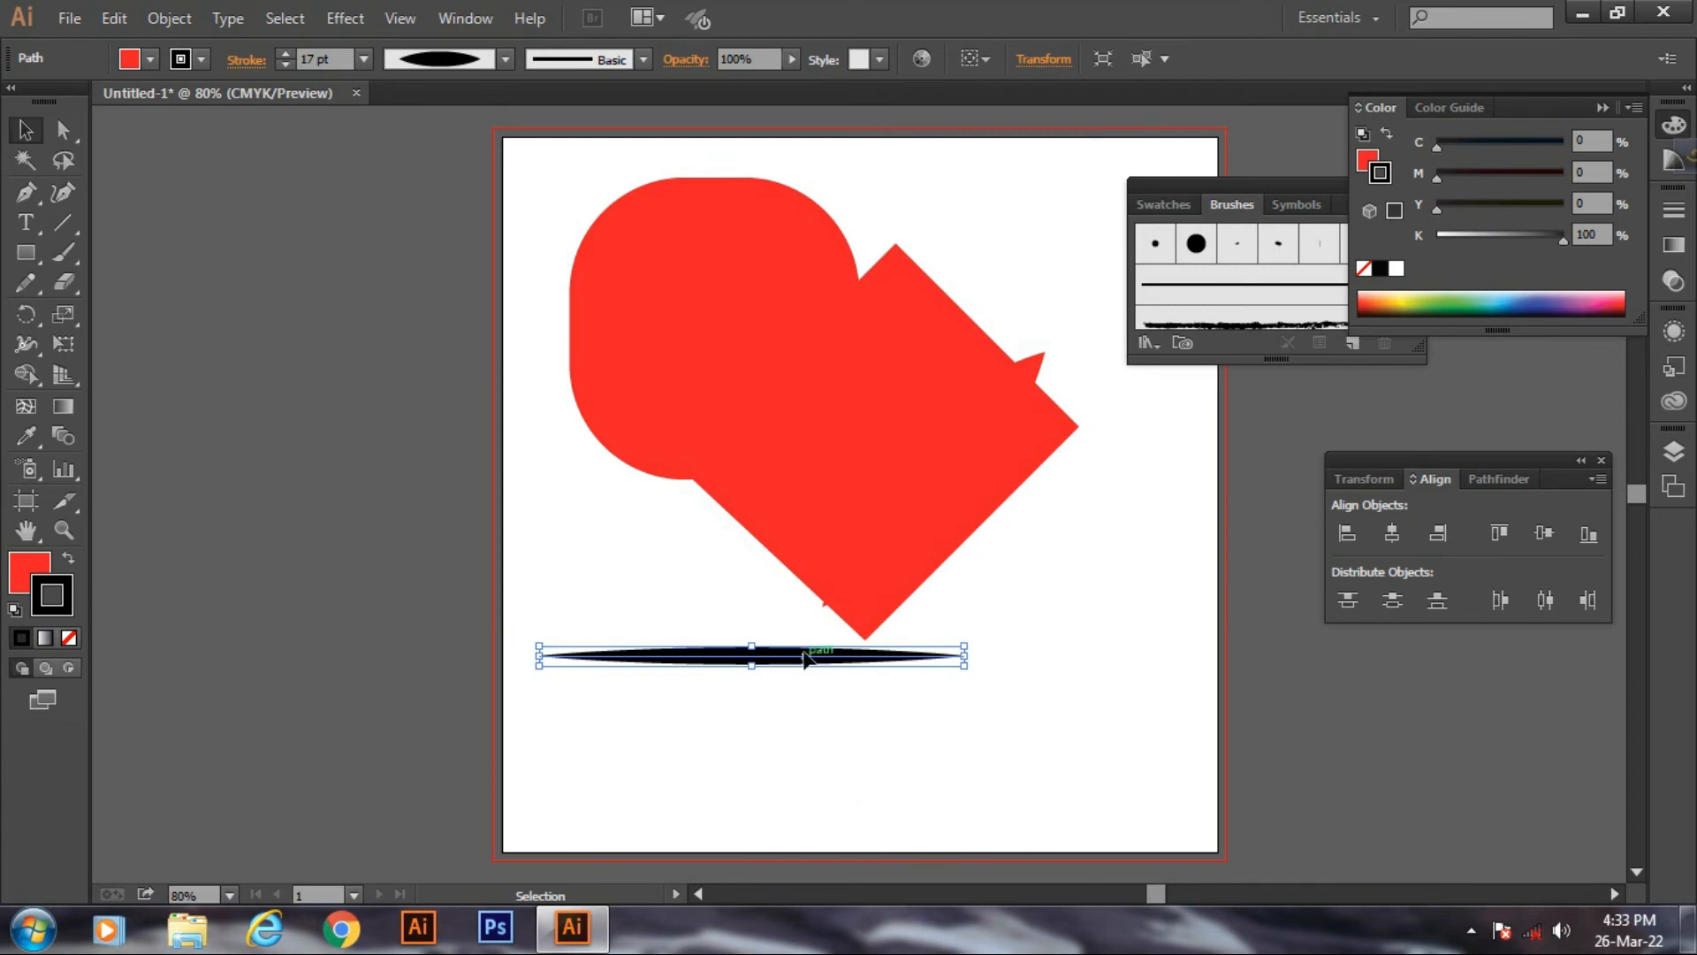
drag(800, 657, 785, 595)
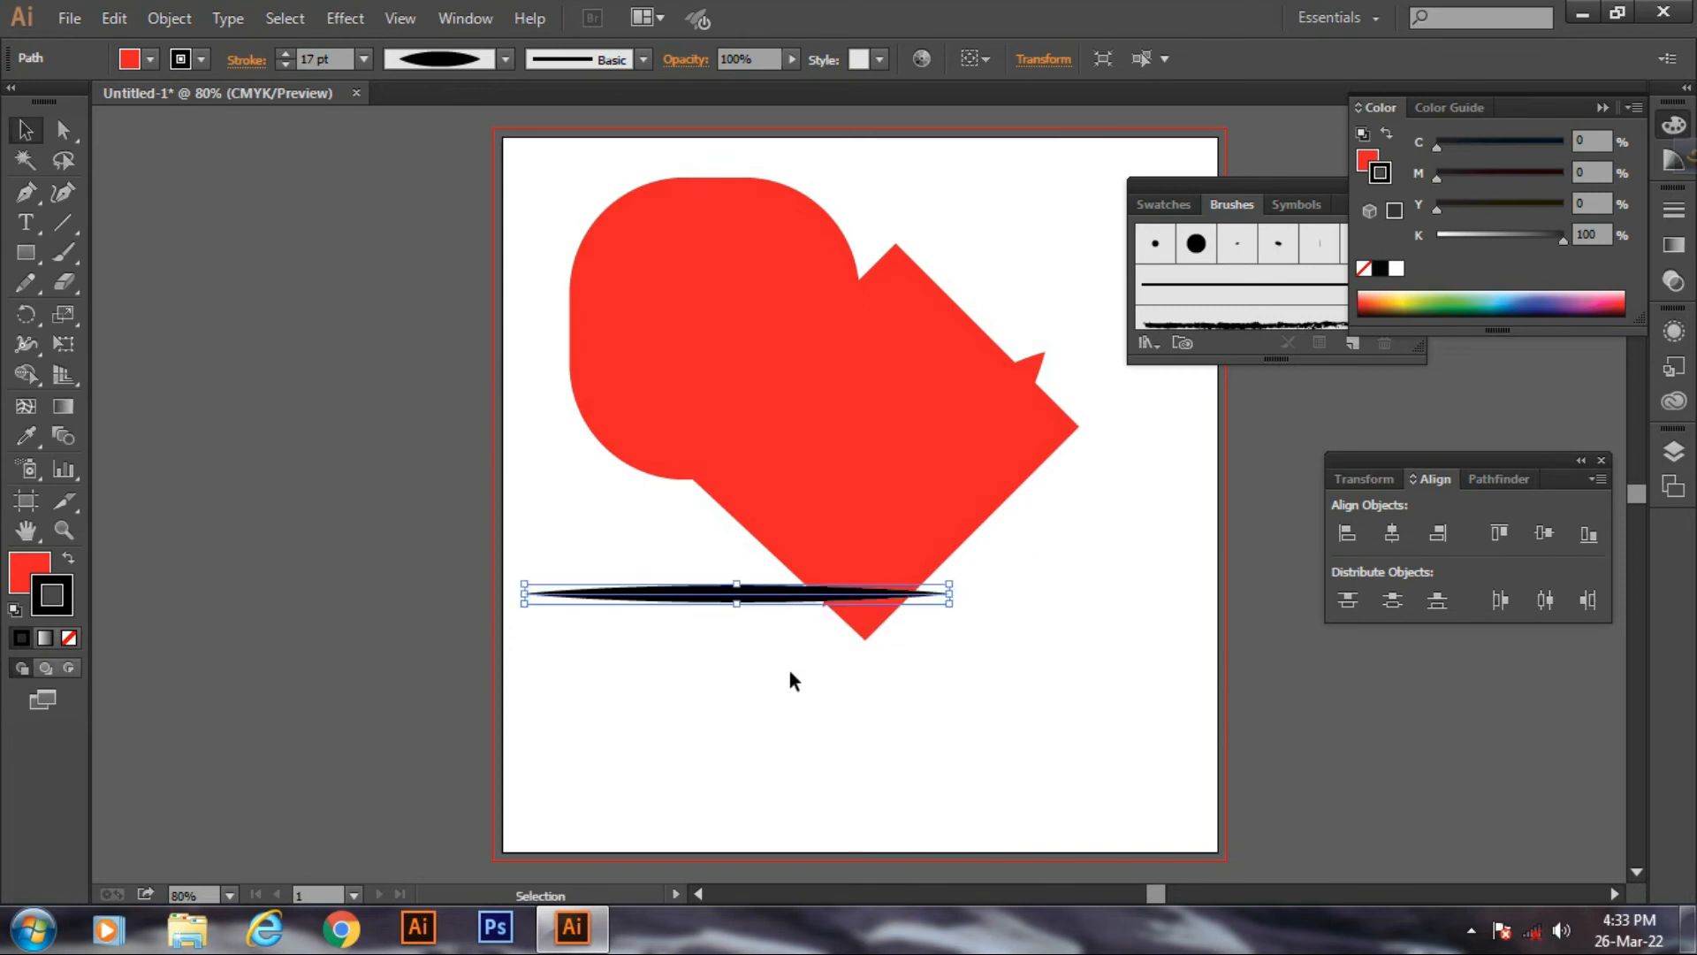
key(ctrl+c)
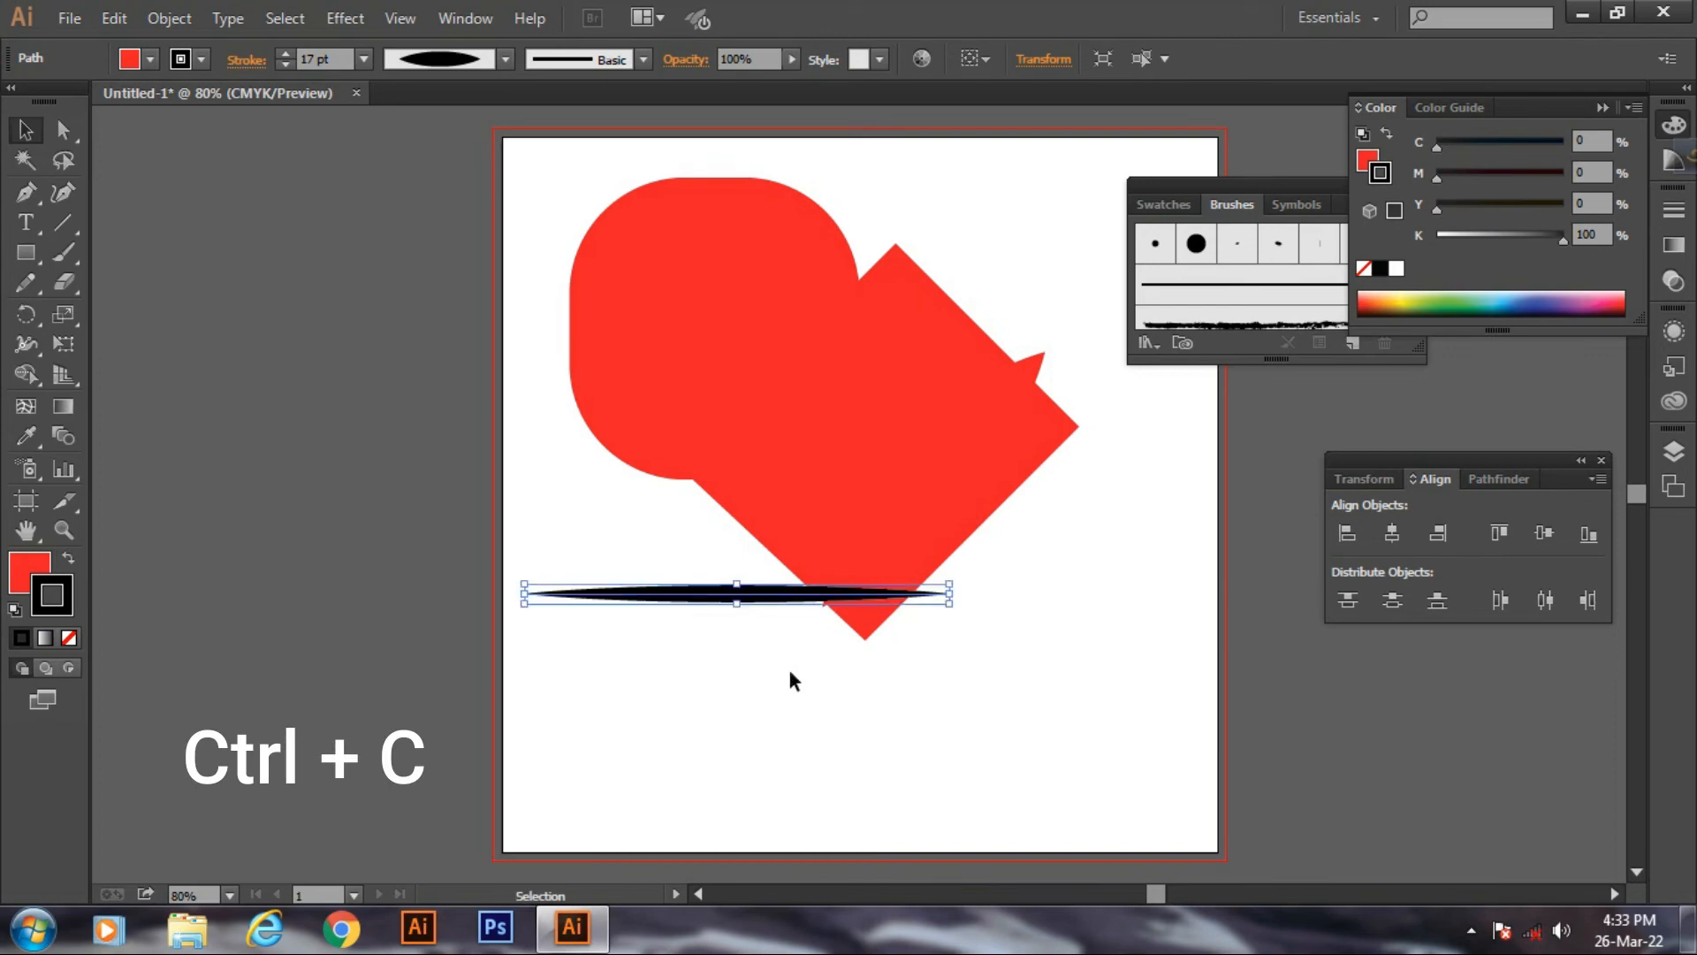
key(ctrl+f)
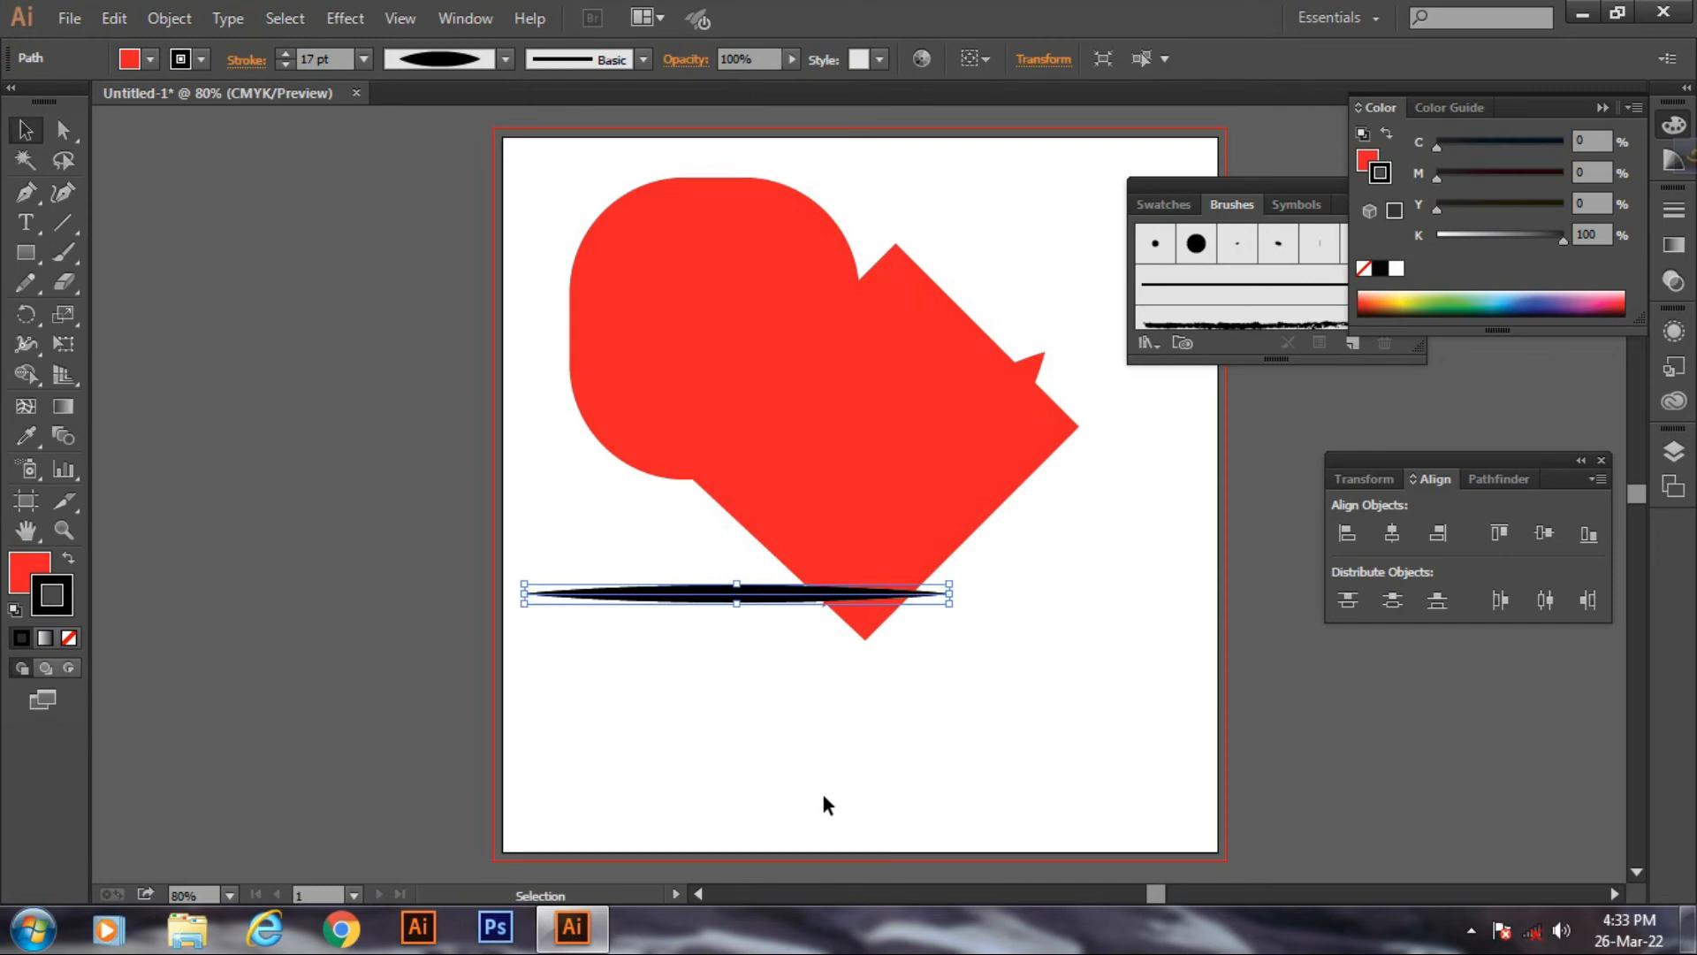
- Nudge the duplicate line straight down until it sits clear below the original line
key(Down)
key(Down)
key(Down)
key(Down)
key(Down)
key(Down)
key(Down)
key(Down)
key(Down)
key(Down)
key(Down)
key(Down)
key(Down)
key(Down)
key(Down)
key(Down)
key(Down)
key(Down)
key(Down)
key(Down)
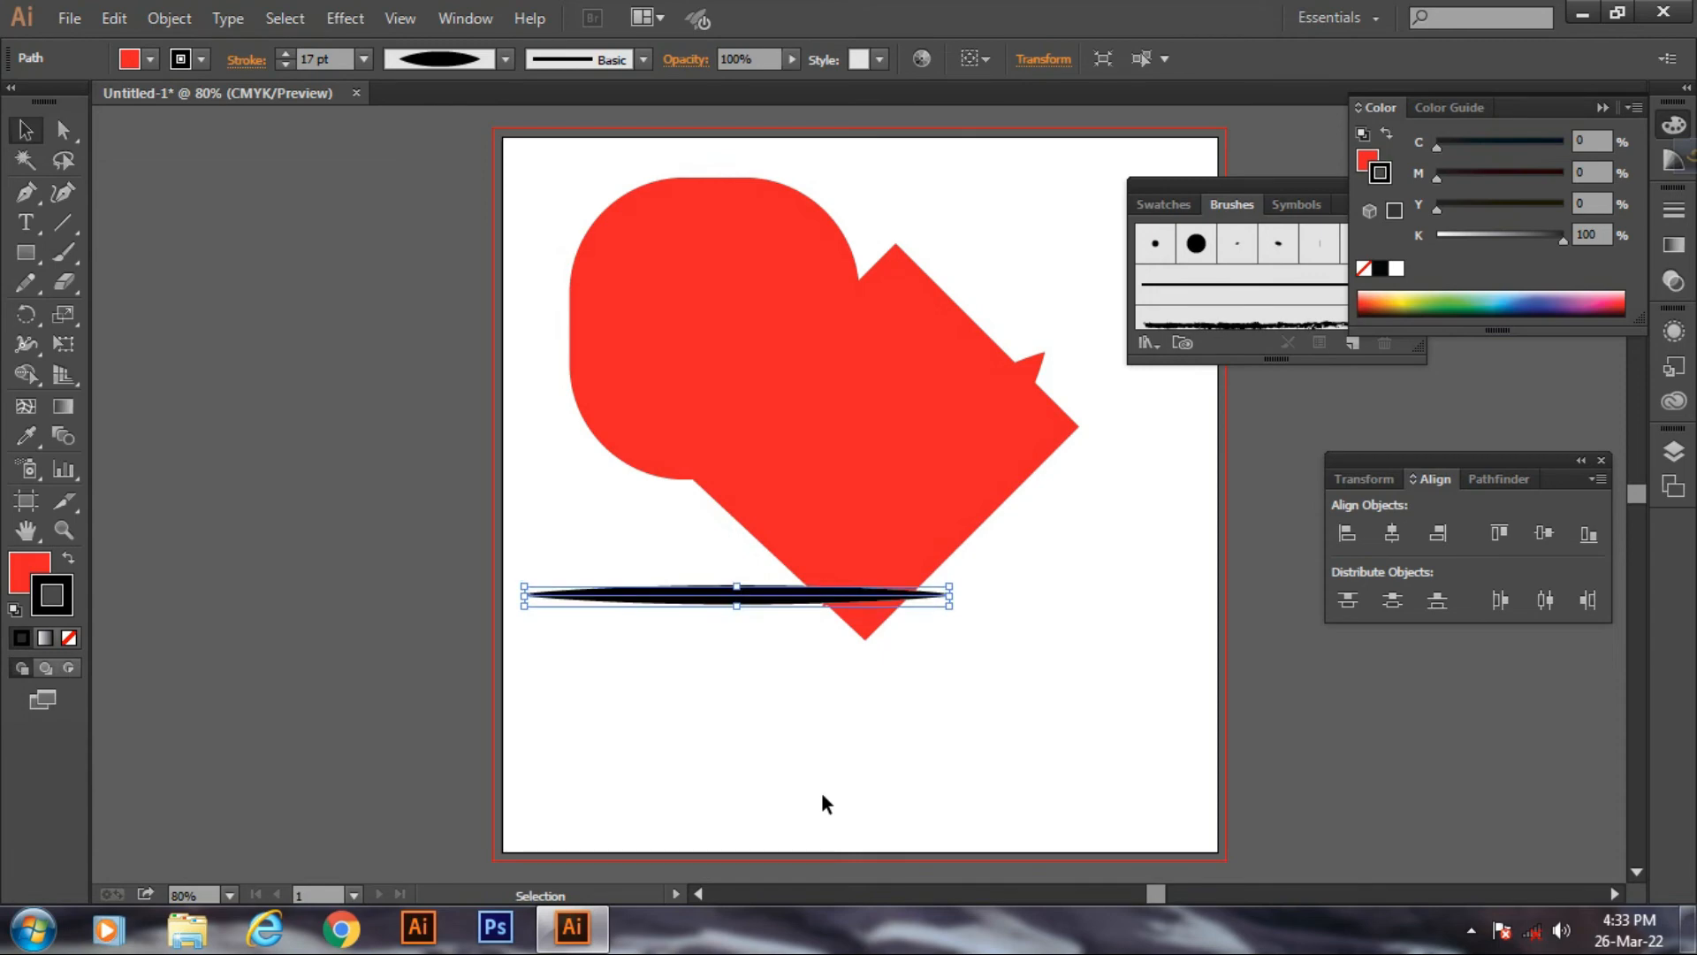
key(Down)
key(Down)
key(Down)
key(Down)
key(Down)
key(Down)
key(Down)
key(Down)
key(Down)
key(Down)
key(Down)
key(Down)
key(Down)
key(Down)
key(Down)
key(Down)
key(Down)
key(Down)
key(Down)
key(Down)
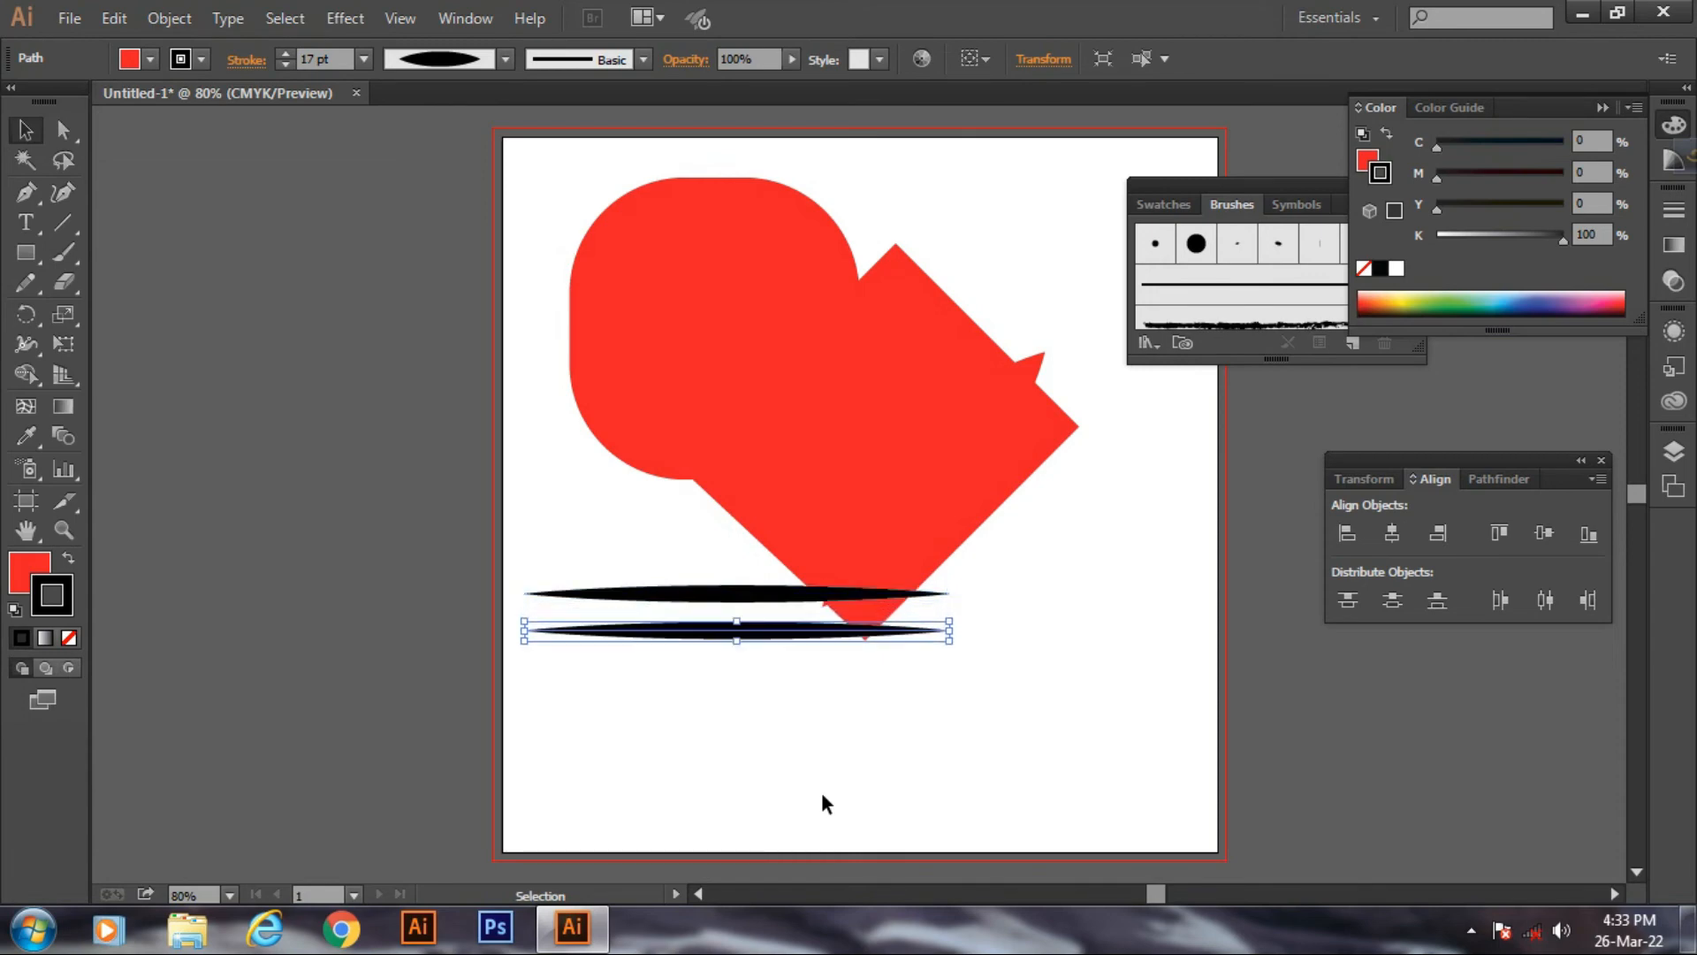
- Nudge the duplicate line straight up past the original until it sits clear above it
key(Up)
key(Up)
key(Up)
key(Up)
key(Up)
key(Up)
key(Up)
key(Up)
key(Up)
key(Up)
key(Up)
key(Up)
key(Up)
key(Up)
key(Up)
key(Up)
key(Up)
key(Up)
key(Up)
key(Up)
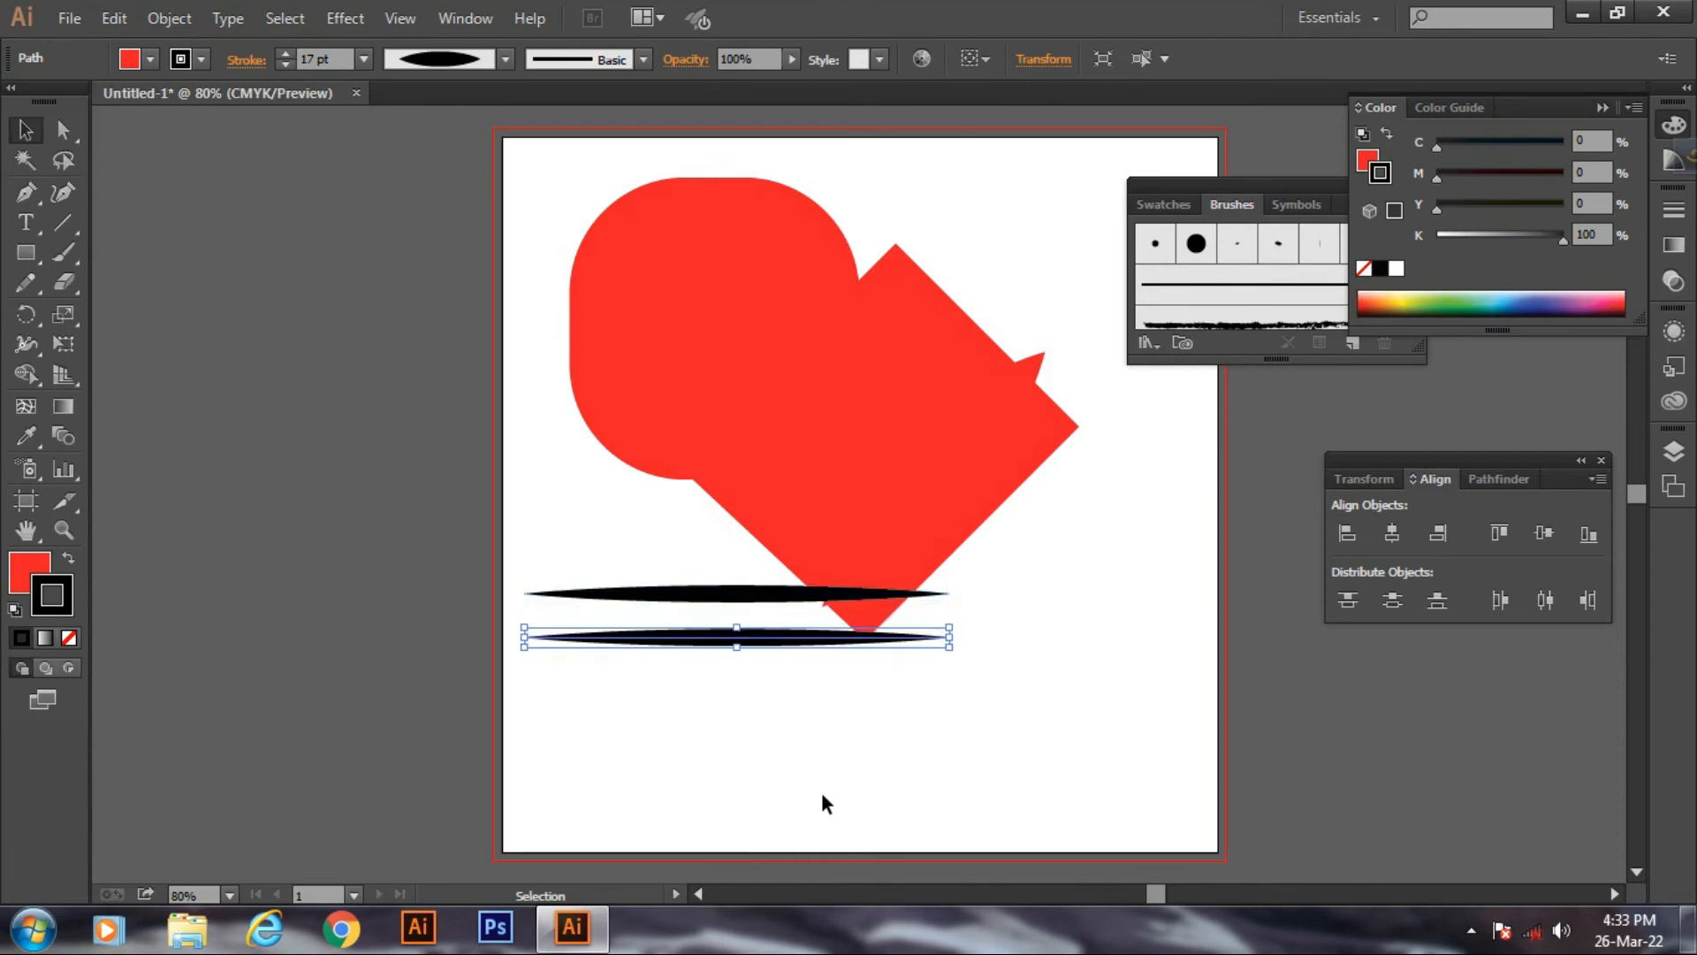
key(Up)
key(Up)
key(Up)
key(Up)
key(Up)
key(Up)
key(Up)
key(Up)
key(Up)
key(Up)
key(Up)
key(Up)
key(Up)
key(Up)
key(Up)
key(Up)
key(Up)
key(Up)
key(Up)
key(Up)
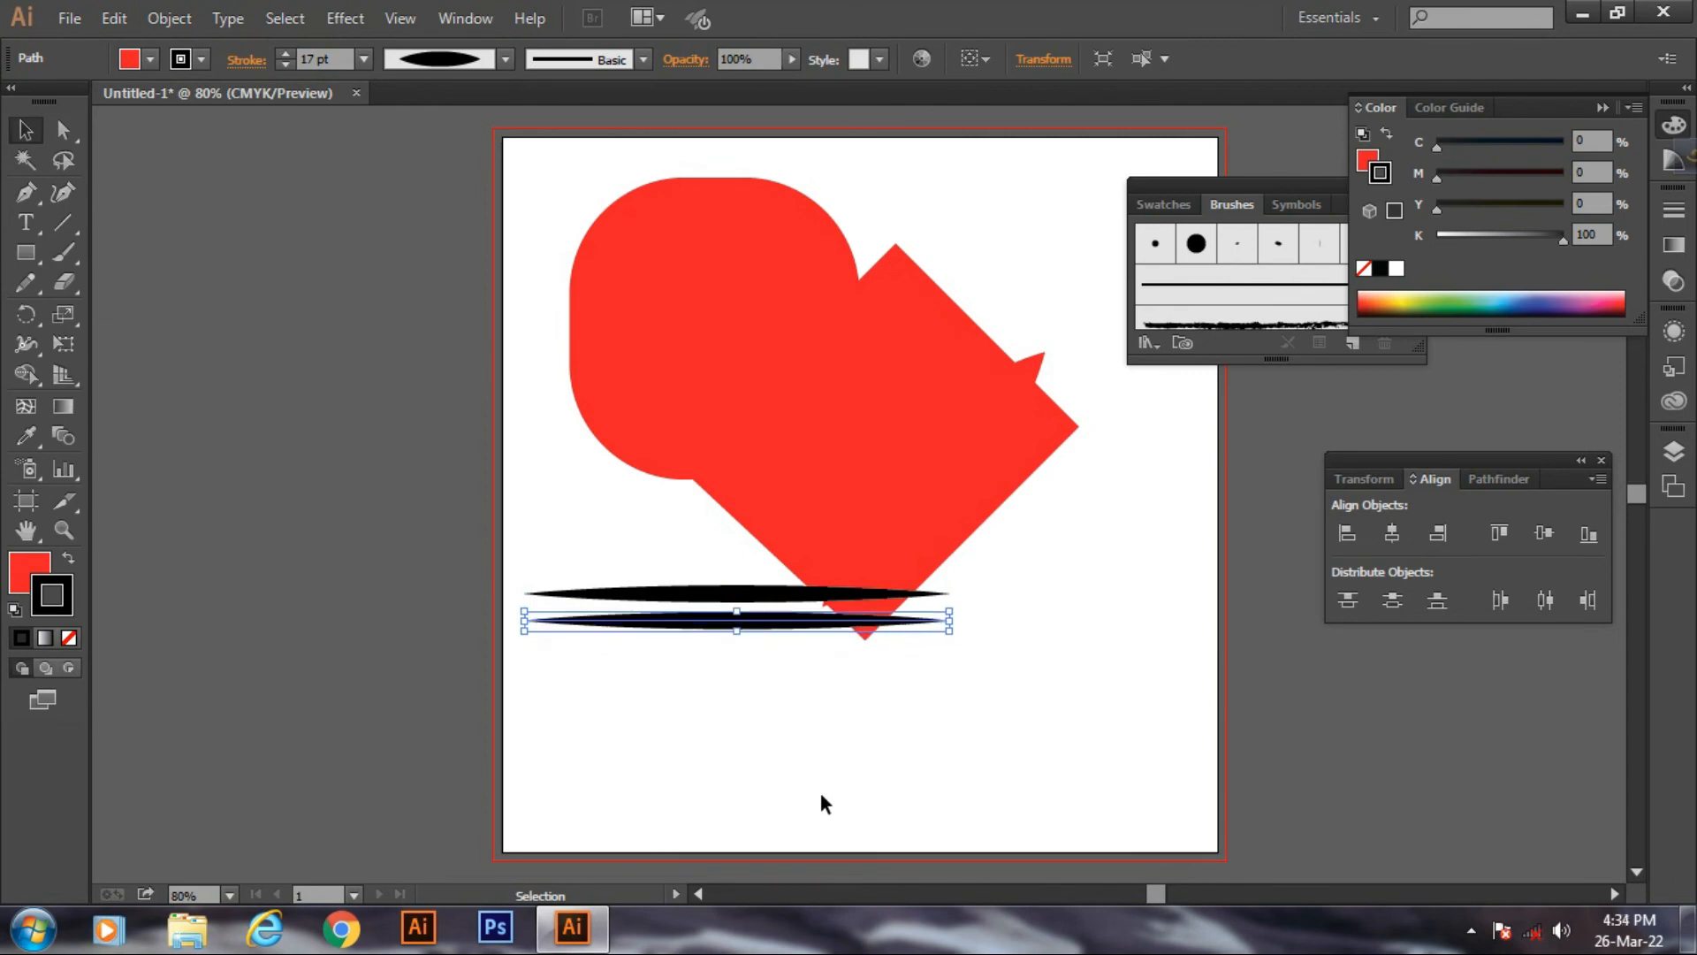
key(Up)
key(Up)
key(Up)
key(Up)
key(Up)
key(Up)
key(Up)
key(Up)
key(Up)
key(Up)
key(Up)
key(Up)
key(Up)
key(Up)
key(Up)
key(Up)
key(Up)
key(Up)
key(Up)
key(Up)
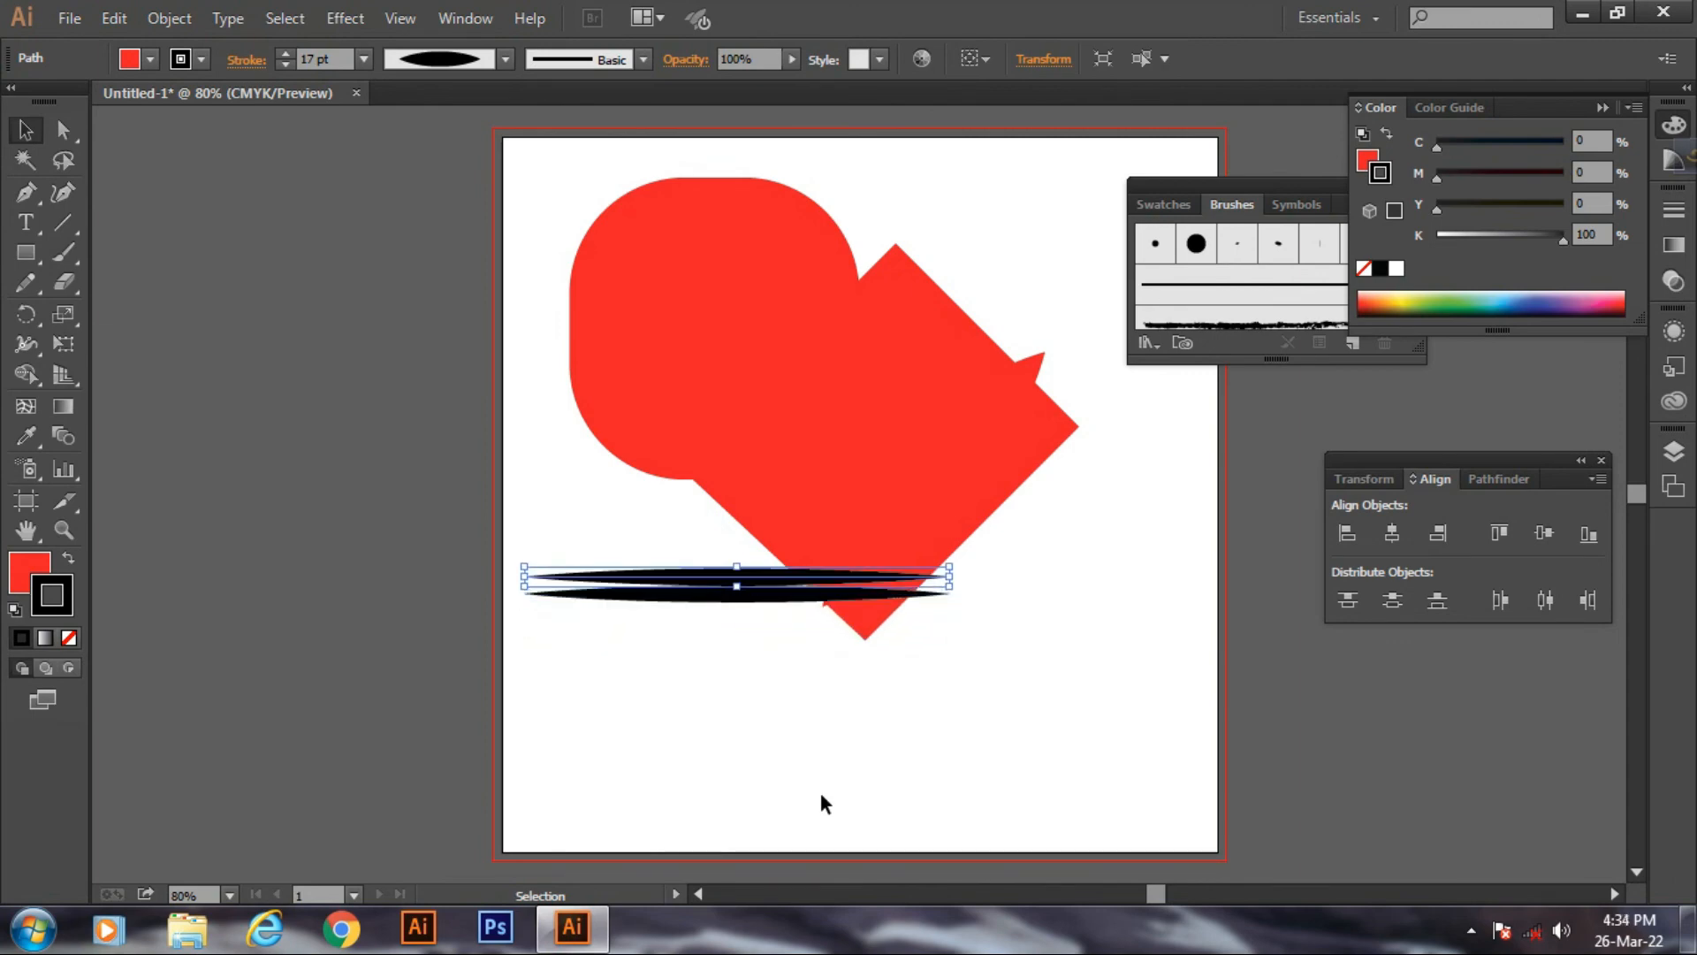
key(Up)
key(Up)
key(Up)
key(Up)
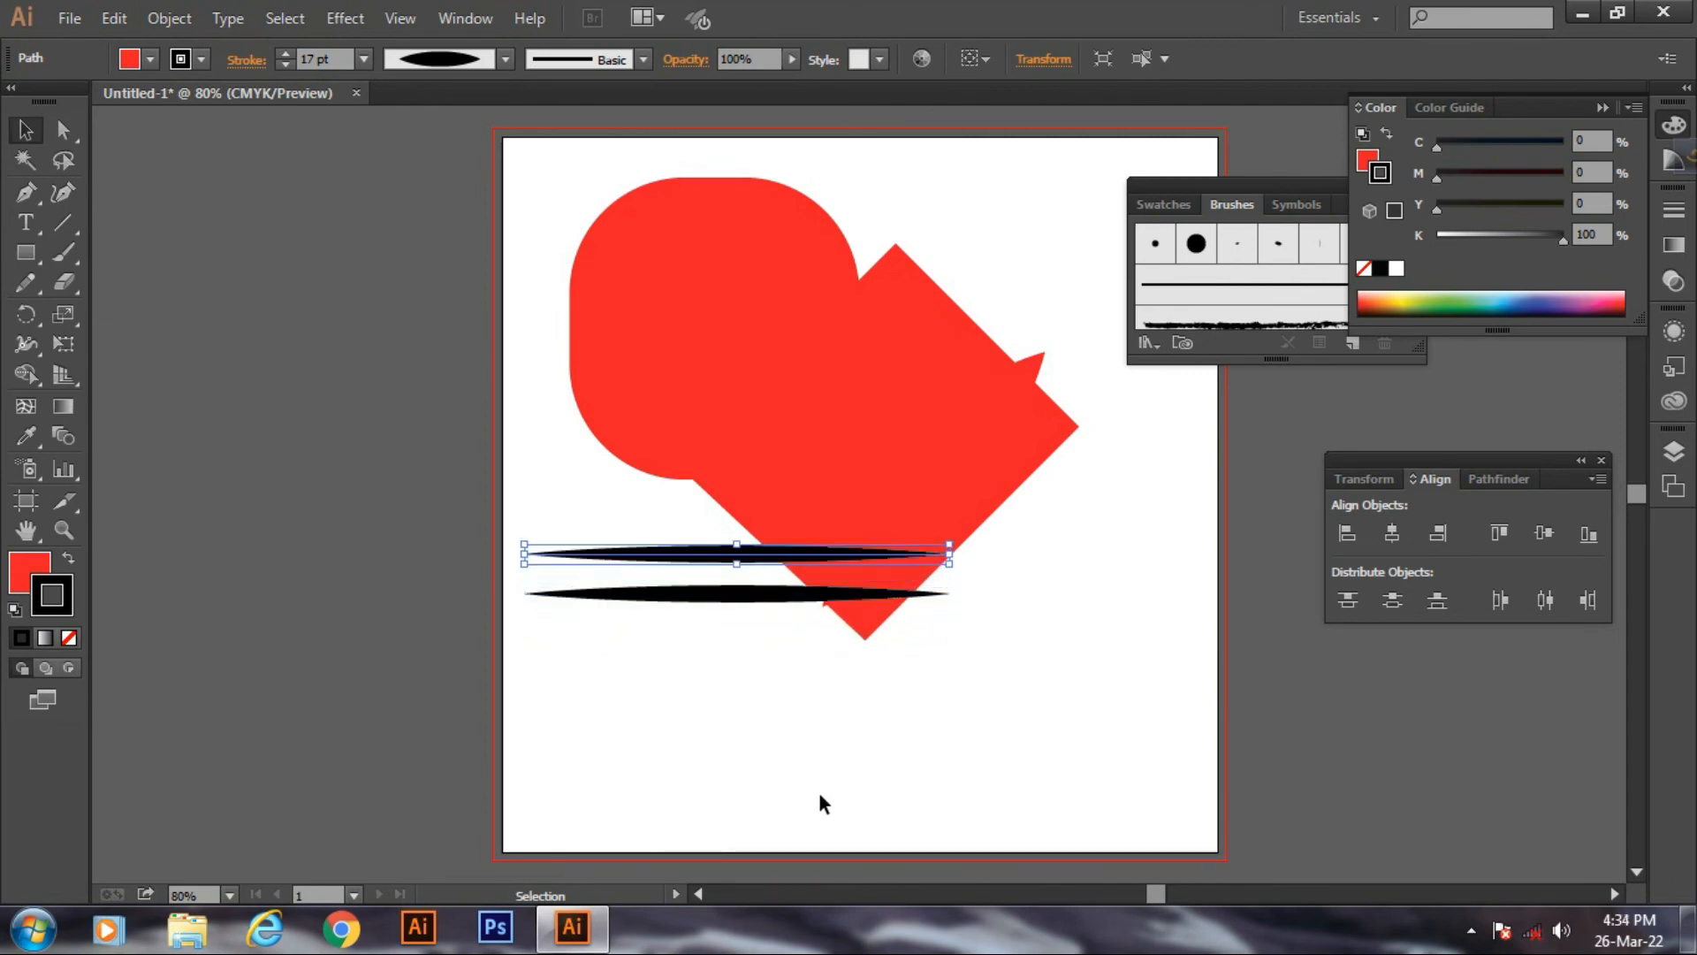
- Nudge the duplicate line back down past the original until it lies just beneath it
key(Down)
key(Down)
key(Down)
key(Down)
key(Down)
key(Down)
key(Down)
key(Down)
key(Down)
key(Down)
key(Down)
key(Down)
key(Down)
key(Down)
key(Down)
key(Down)
key(Down)
key(Down)
key(Down)
key(Down)
key(Down)
key(Down)
key(Down)
key(Down)
key(Down)
key(Down)
key(Down)
key(Down)
key(Down)
key(Down)
key(Down)
key(Down)
key(Down)
key(Down)
key(Down)
key(Down)
key(Down)
key(Down)
key(Down)
key(Down)
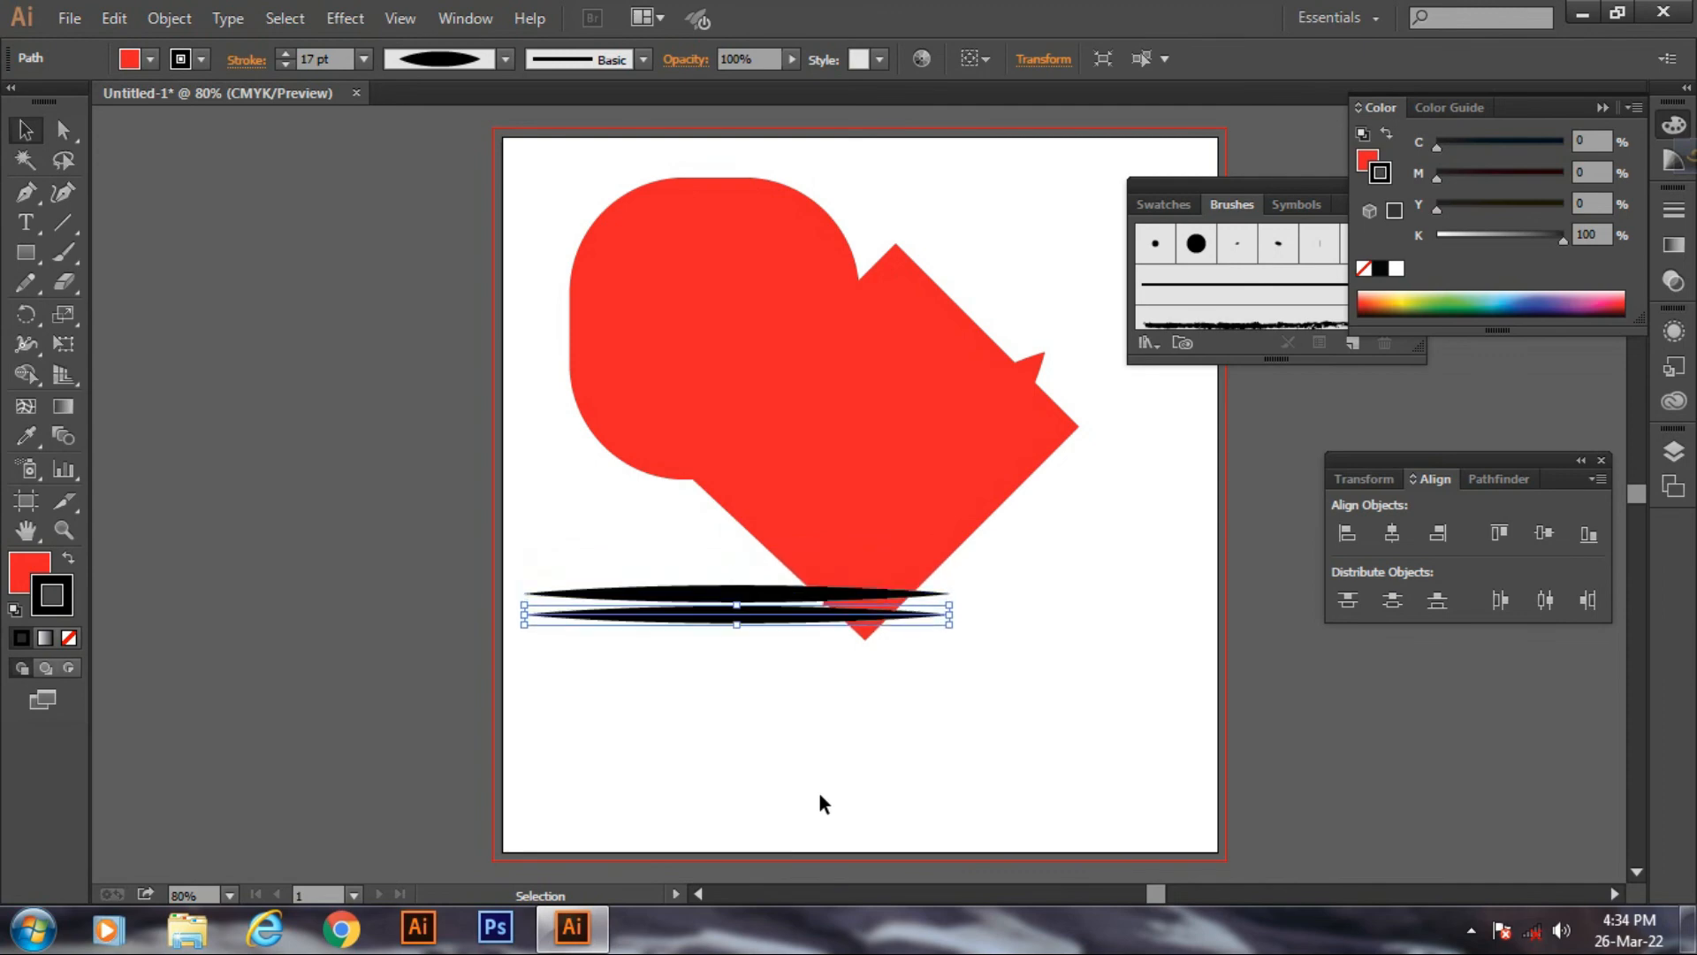
- Nudge the duplicate line slightly farther below the original and rotate it about 45° clockwise so it crosses the original diagonally
key(Up)
key(Up)
key(Up)
key(Up)
key(Up)
key(Up)
key(Up)
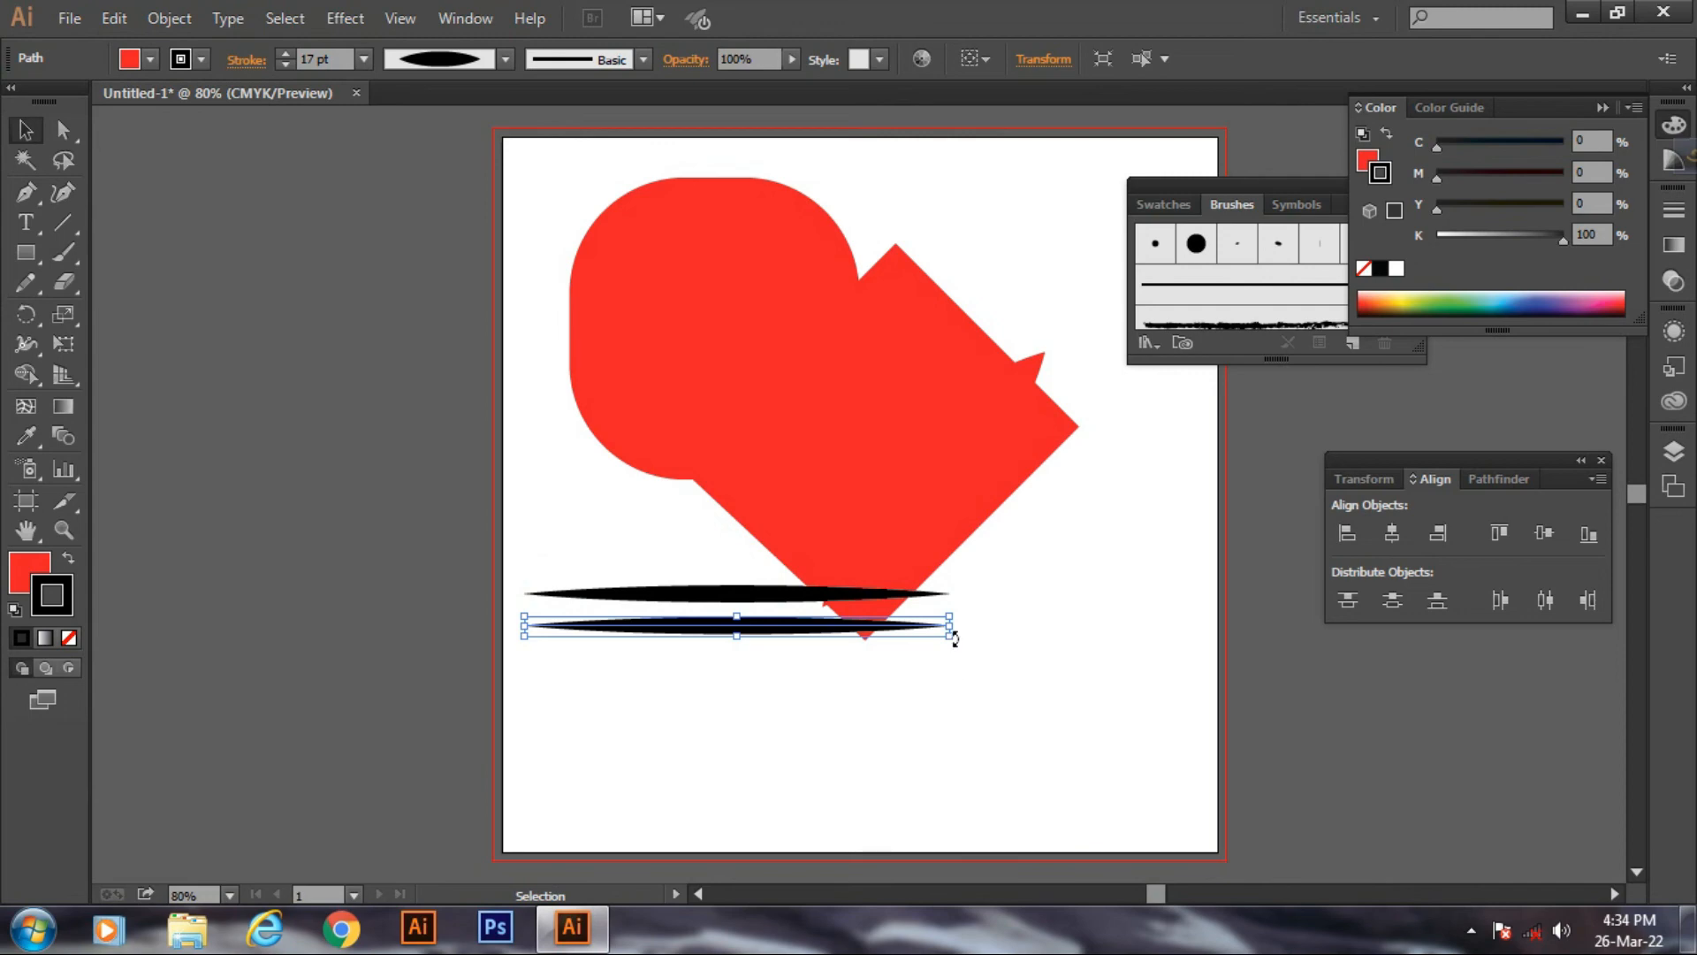
mouse_move(955, 638)
mouse_down()
mouse_move(937, 561)
mouse_move(812, 507)
mouse_move(761, 522)
mouse_move(694, 575)
mouse_move(704, 657)
mouse_move(758, 674)
mouse_move(884, 639)
mouse_move(892, 599)
mouse_move(781, 555)
mouse_move(681, 598)
mouse_move(679, 656)
mouse_move(819, 676)
mouse_move(814, 583)
mouse_move(705, 576)
mouse_move(715, 653)
mouse_move(774, 654)
mouse_move(801, 586)
mouse_move(703, 587)
mouse_move(821, 674)
mouse_move(791, 716)
mouse_up()
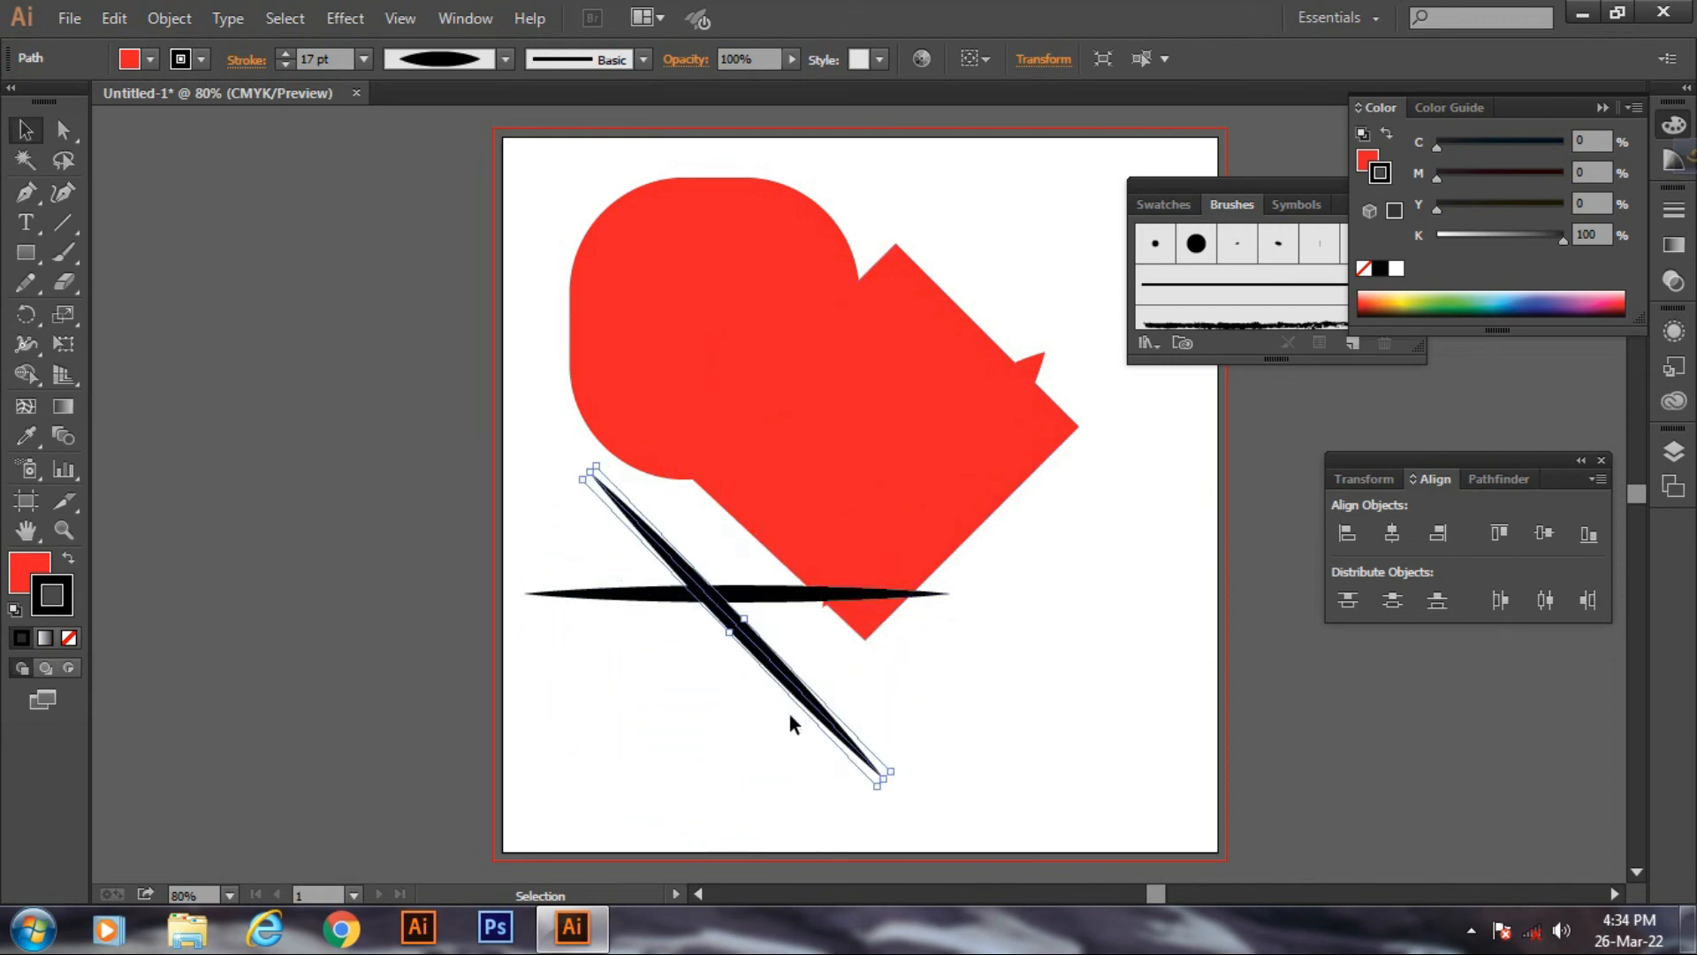
click(882, 659)
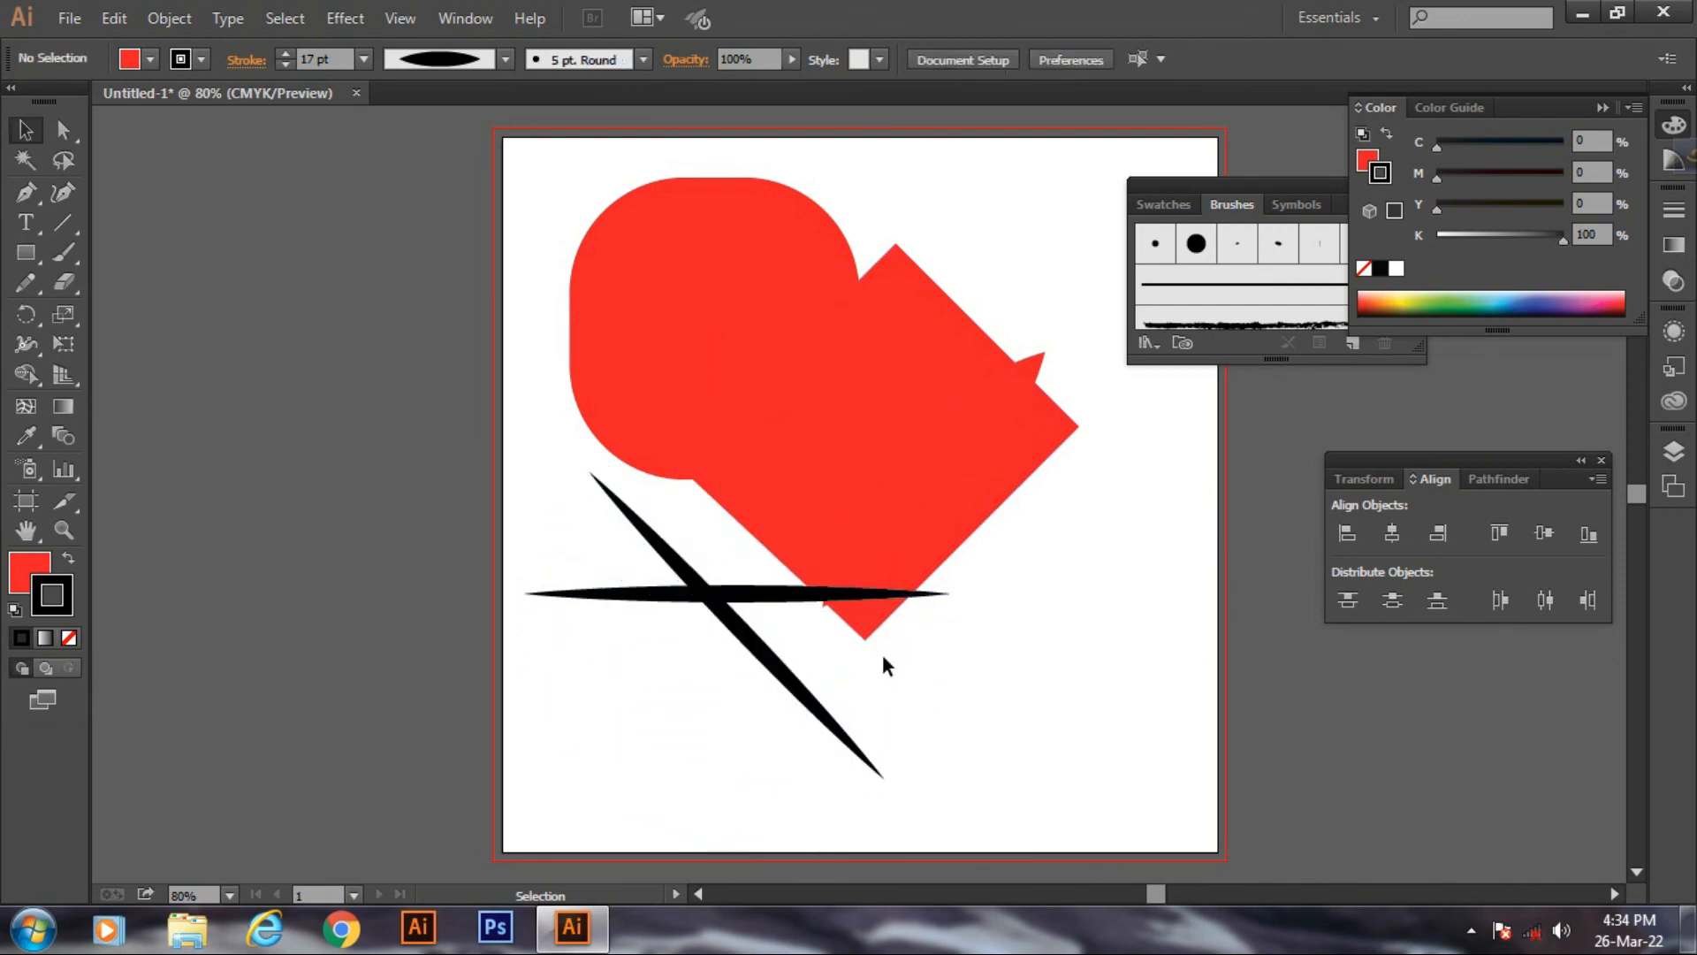
- Select all the red shapes and black lines on the artboard and delete them
drag(517, 204, 1107, 842)
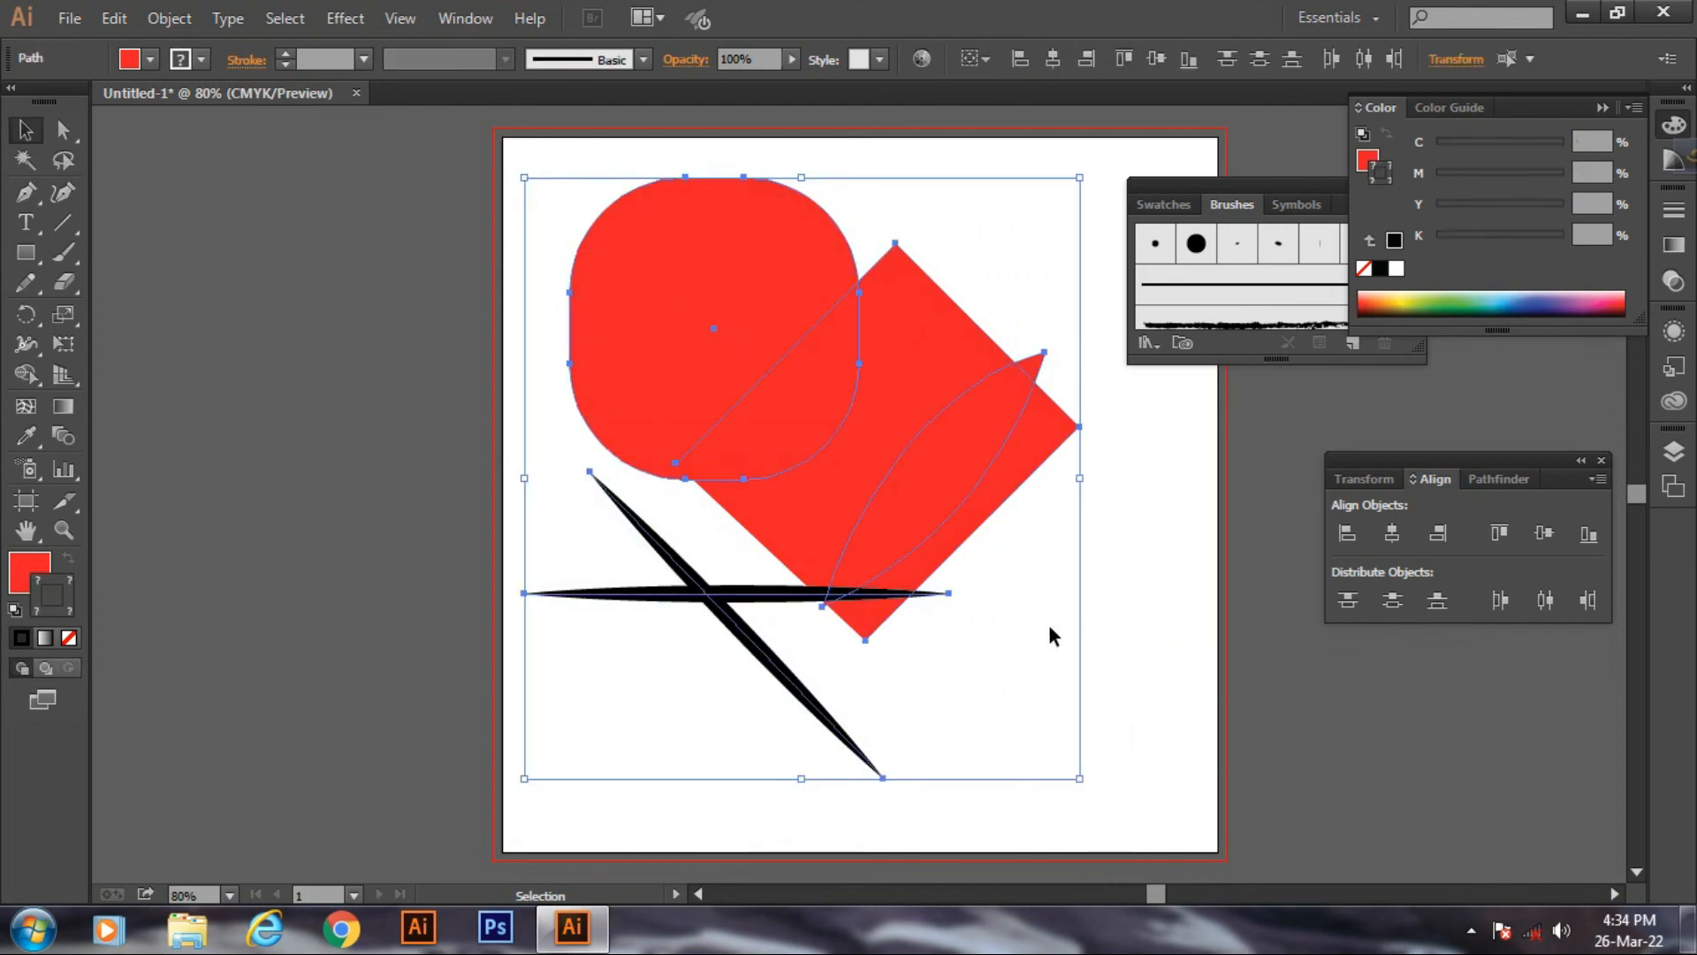
click(524, 235)
drag(413, 102, 1153, 823)
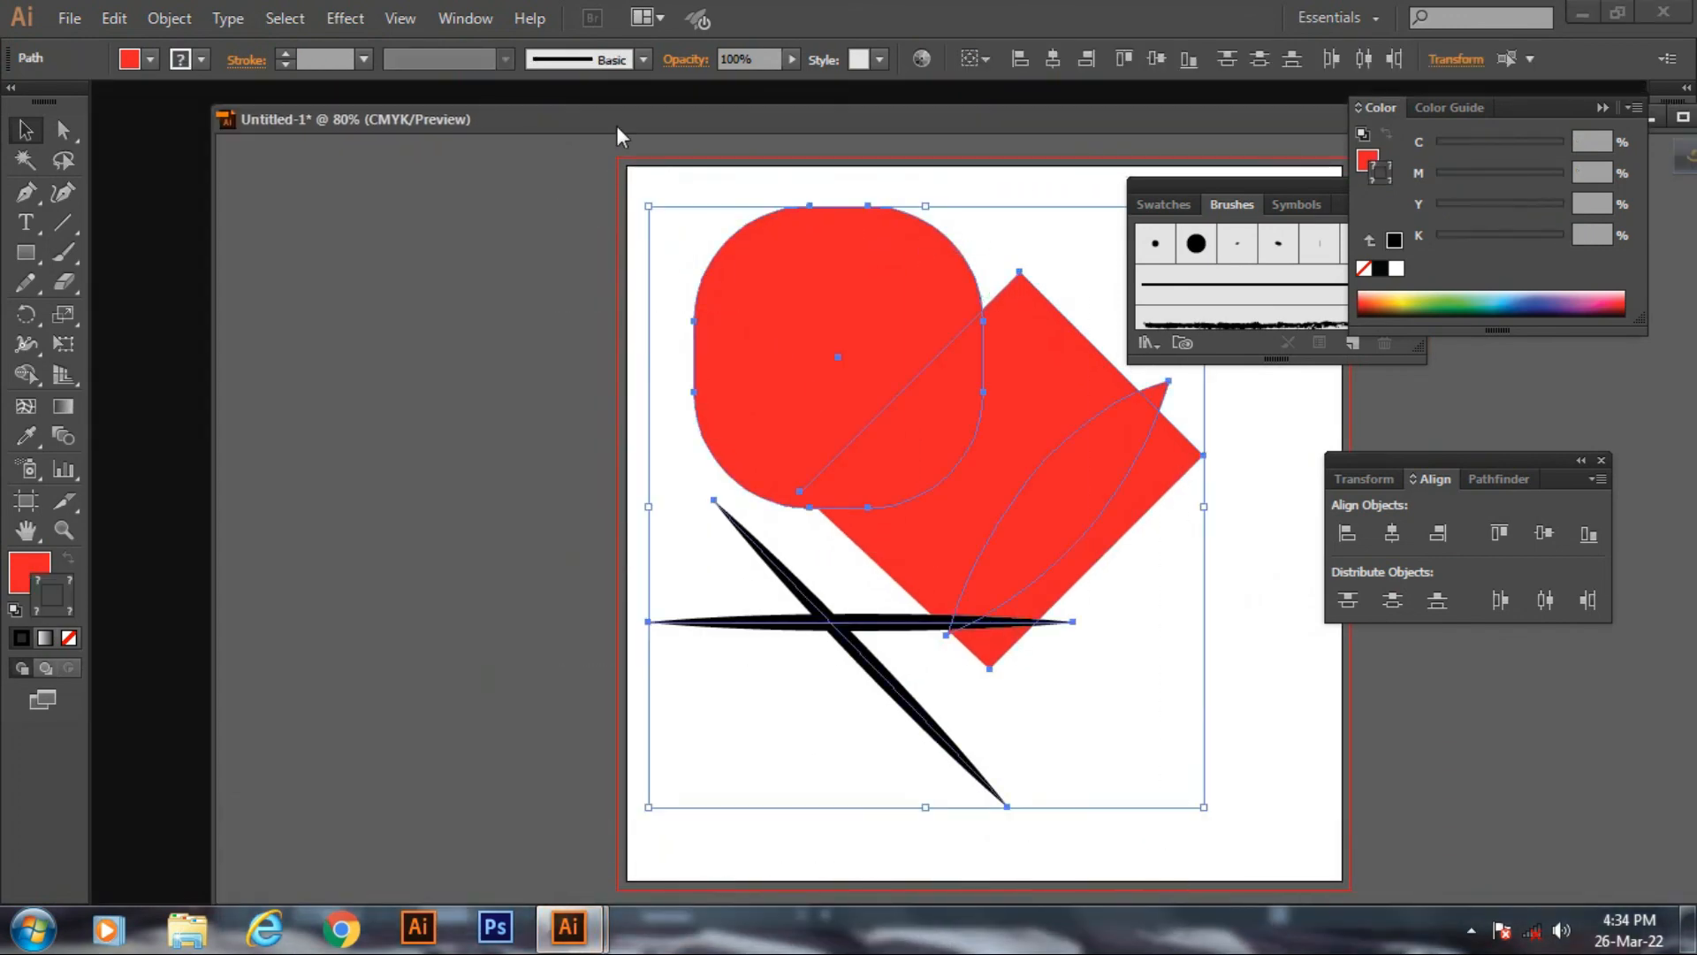
drag(608, 124, 421, 91)
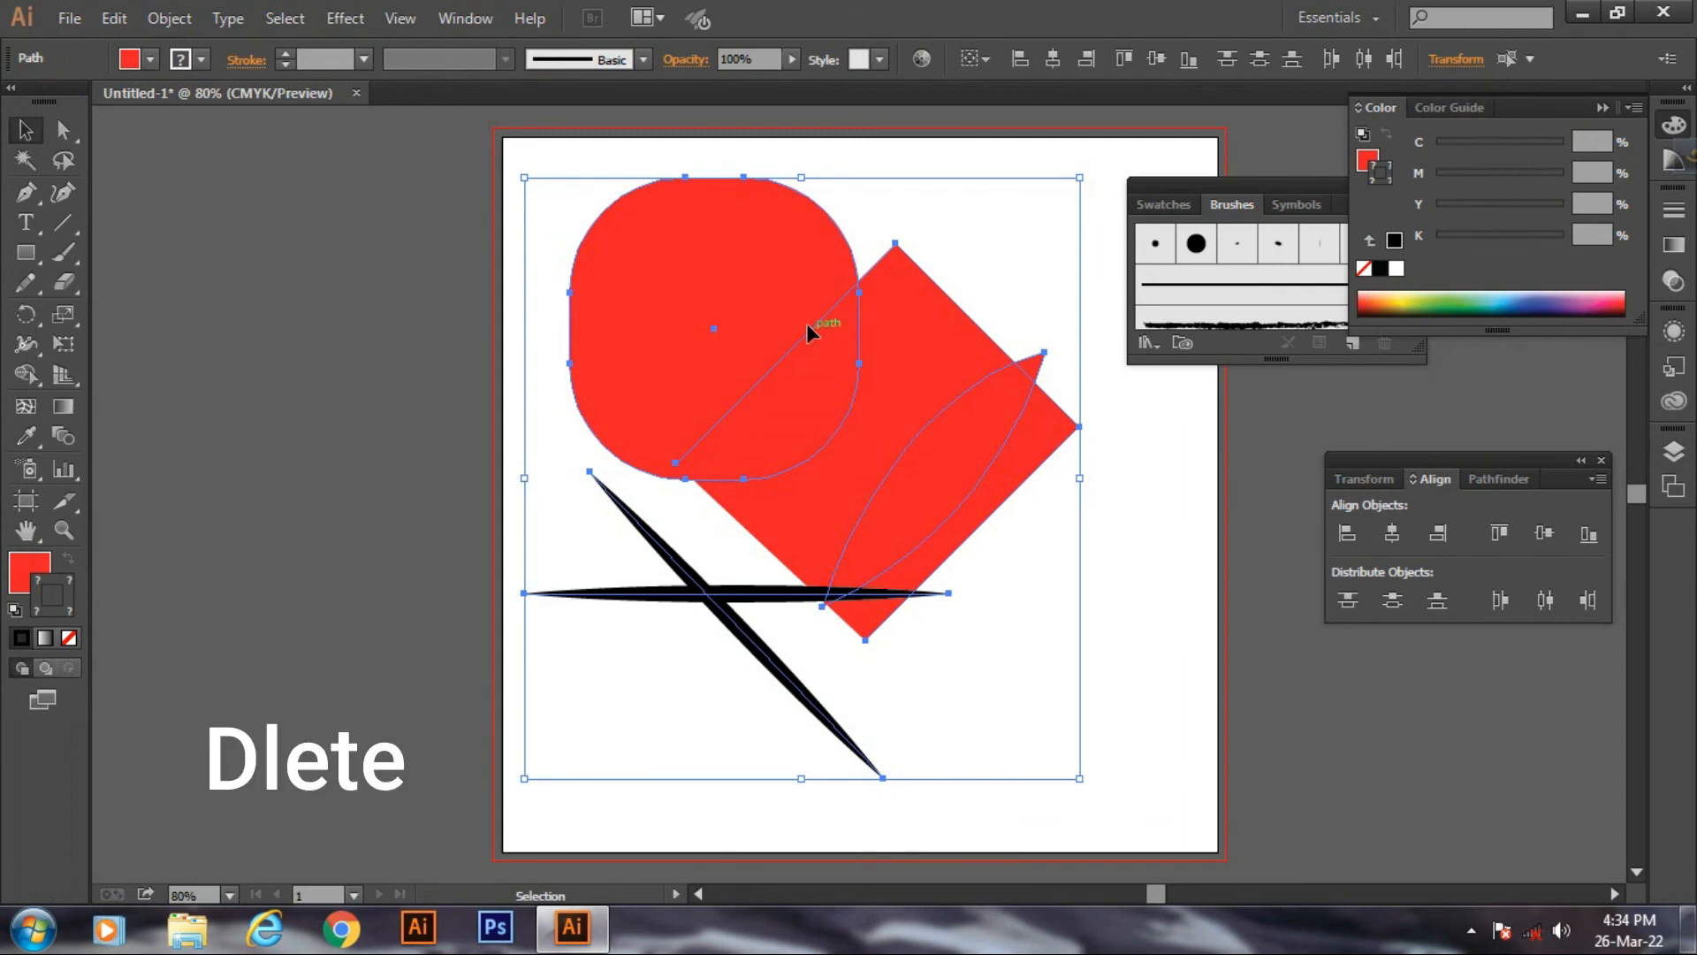
key(Delete)
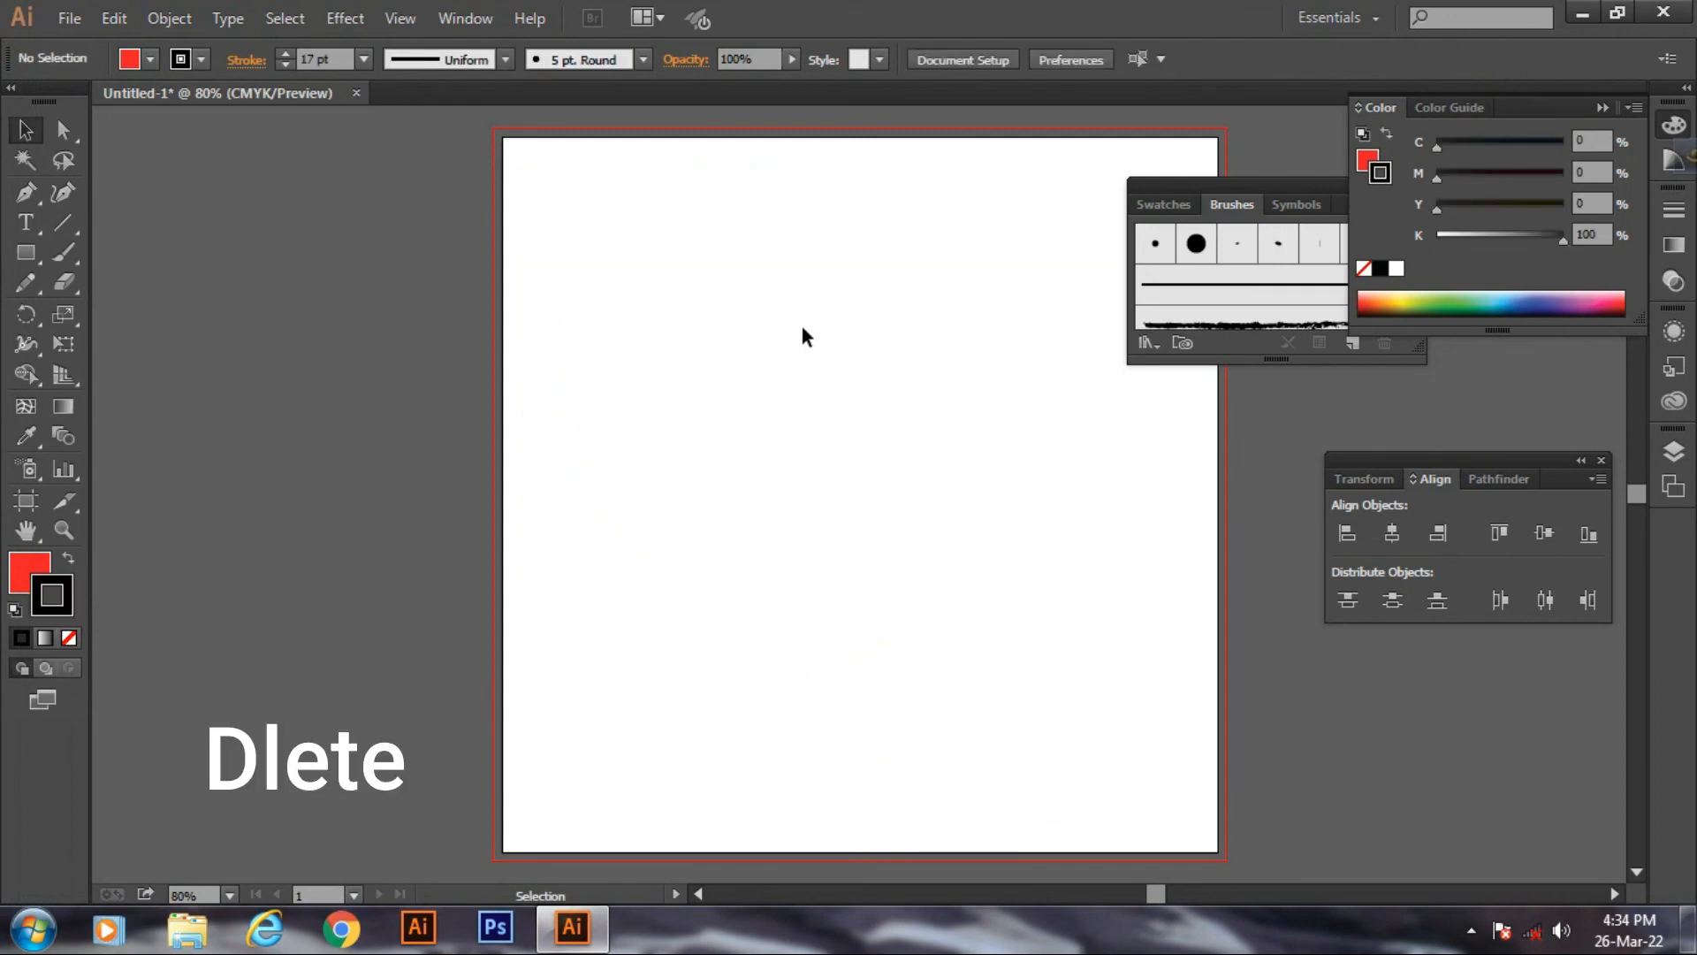
- Add the point text "DSGFSGFSDFVSDFSF" in the upper part of the artboard with the Type tool
click(27, 223)
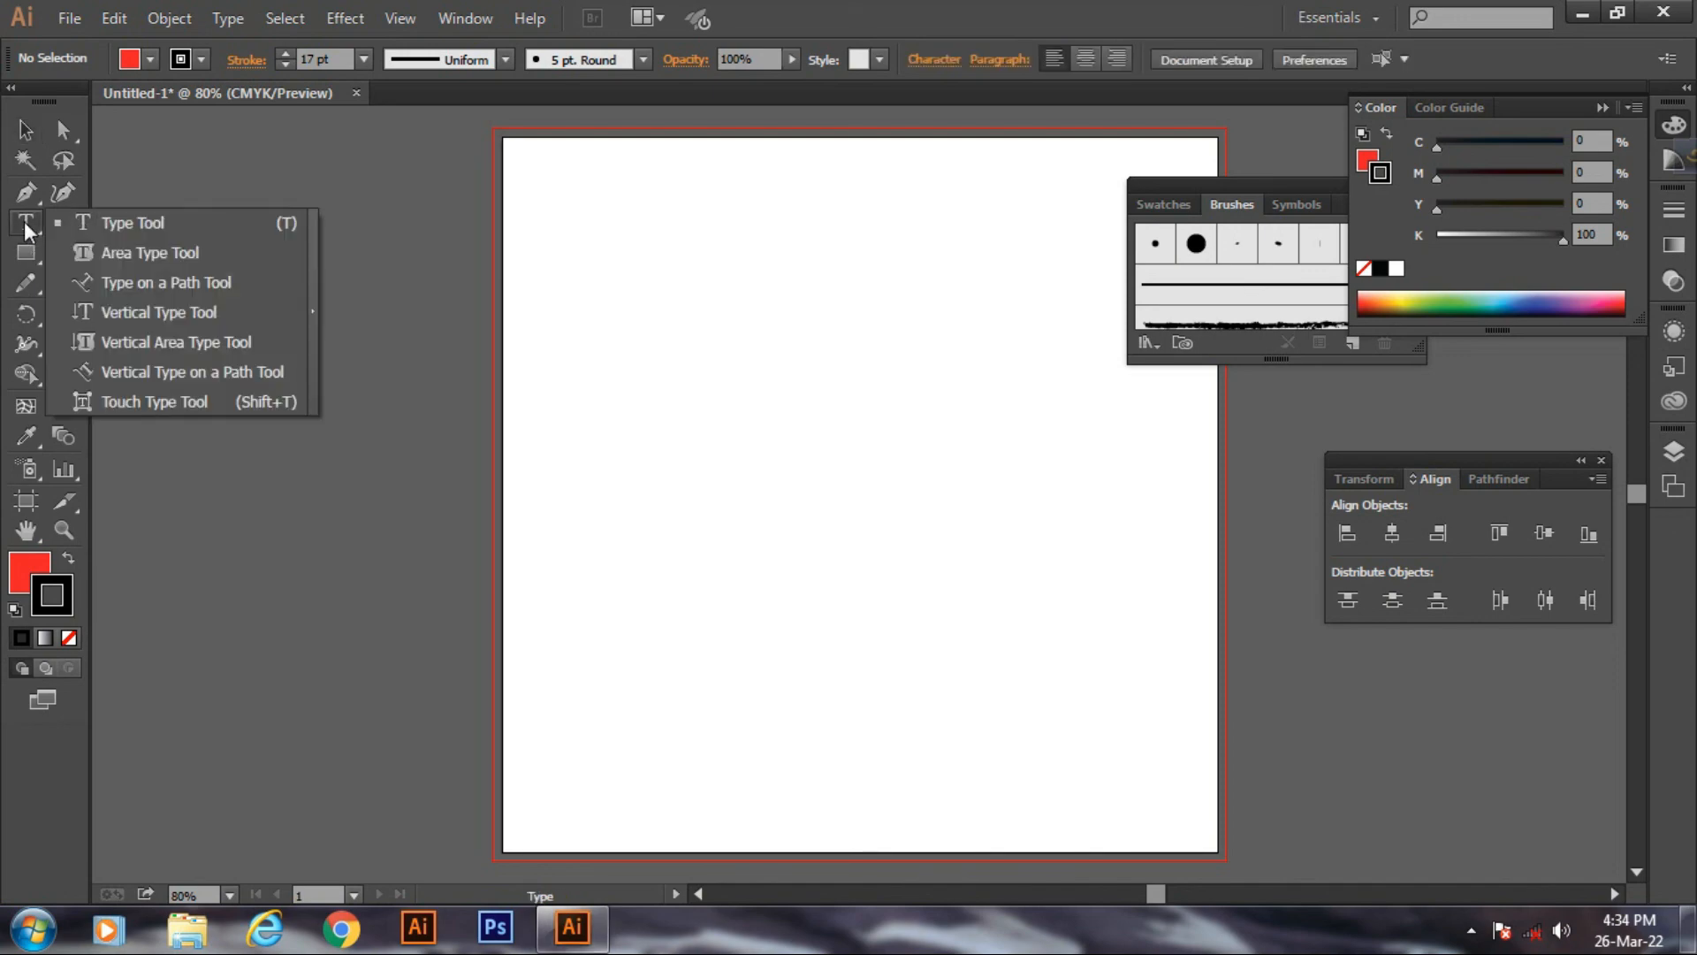
click(117, 218)
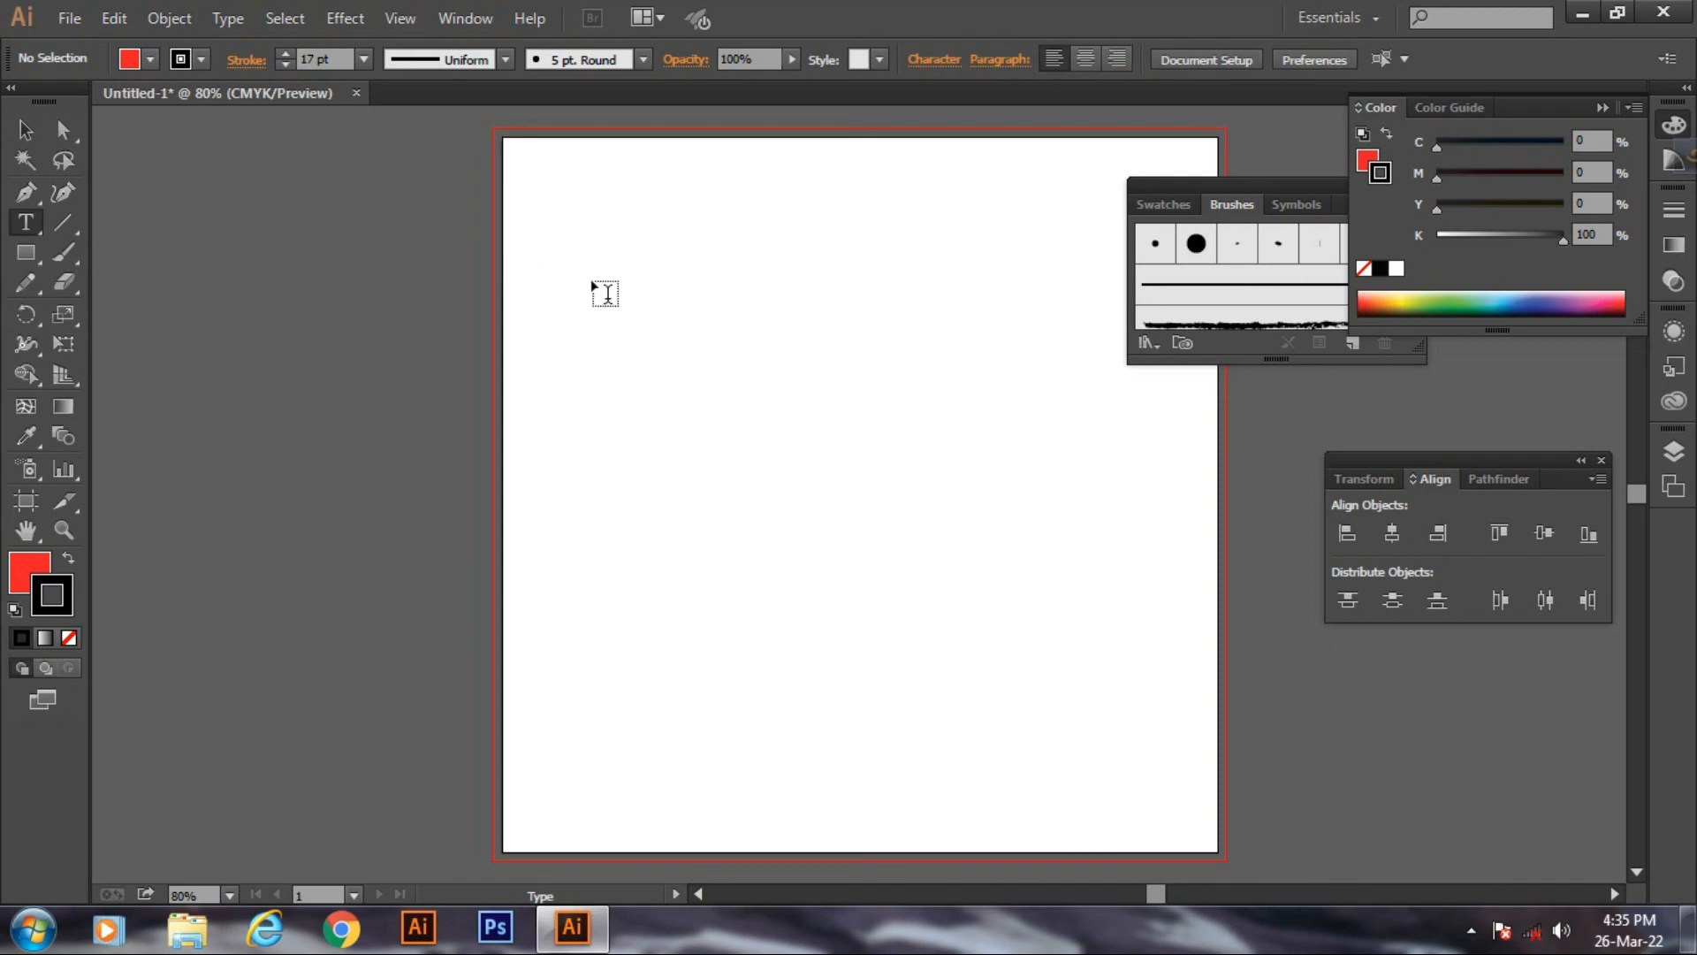
click(659, 269)
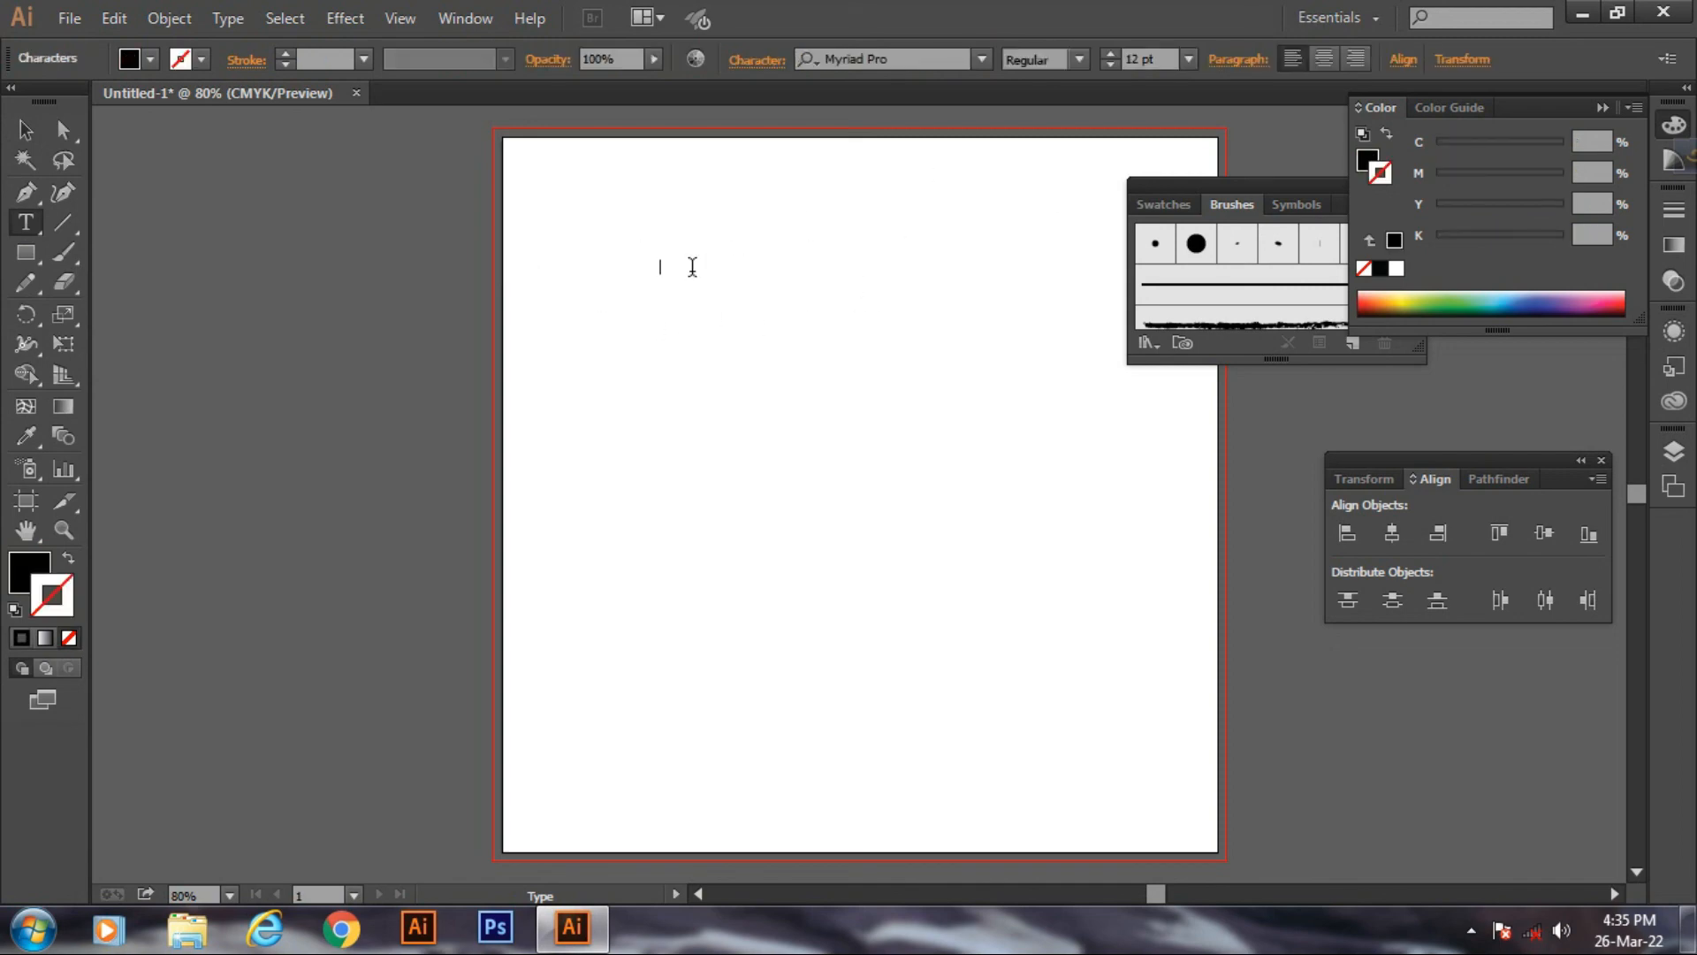
scroll(647, 229, up, 1)
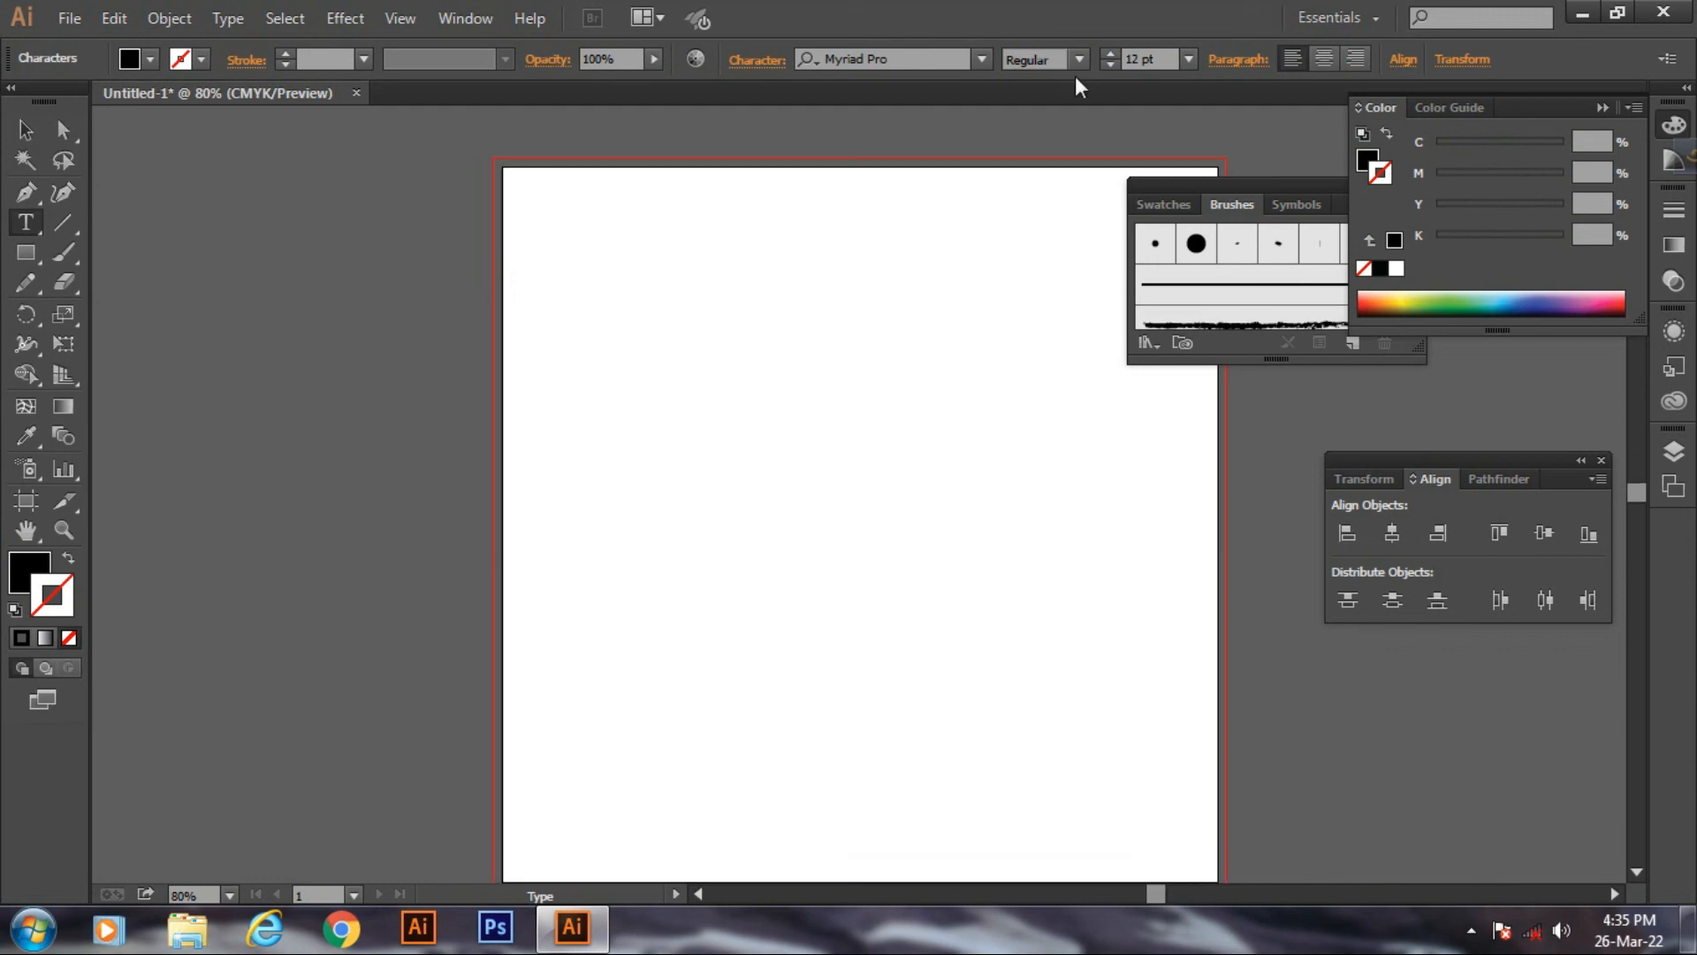
text(DSGFSGFSDFVSDFSF)
- Scale the text up to about 170 pt, stretch it slightly wider to the left, and shift it up and left
click(27, 133)
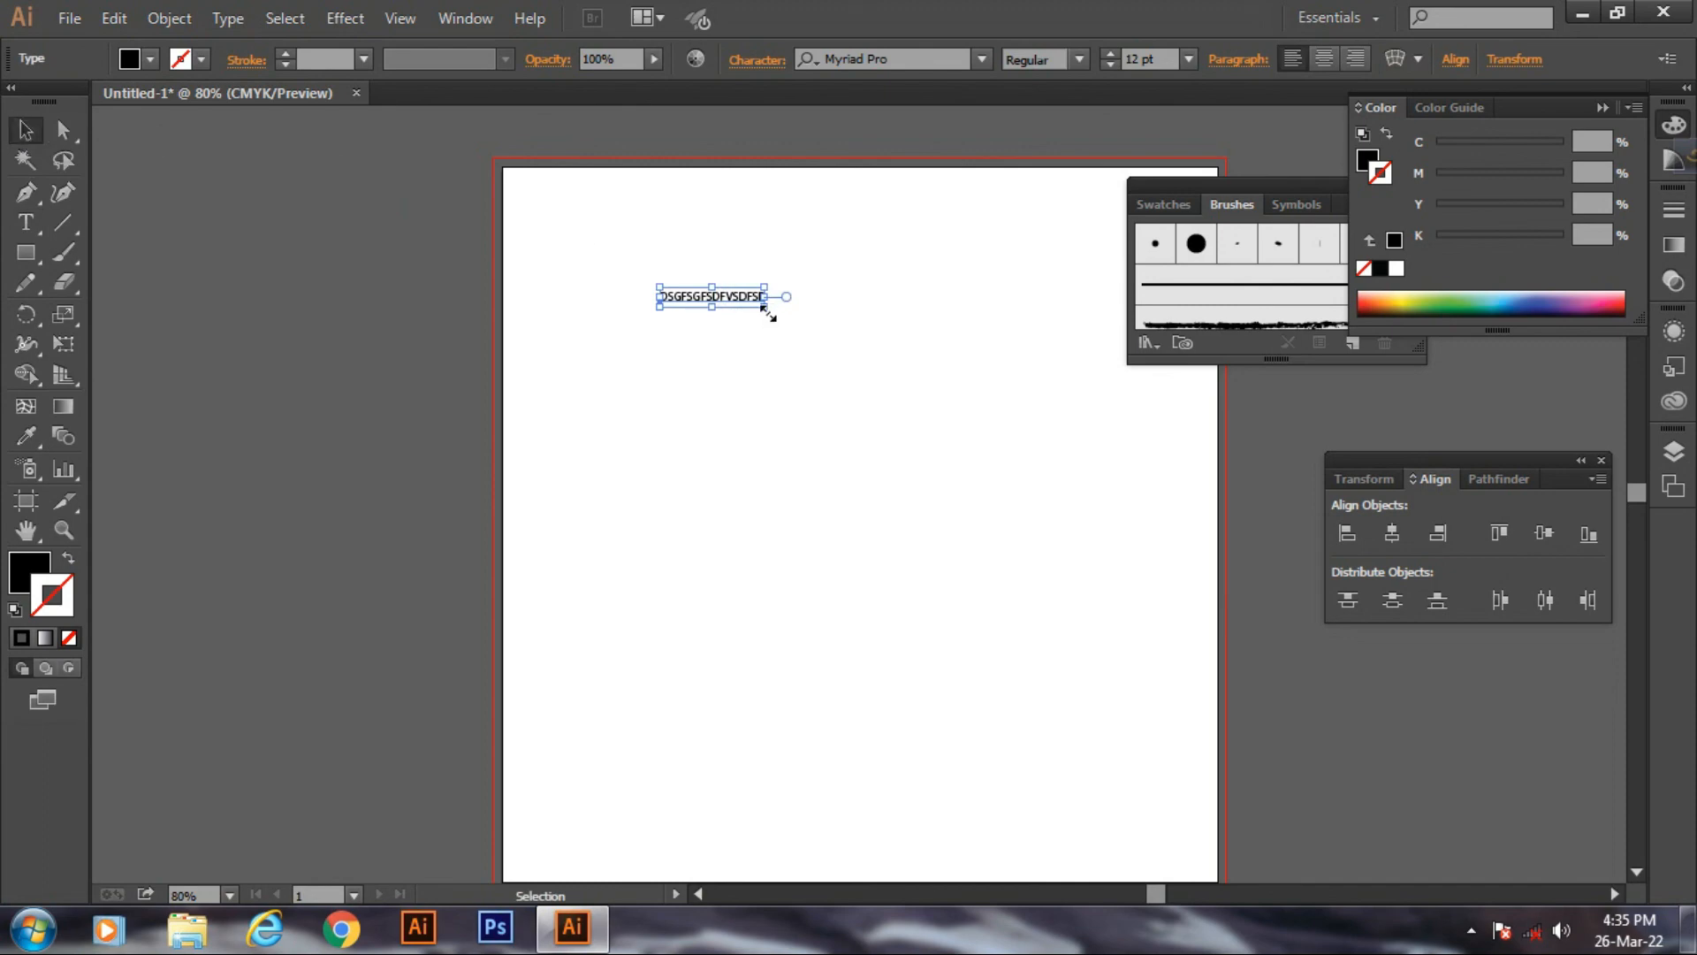
drag(765, 308, 1112, 495)
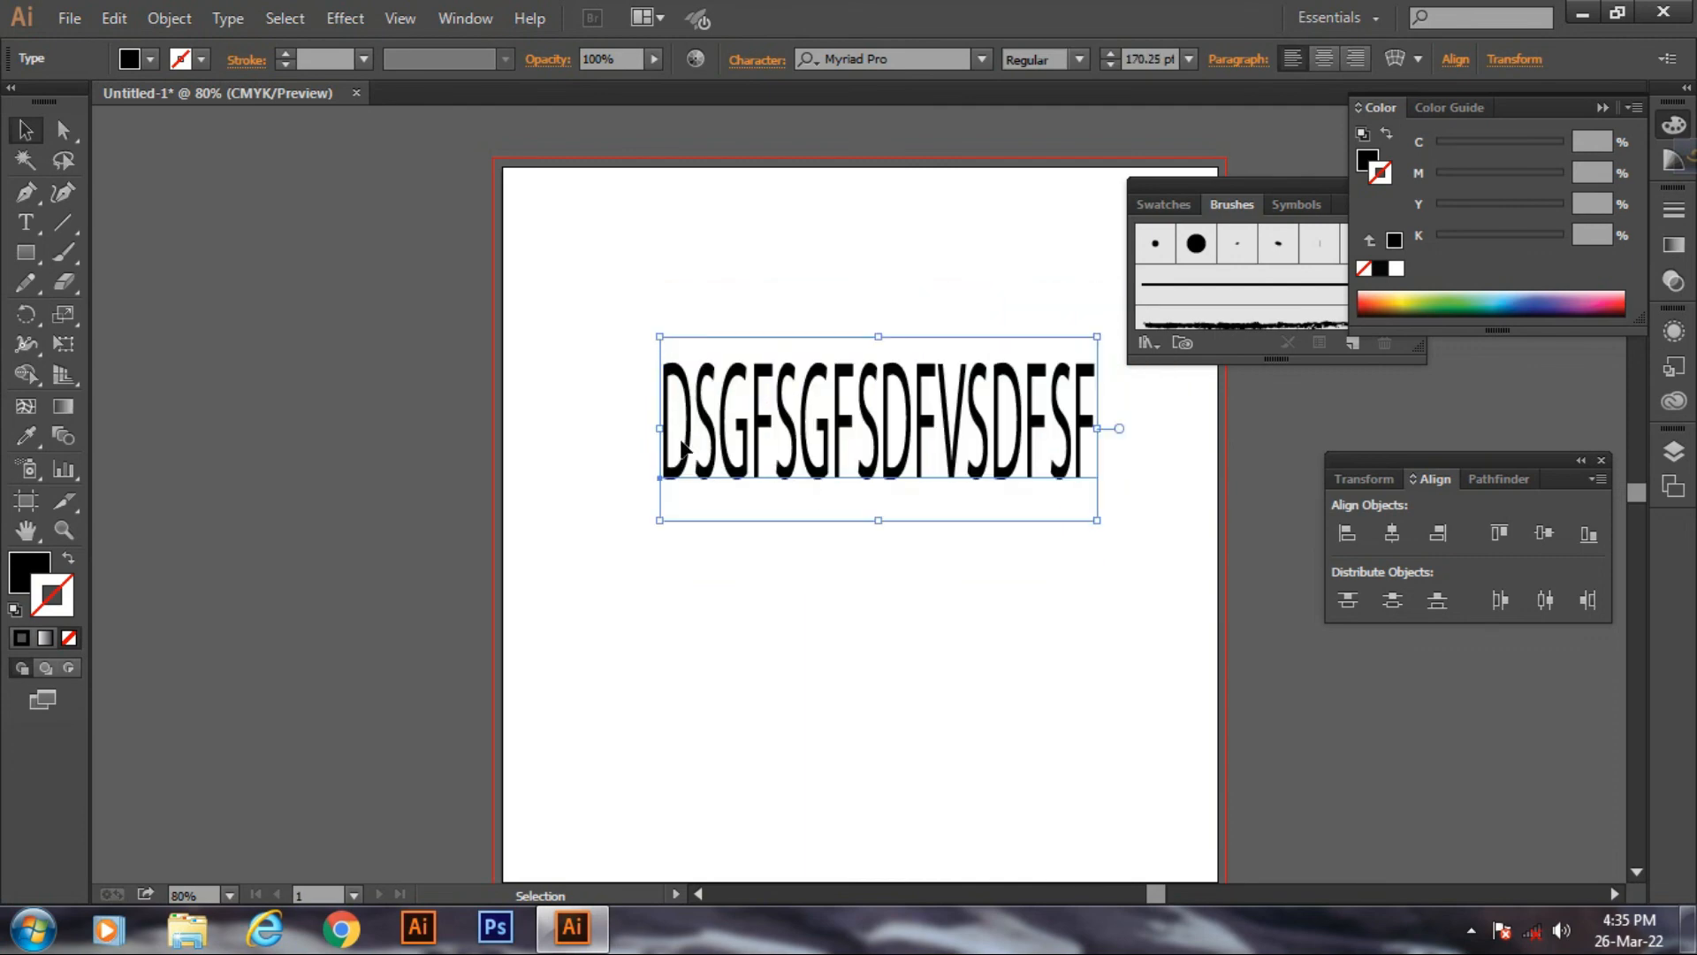
drag(653, 428, 617, 428)
drag(811, 421, 775, 391)
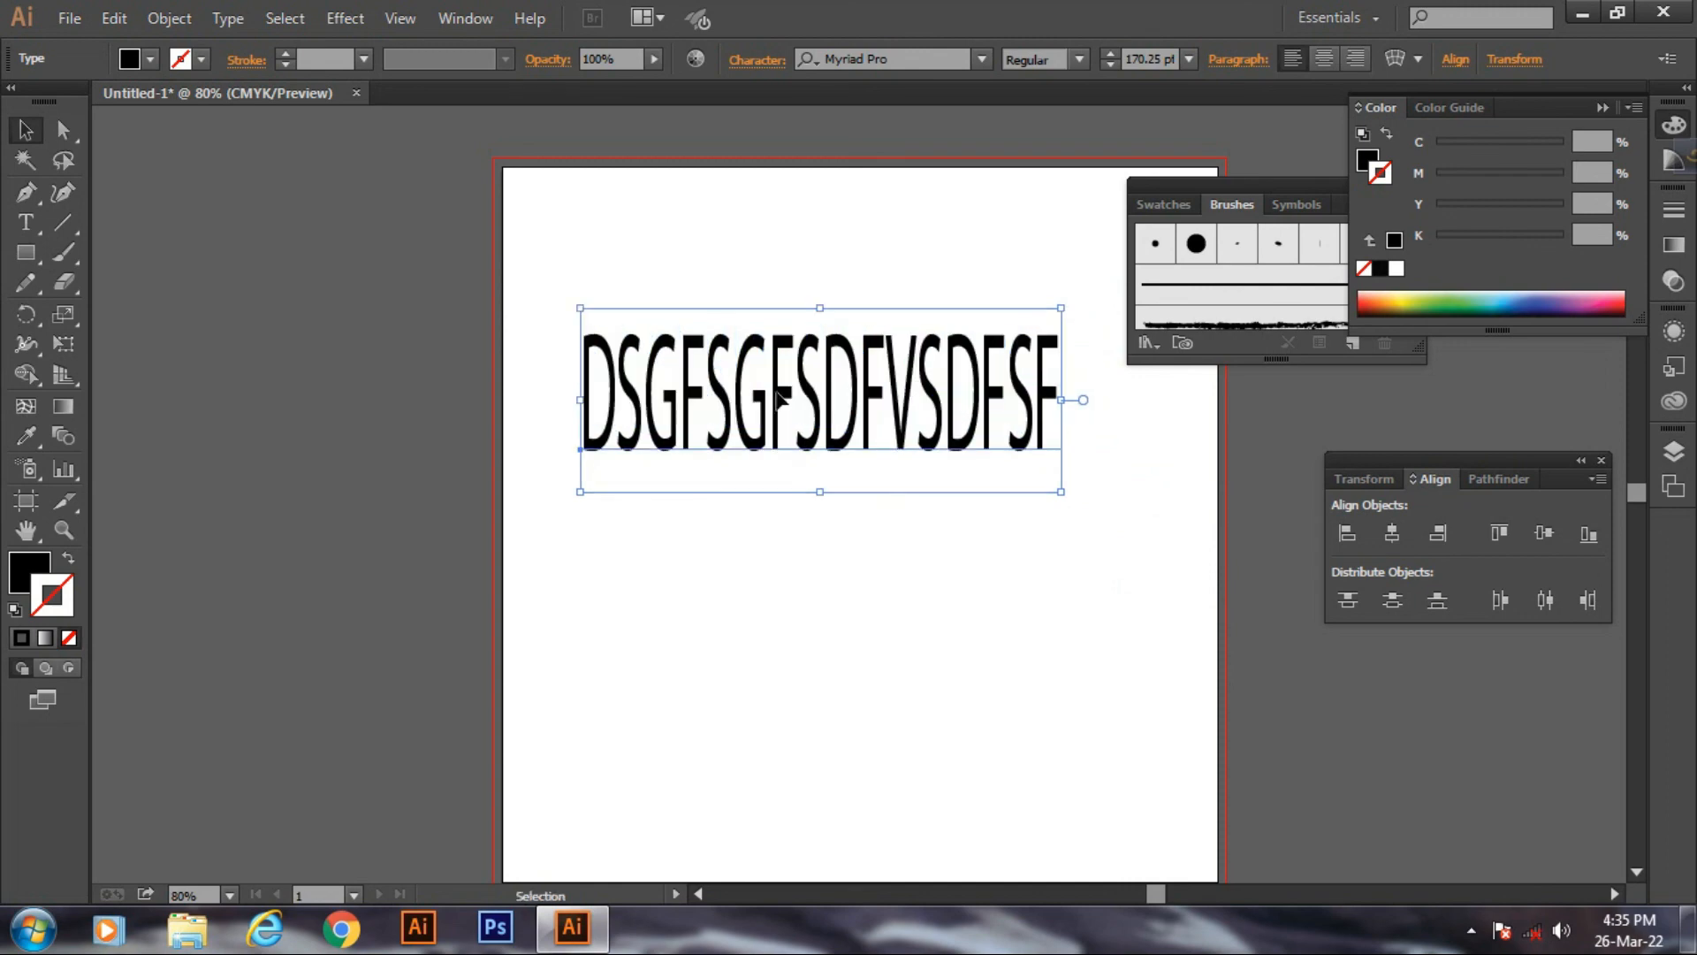
click(762, 613)
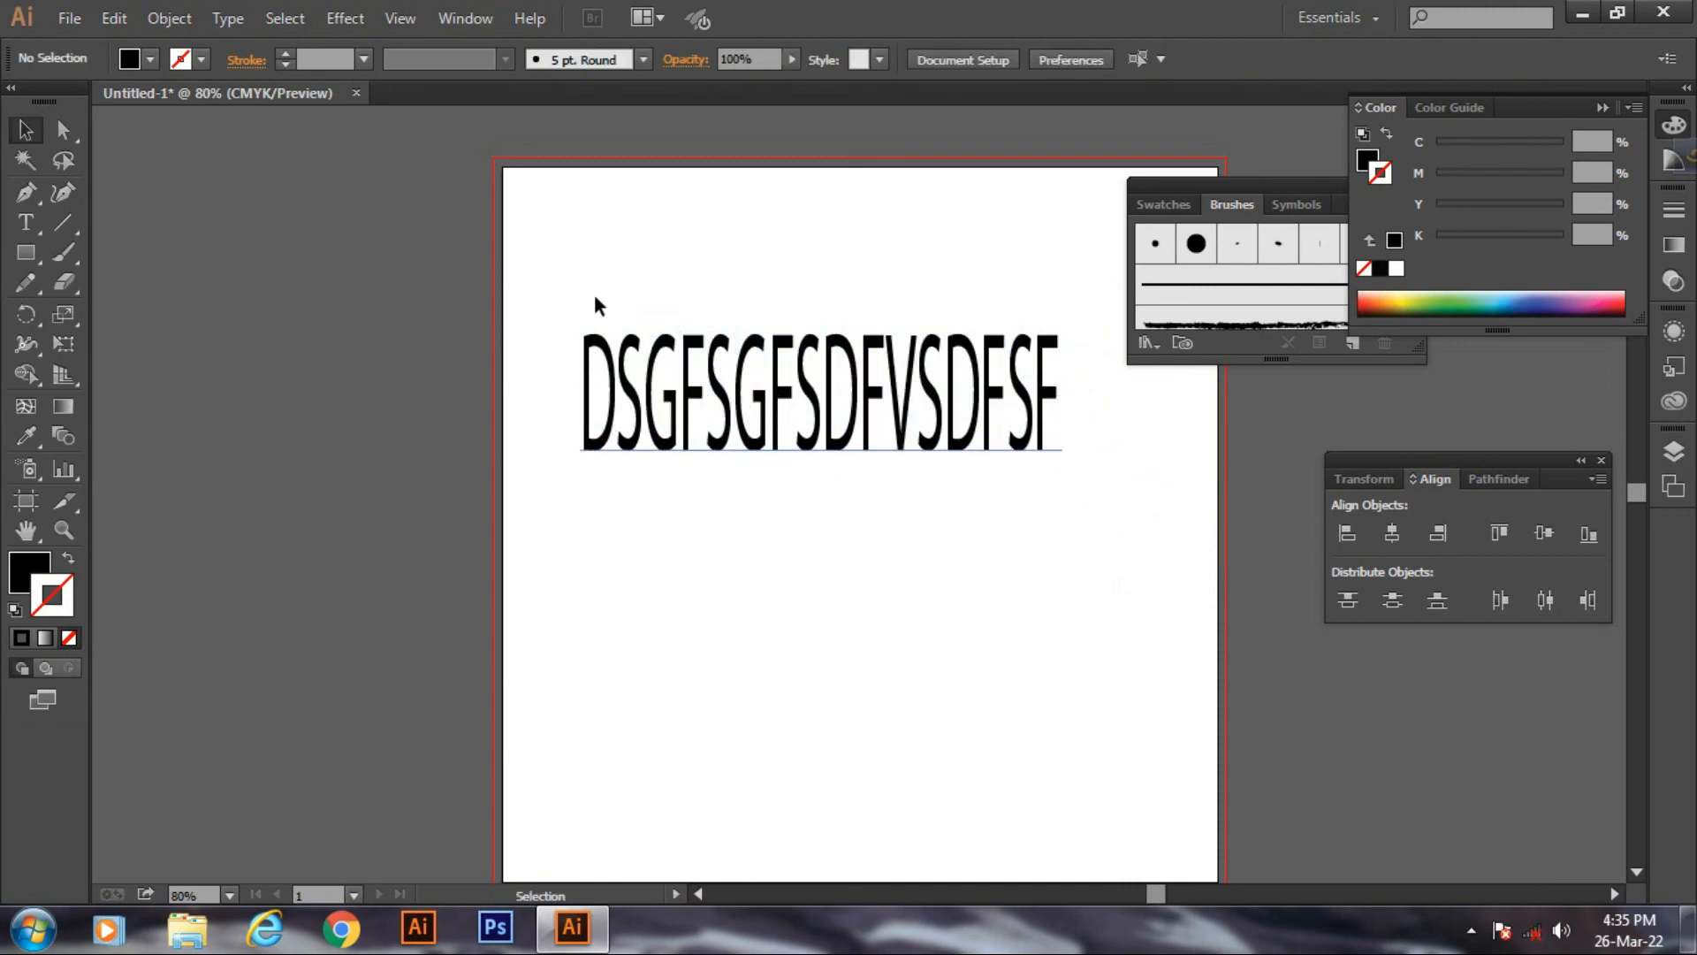
- Reselect the enlarged text and move it farther up and slightly left, closer to the artboard's upper left corner
drag(568, 268, 1101, 461)
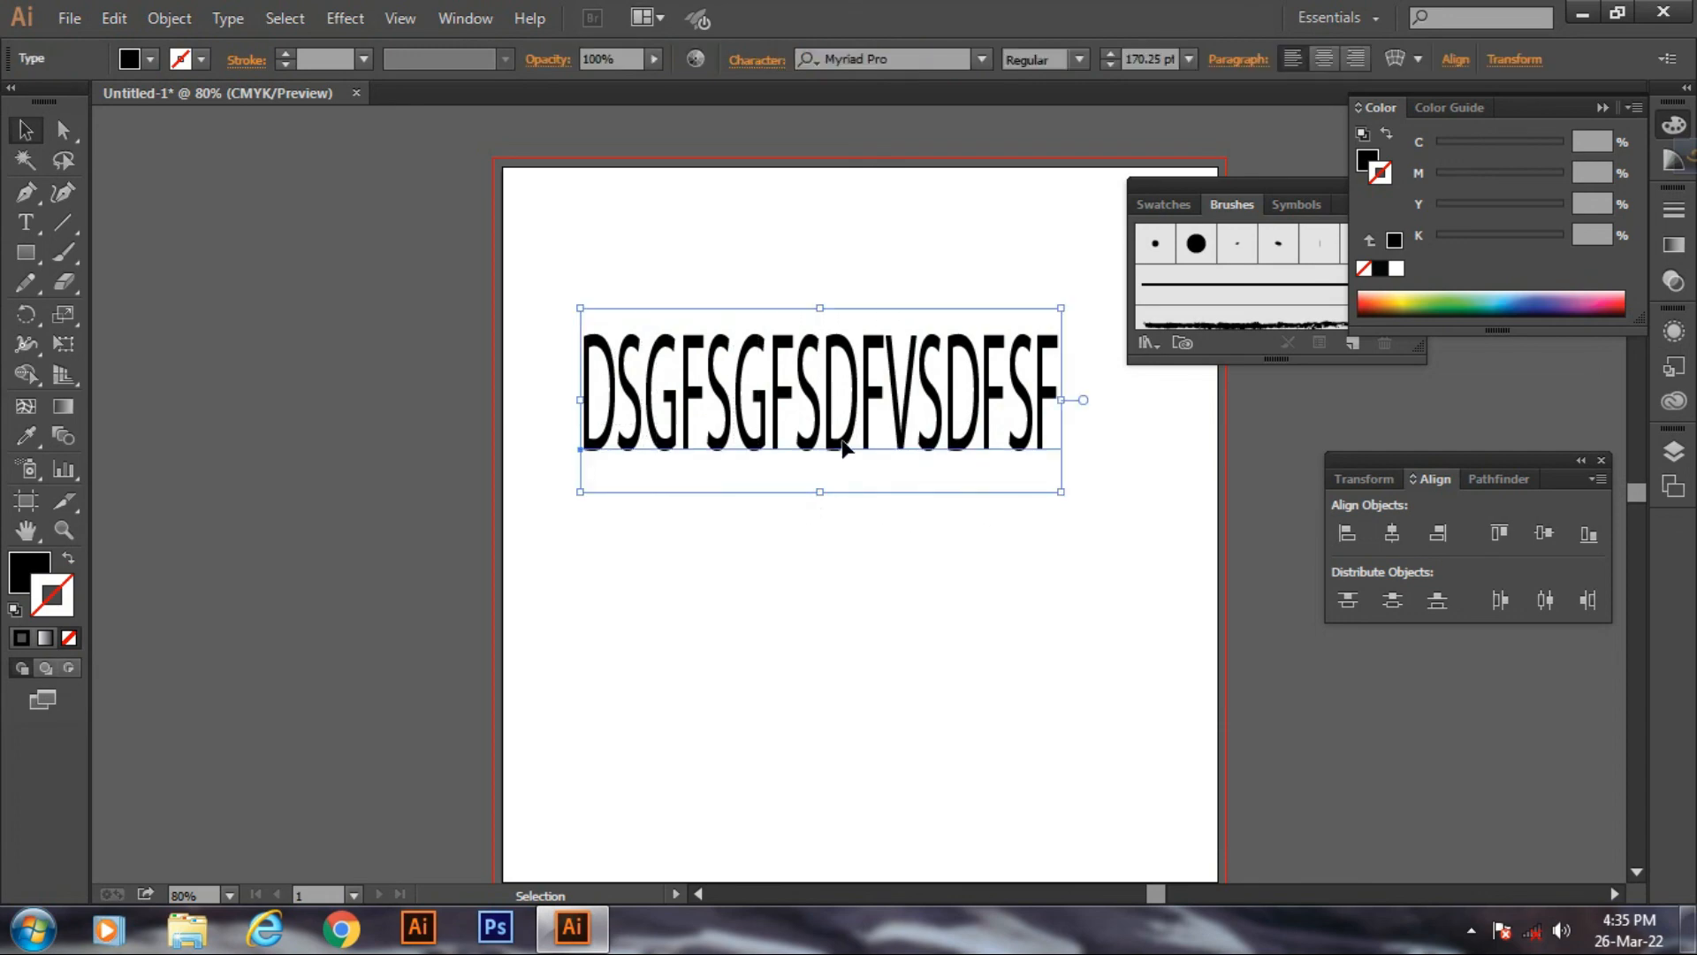
drag(844, 453, 845, 413)
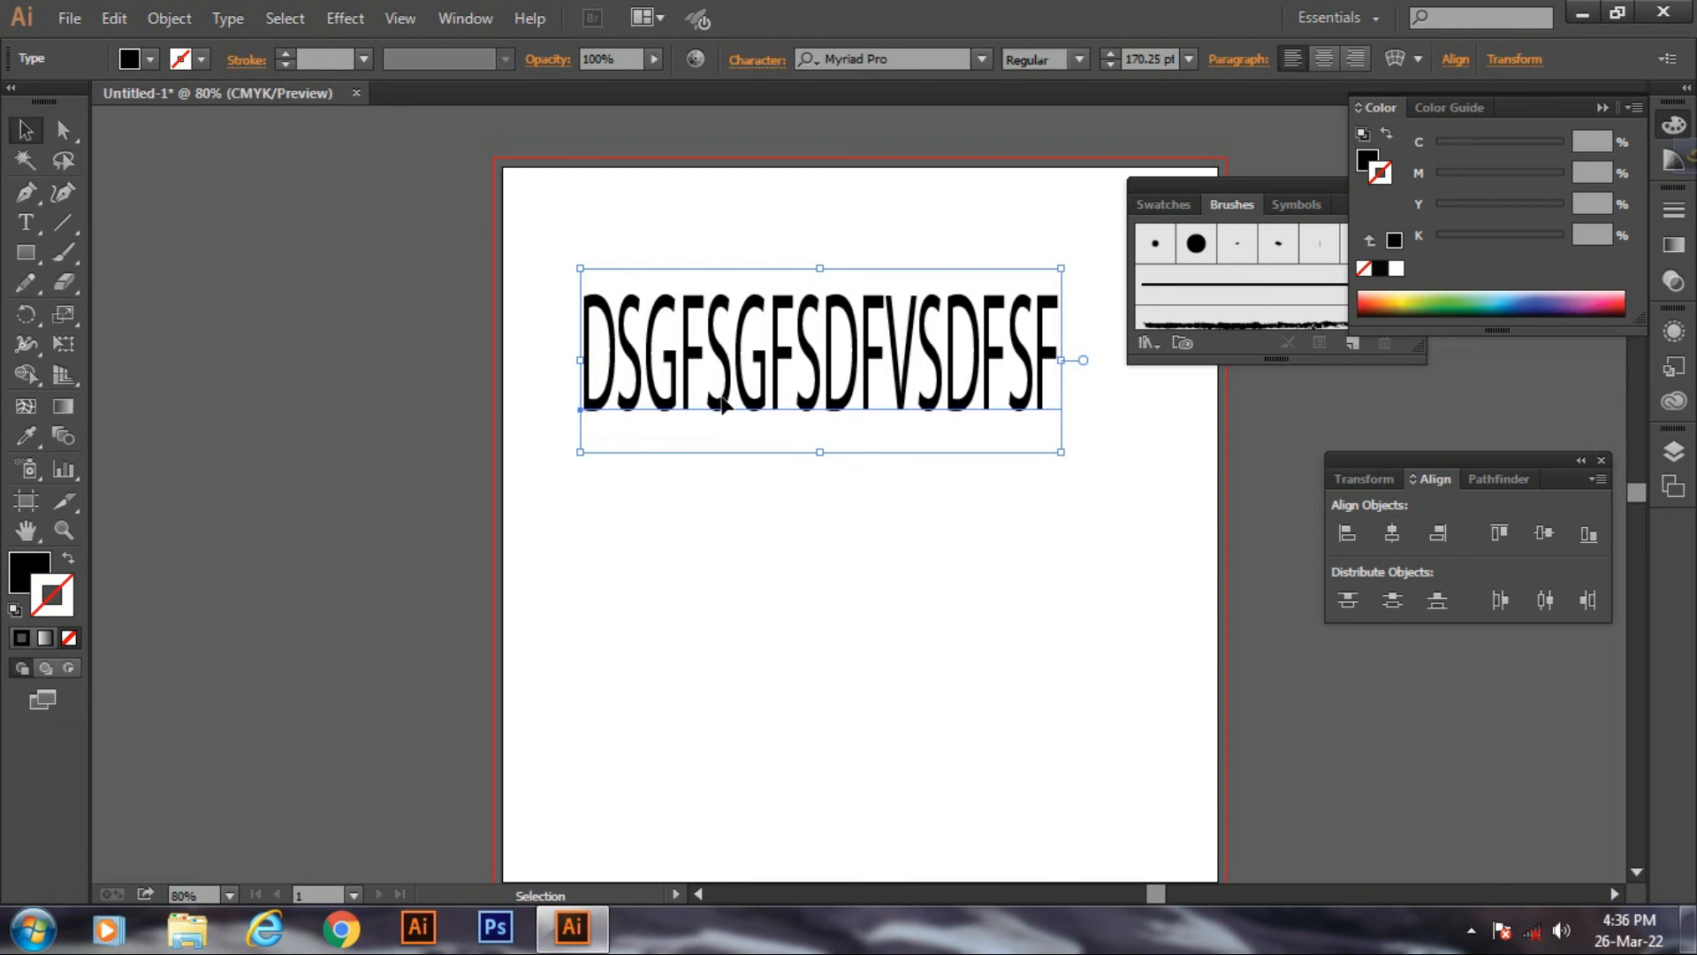
drag(718, 408, 705, 388)
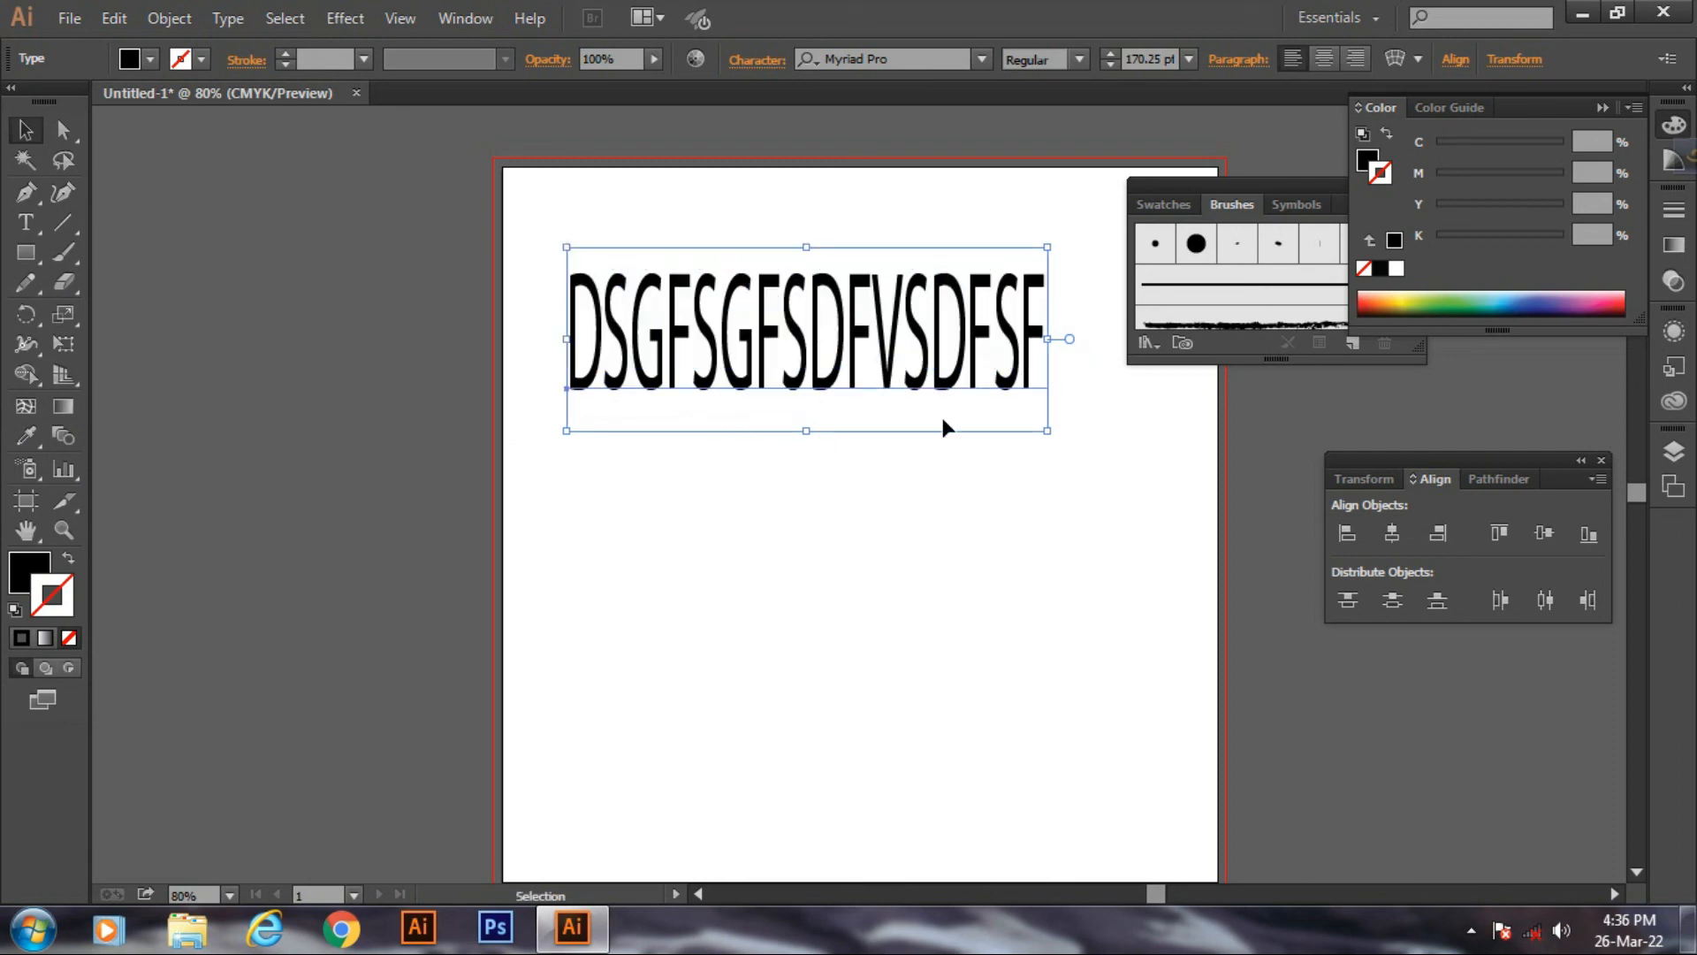